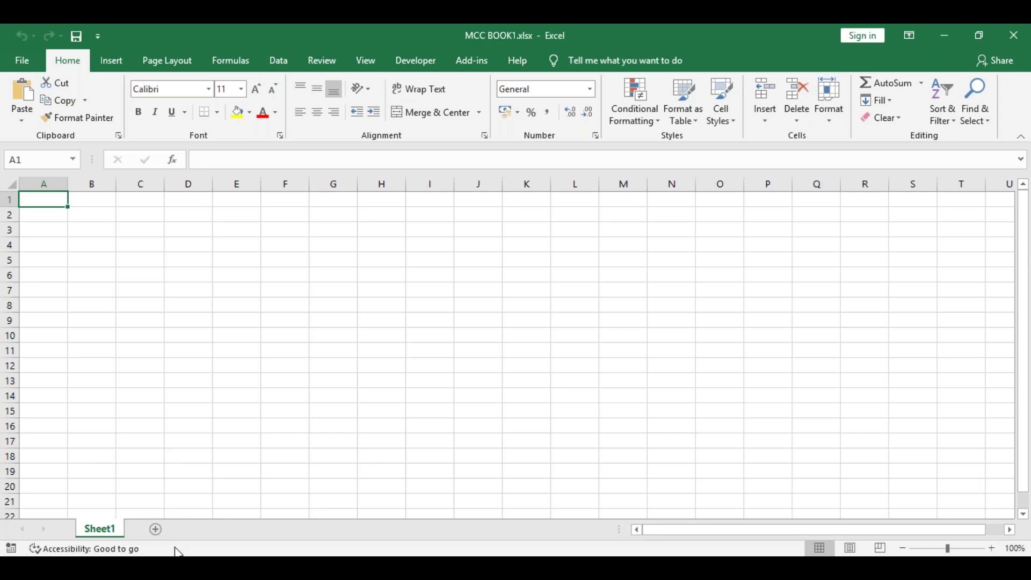
Rename the worksheet Sheet1 as 29-3-2022
right_click(110, 534)
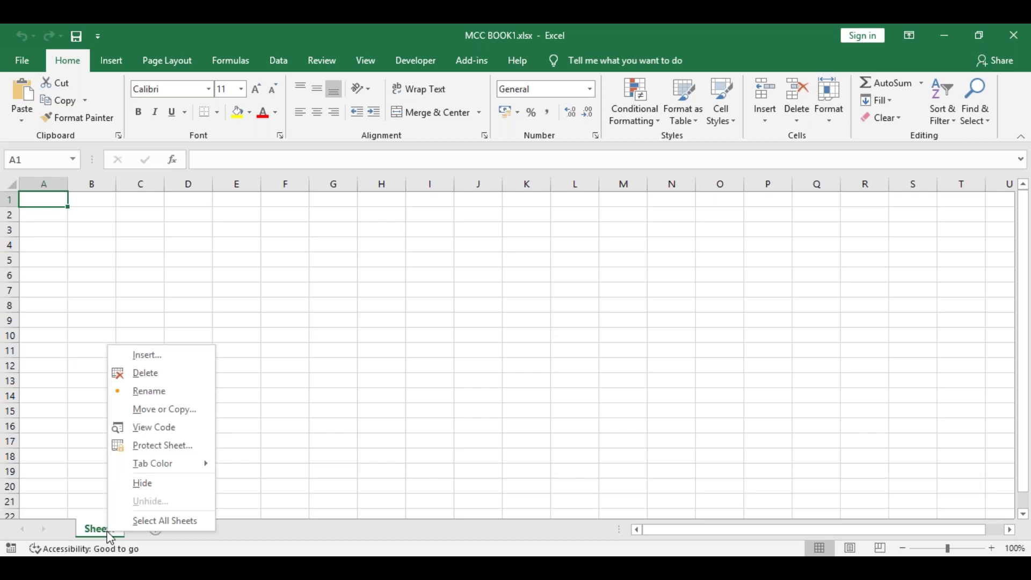
left_click(191, 397)
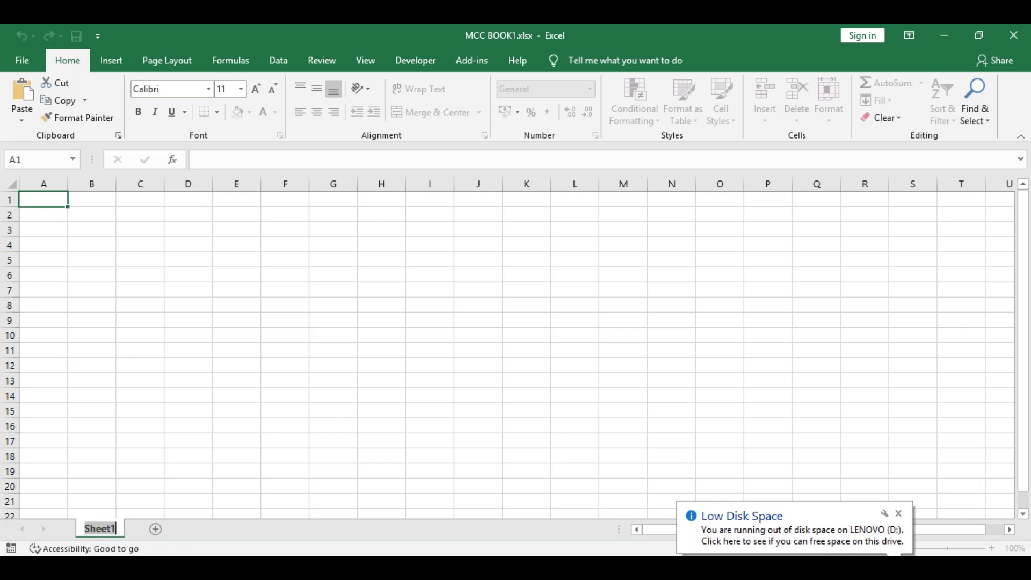
type("29")
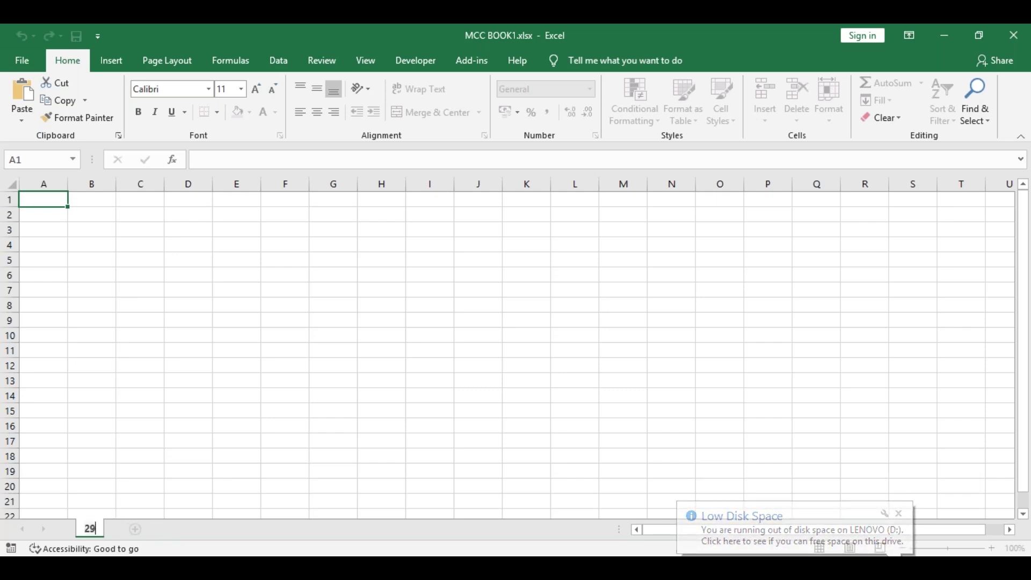
type("-3-")
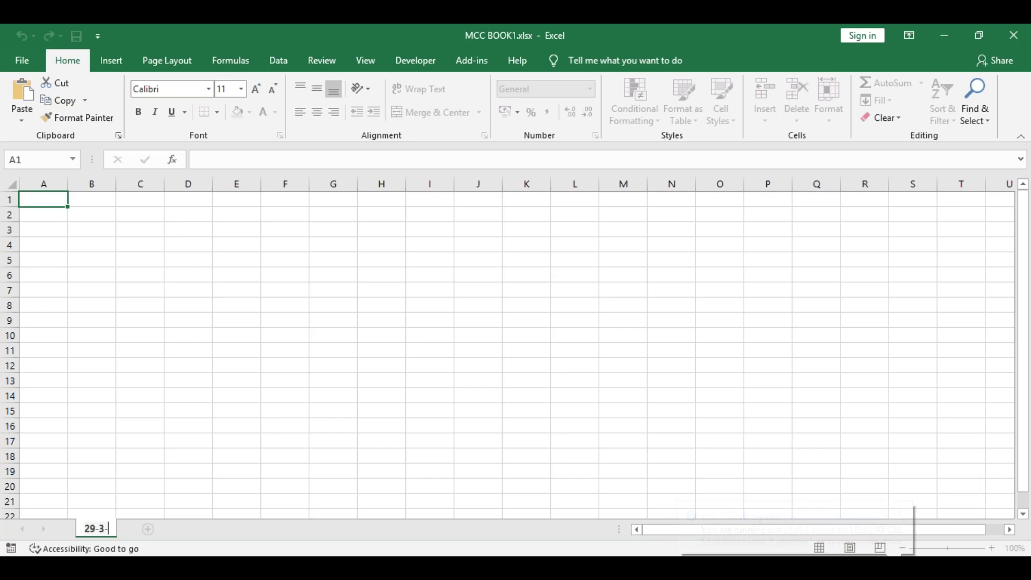
type("2020")
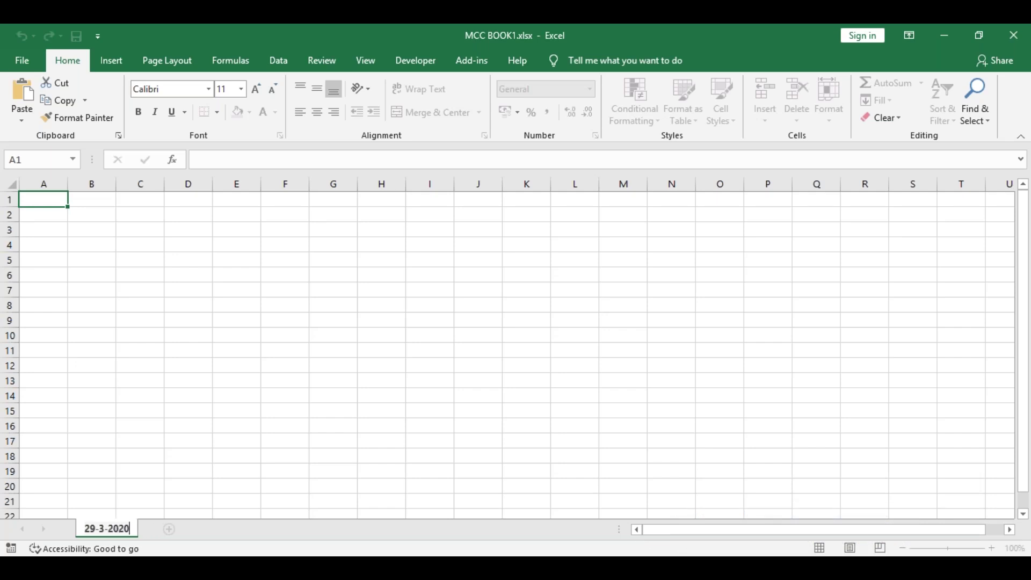
key("BackSpace")
type("2")
key("Return")
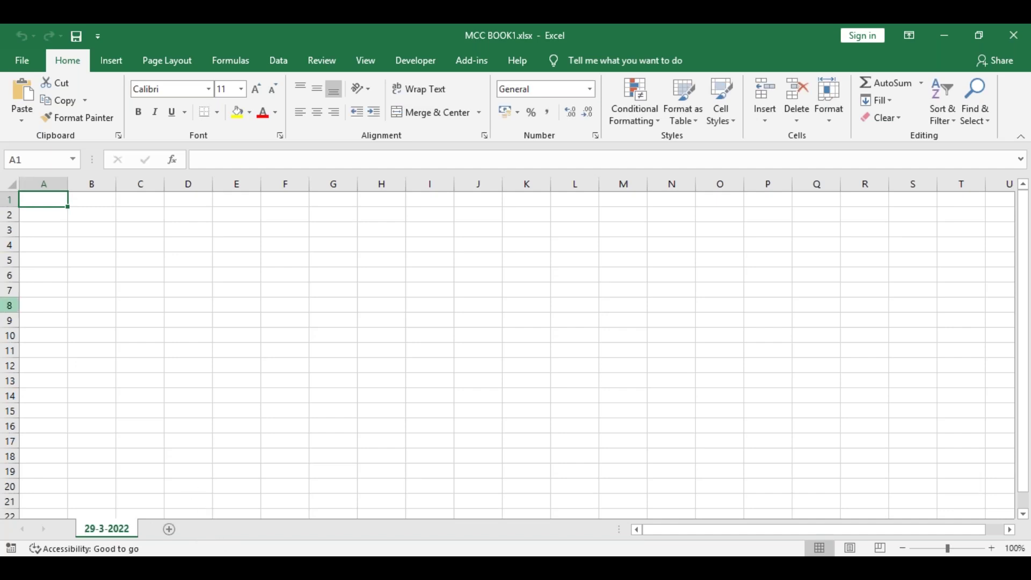
Save a copy of the workbook in the Documents folder under the file name 29-03
left_click(20, 65)
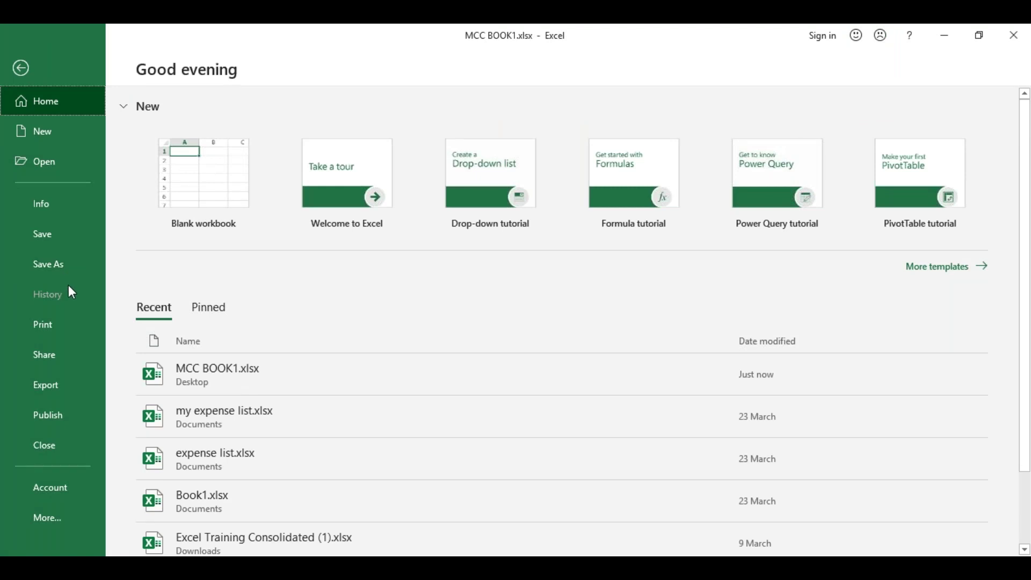
left_click(62, 265)
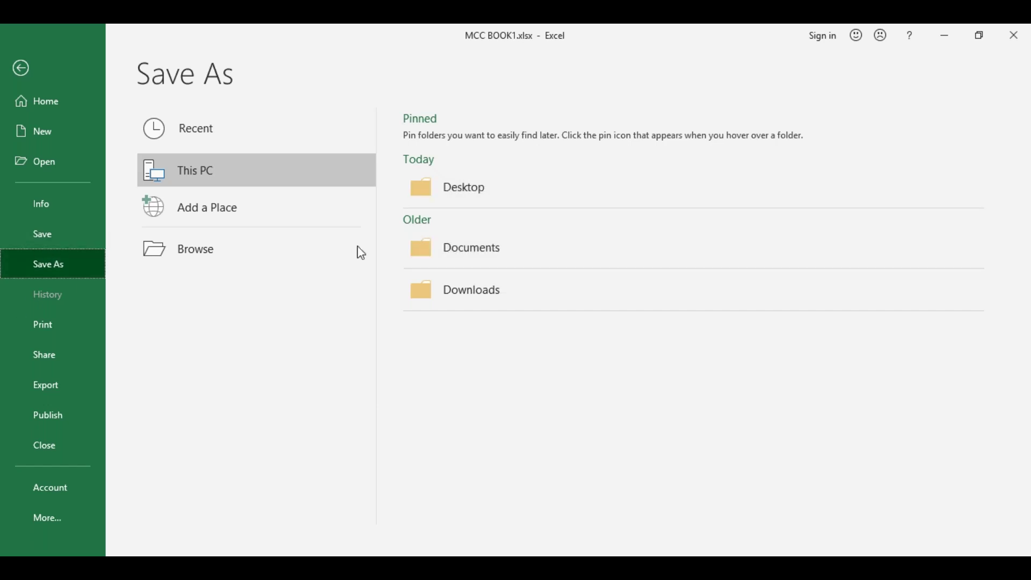
left_click(474, 246)
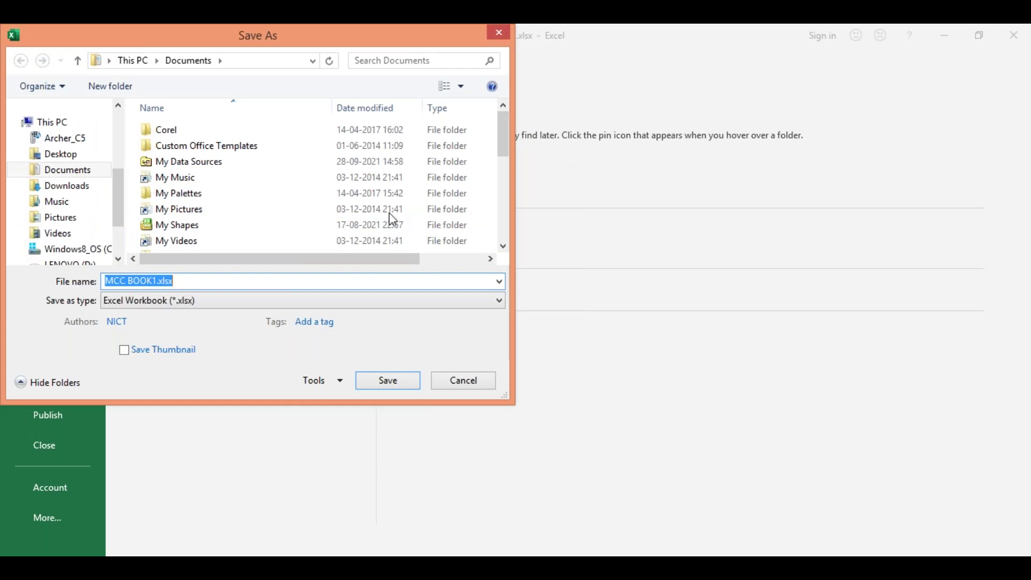
key("BackSpace")
type("29-03")
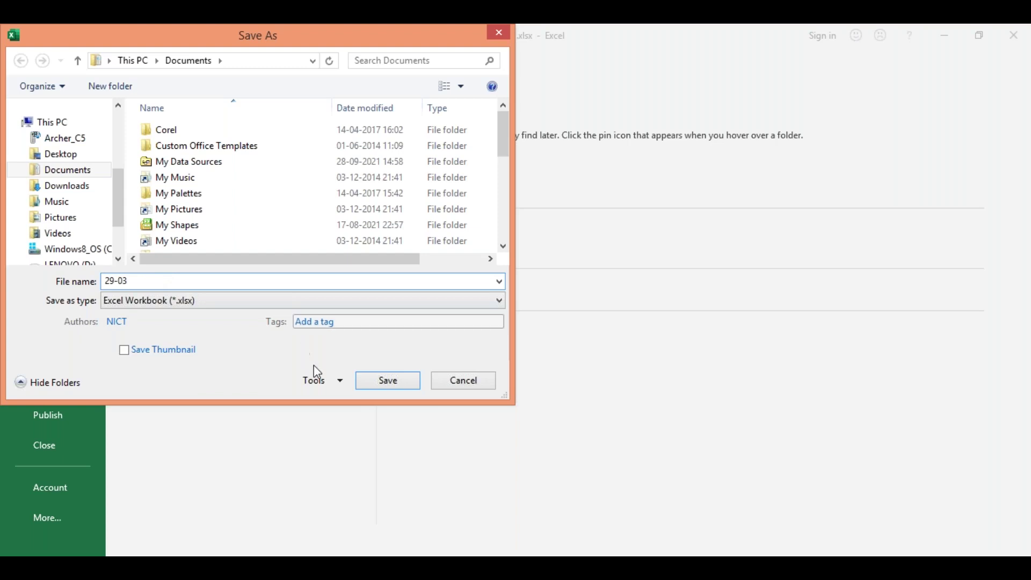
left_click(408, 386)
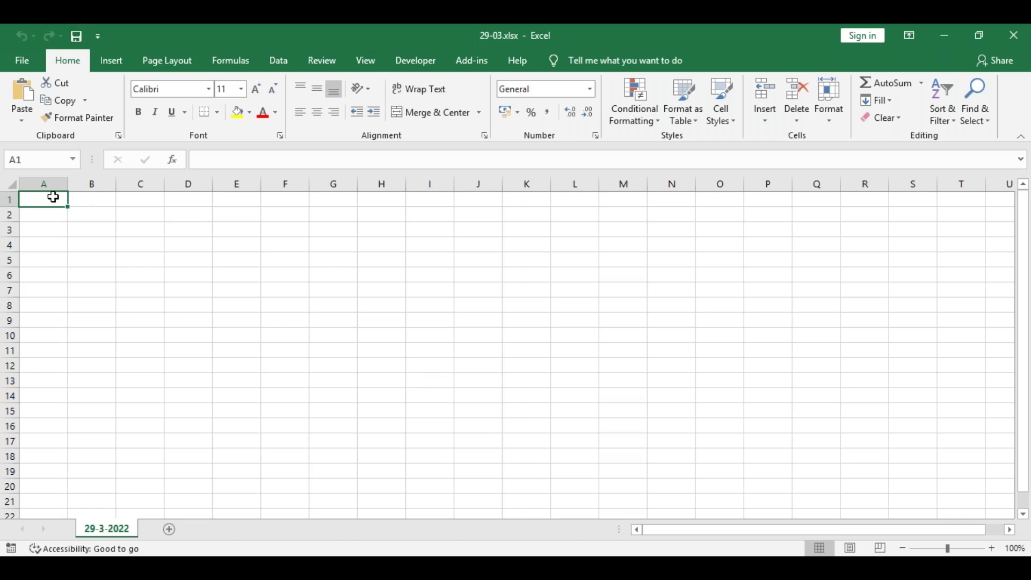
Examine the print settings and preview for the workbook, and return to the worksheet
left_click(19, 62)
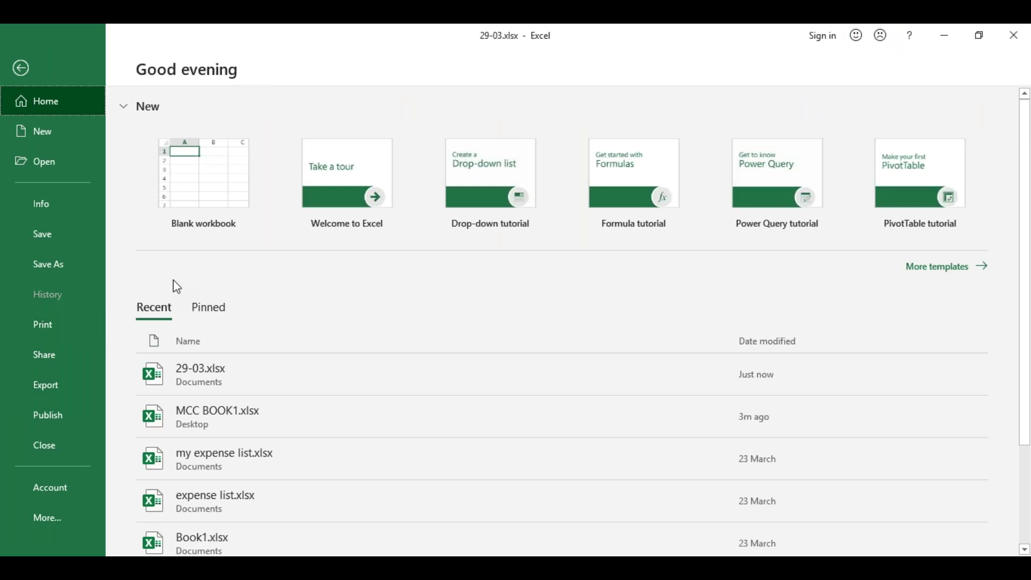
left_click(56, 326)
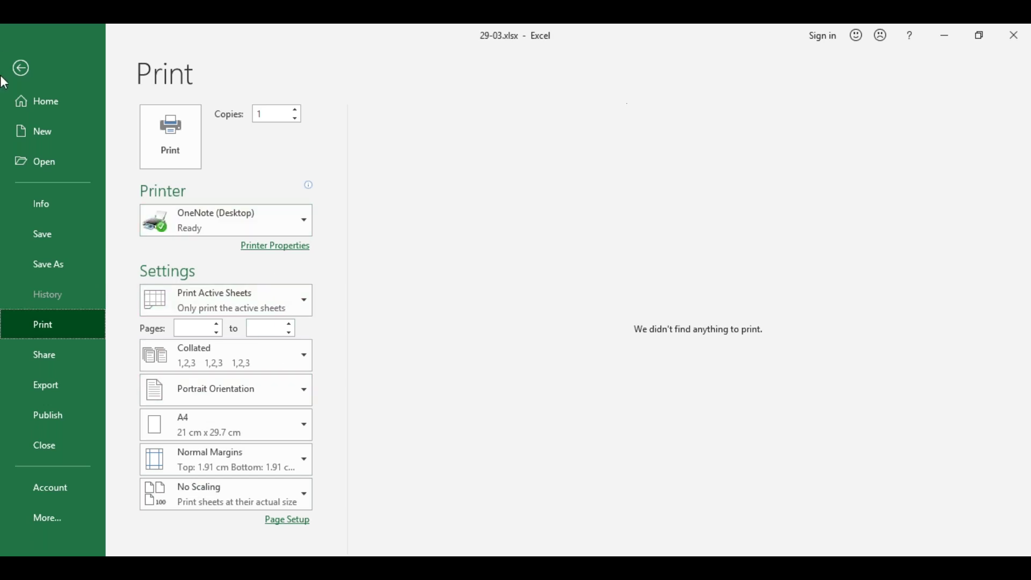
left_click(17, 70)
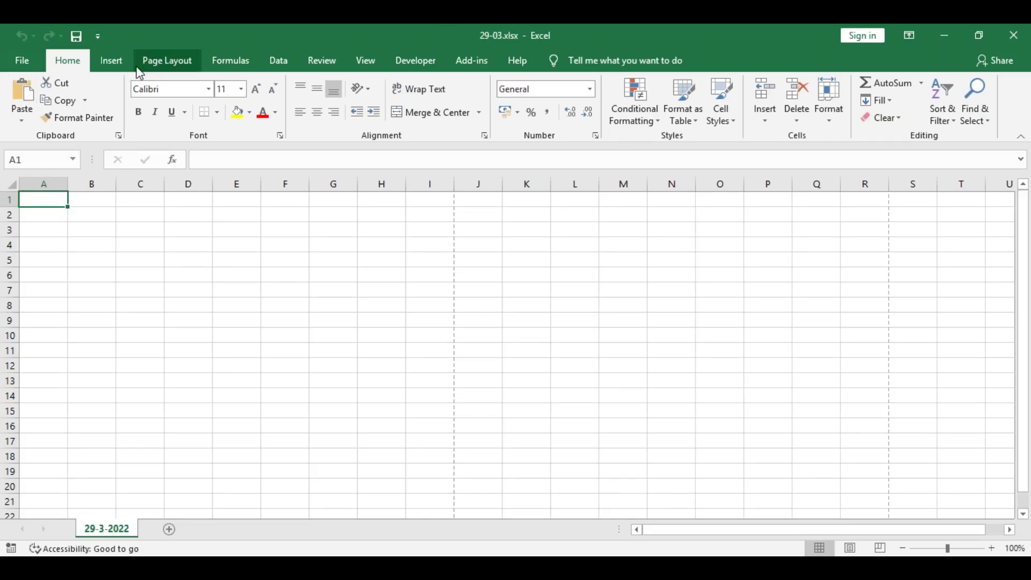
left_click(33, 68)
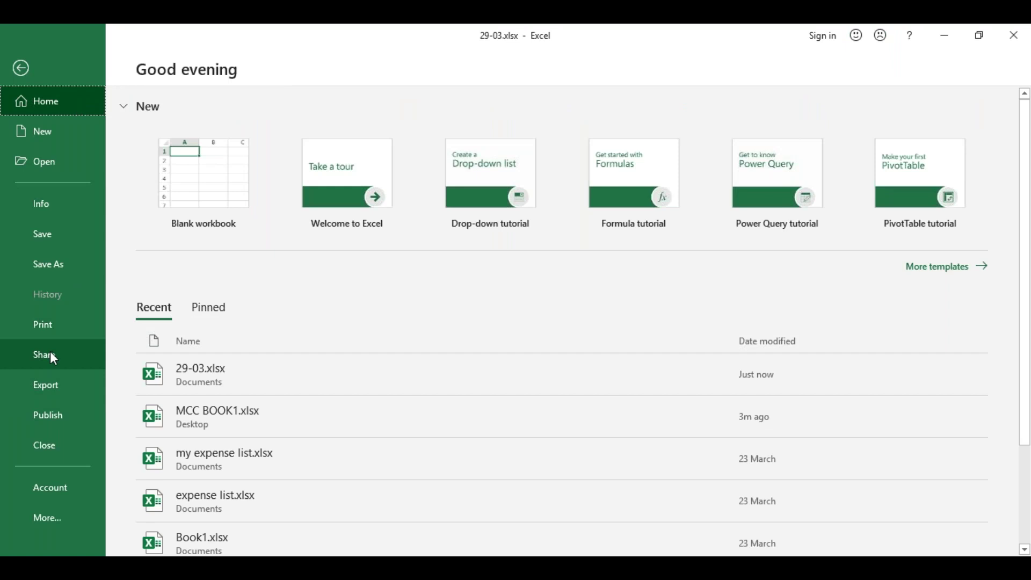
left_click(75, 327)
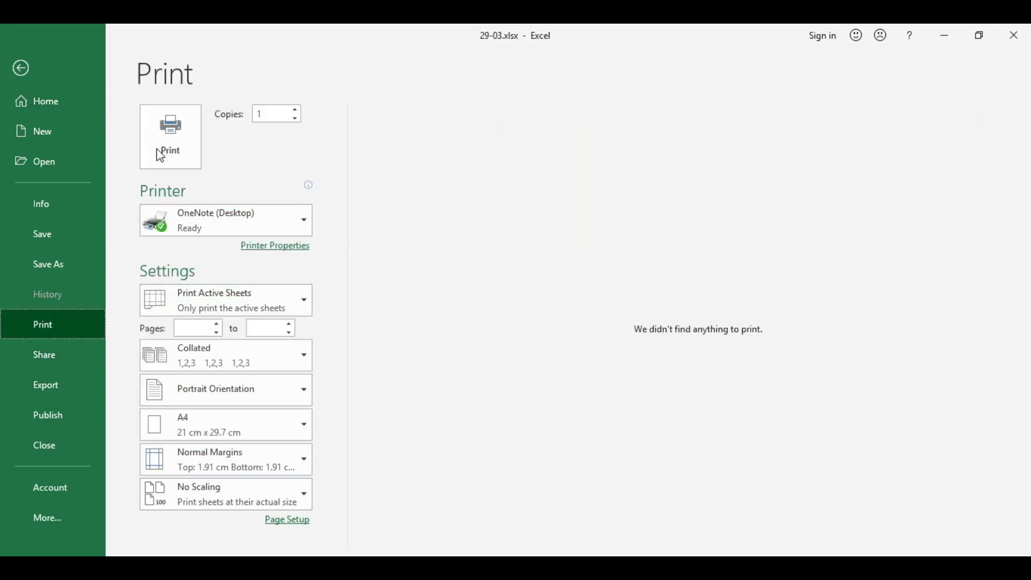
left_click(20, 70)
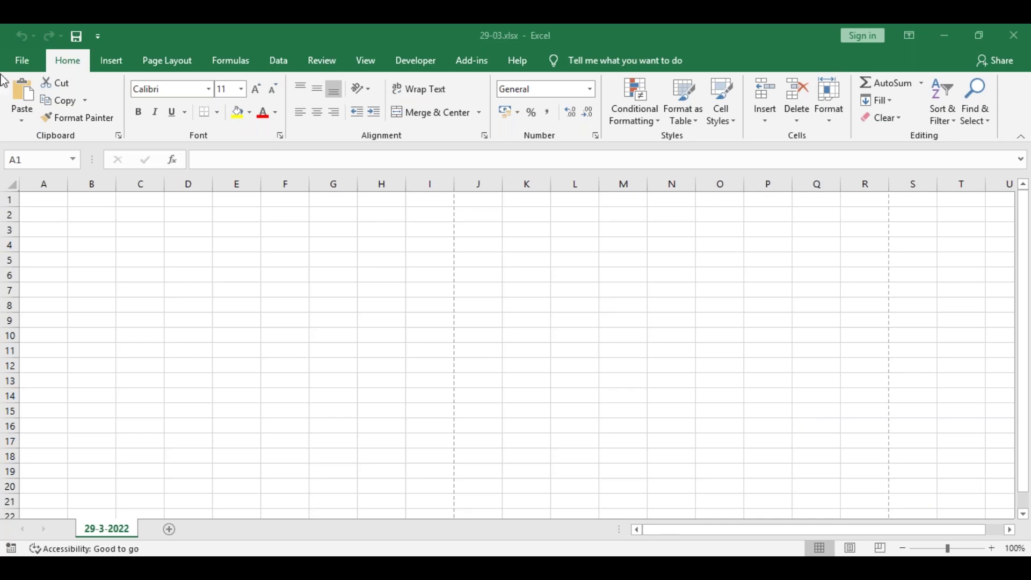
Select various cells, including C8 and F13, to examine their references in the Name Box, ending on cell A1
left_click(20, 165)
left_click(25, 161)
left_click(14, 161)
left_click(6, 161)
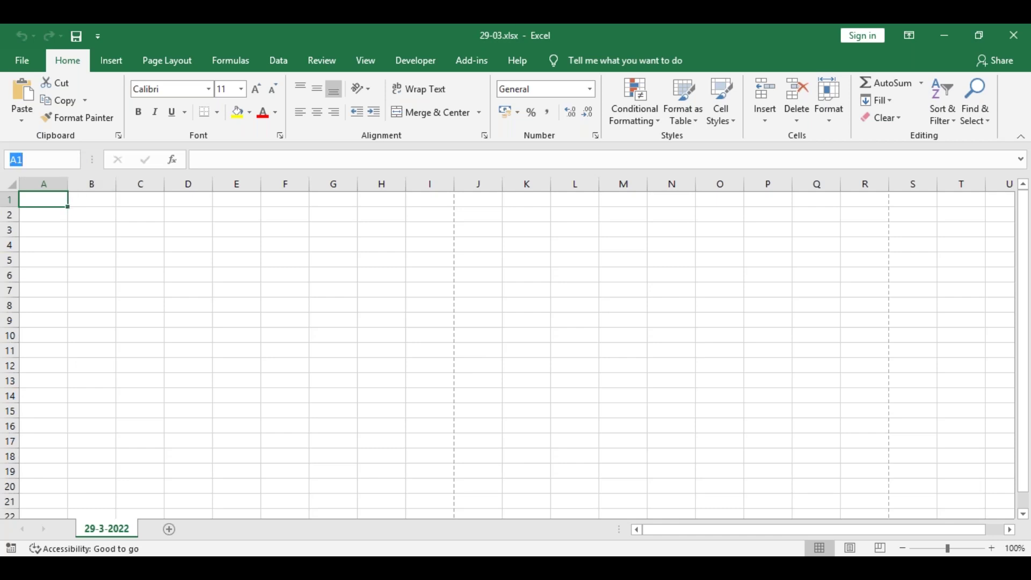
left_click(116, 311)
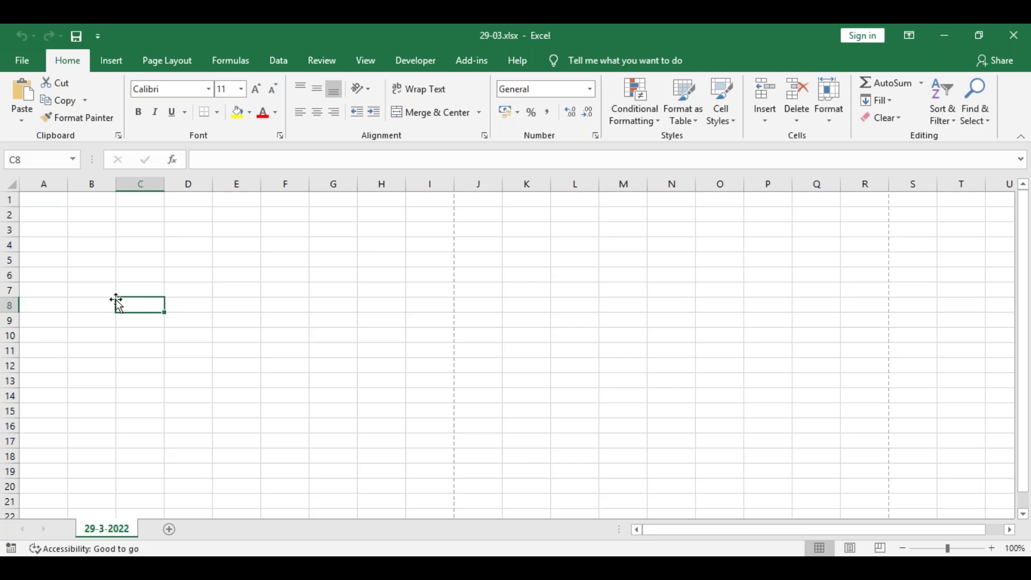
left_click(24, 160)
left_click(103, 225)
left_click(434, 327)
left_click(338, 444)
left_click_drag(188, 260, 236, 244)
left_click(304, 381)
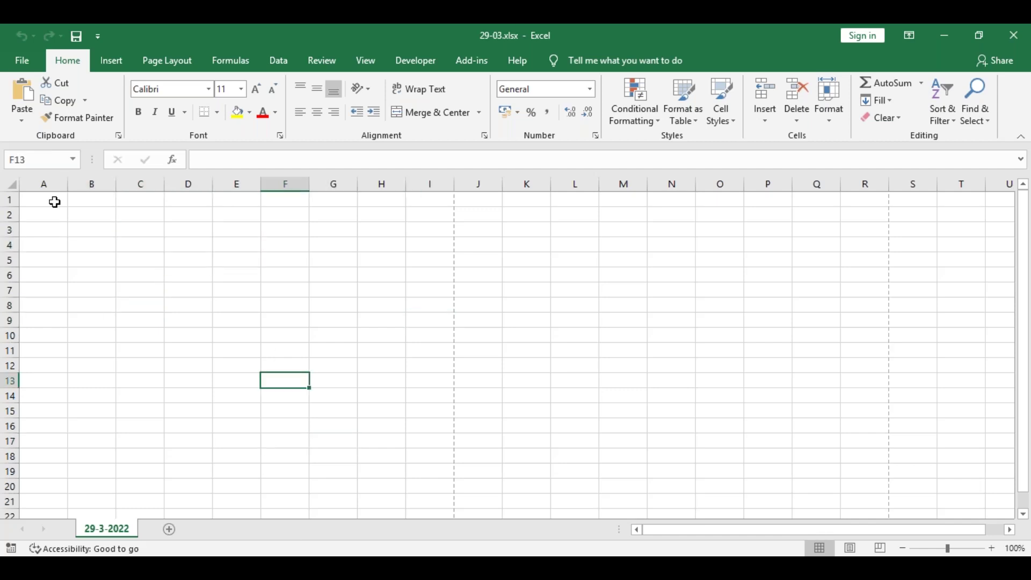
left_click(36, 159)
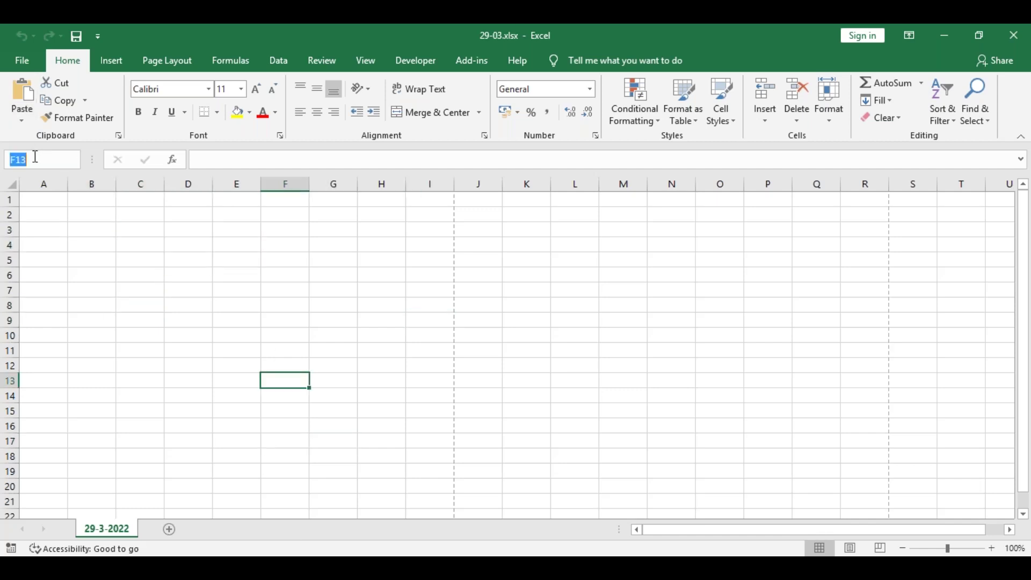
left_click(40, 203)
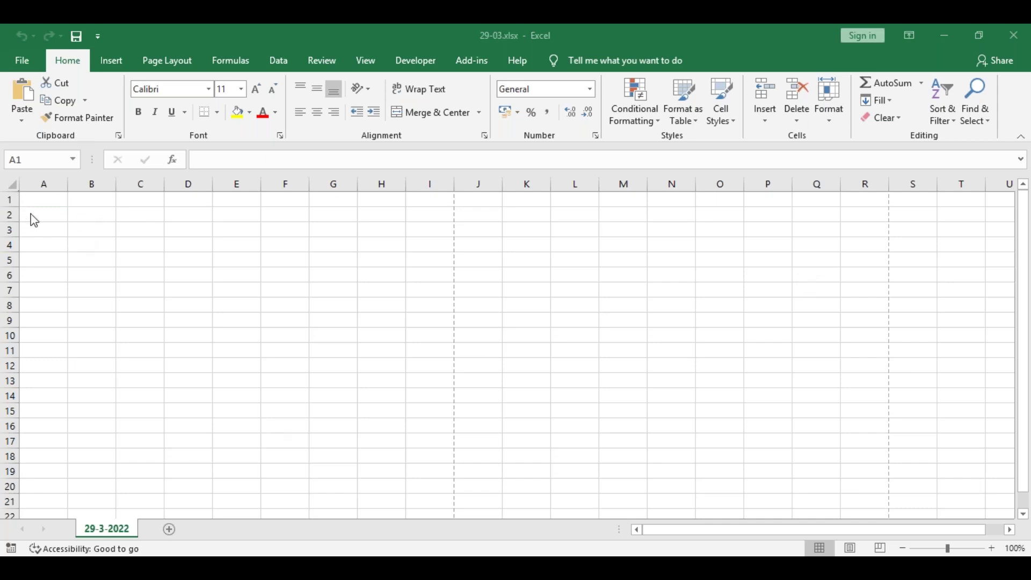
left_click(33, 198)
Review the sharing options and try to send the workbook by email as an attachment
left_click(22, 65)
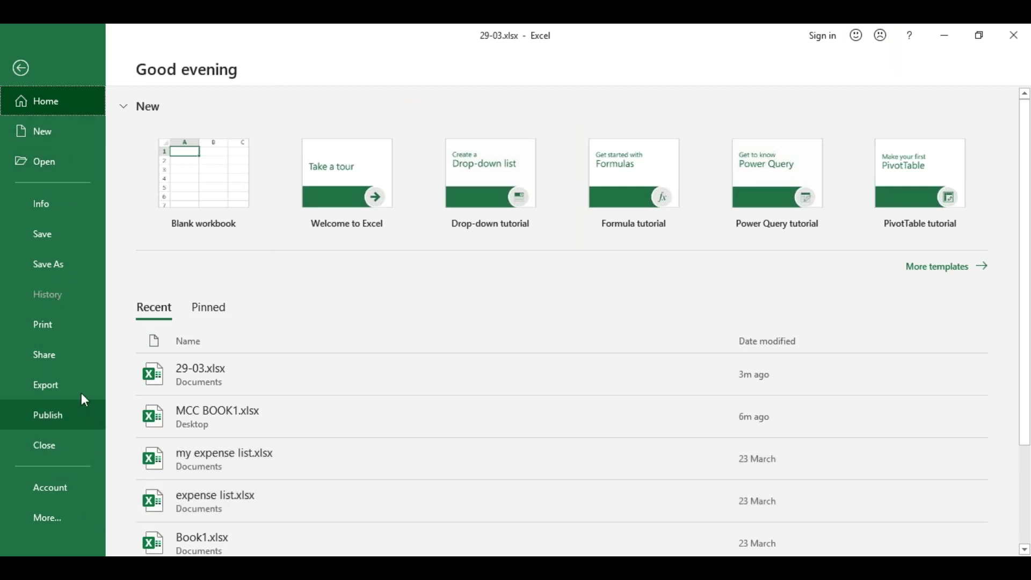
left_click(80, 354)
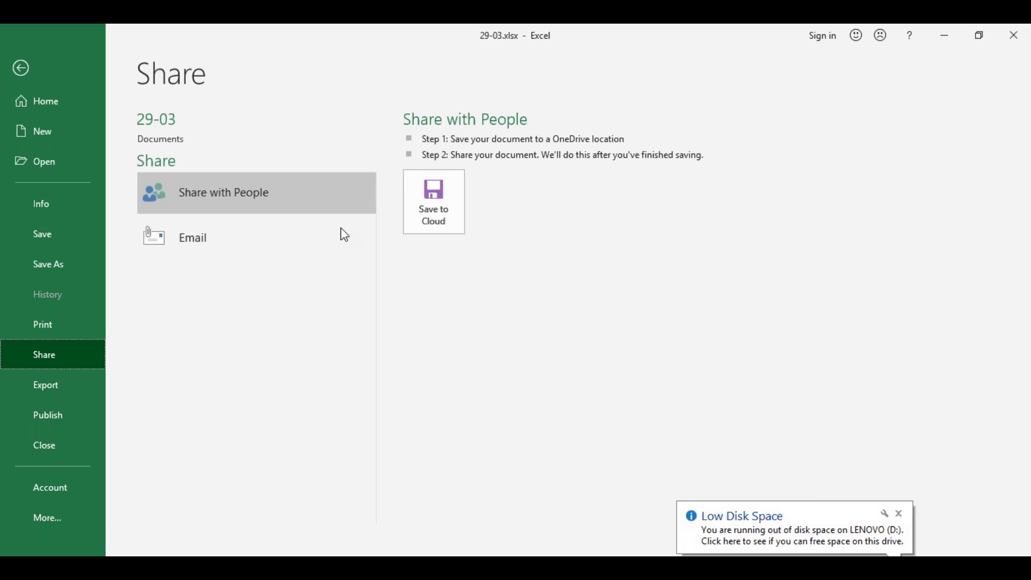
left_click(247, 248)
left_click(436, 183)
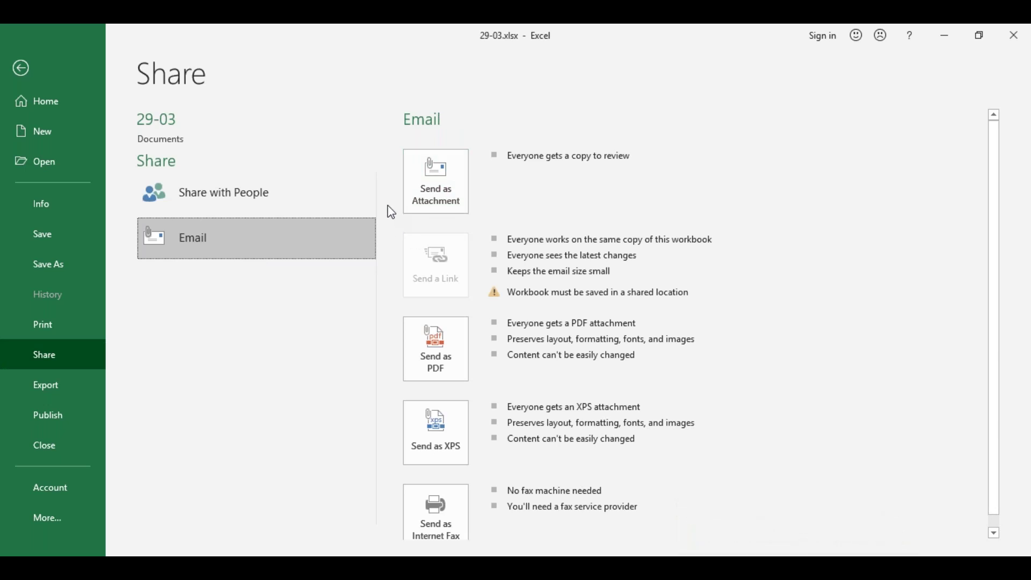
left_click(445, 210)
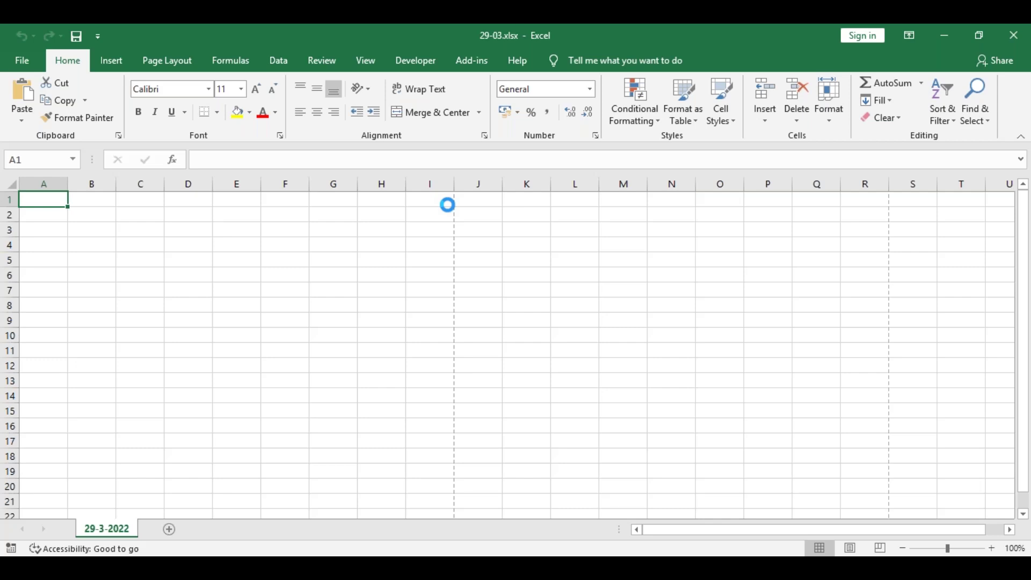
left_click(540, 341)
Examine the export options for PDF/XPS and other file types, and the Power BI publishing options
left_click(22, 60)
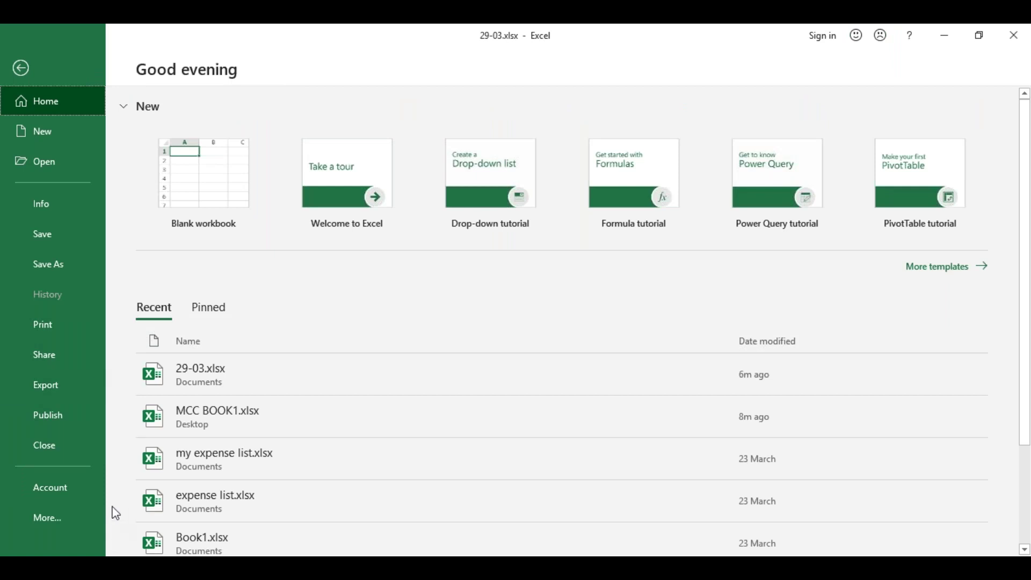
left_click(57, 395)
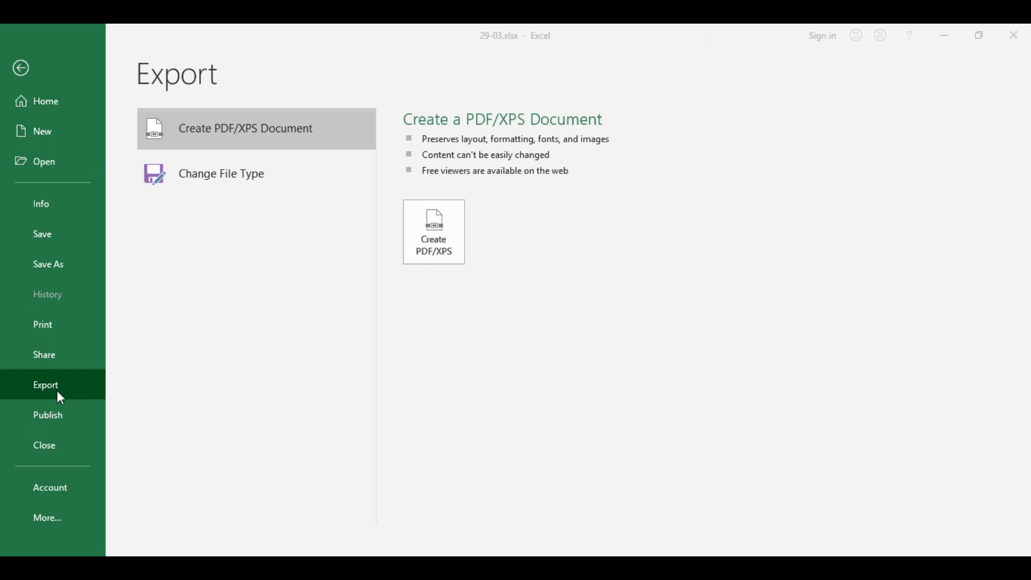
left_click(434, 246)
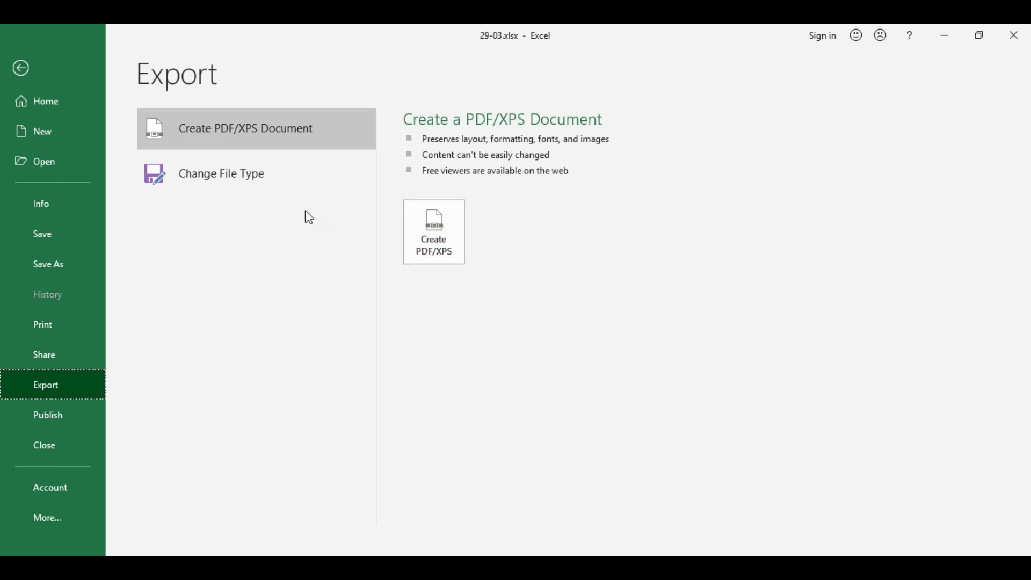
left_click(263, 191)
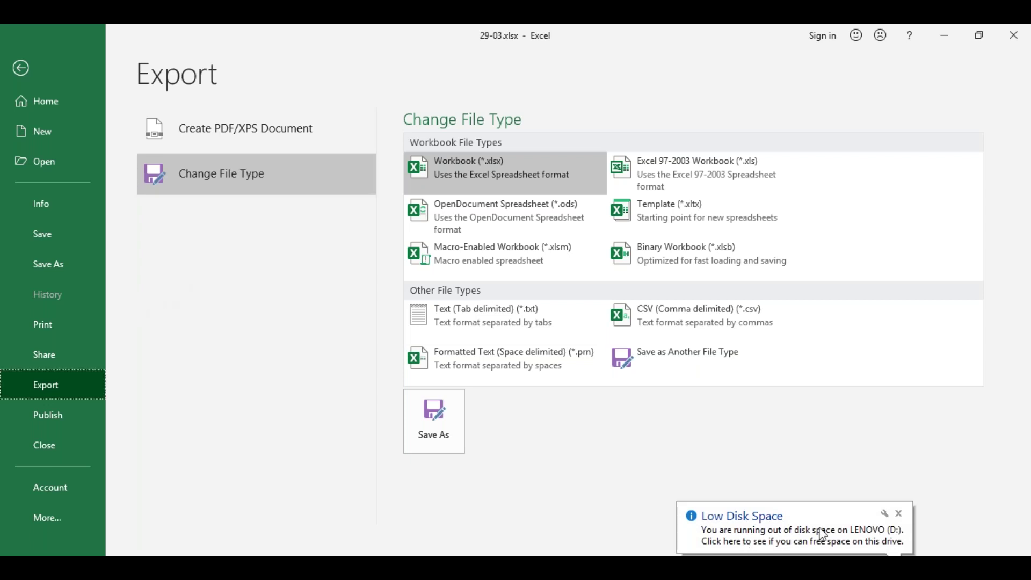
left_click(899, 513)
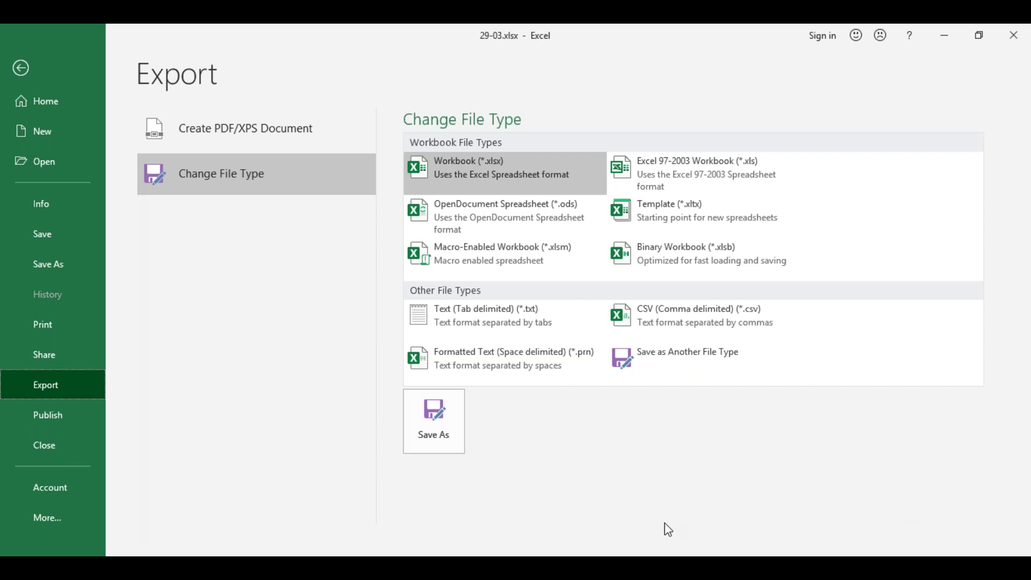
left_click(80, 423)
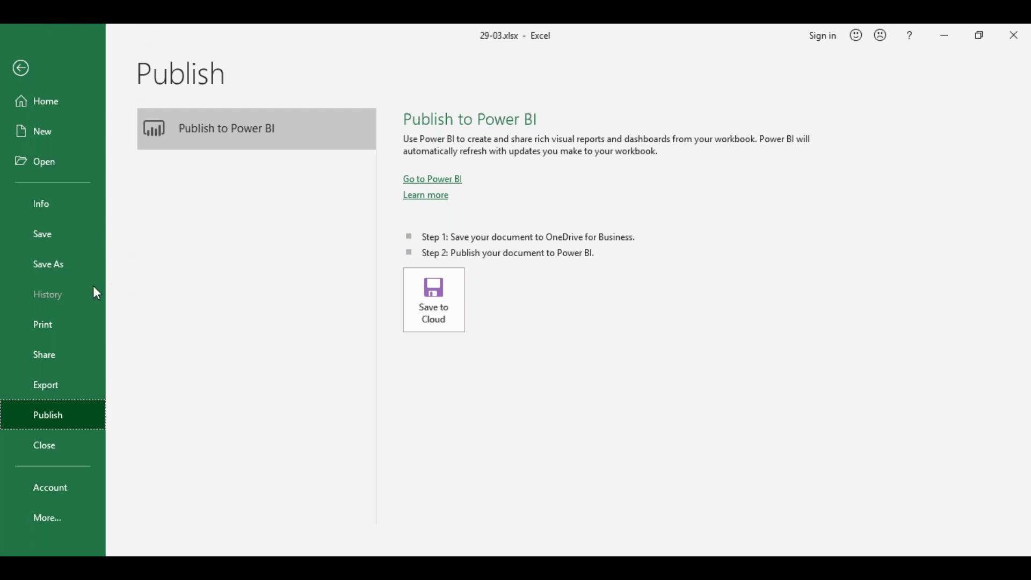
Close the current workbook and open the recent workbook MCC BOOK1.xlsx
left_click(58, 444)
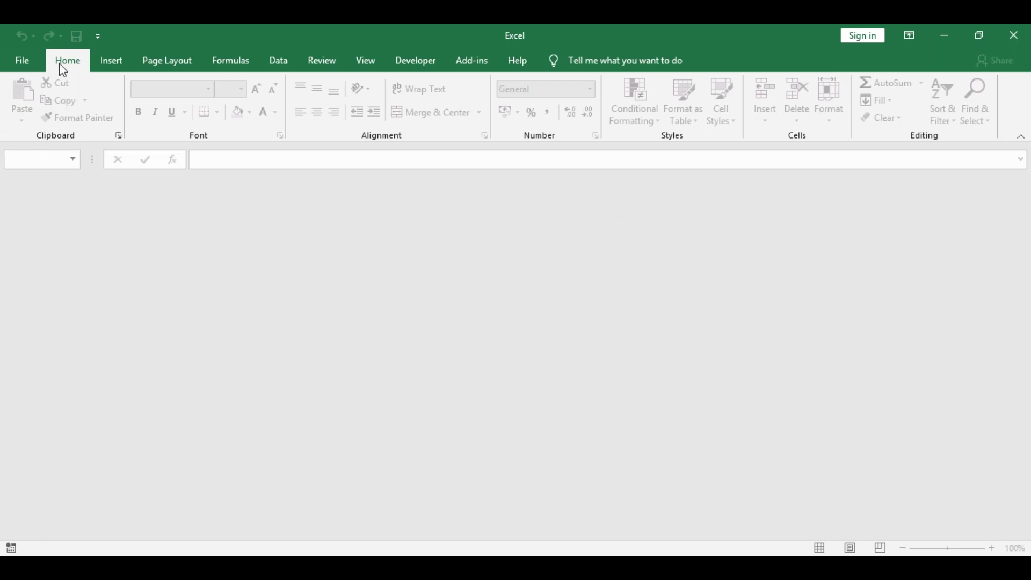
left_click(24, 59)
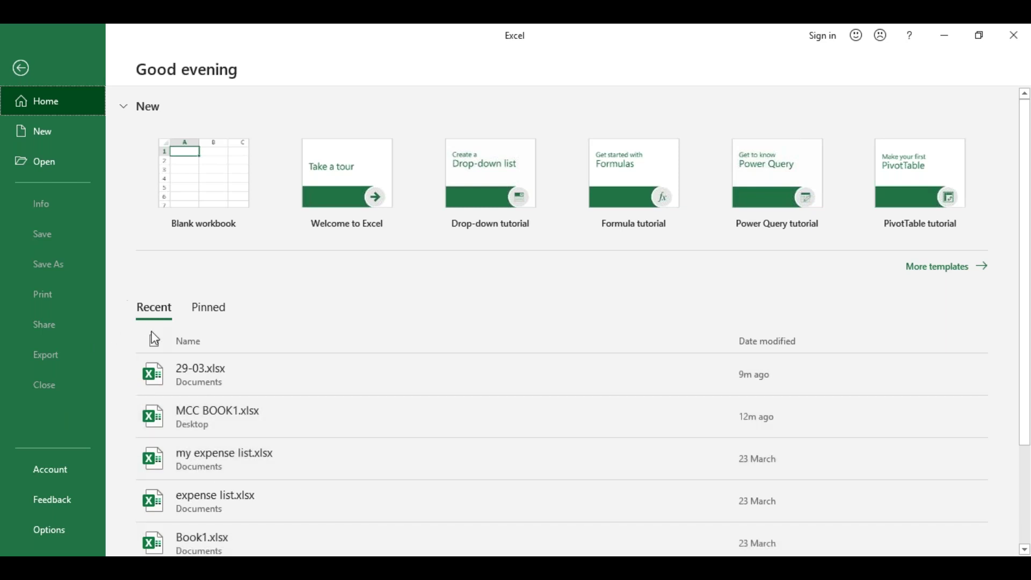
left_click(208, 428)
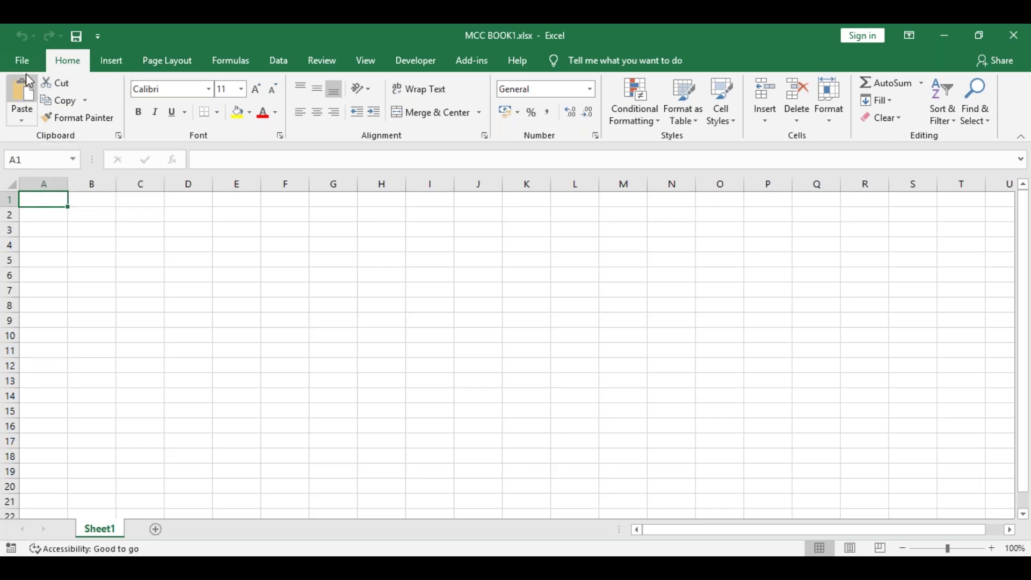
Examine the account information and the General, Formulas, Proofing, Save and Language categories of Excel Options
left_click(23, 58)
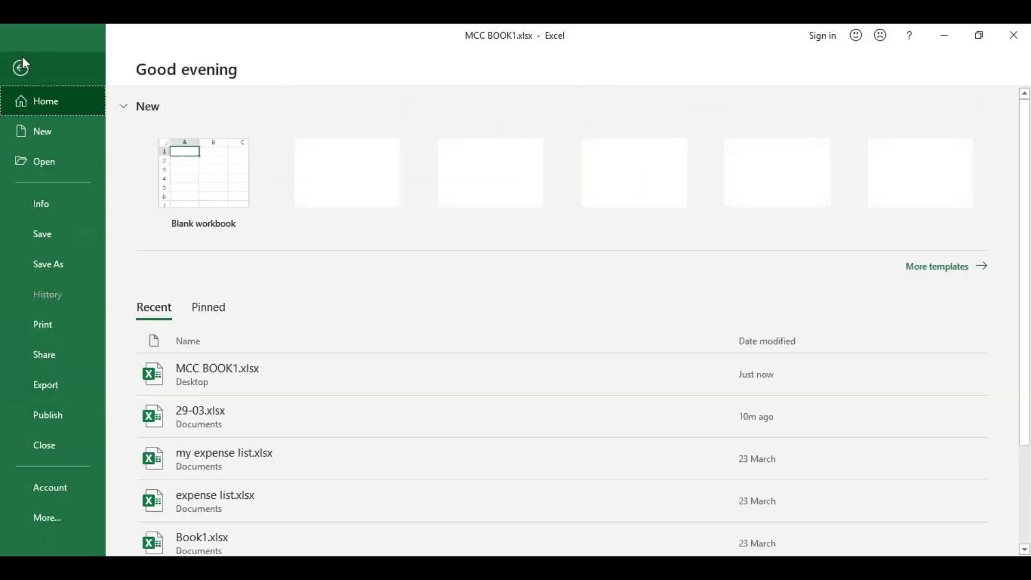
left_click(64, 475)
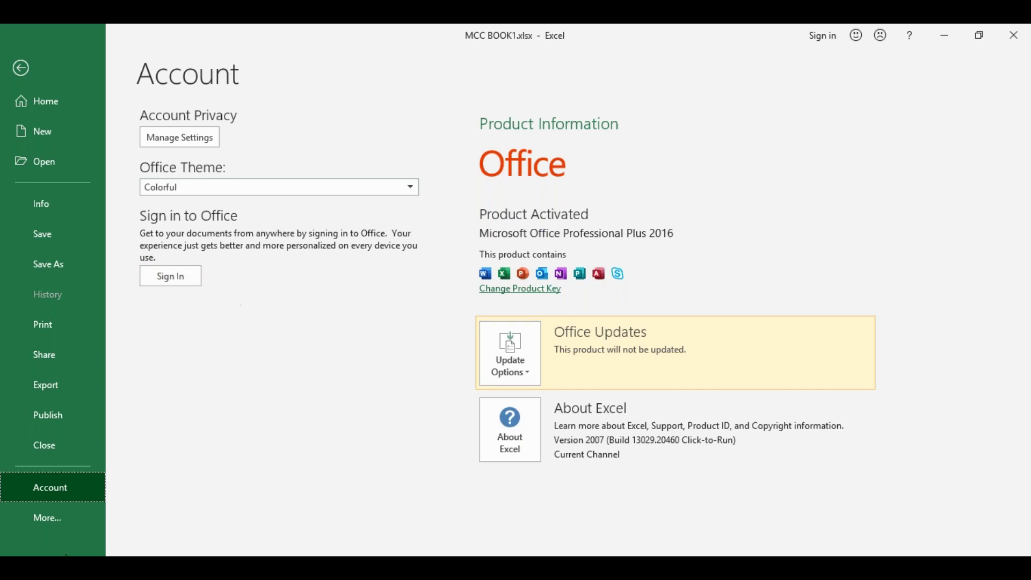
left_click(70, 516)
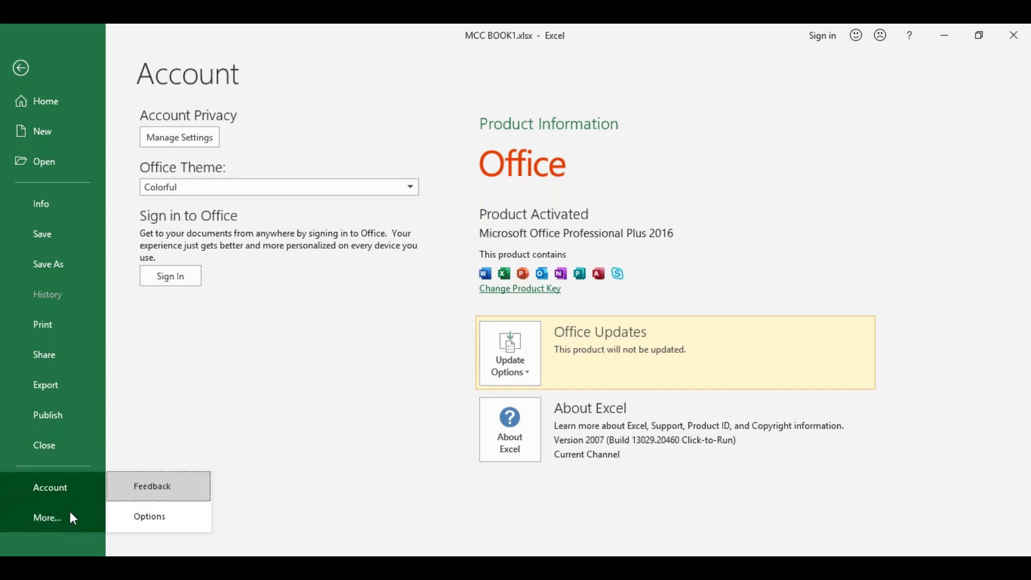
left_click(158, 521)
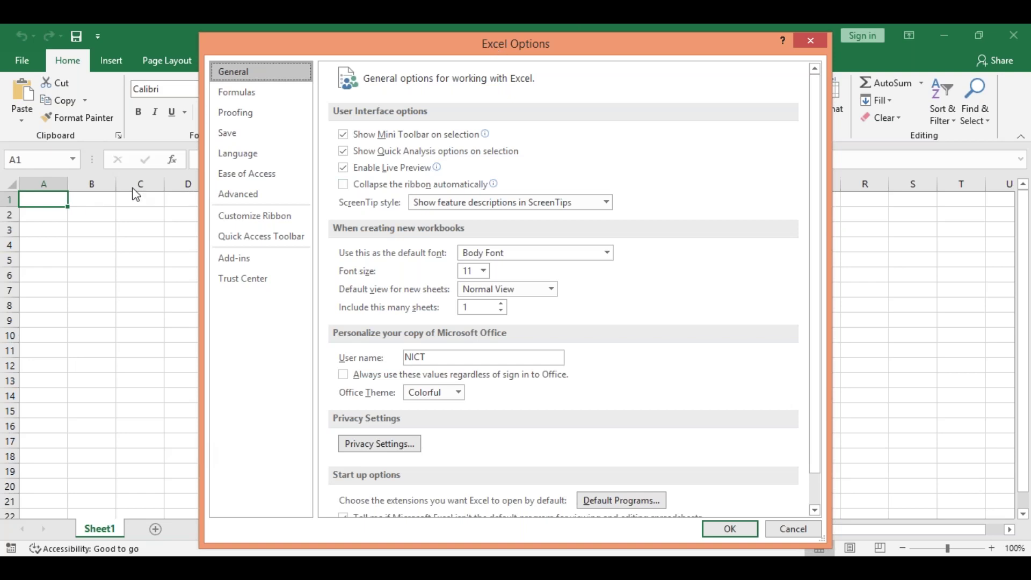
left_click(238, 100)
left_click(238, 115)
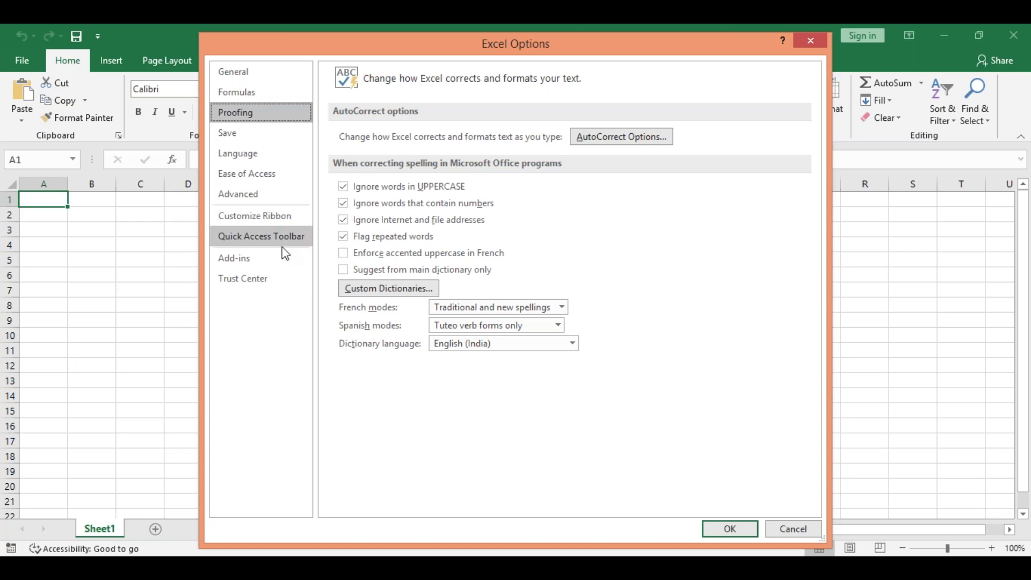
left_click(251, 140)
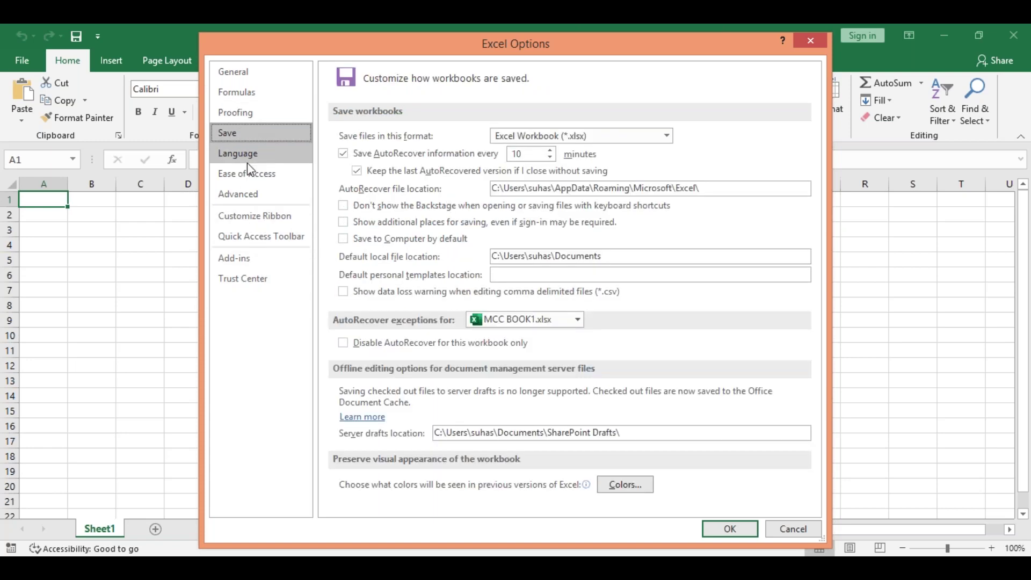
left_click(247, 161)
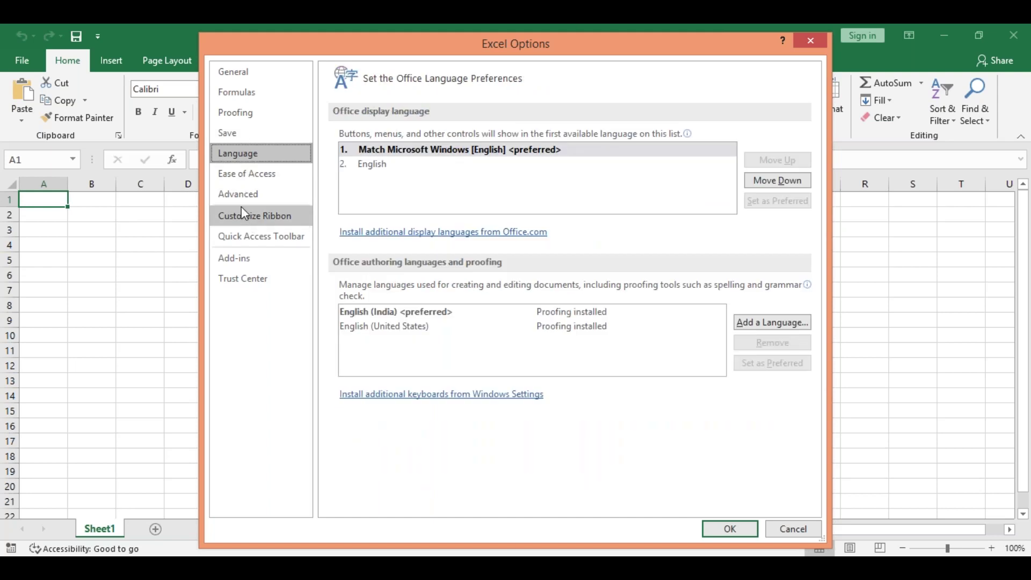
Customize the ribbon to hide the Developer and Add-ins tabs, and apply the options
left_click(242, 209)
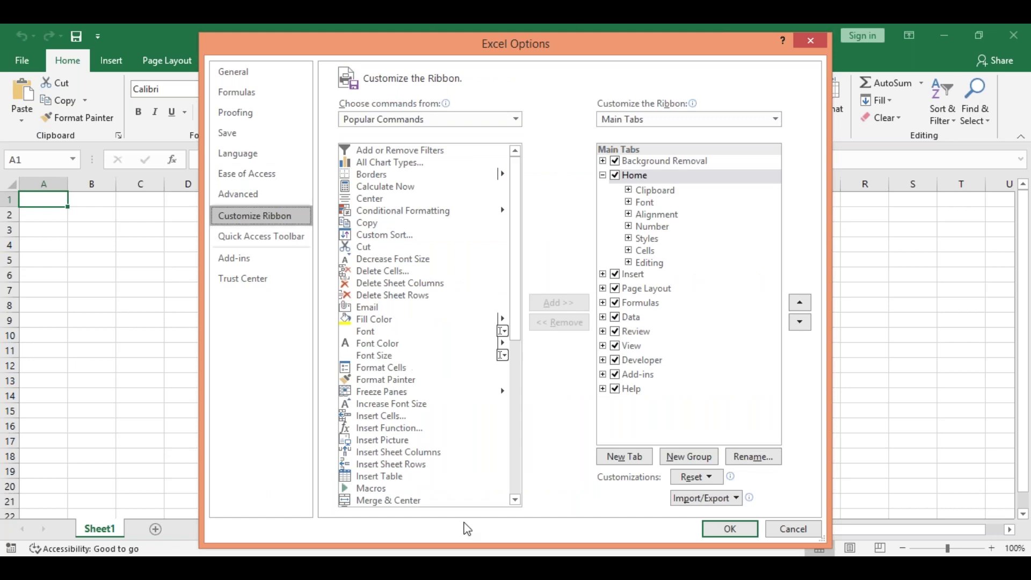
left_click(616, 359)
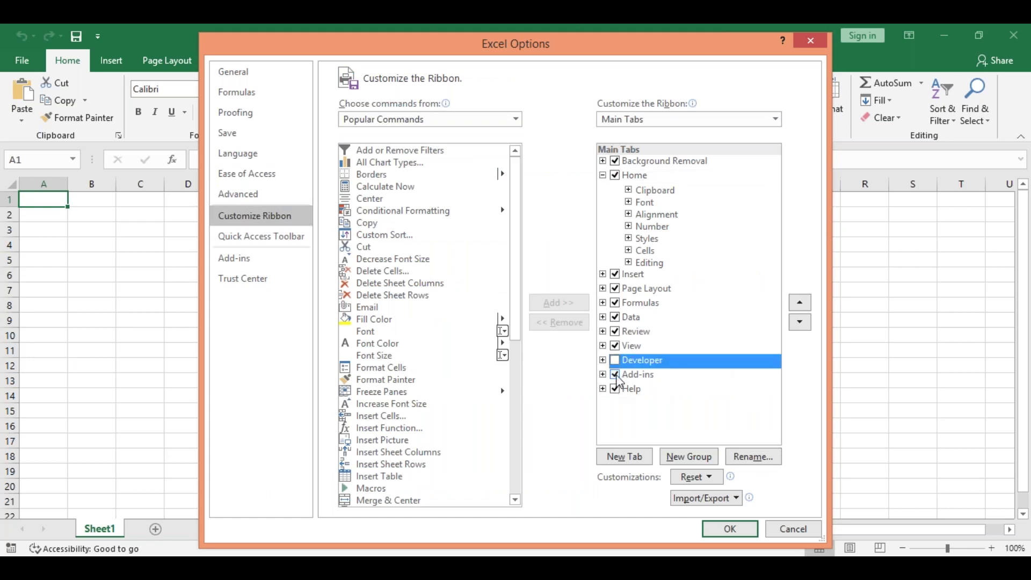
left_click(616, 375)
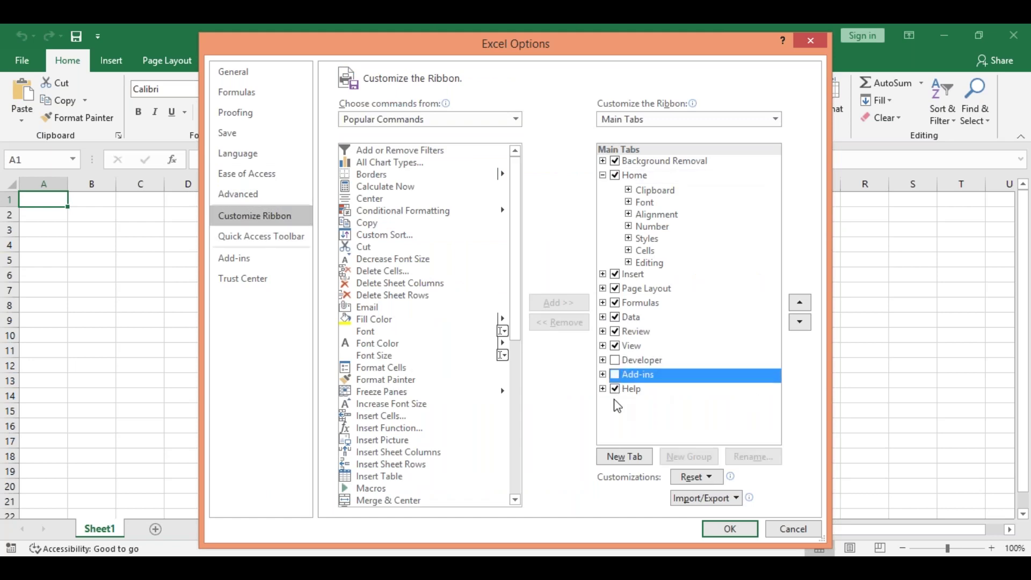
left_click(730, 530)
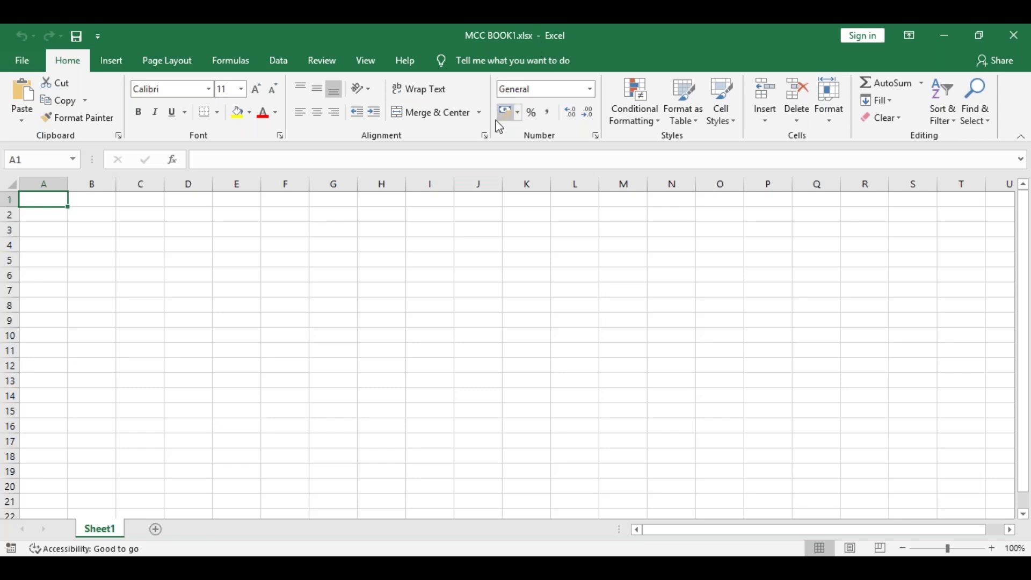
left_click(22, 68)
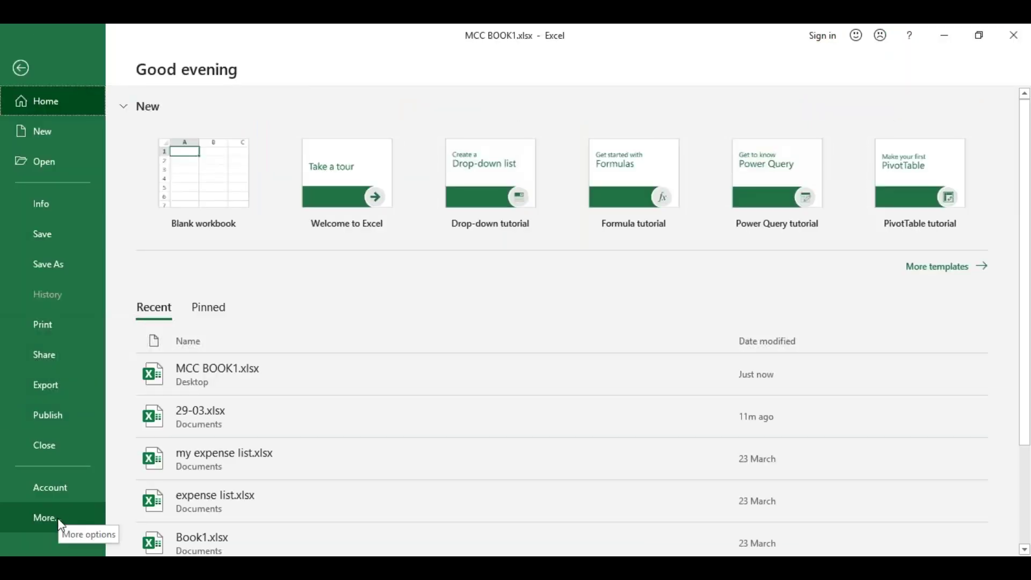
left_click(22, 68)
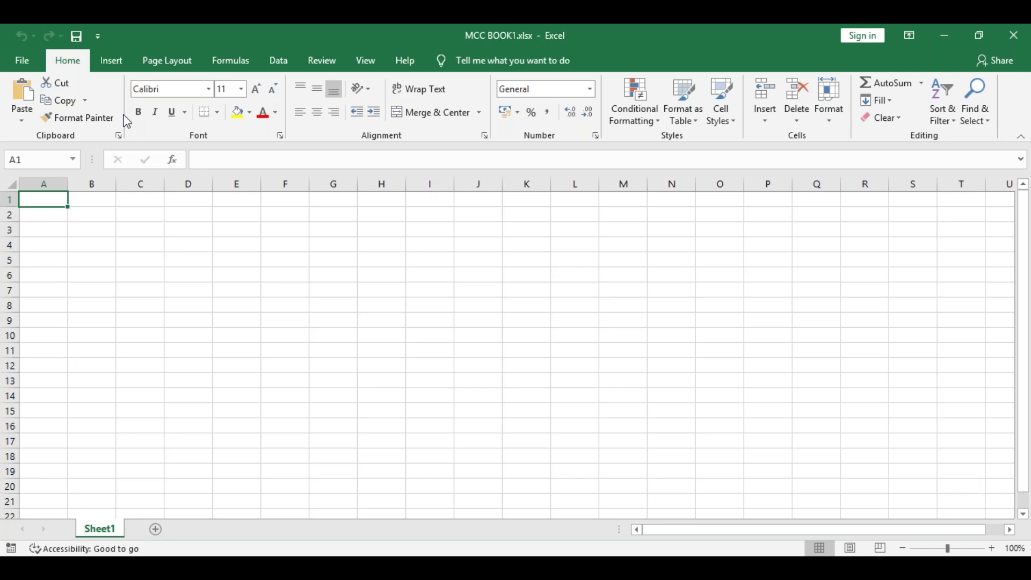
left_click(33, 63)
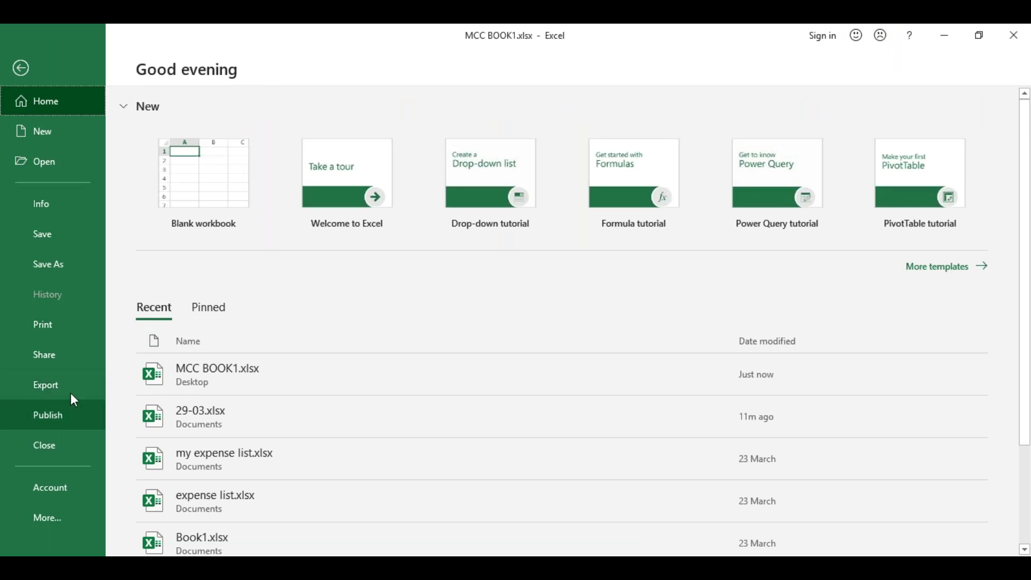
left_click(21, 69)
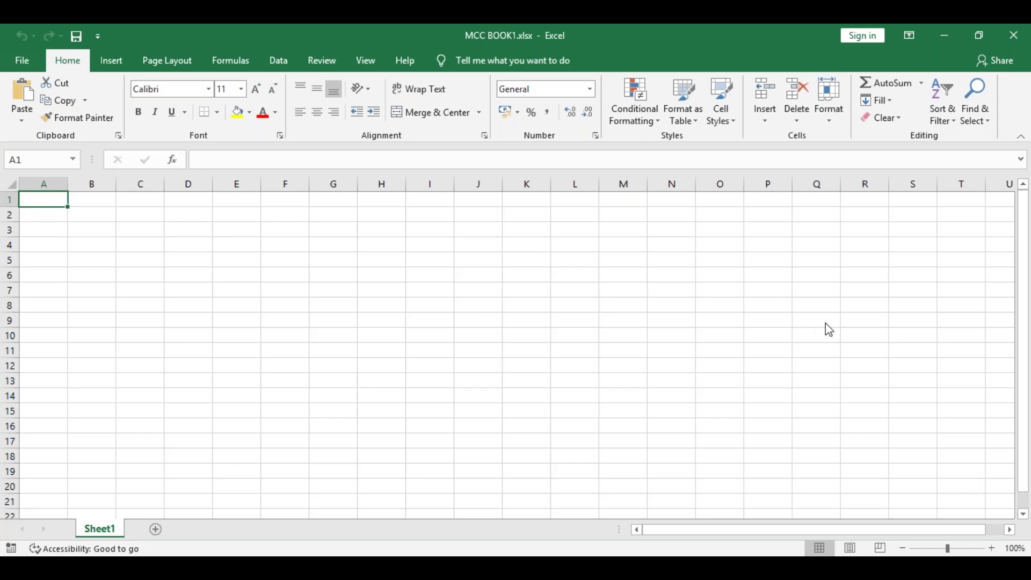
left_click(65, 124)
type("name")
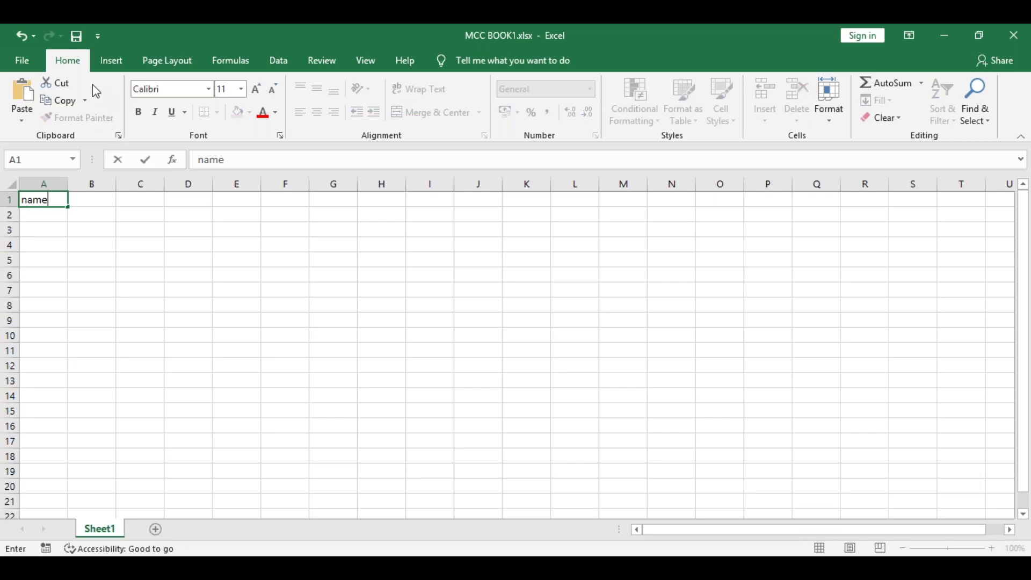
key("Tab")
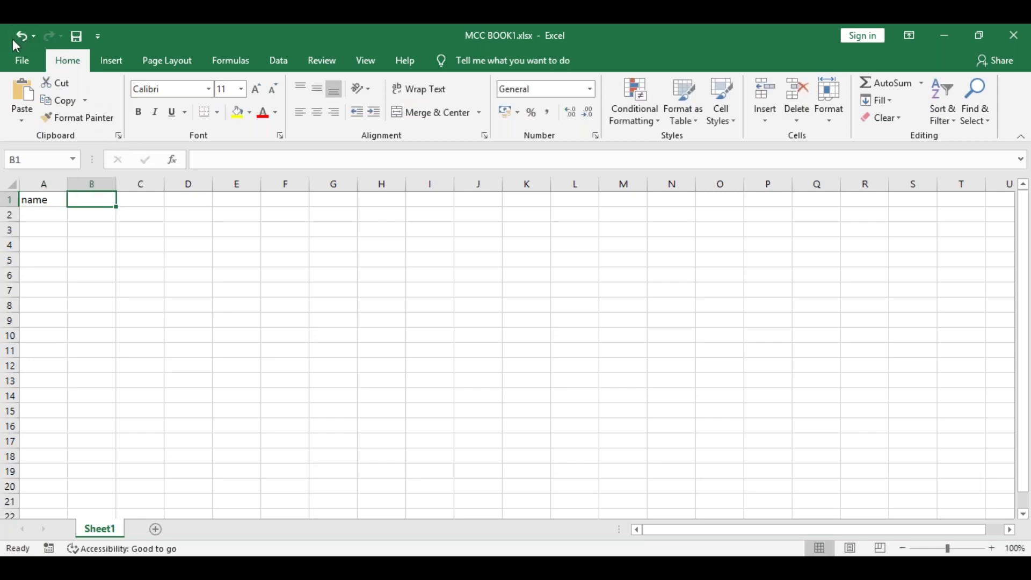
left_click(12, 112)
Enter the column headers "sl.no", "name of student" and "marks" in cells A1 to C1
key("Left")
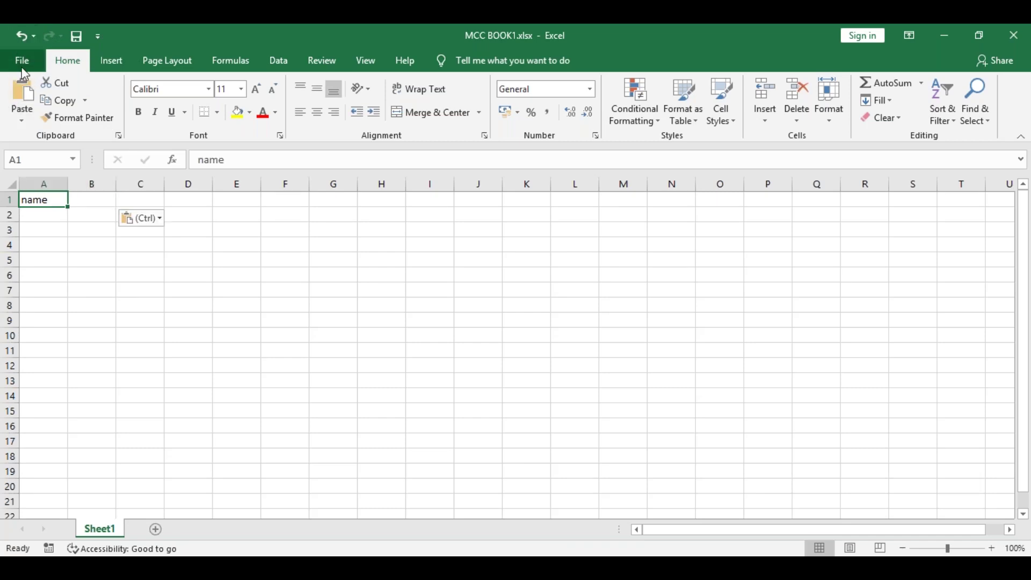
type("sl.")
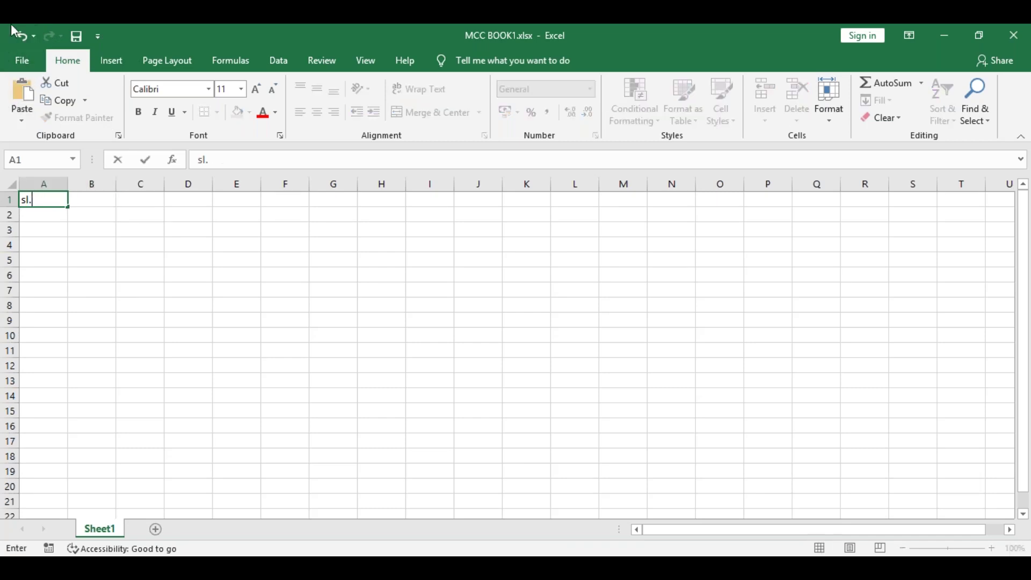
type("no")
key("Tab")
type("name of")
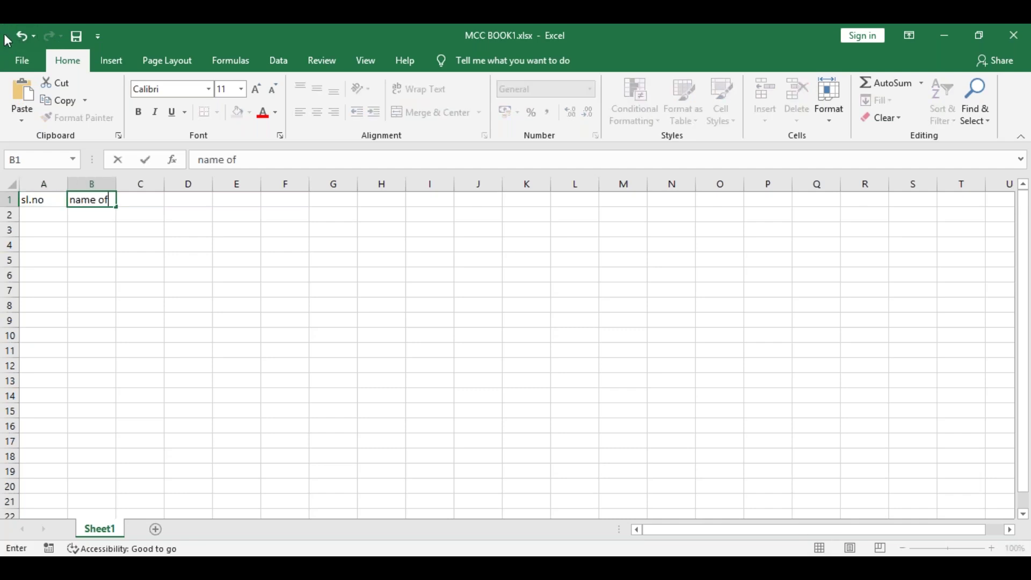
type(" student")
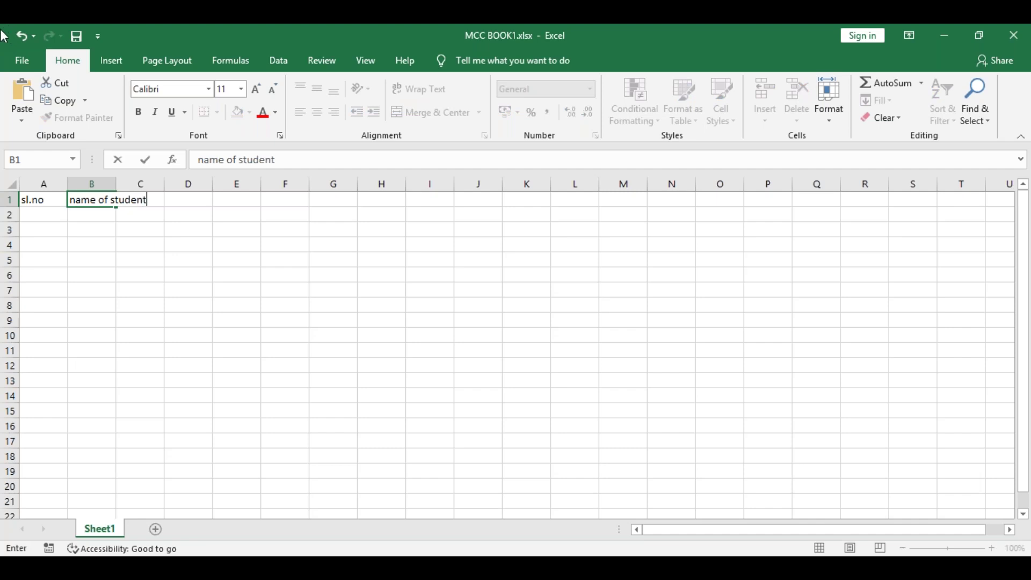
key("Tab")
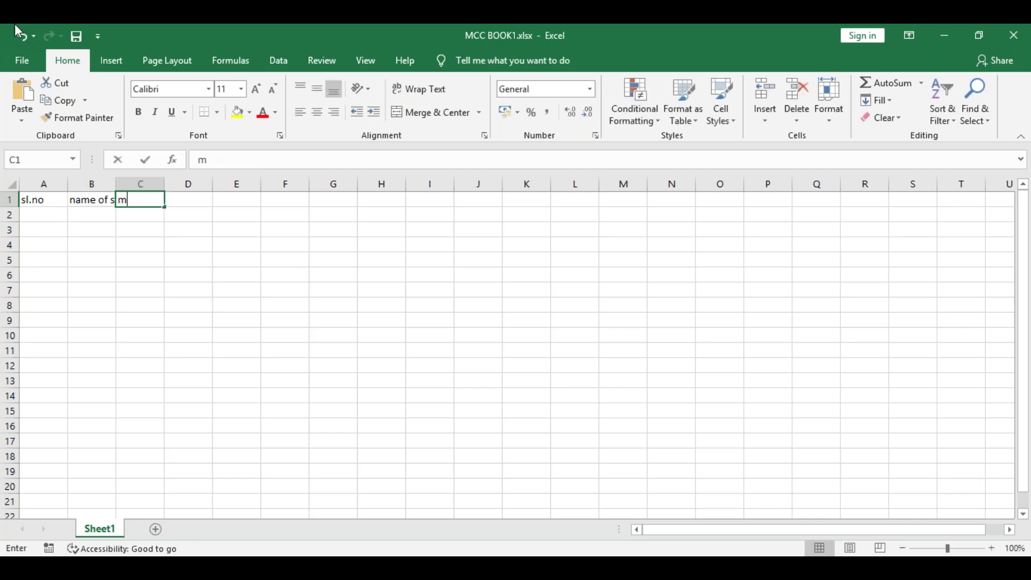
type("marks")
key("Left")
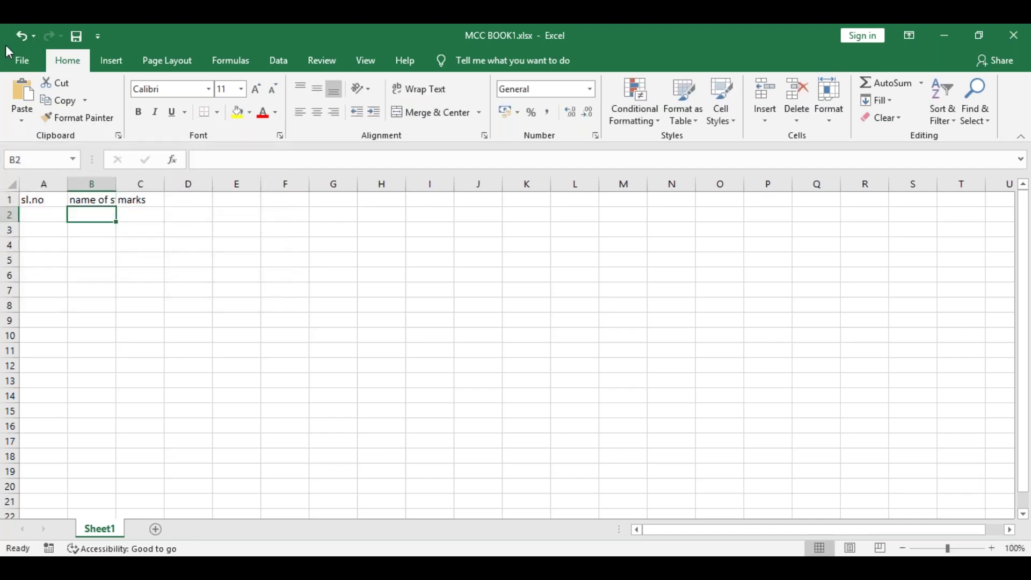
key("Left")
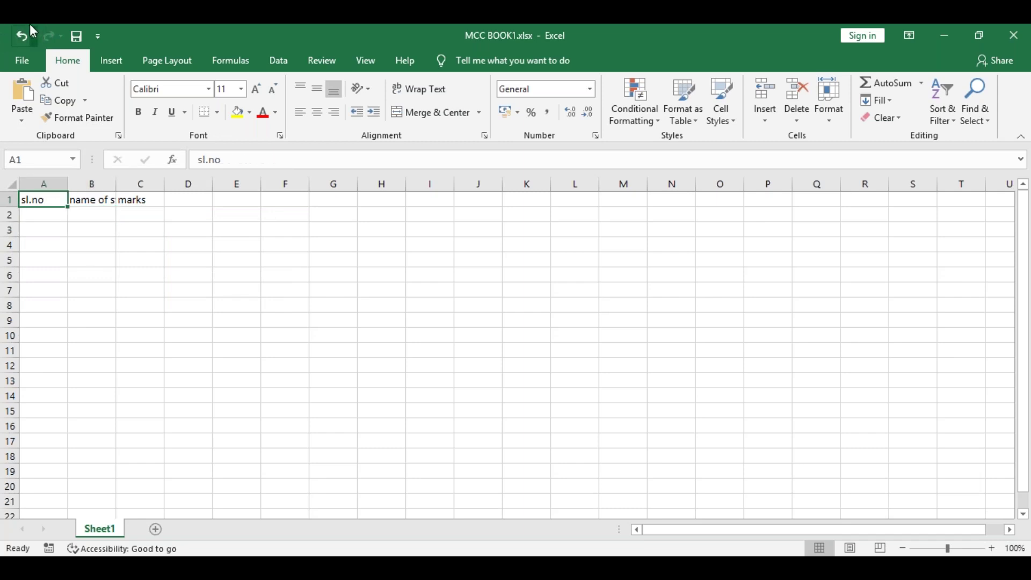
key("Down")
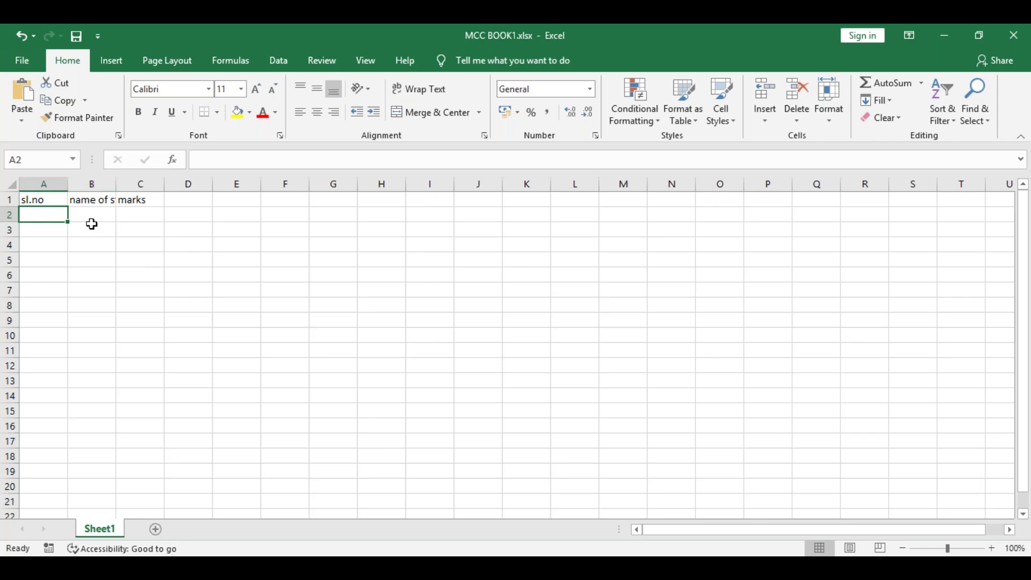
Replace the header in cell B1 with "name" and re-enter "marks" in cell C1
left_click(89, 183)
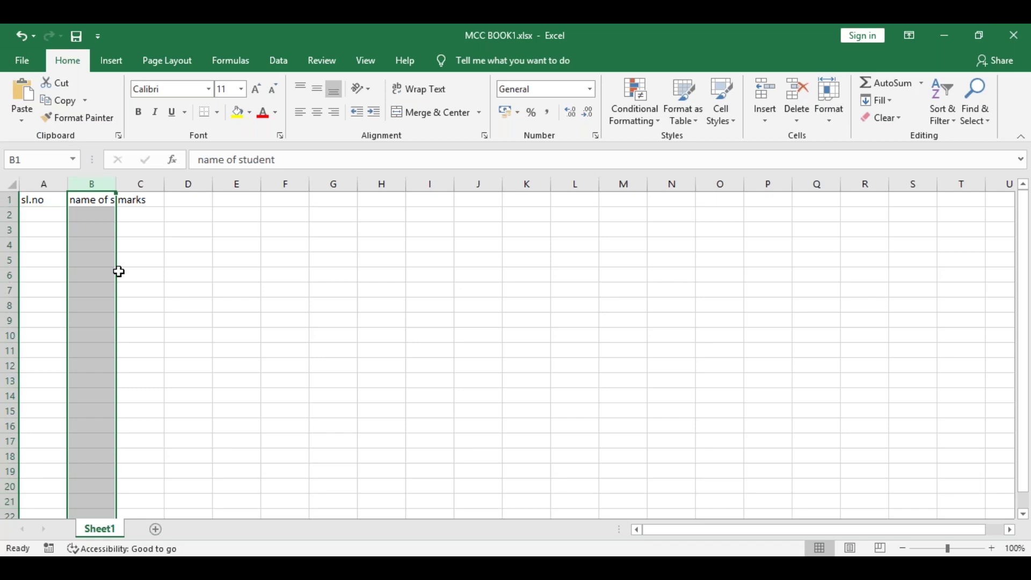
left_click(82, 198)
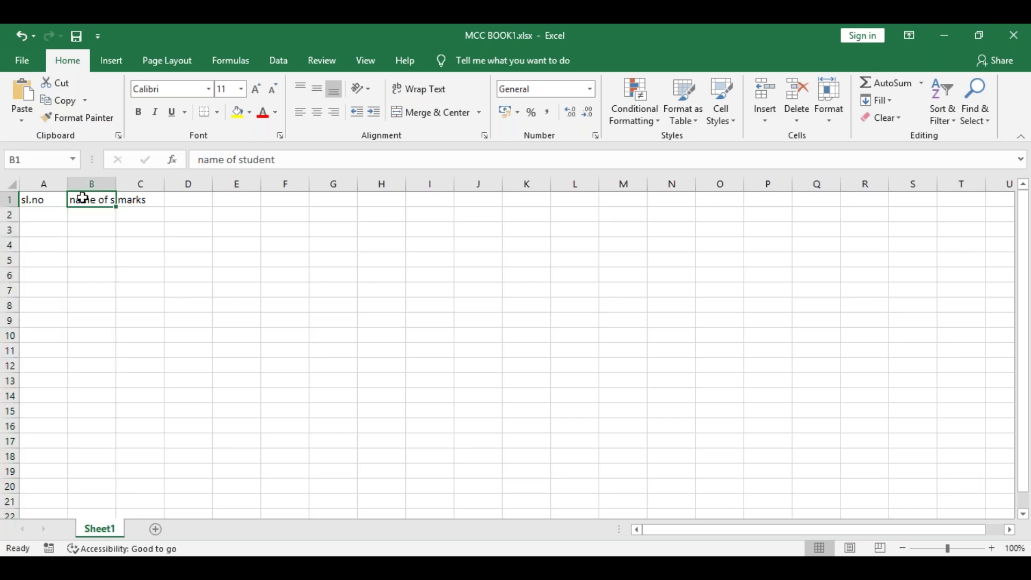
type("name")
key("Tab")
type("marks")
key("Return")
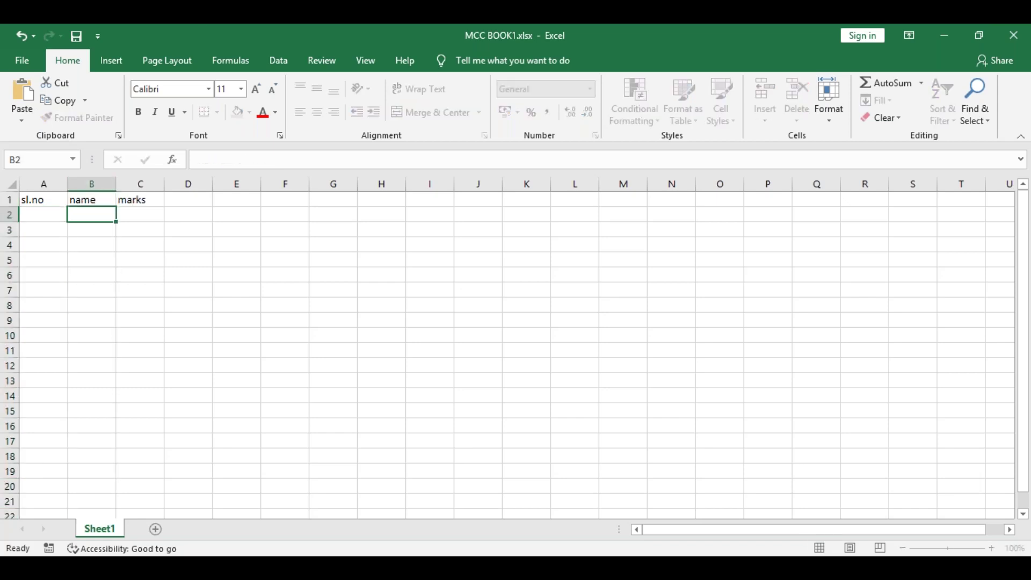
Enter the first serial number, 1, in cell A2 under the sl.no header
key("Left")
type("1")
key("Tab")
key("Down")
key("Up")
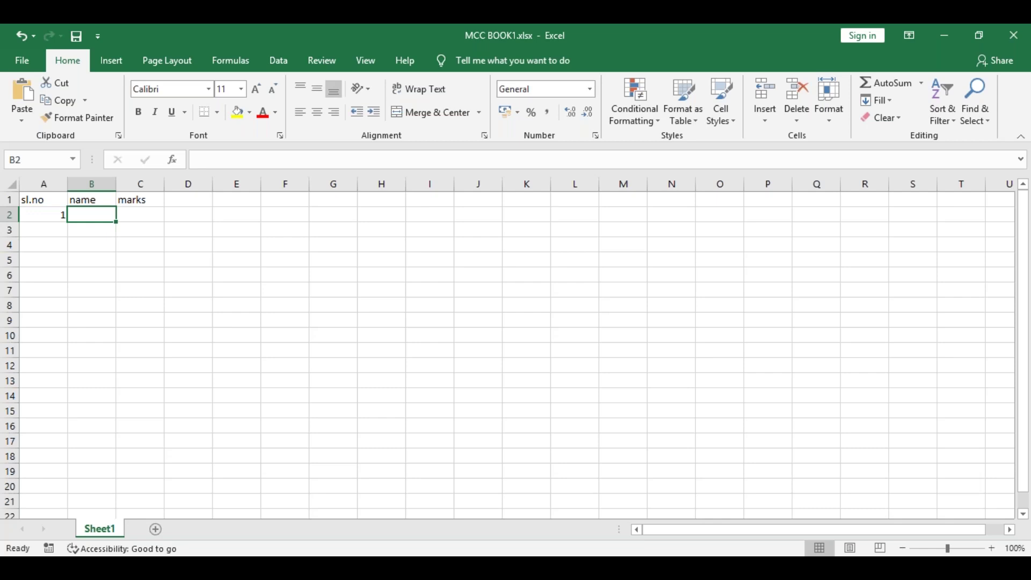
Enter six students' names in cells B2 to B7 under the name header
type("sonu")
key("Return")
type("monu")
key("Return")
type("tonu")
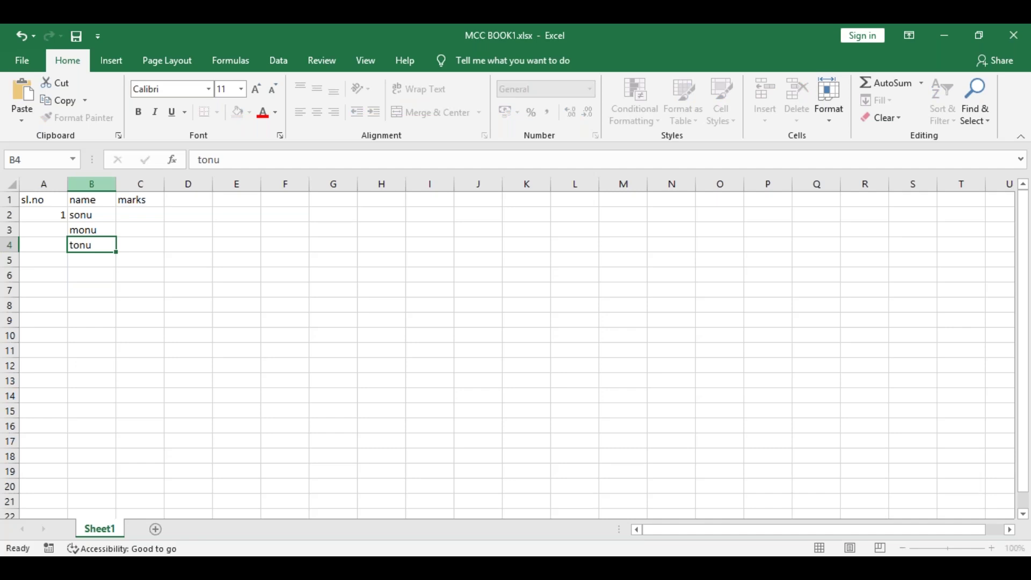
key("Return")
type("lon")
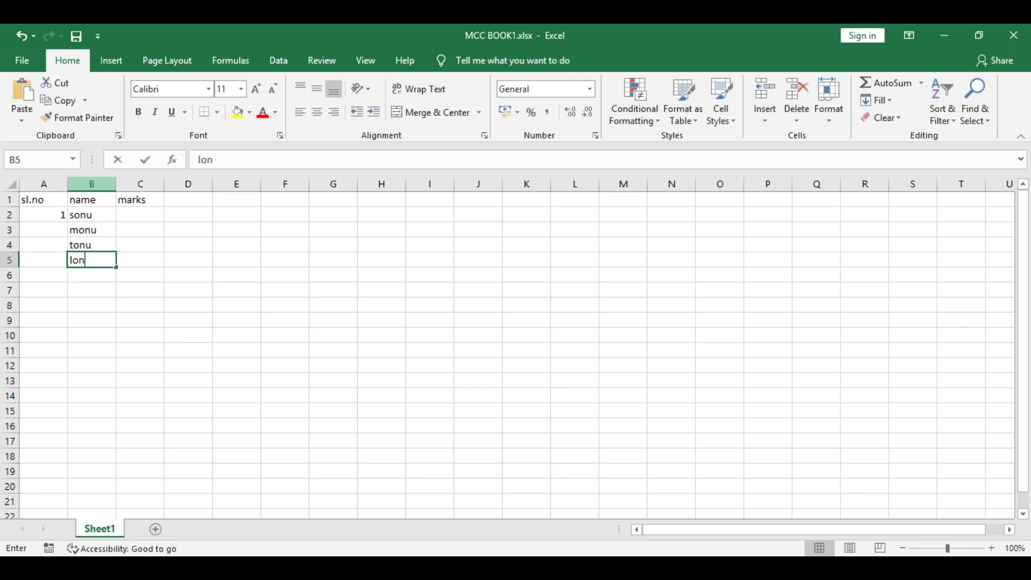
type("u")
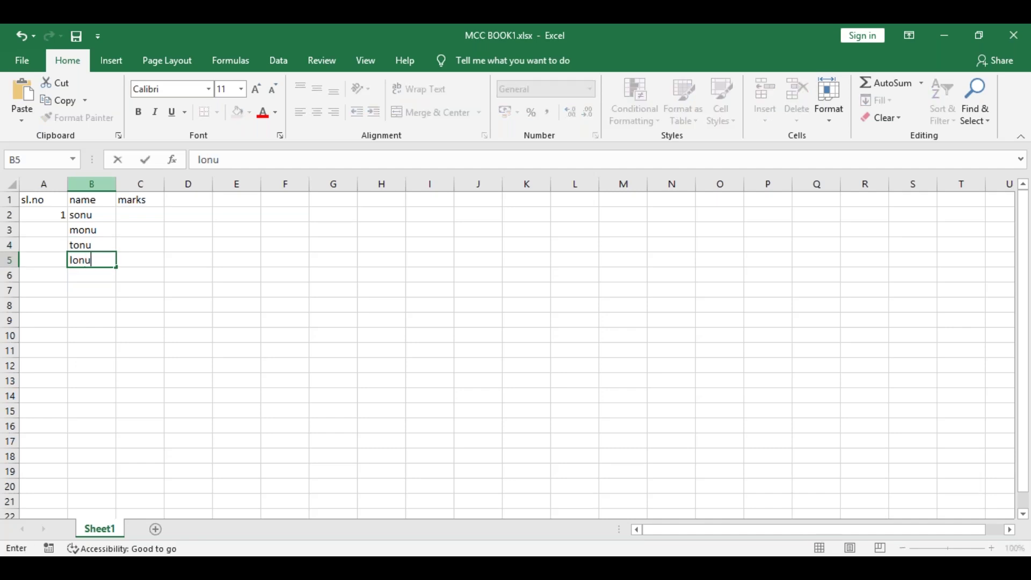
key("Return")
type("ponu")
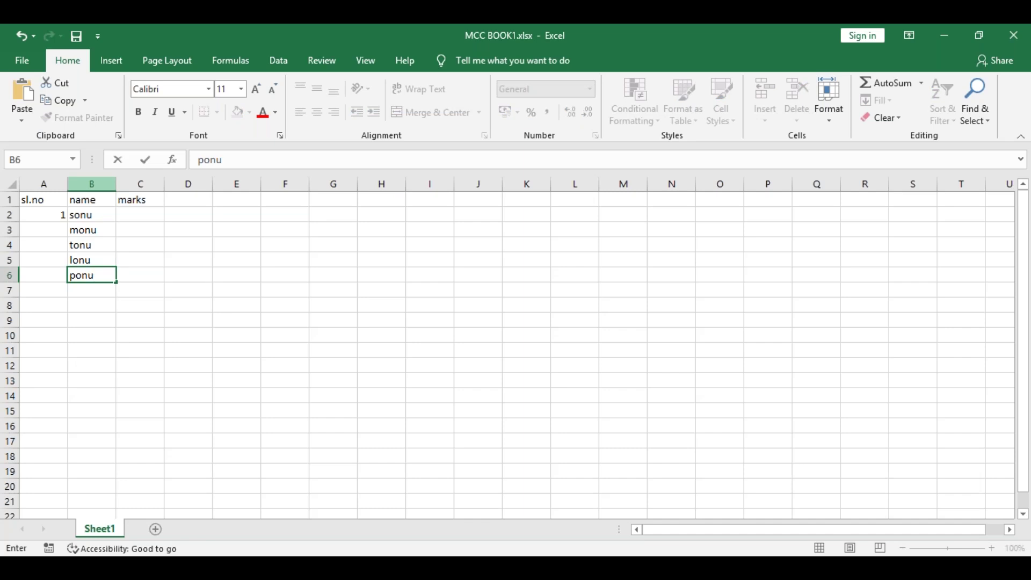
key("Return")
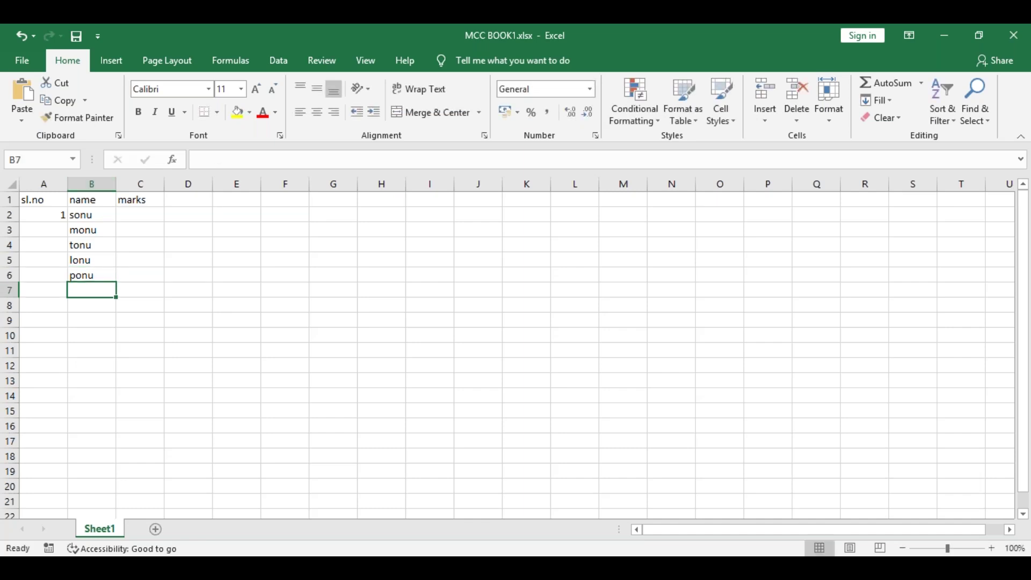
type("sana")
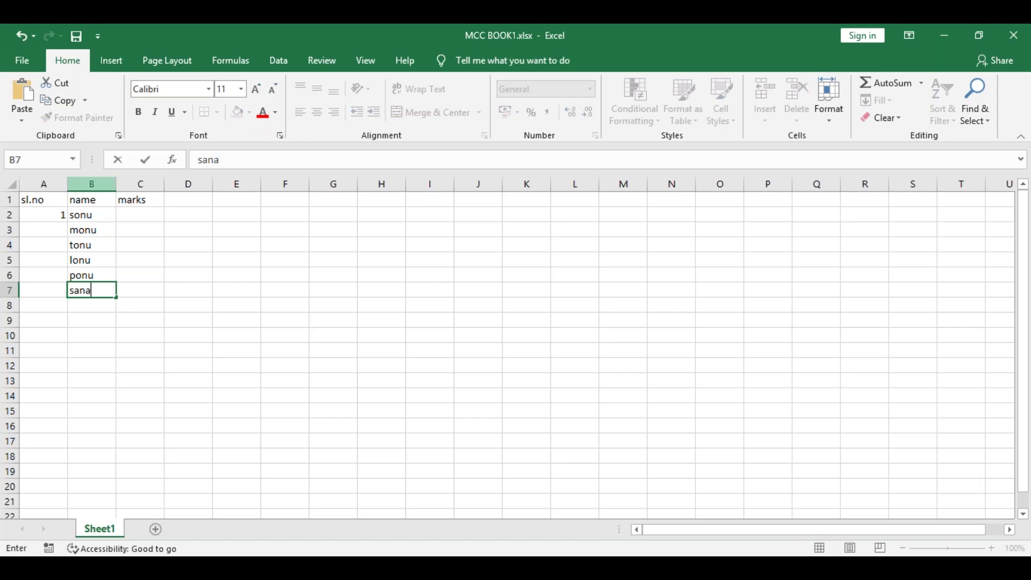
key("Up")
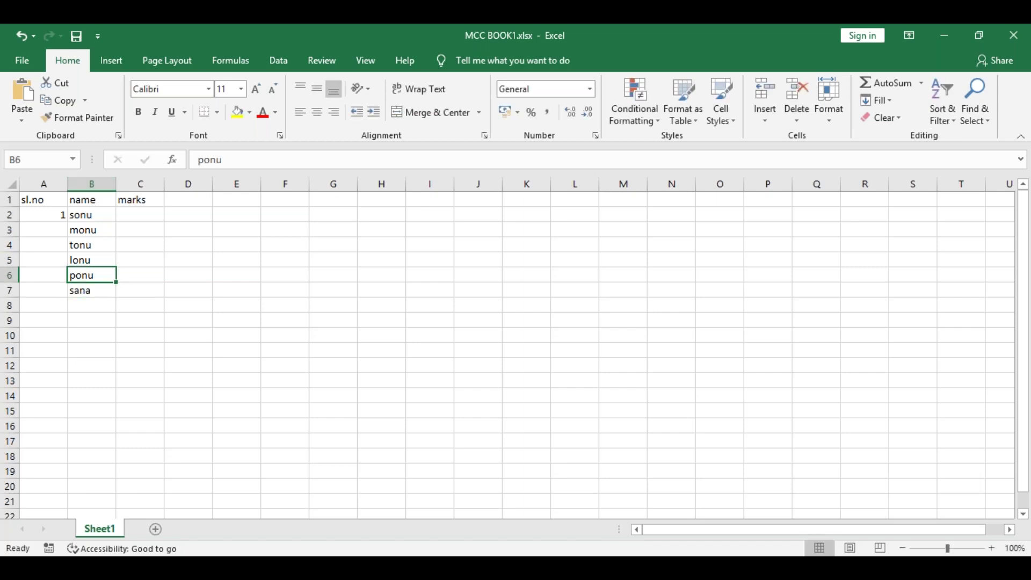
Enter the serial numbers 2 to 6 in cells A3 to A7 under the sl.no header
key("Left")
key("Up")
key("Up")
key("Up")
type("2")
key("Return")
type("3")
key("Return")
type("4")
key("Return")
type("5")
key("Return")
type("6")
key("Return")
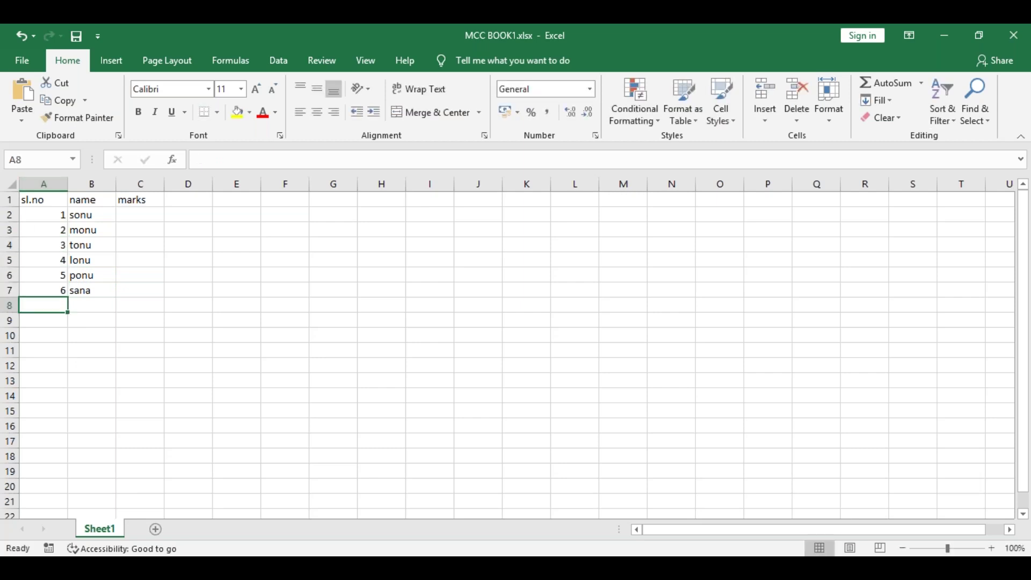
Enter the marks 78, 65, 12, 35, 98 and 45 in cells C2 to C7
key("Right")
key("Up")
key("Up")
key("Up")
key("Right")
key("Up")
key("Up")
key("Up")
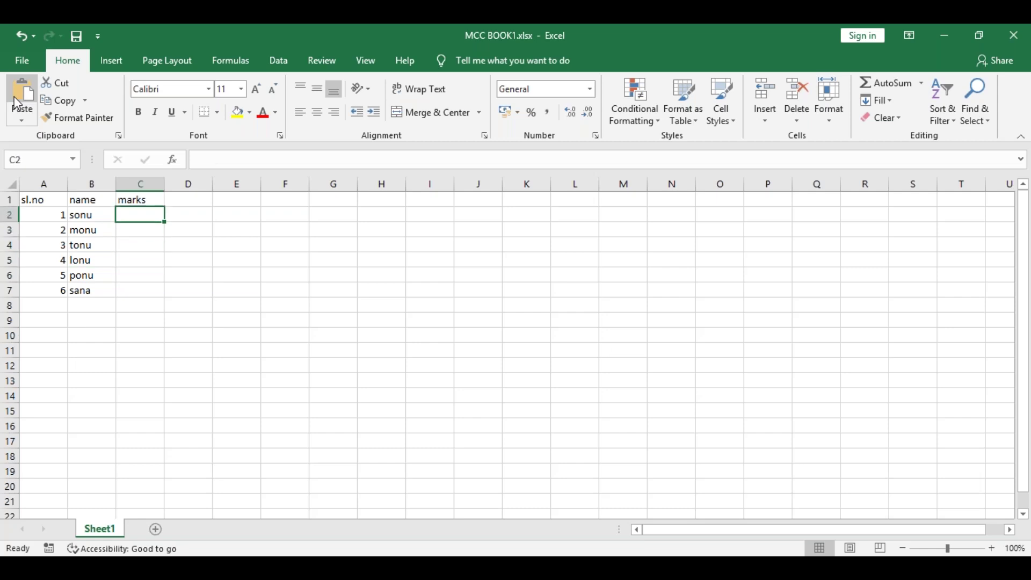
type("78")
key("Return")
type("65")
key("Return")
type("12")
key("Return")
type("35")
key("Return")
type("98")
key("Return")
type("45")
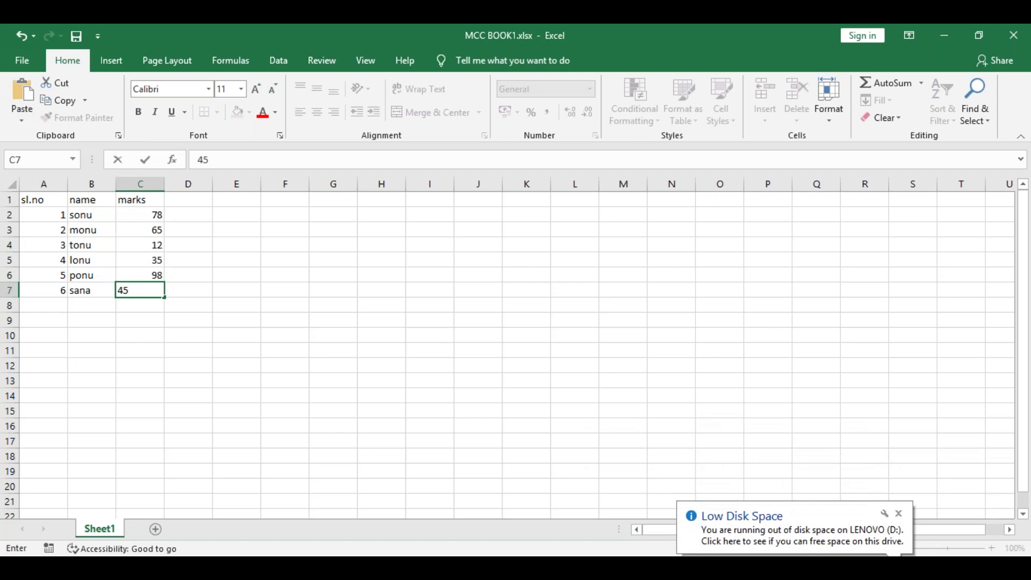
left_click(189, 278)
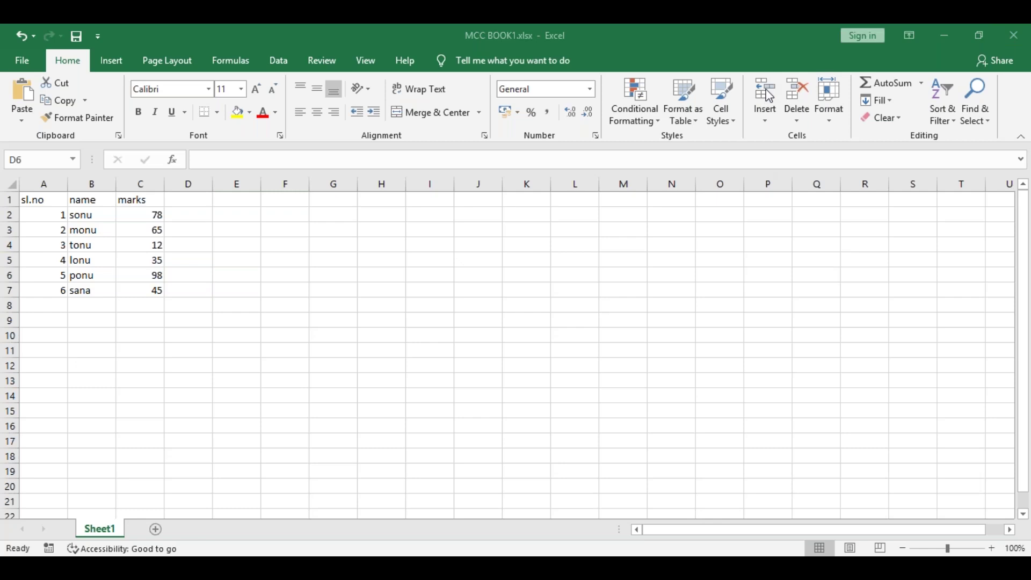
left_click(763, 65)
left_click(600, 379)
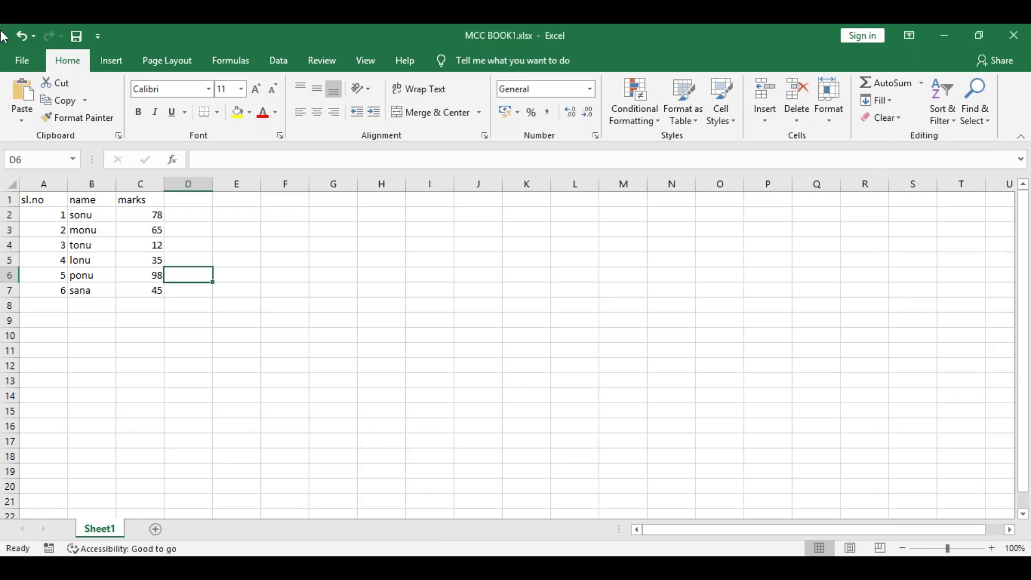
Select the marks table range A1:C7, clear the selection, and try to select the range again from cell A1
left_click_drag(43, 199, 129, 290)
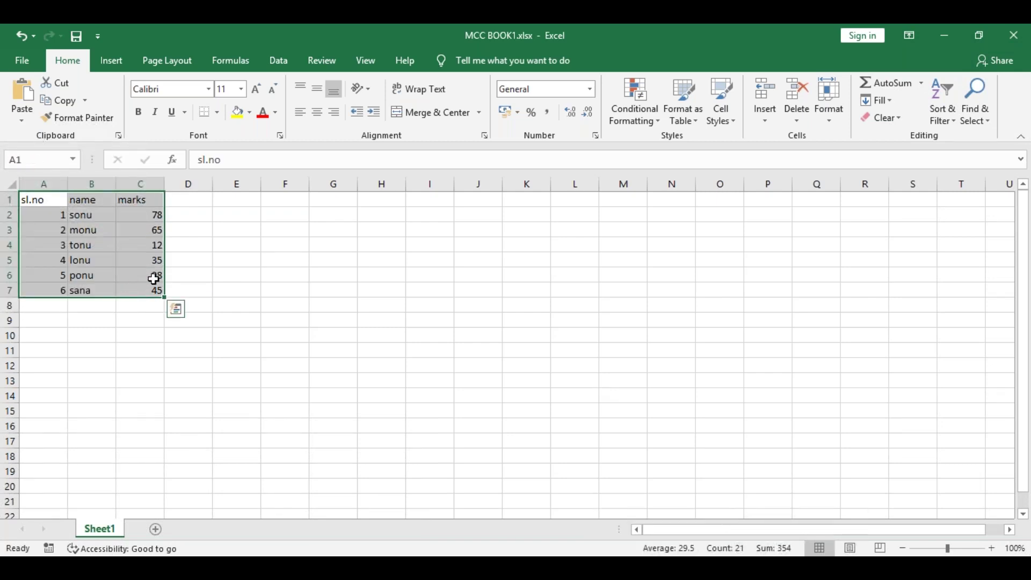
left_click(100, 252)
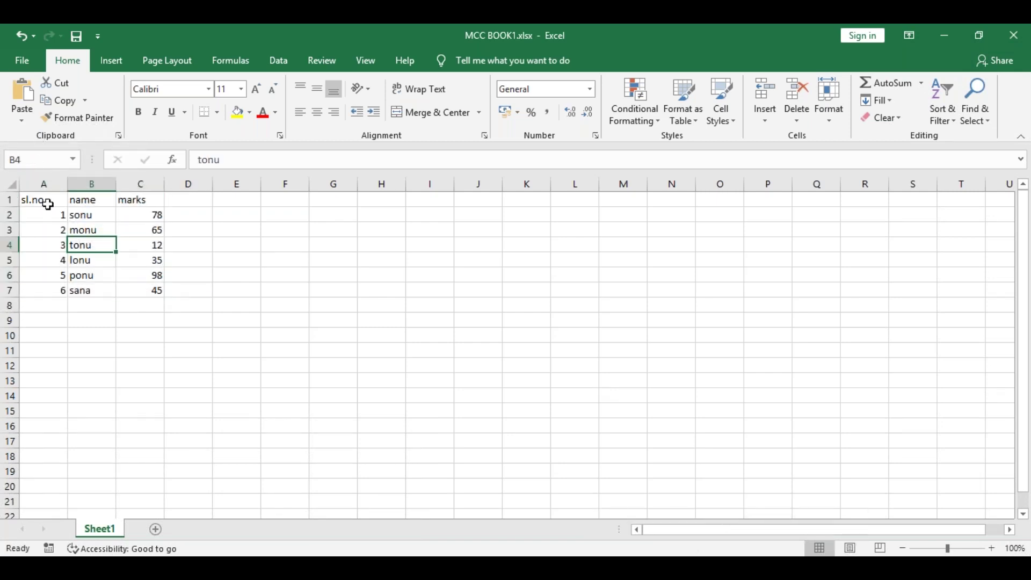
left_click(43, 205)
left_click_drag(43, 206, 140, 275)
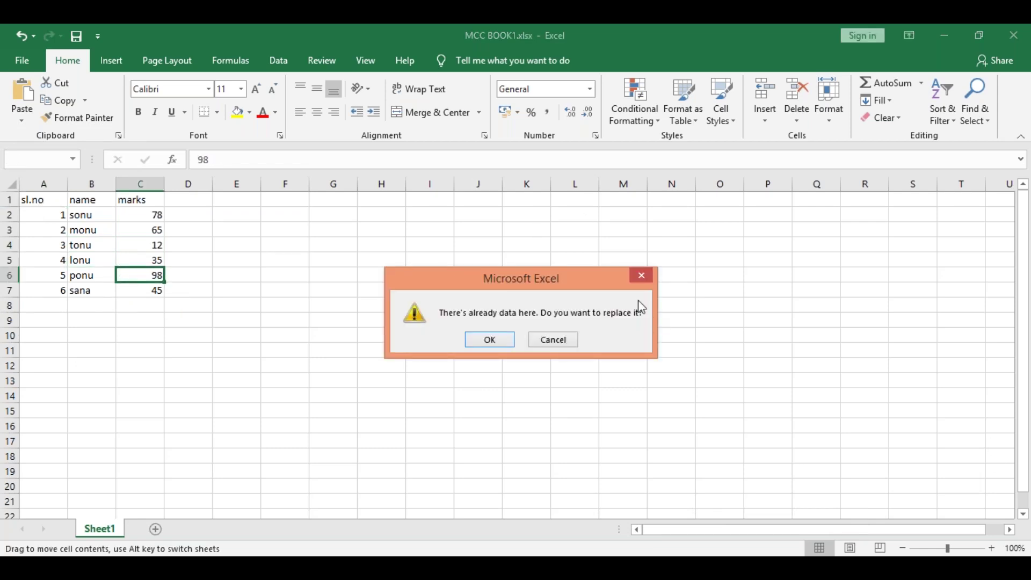
left_click(640, 275)
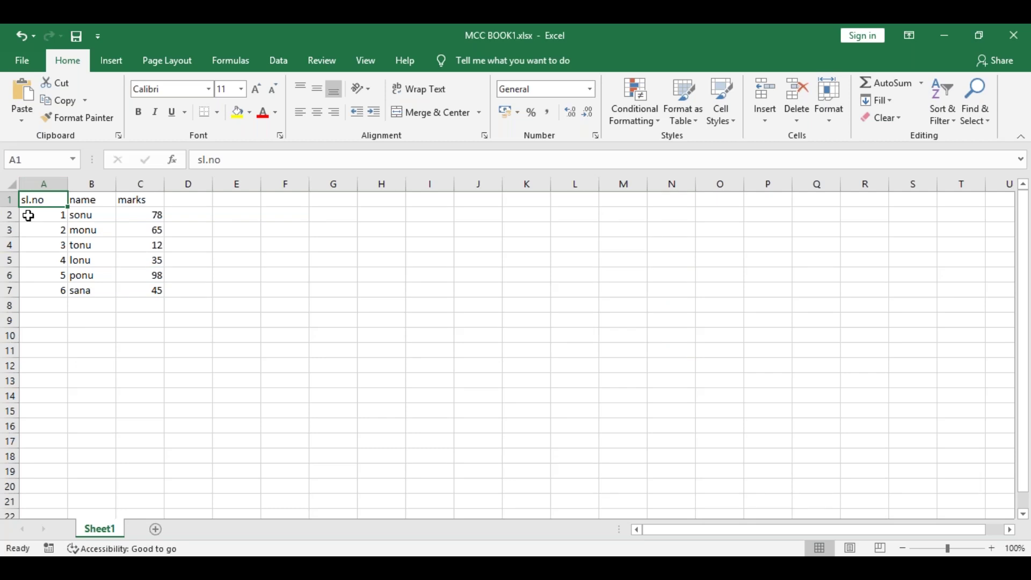
Extend the selection from cell A1 across the header row and down row by row to C7
key("Right")
key("Right")
key("Left")
key("Left")
key("shift+Right")
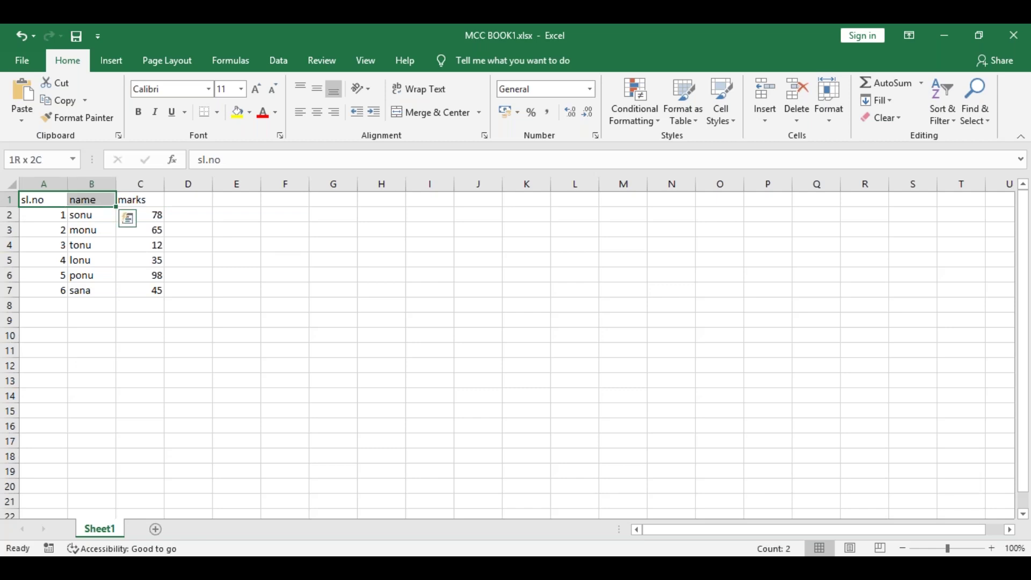
key("shift+Right")
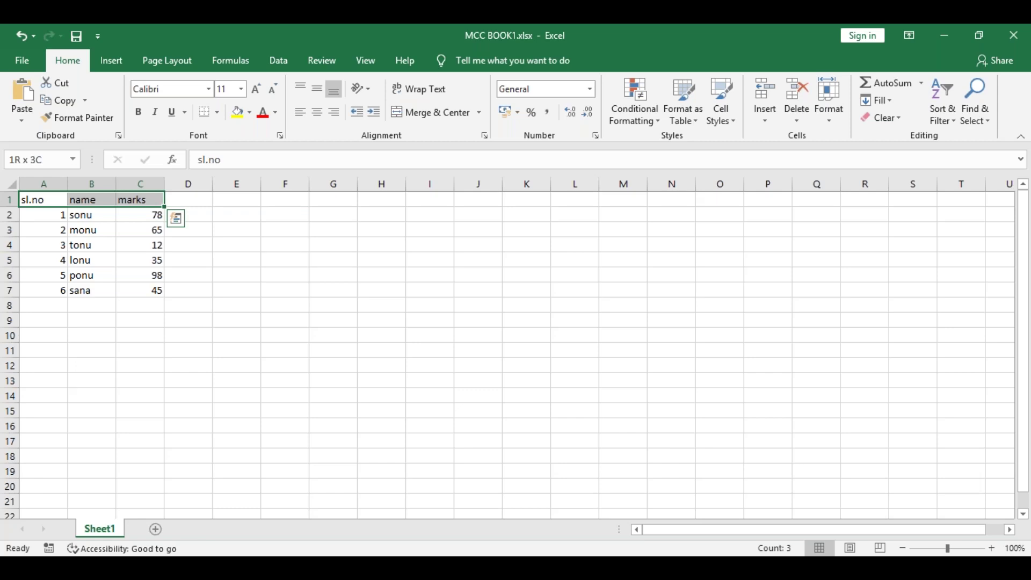
key("shift+Down")
key("shift+Down")
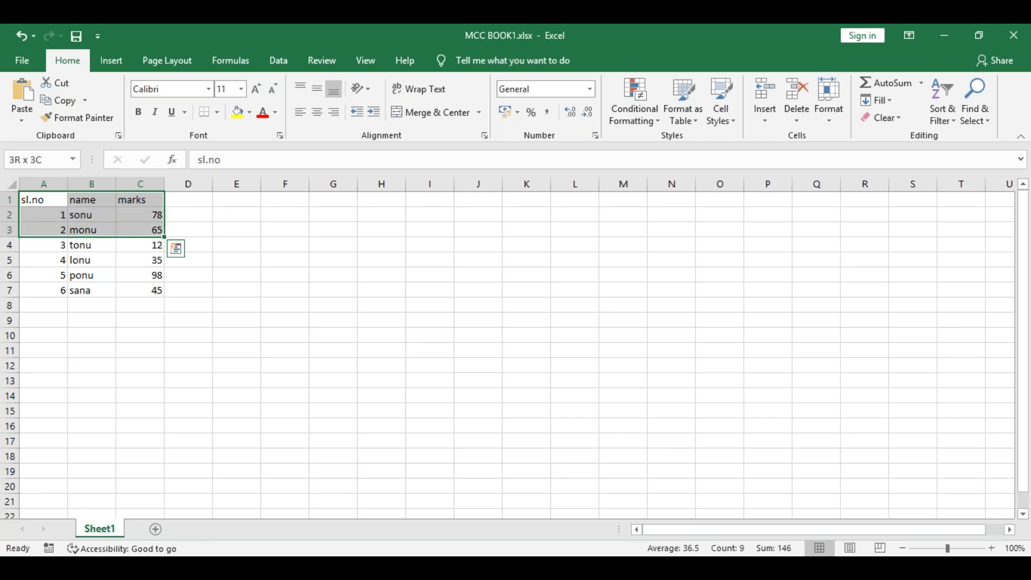
key("shift+Down")
key("shift+Down")
key("shift+Down")
key("shift+Down")
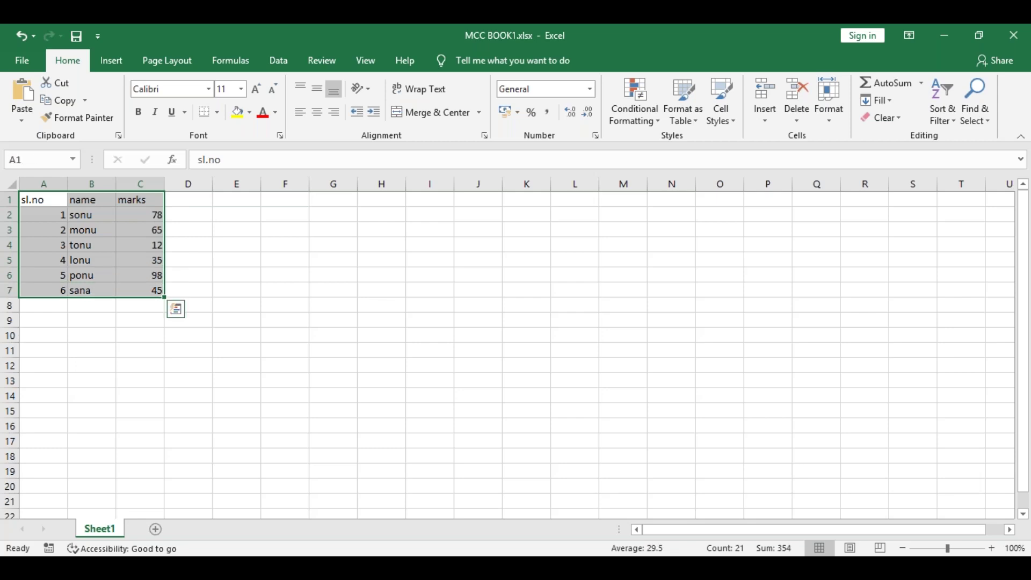
Return to cell A1 and repeat the cell-by-cell selection of the marks table through C7
left_click(43, 199)
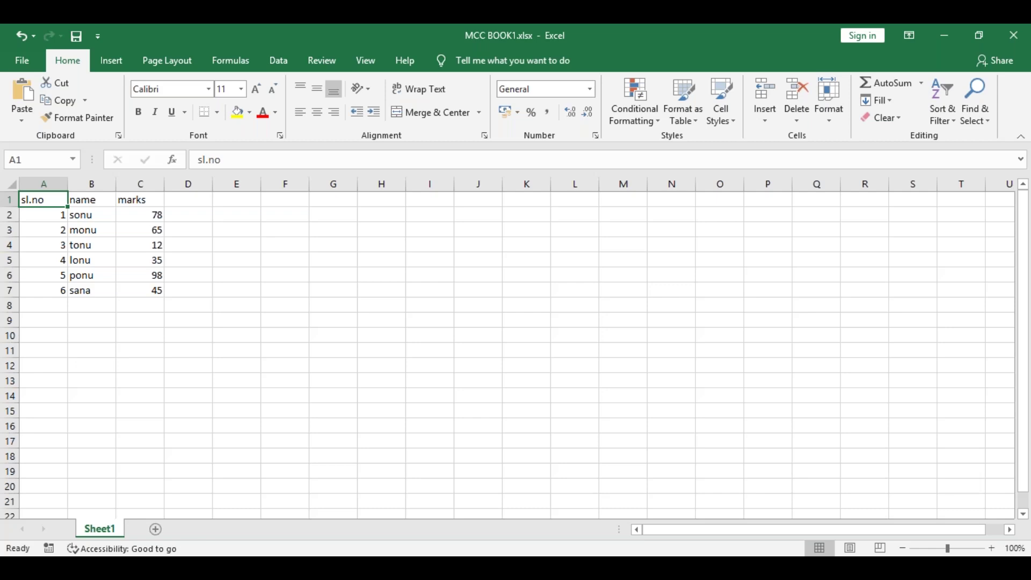
key("shift+Right")
key("shift+Right")
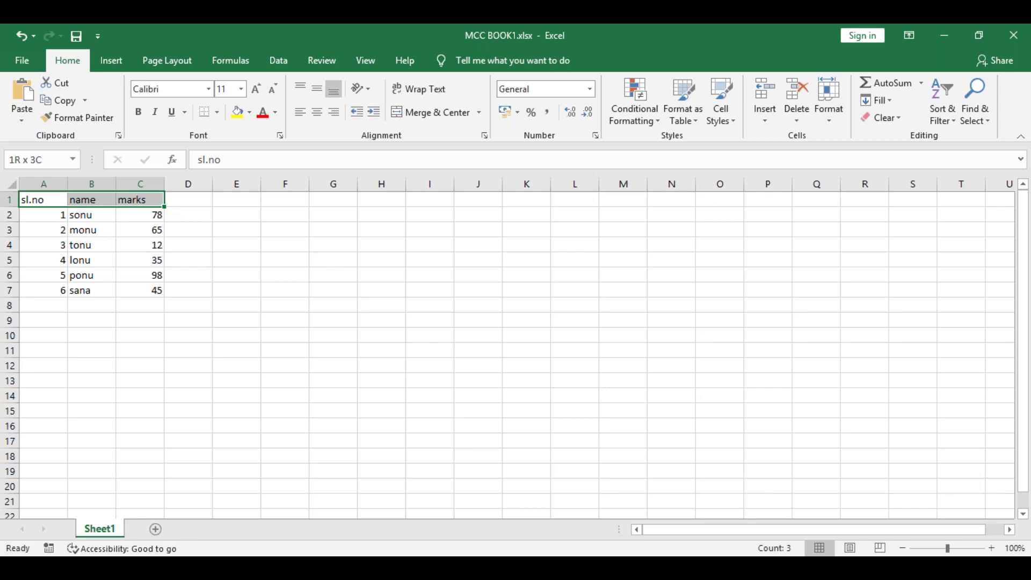
key("shift+Down")
key("shift+Down")
key("shift+Down")
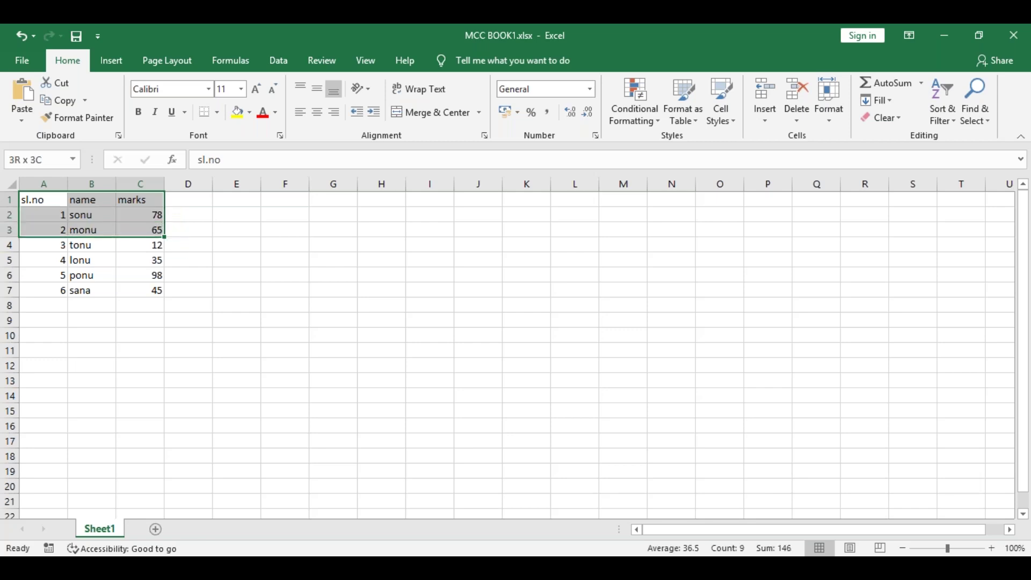
key("shift+Down")
key("shift+Down")
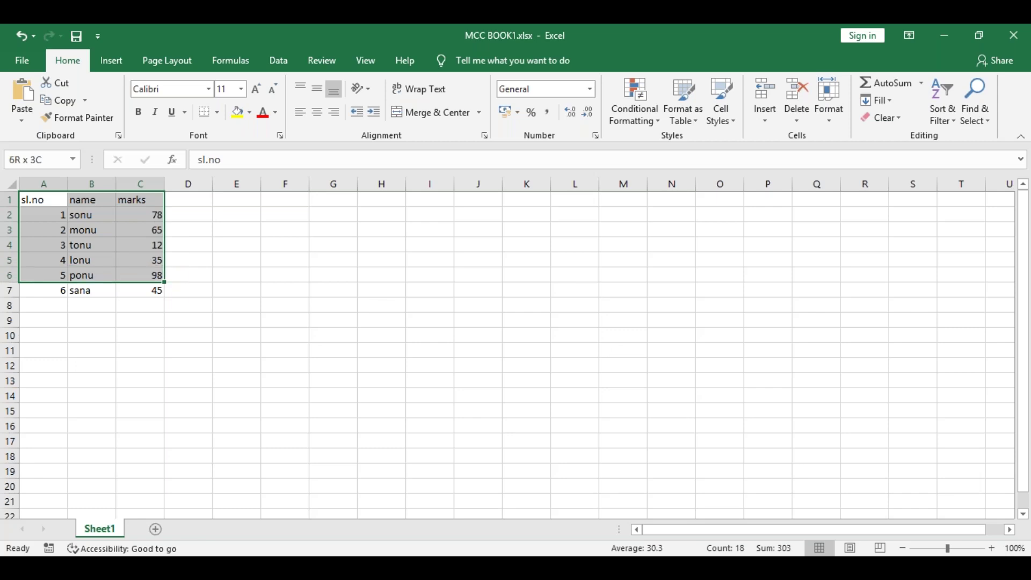
key("shift+Down")
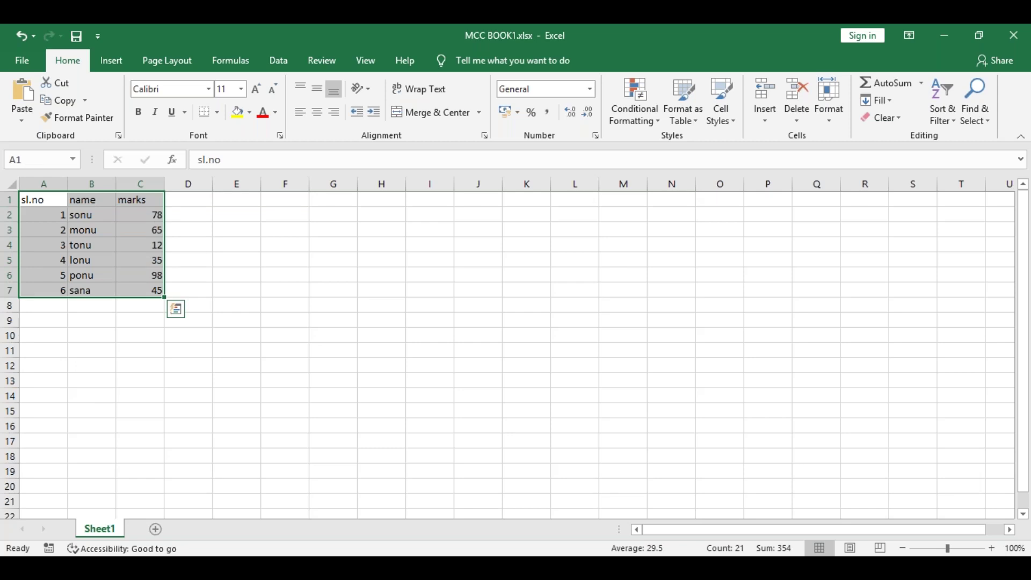
Starting from cell A1, select the filled header cells A1 to C1 in a single jump
left_click(43, 199)
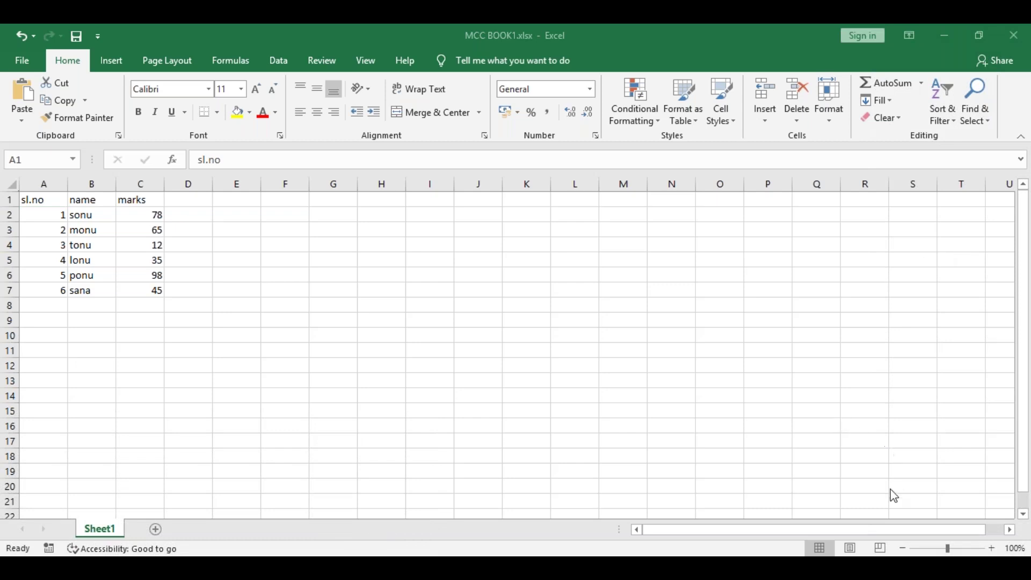
left_click(44, 201)
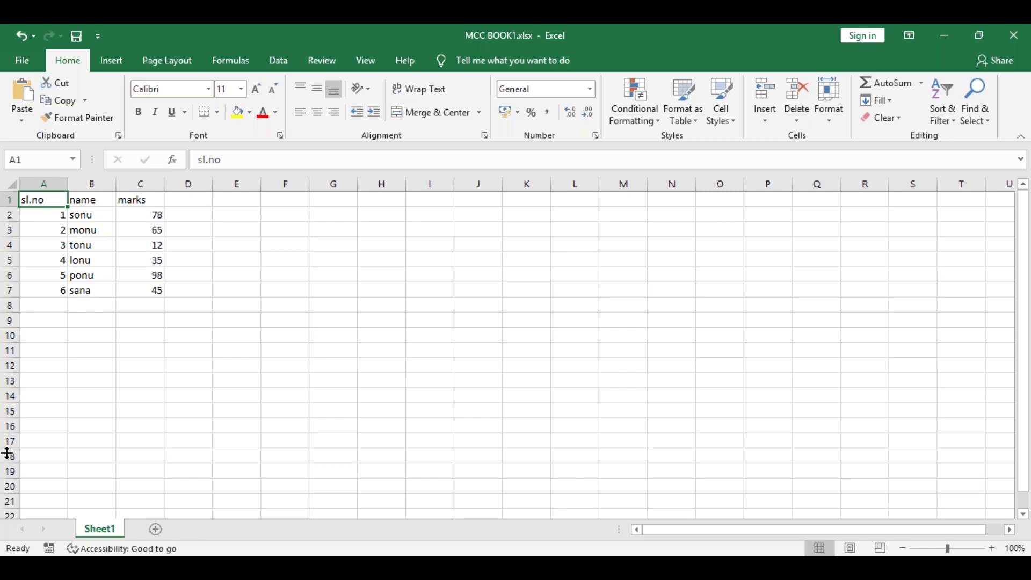
key("ctrl+shift+Right")
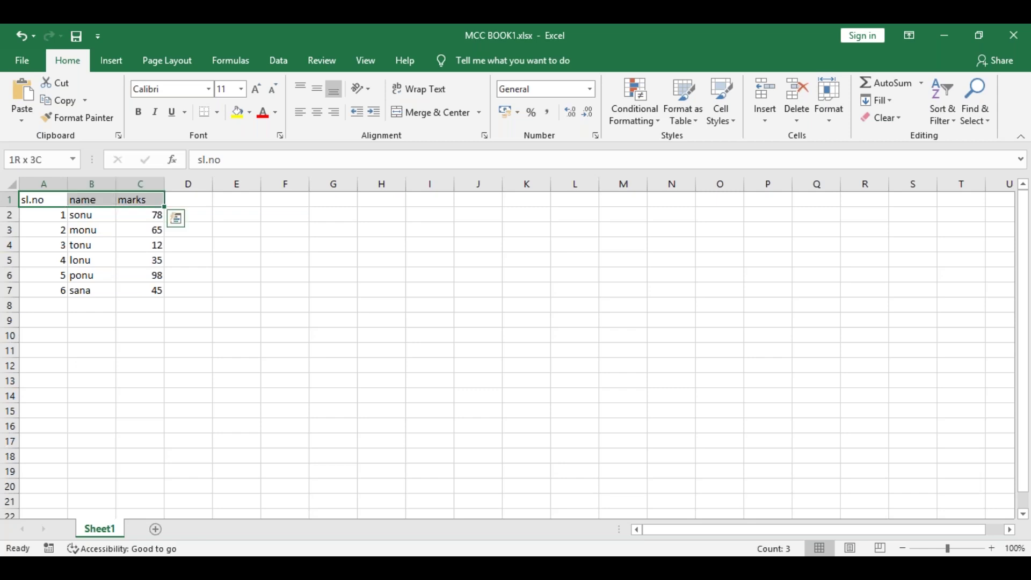
Extend a selection in column A upward from cell A20 over the serial numbers, and return to cell A1
left_click(43, 485)
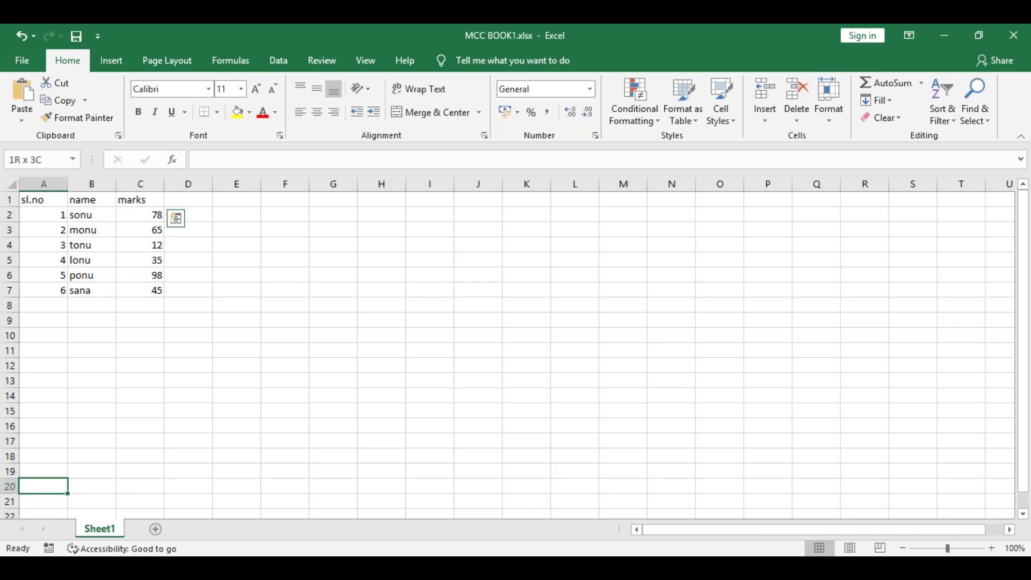
key("ctrl+shift+Up")
key("ctrl+shift+Up")
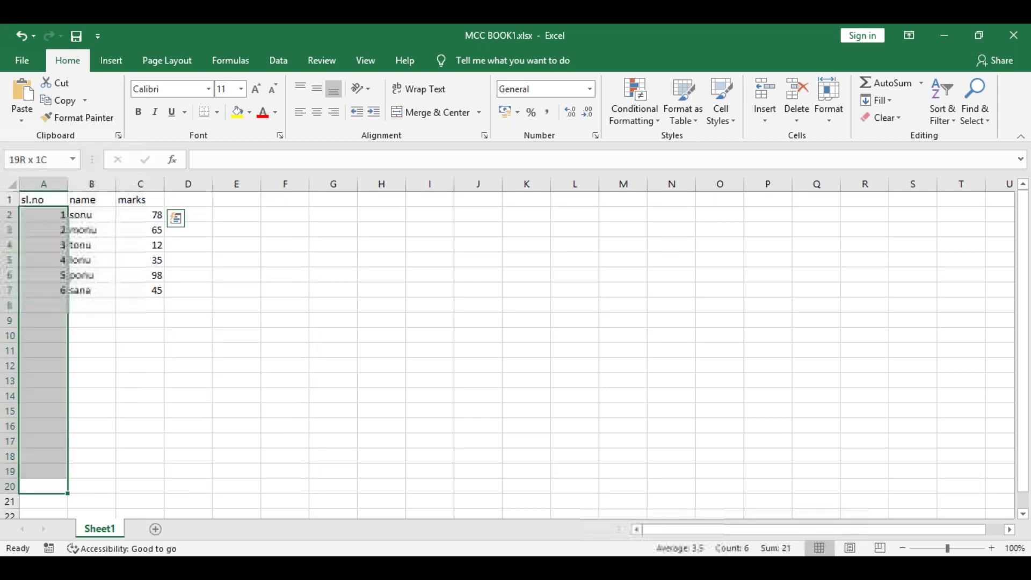
key("ctrl+Home")
Select the whole marks table A1:C7 in one sweep and return to cell A1
left_click_drag(52, 200, 153, 290)
key("ctrl+c")
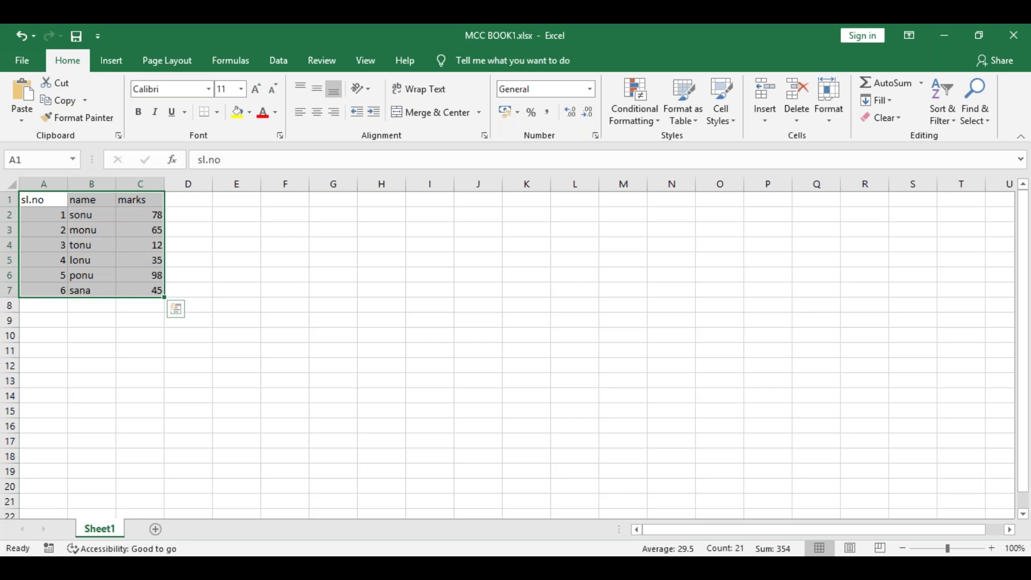
left_click(43, 200)
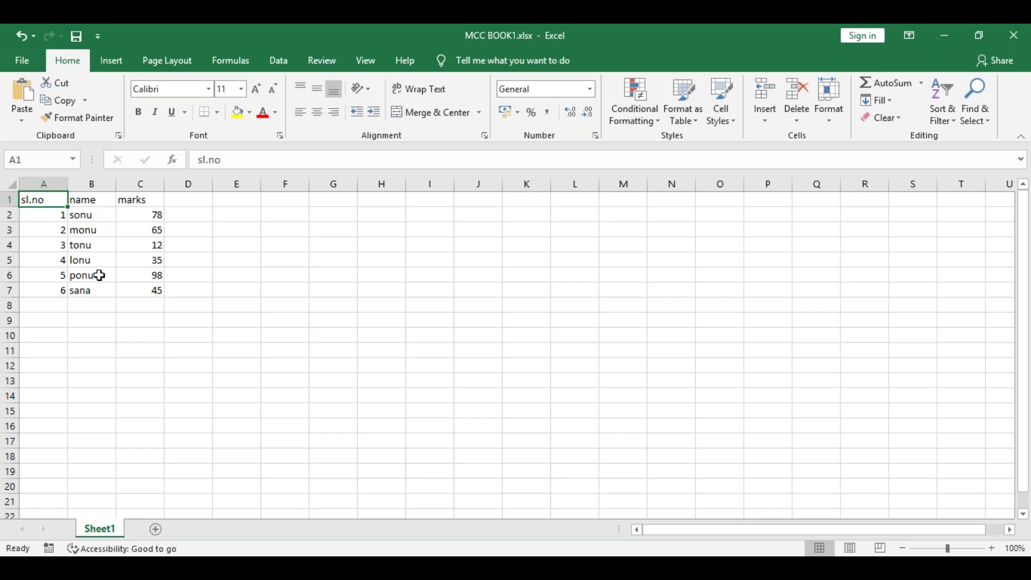
Copy the marks table A1:C7 and paste it starting at cell F1
mouse_move(41, 199)
left_mouse_down()
mouse_move(69, 207)
mouse_move(158, 294)
left_mouse_up()
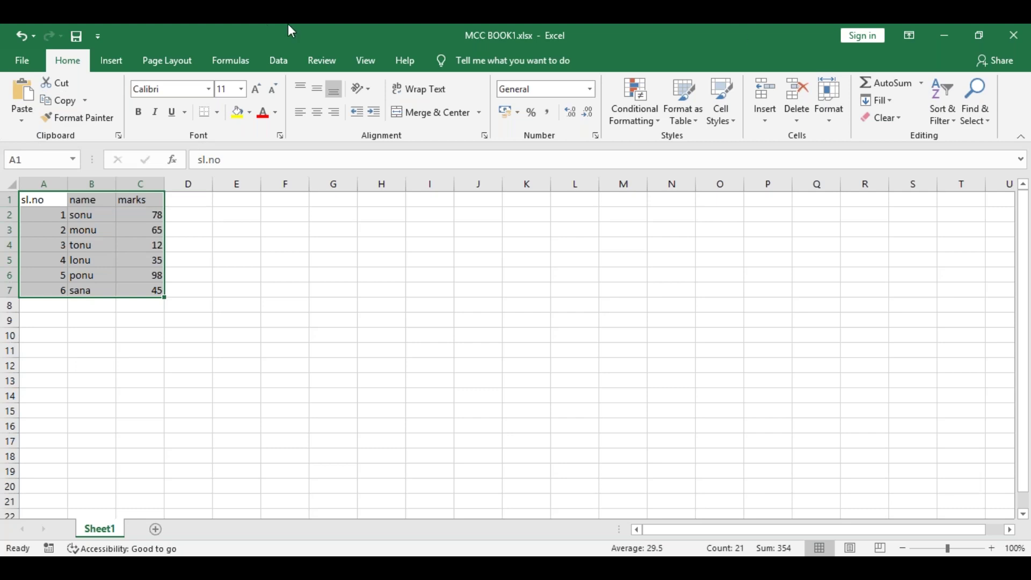
left_click(59, 100)
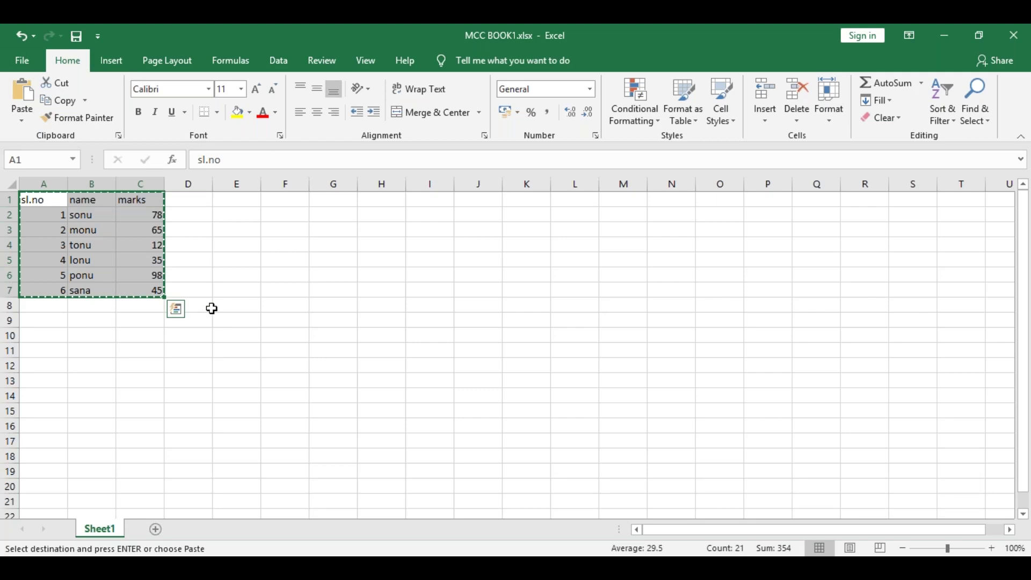
left_click(288, 198)
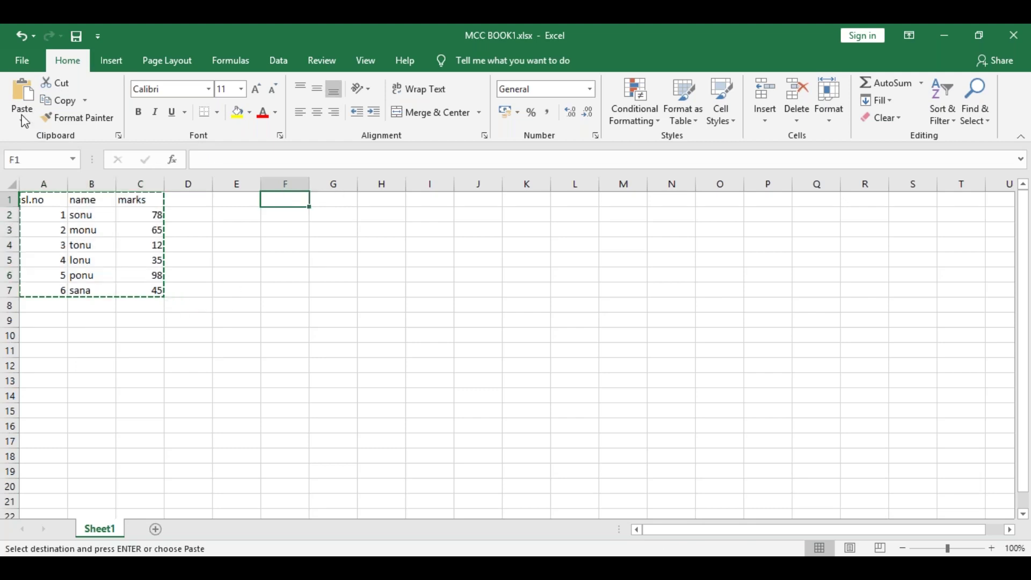
left_click(33, 95)
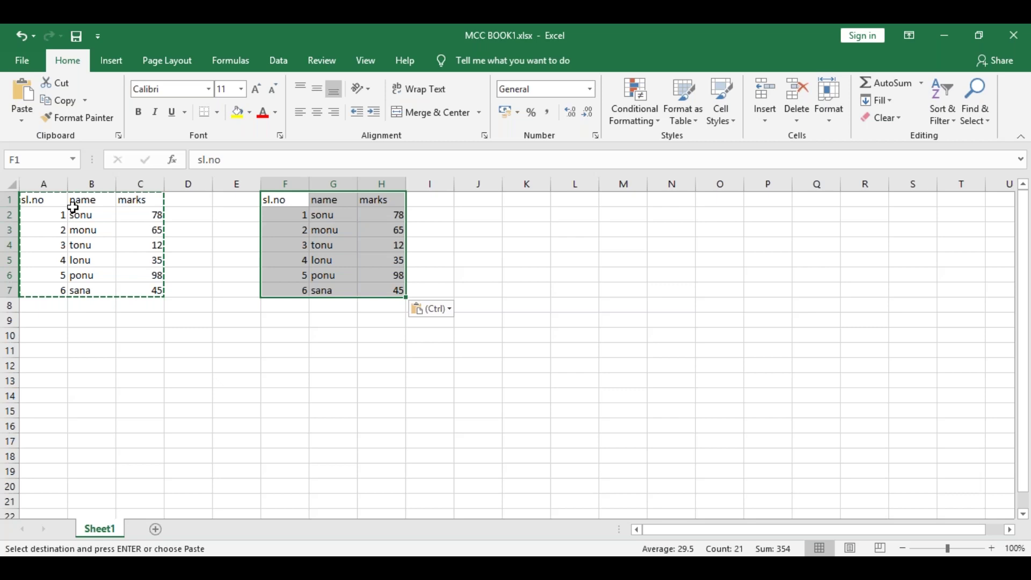
Cut the pasted table in F1:H7 and move it to cell E12
left_click(61, 84)
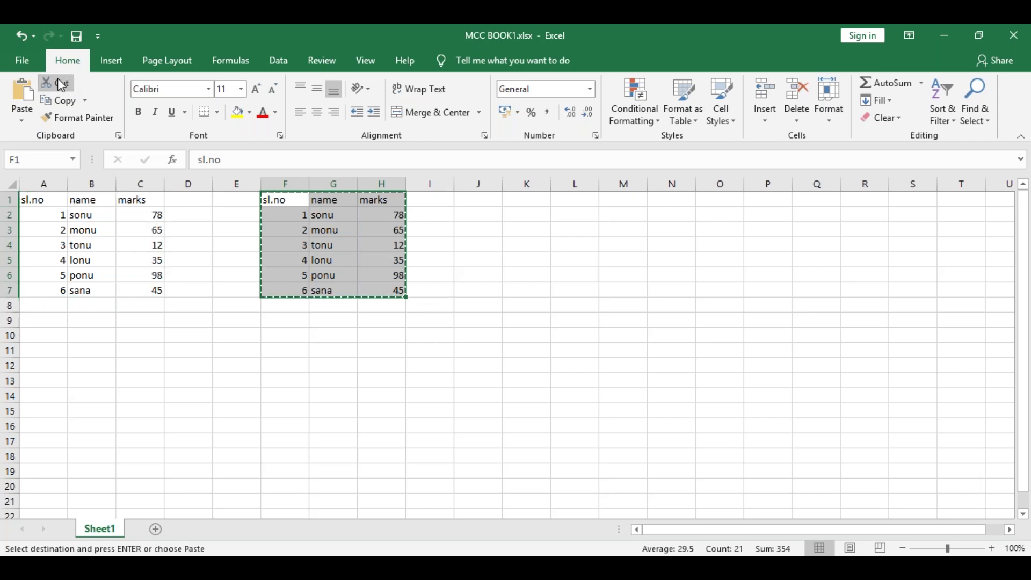
left_click(242, 360)
left_click(31, 97)
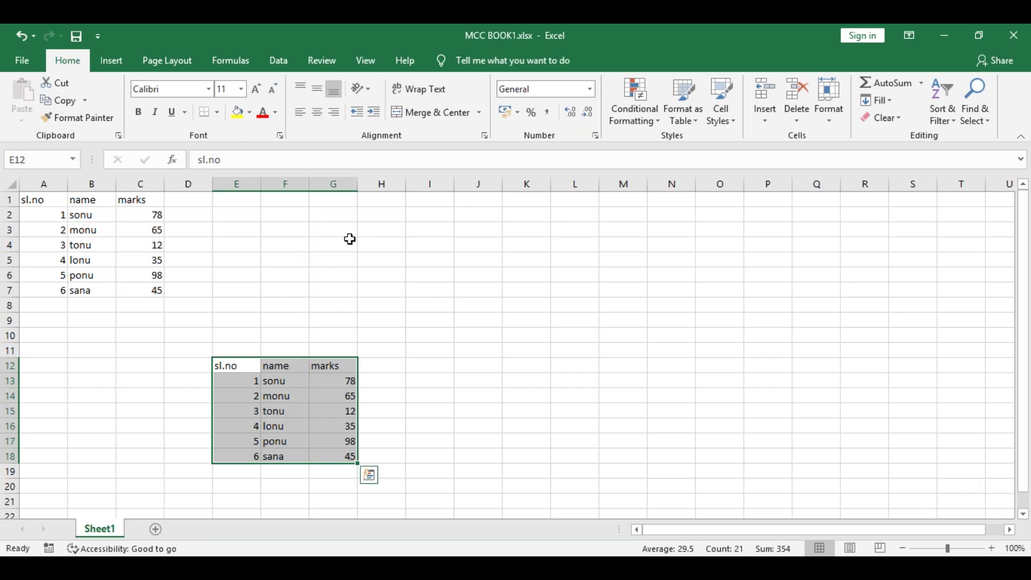
Undo the table move and the paste, and copy the marks table A1:C7 to F1 again
key("ctrl+z")
key("ctrl+z")
left_click_drag(35, 199, 131, 290)
left_click(69, 101)
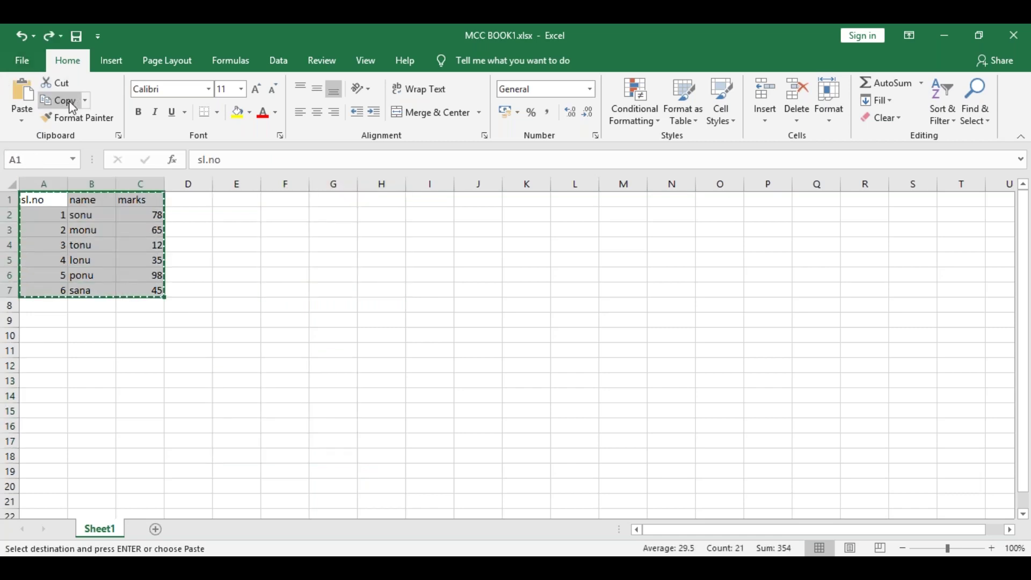
left_click(295, 208)
left_click(22, 102)
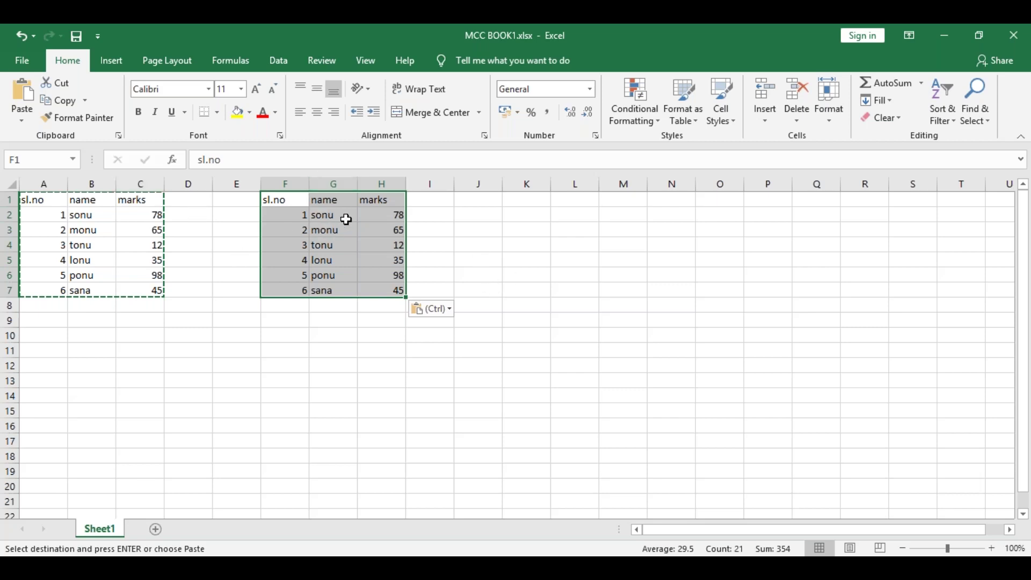
Move the duplicate table from F1:H7 to E12 by cutting and pasting it
left_click(60, 99)
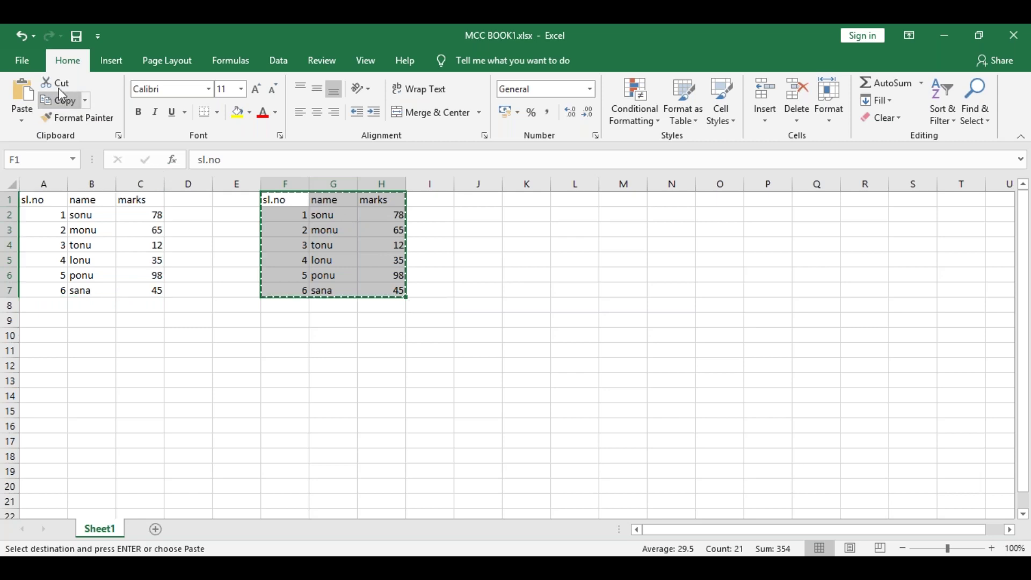
left_click(230, 365)
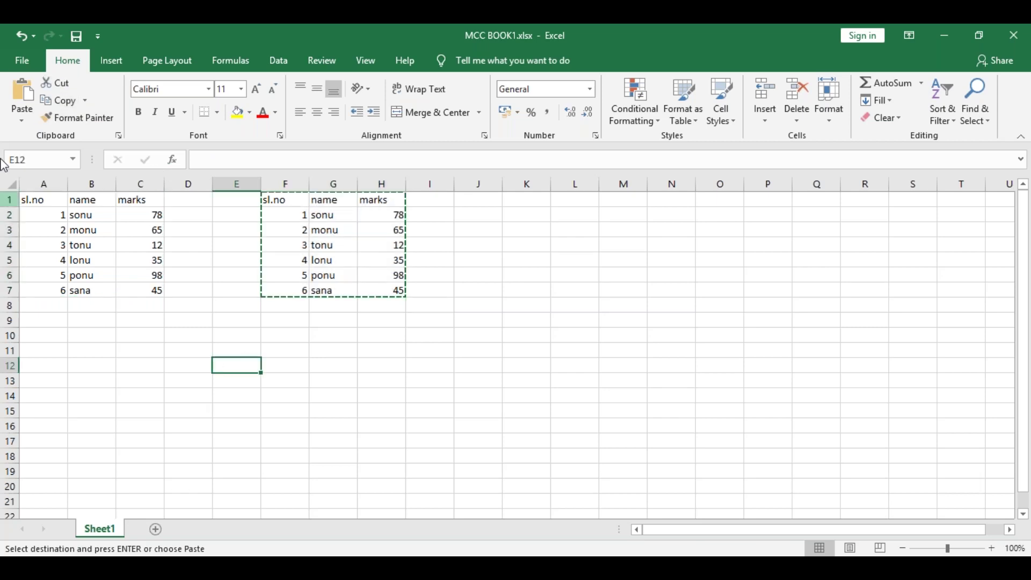
left_click(22, 86)
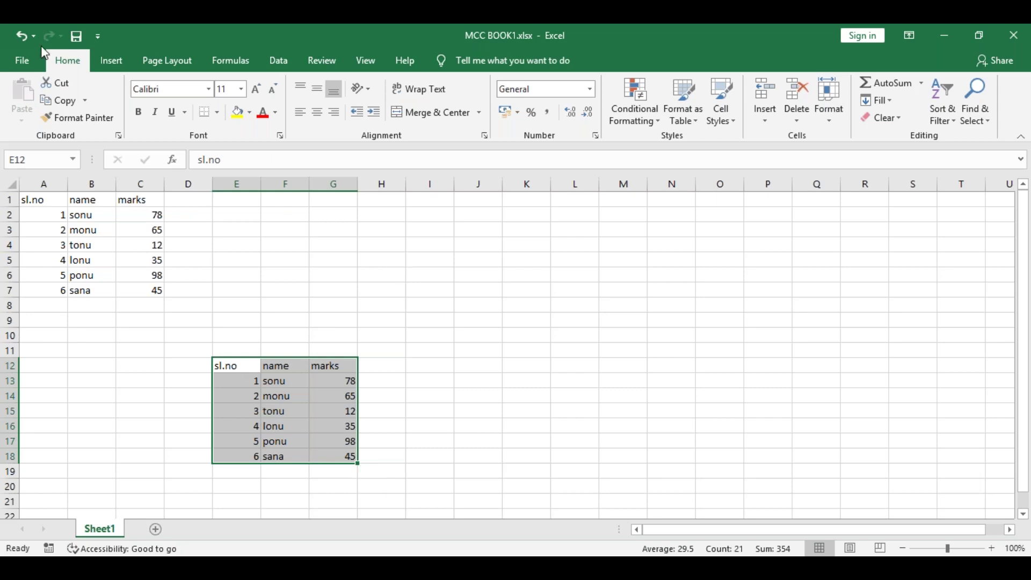
Copy the table in E12:G18 and paste it starting at cell H4
left_click(60, 100)
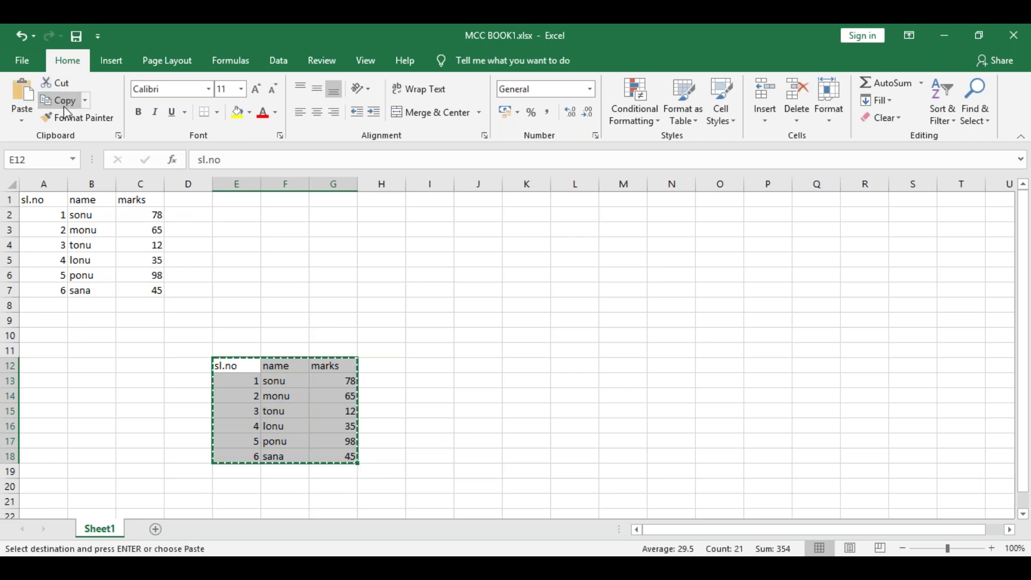
left_click(382, 251)
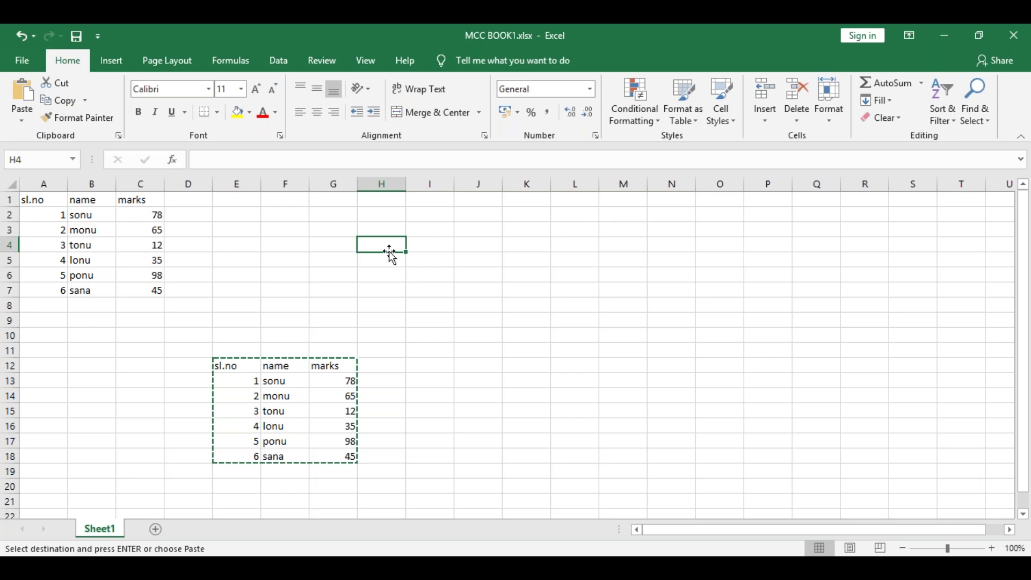
key("ctrl+v")
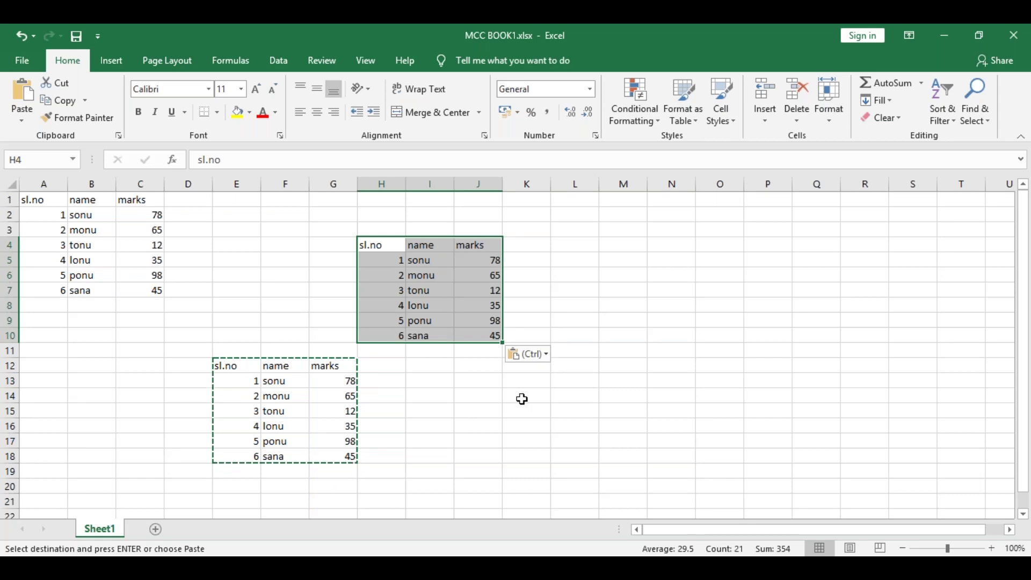
Paste the copied table three more times, starting at cells K14, L6 and G22
left_click(521, 399)
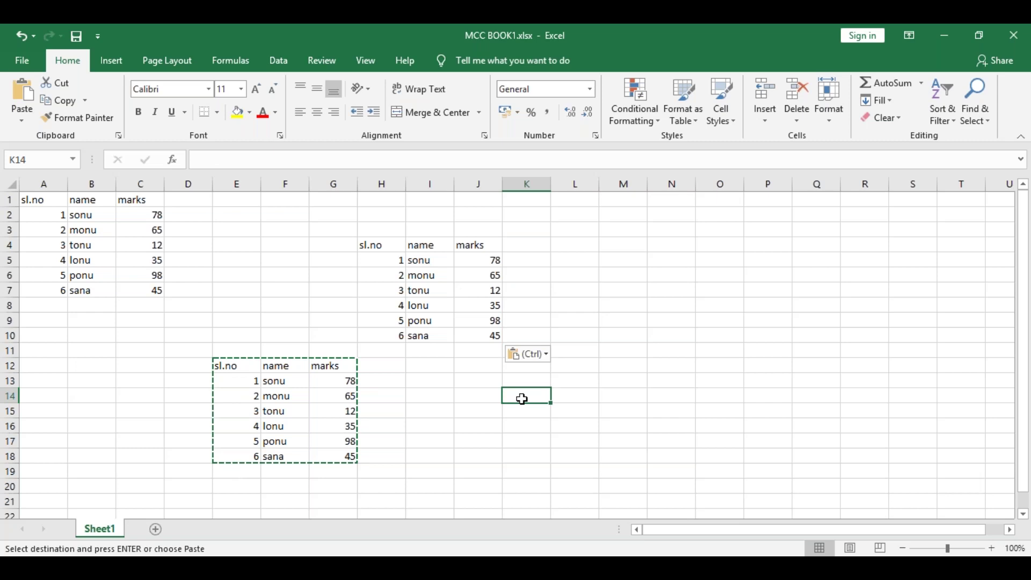
key("ctrl+v")
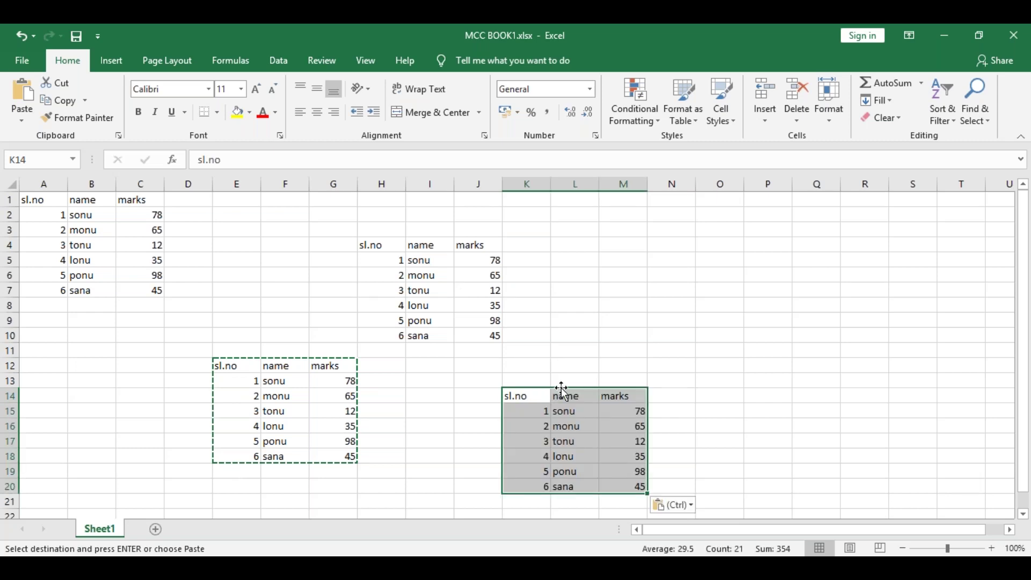
left_click(575, 277)
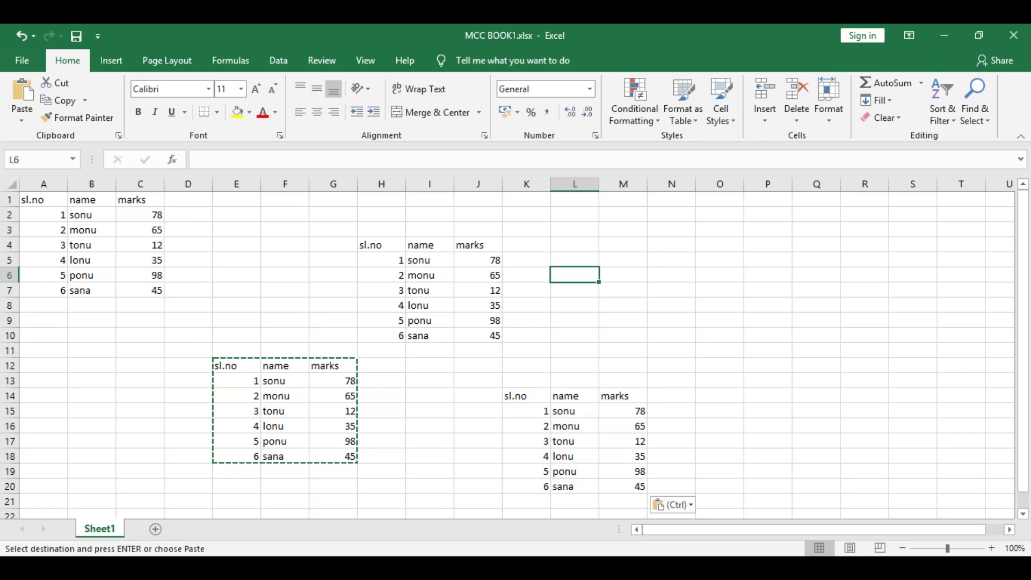
key("ctrl+v")
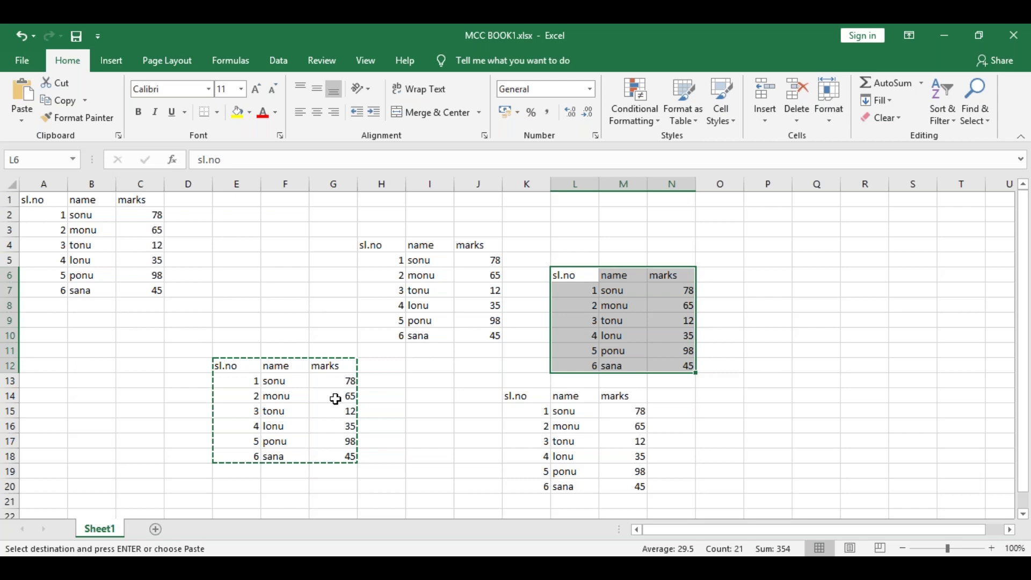
scroll(330, 400, "down", 3)
left_click(330, 380)
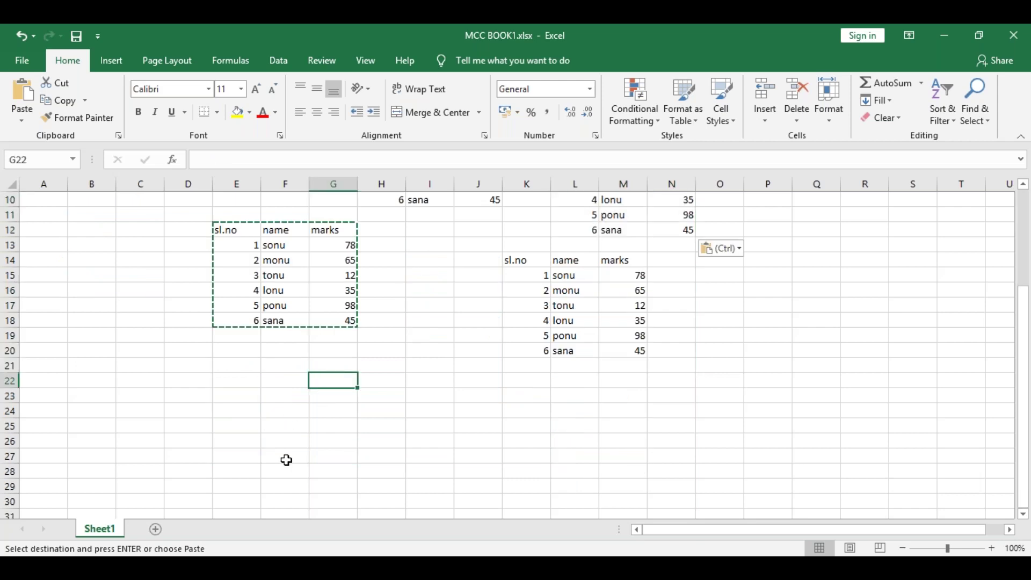
key("Return")
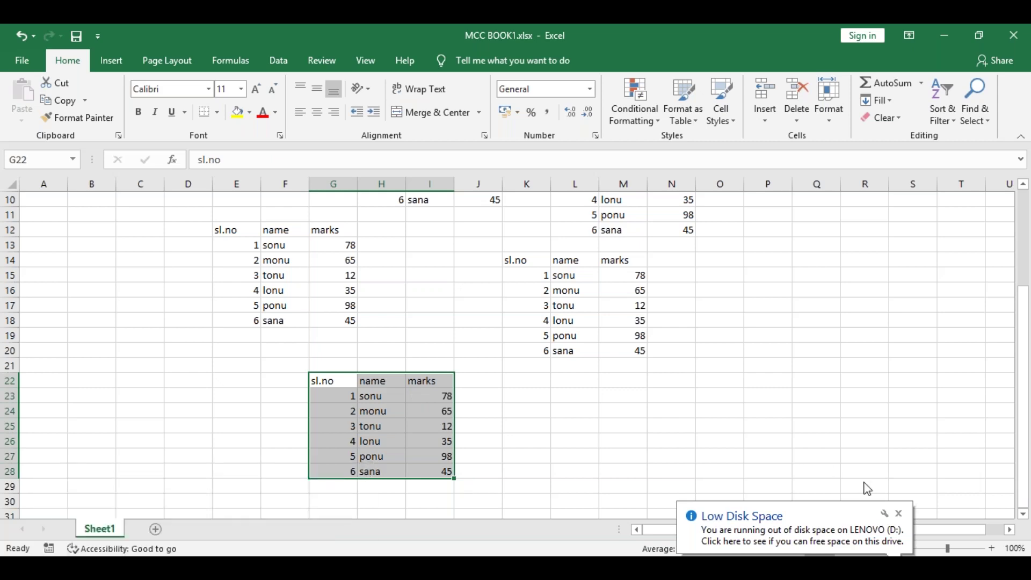
Dismiss the low disk space notification and copy the table in G22:I28 to cell L22
left_click(898, 514)
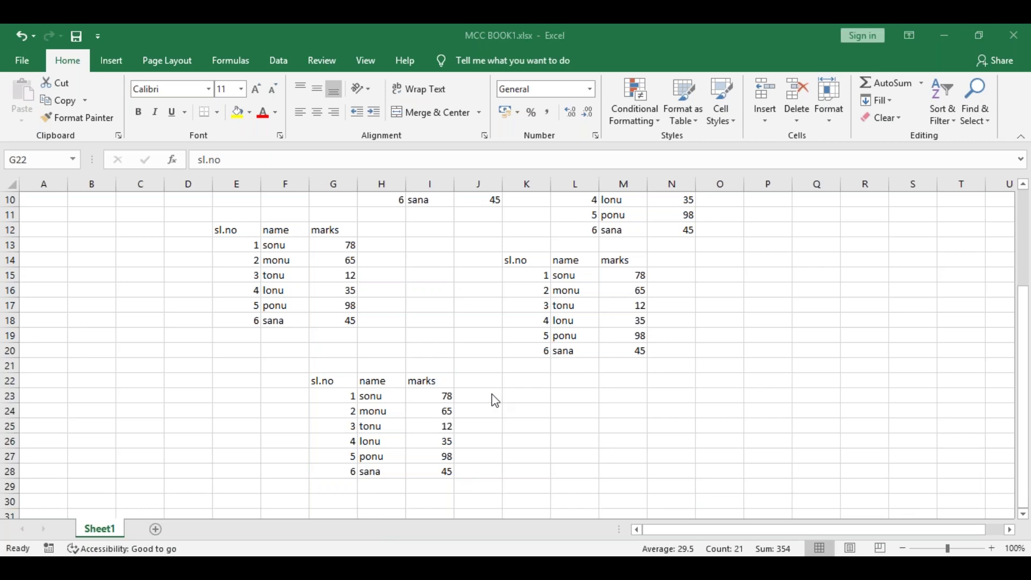
left_click(334, 382)
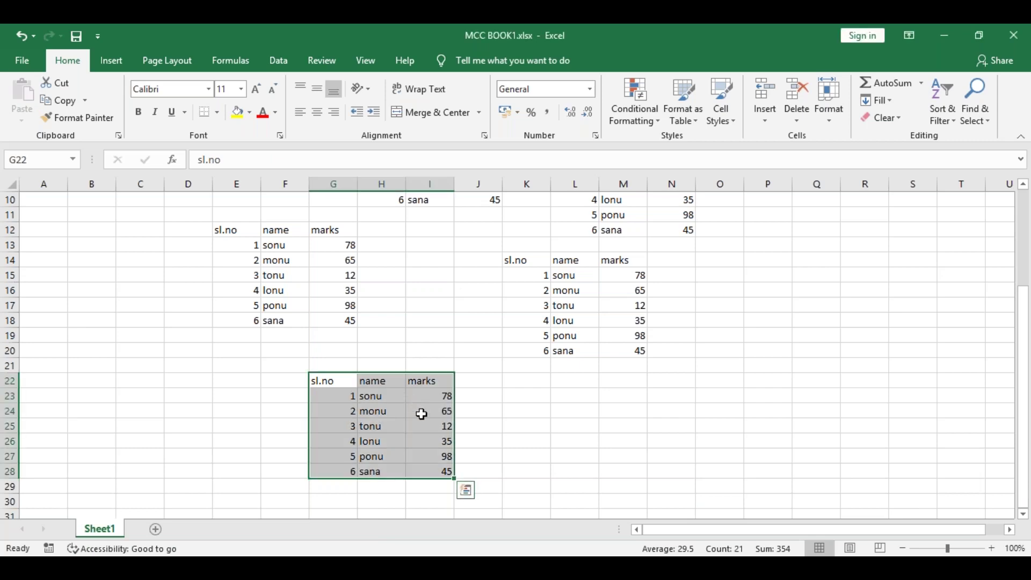
key("ctrl+c")
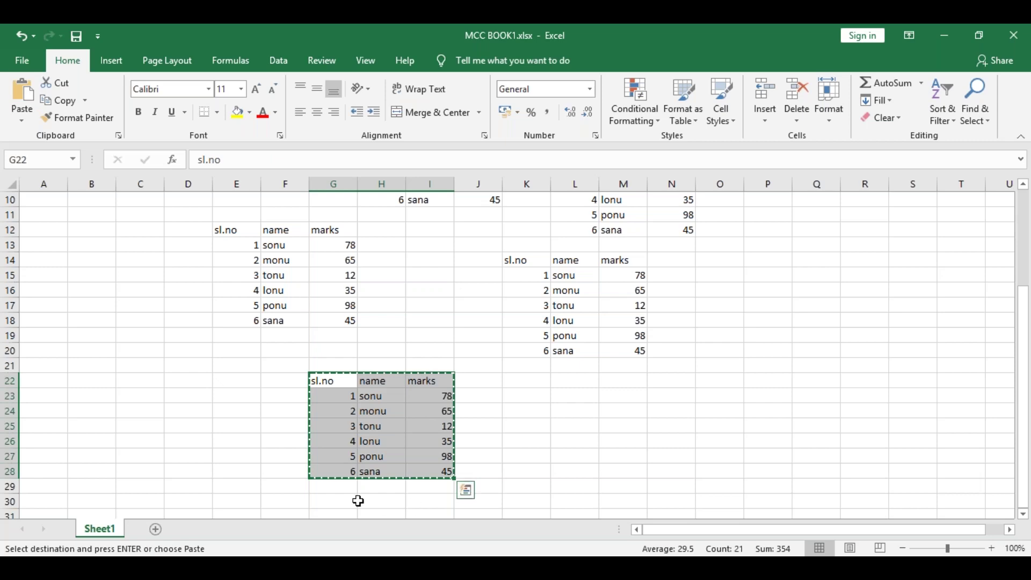
left_click(558, 382)
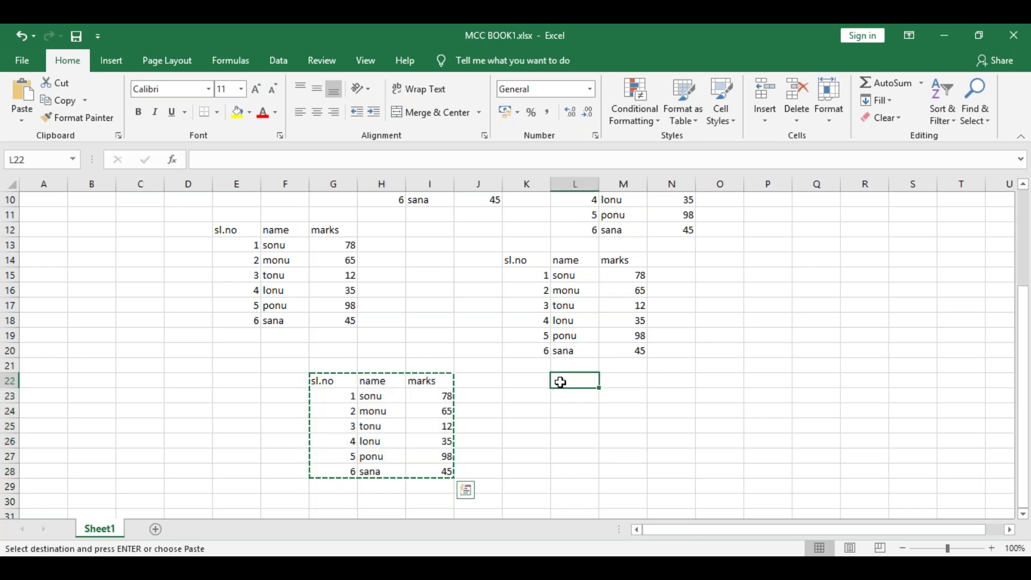
key("Return")
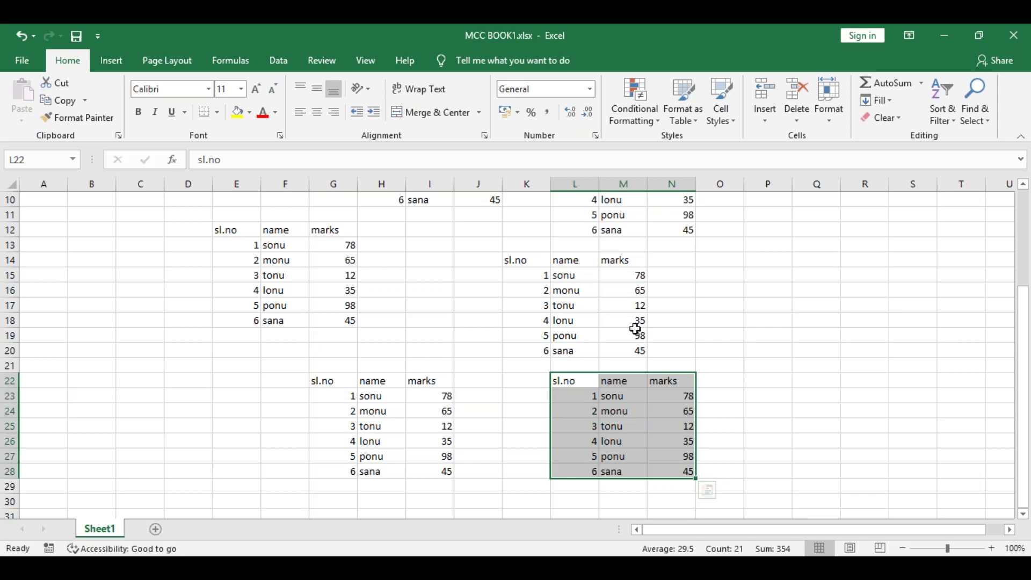
Undo all the table pastes and moves so only the original marks table in A1:C7 remains
key("ctrl+z")
key("ctrl+z")
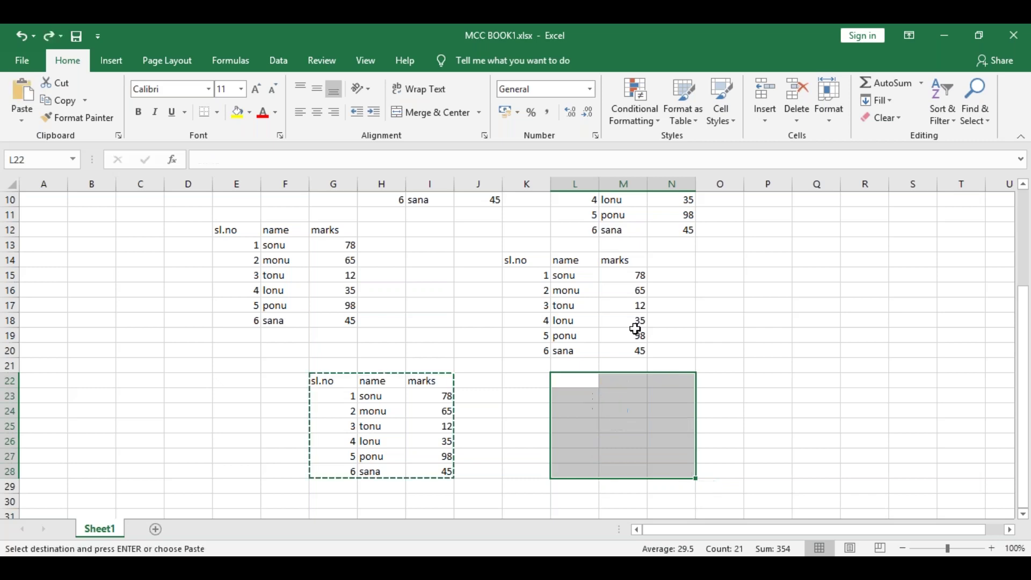
key("ctrl+z")
key("ctrl+z")
key("ctrl+z")
key("ctrl+z")
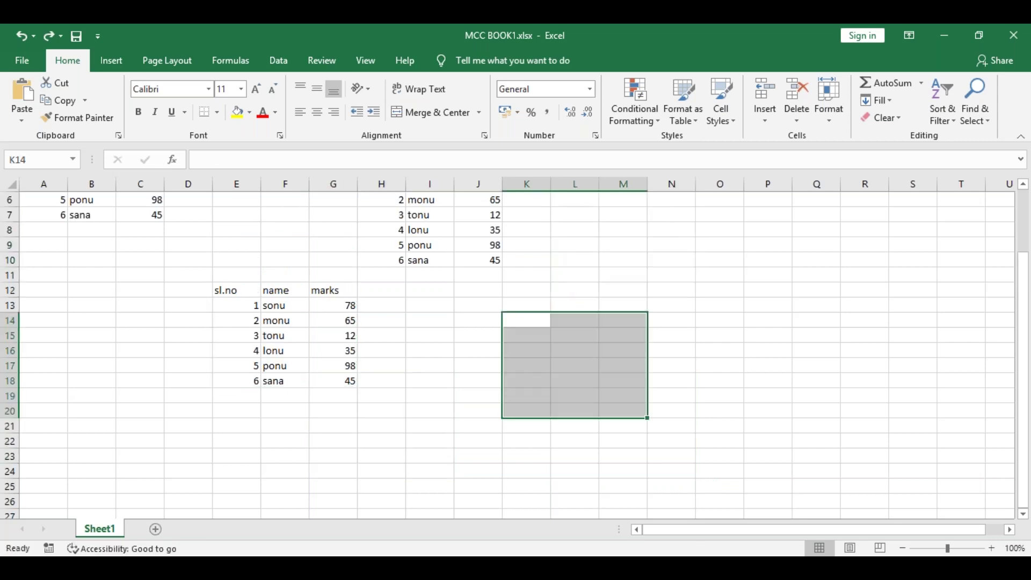
key("ctrl+z")
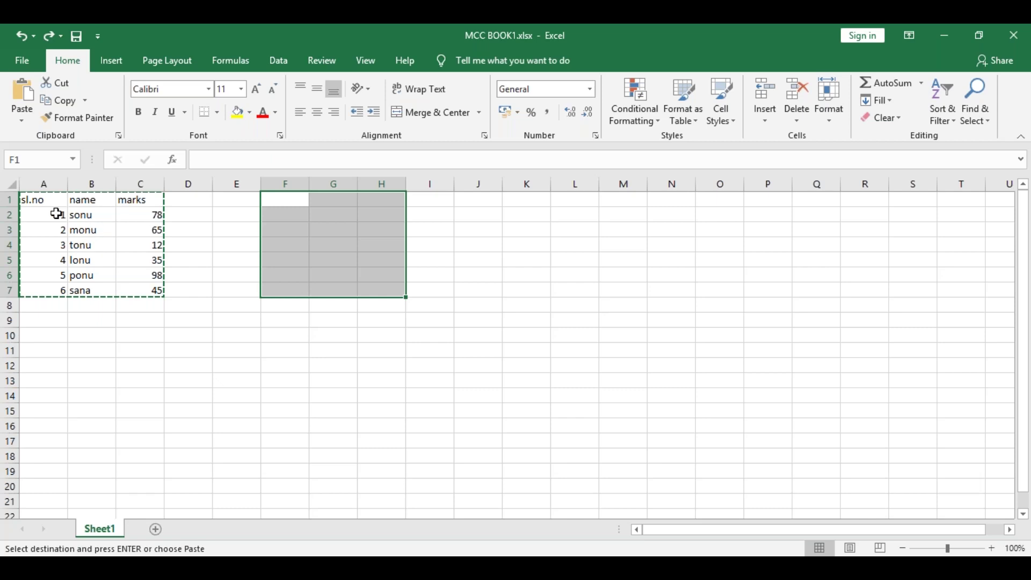
Copy the original marks table A1:C7 once more and place the duplicate at cell F1
left_click_drag(30, 198, 132, 293)
key("ctrl+v")
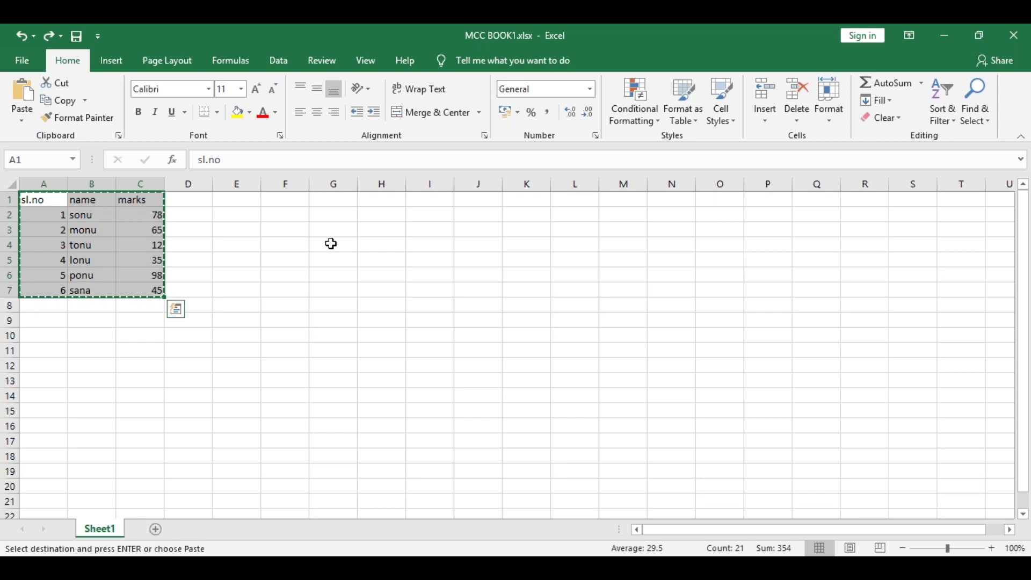
left_click(287, 206)
key("Return")
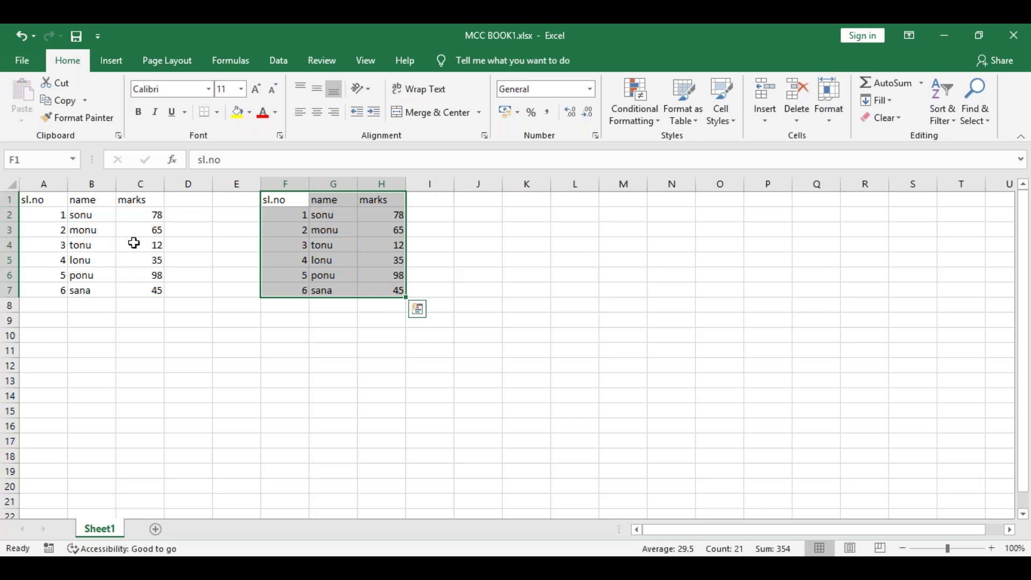
Select F1:H8 and clear the duplicate marks table from it
key("Escape")
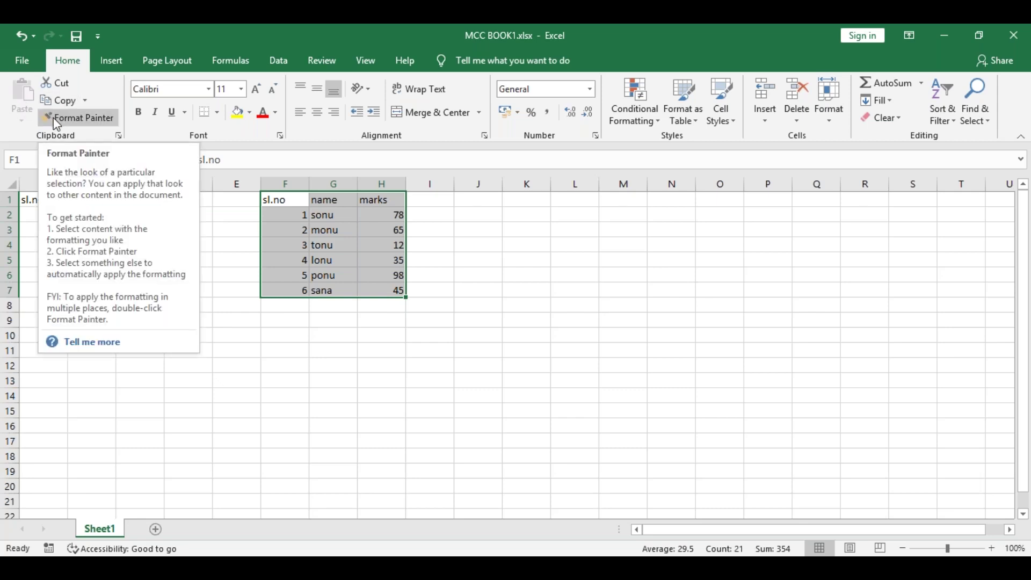
key("ctrl+v")
left_click(289, 371)
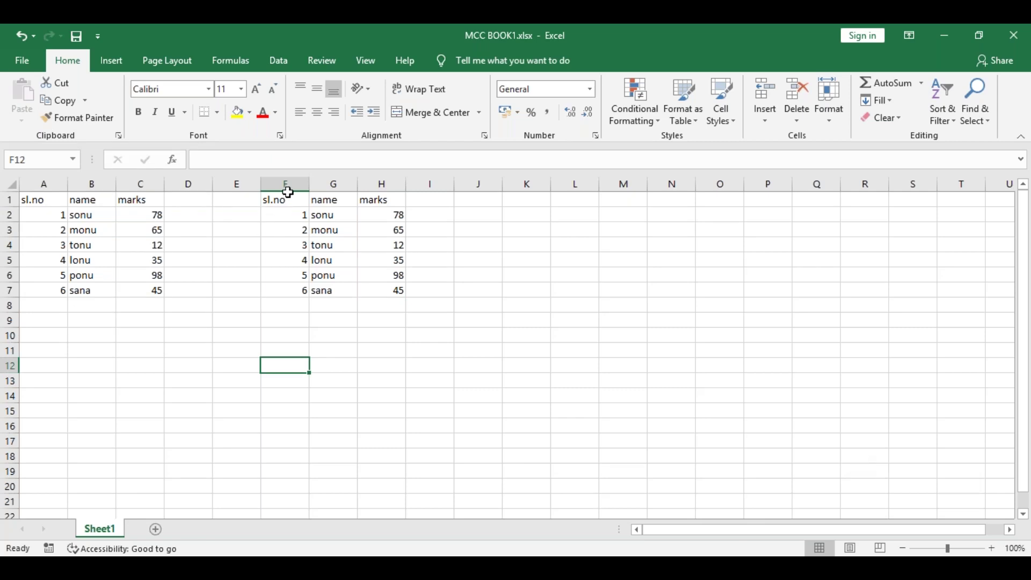
left_click_drag(296, 203, 378, 294)
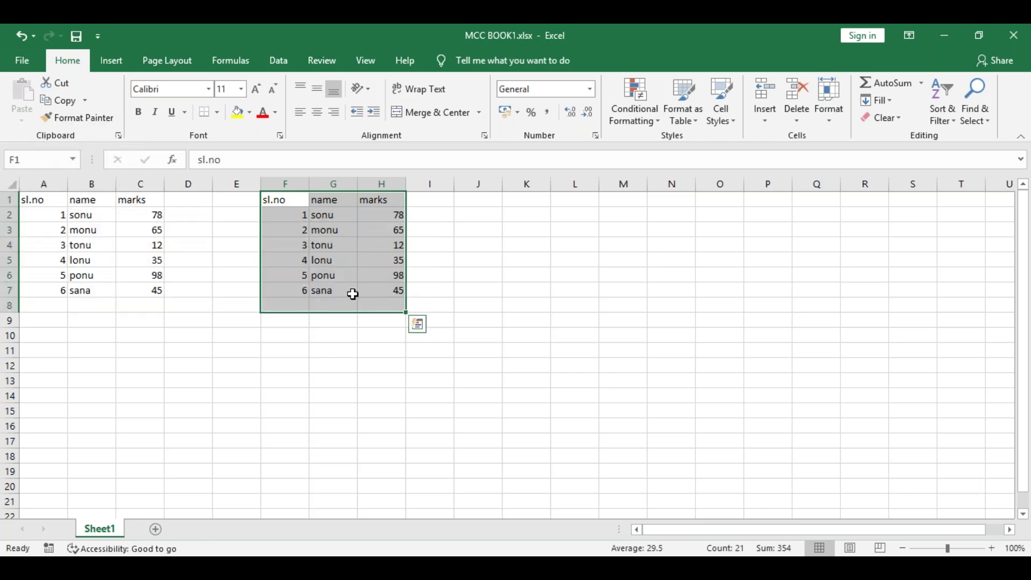
key("Delete")
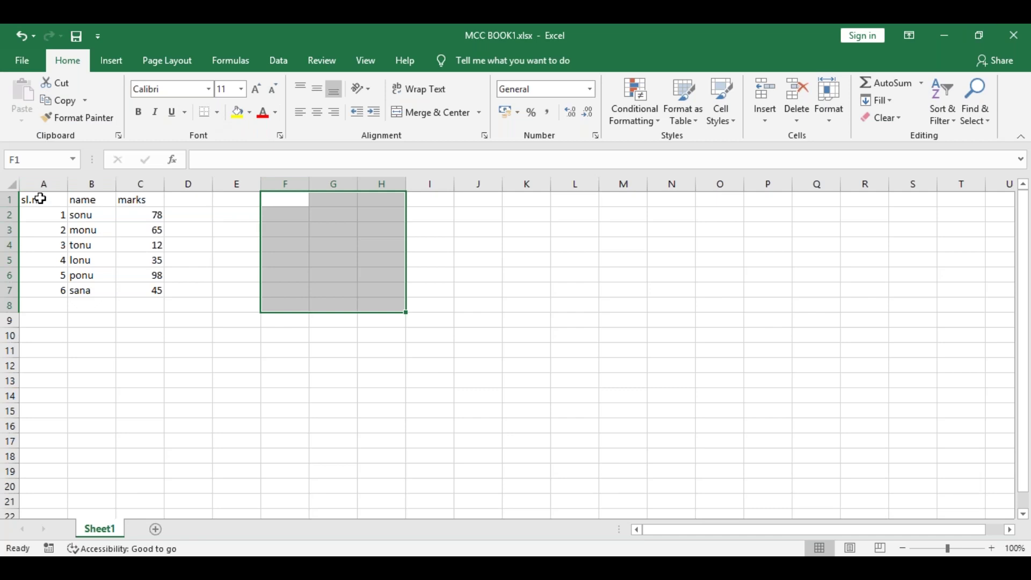
Apply bold, italic and underline formatting to the header cells A1:C1
left_click_drag(40, 199, 138, 199)
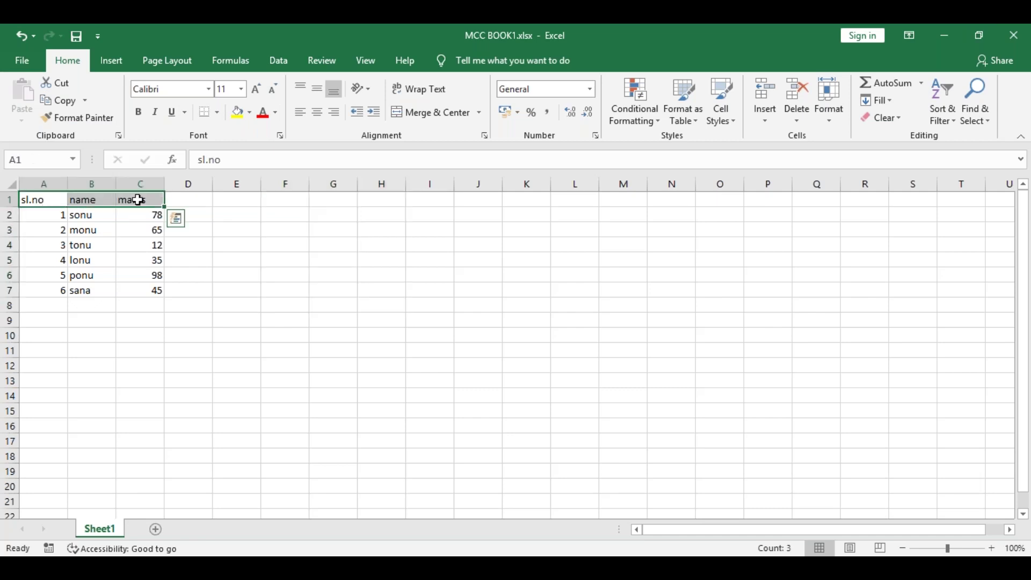
left_click(136, 115)
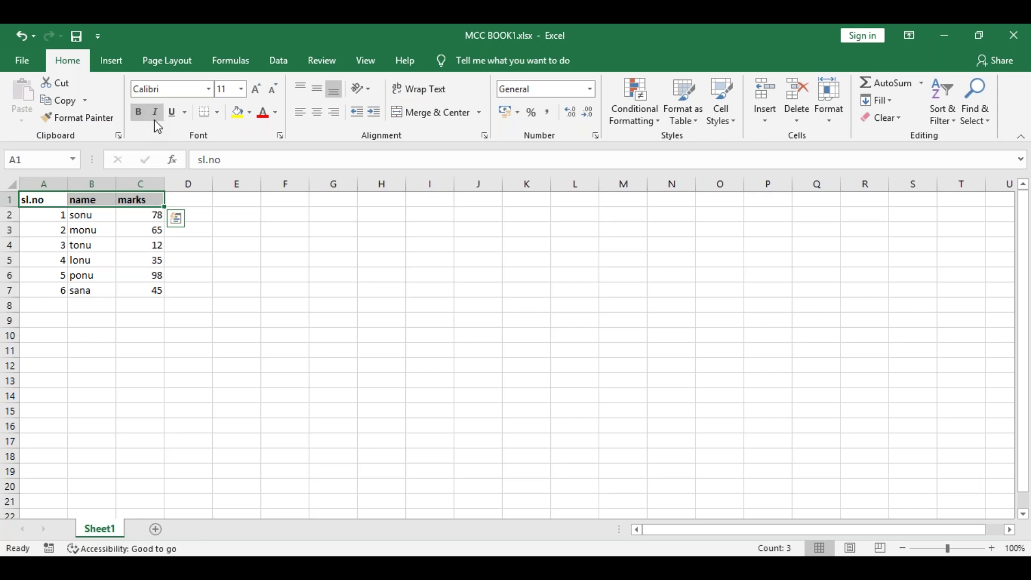
left_click(159, 119)
left_click(170, 114)
left_click(237, 260)
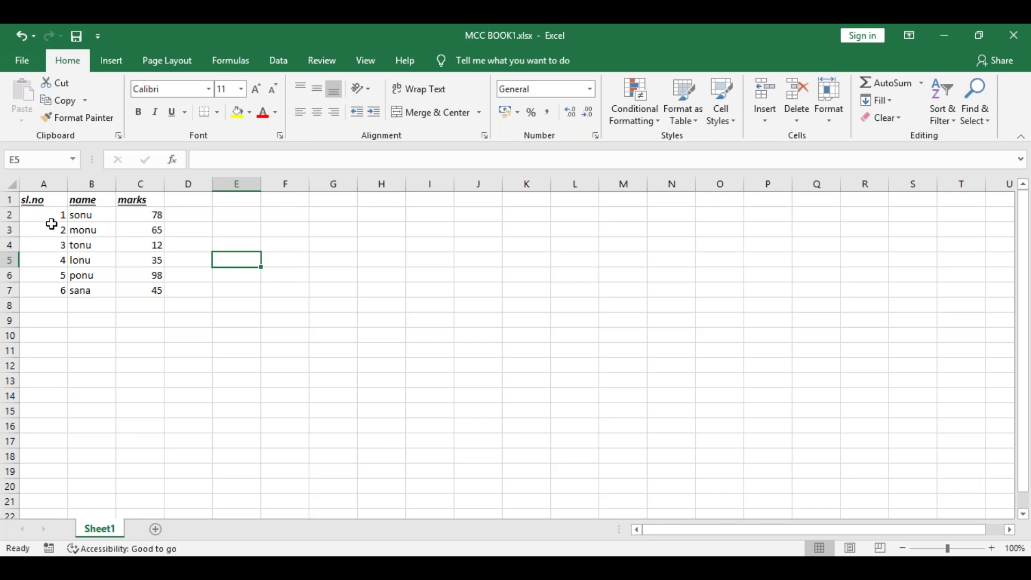
Set the names in B2:B7 to the Adobe Caslon Pro Bold font at size 12
left_click_drag(86, 215, 100, 295)
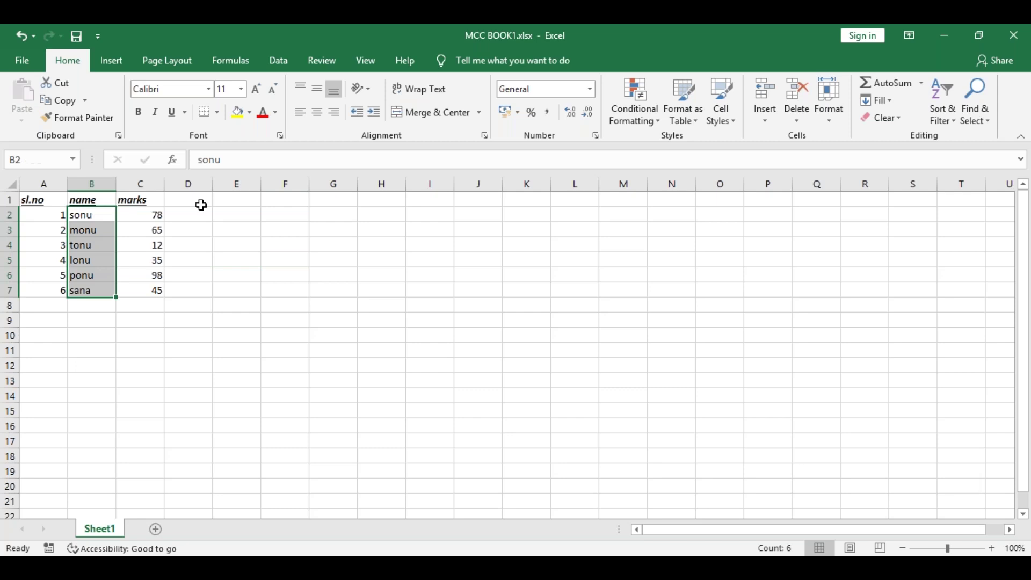
left_click(207, 90)
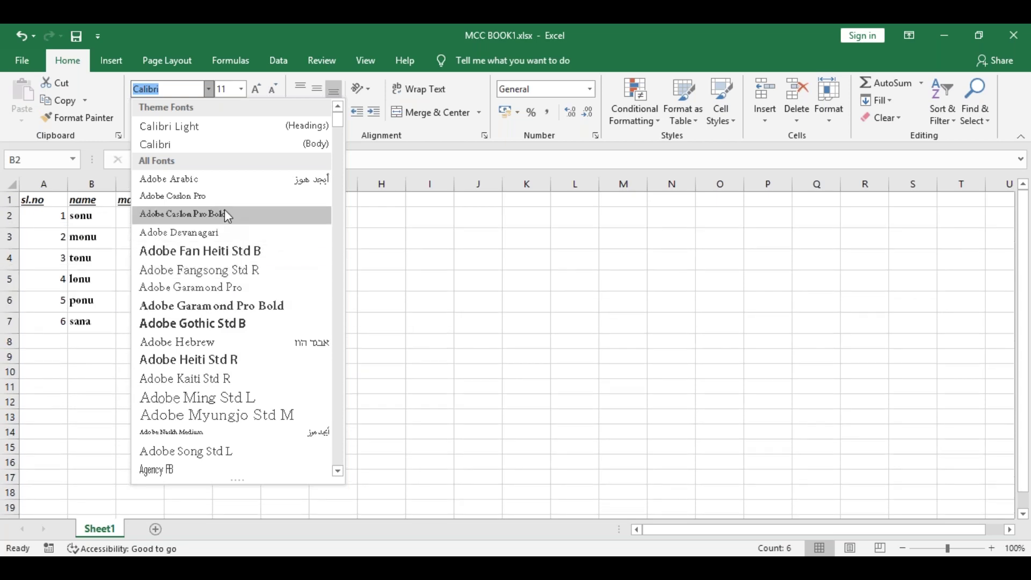
left_click(225, 214)
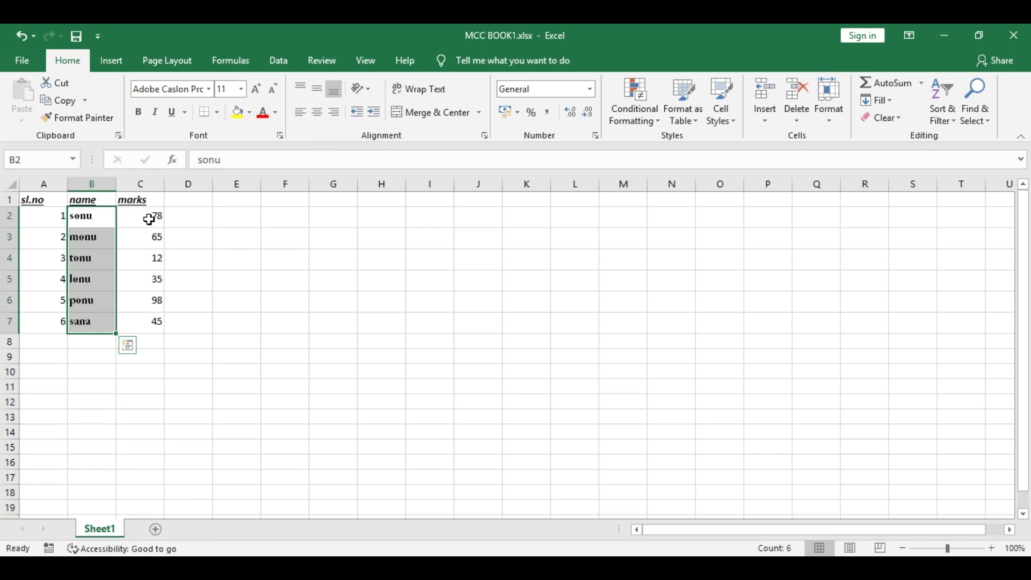
left_click(241, 89)
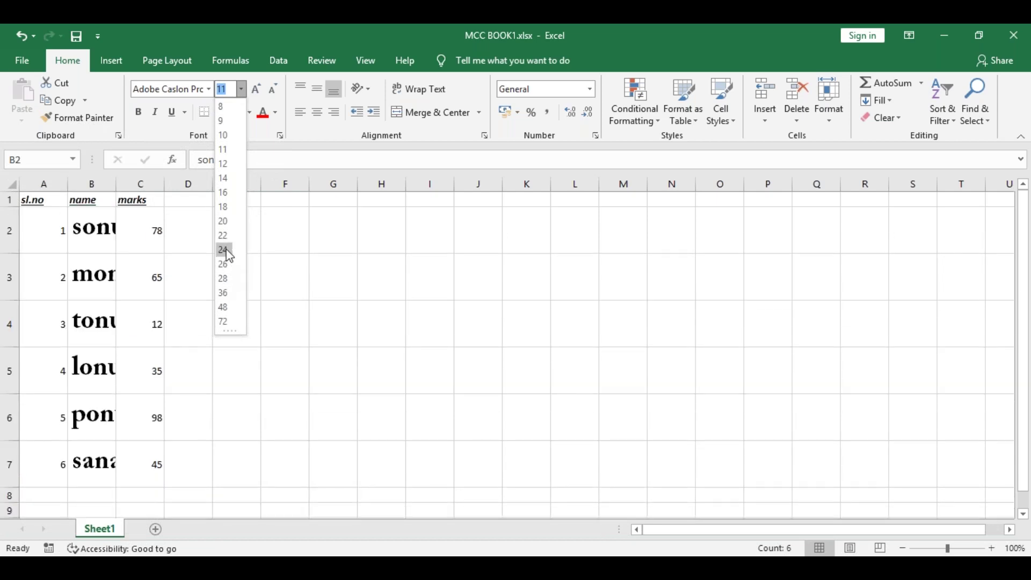
left_click(222, 163)
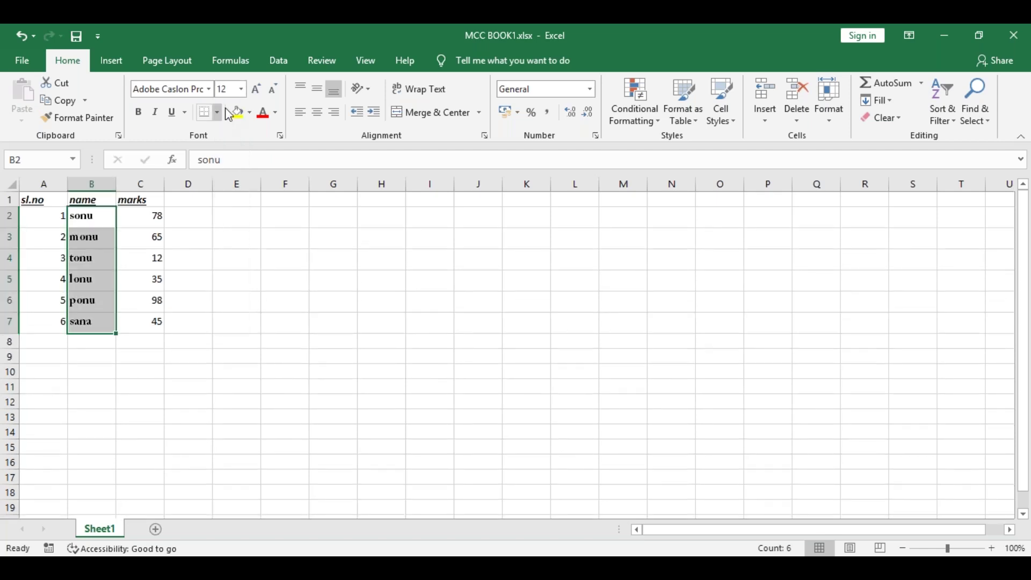
Increase the font size of B2:B7 to 18 in three increments and decrease it back to 12
left_click(253, 90)
left_click(253, 89)
left_click(255, 87)
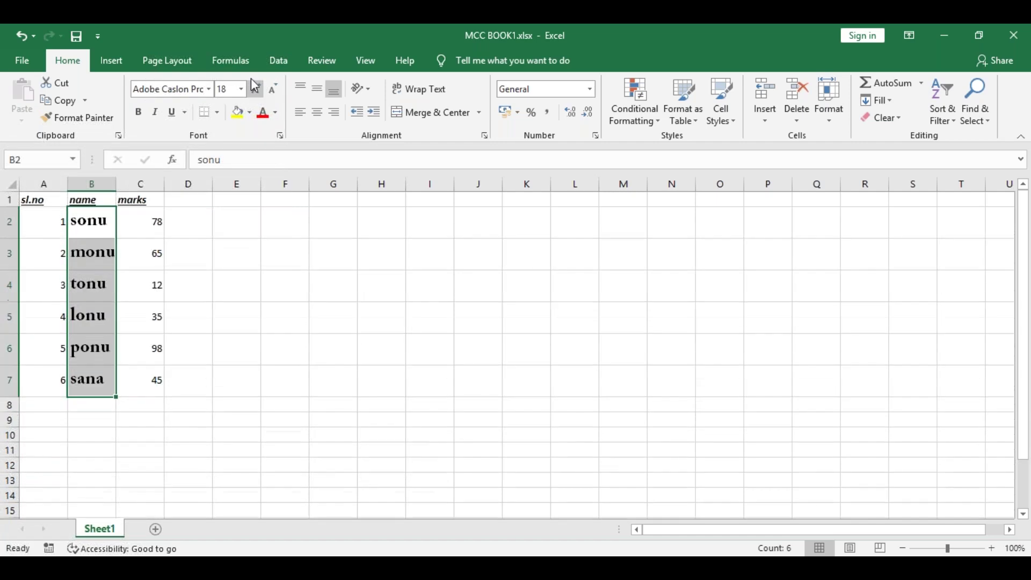
left_click(274, 98)
left_click(274, 98)
left_click(274, 98)
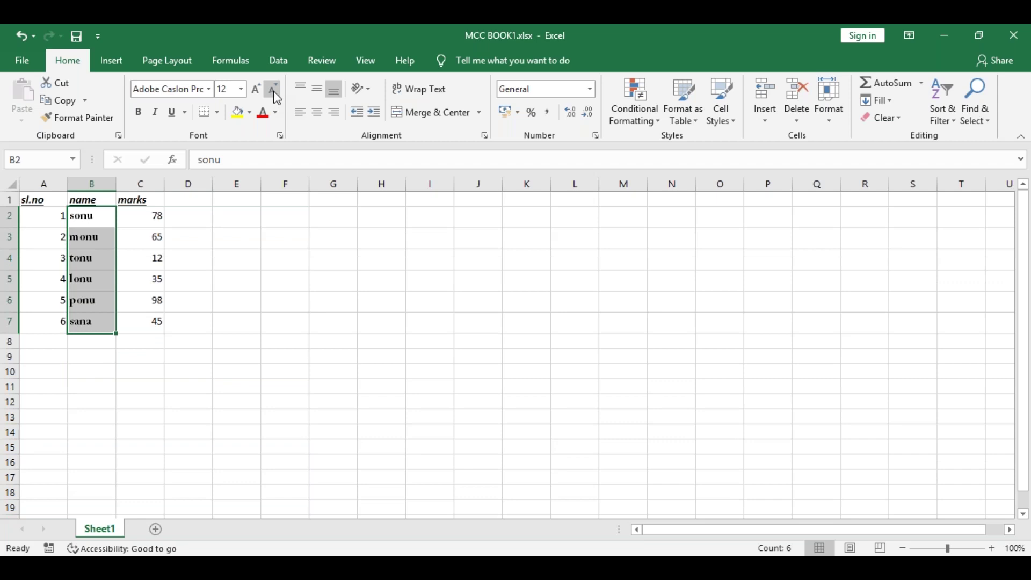
left_click(186, 276)
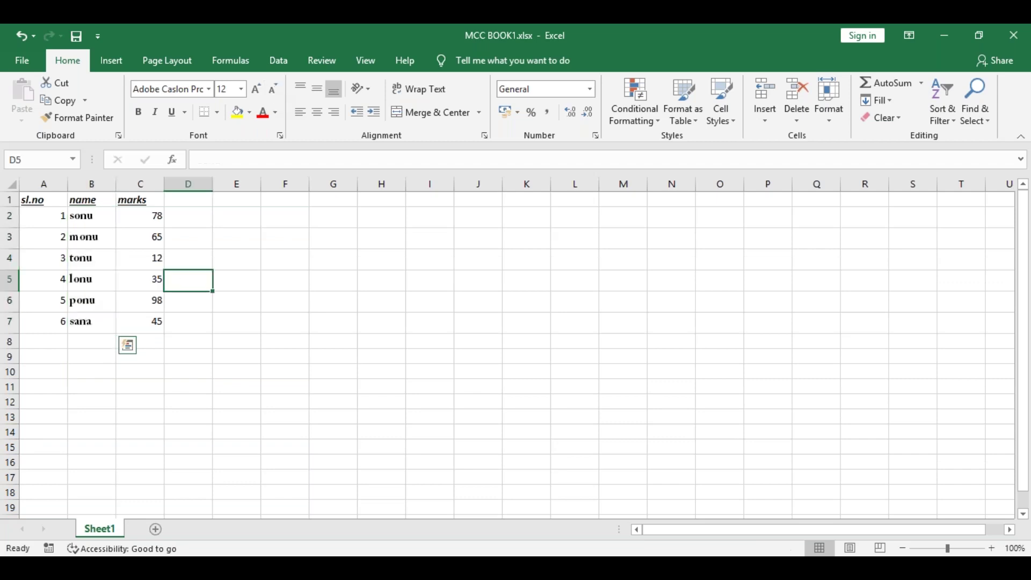
Apply a bottom border to the marks table A1:C7
left_click_drag(41, 200, 147, 321)
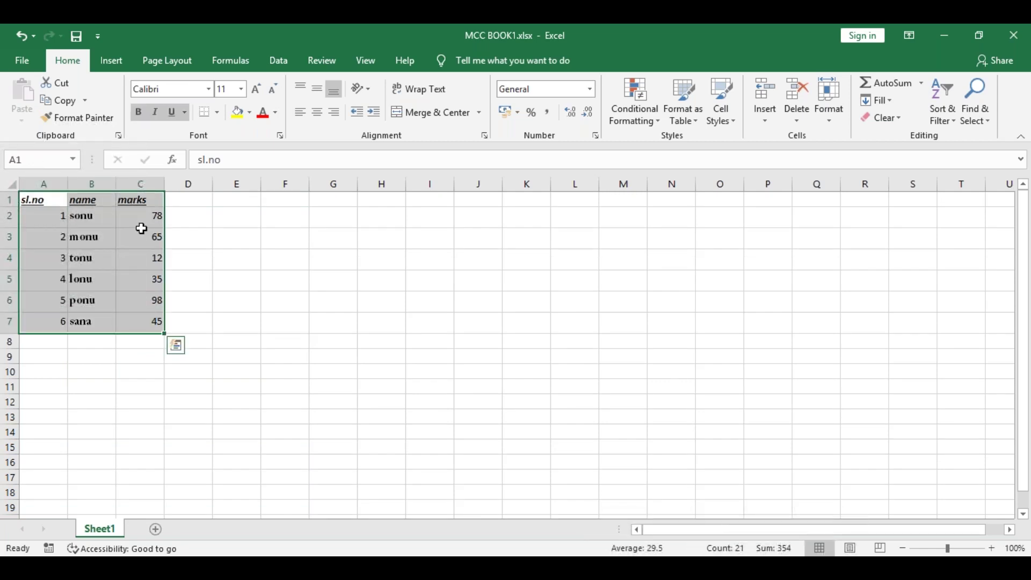
left_click(223, 114)
left_click(232, 151)
left_click(217, 306)
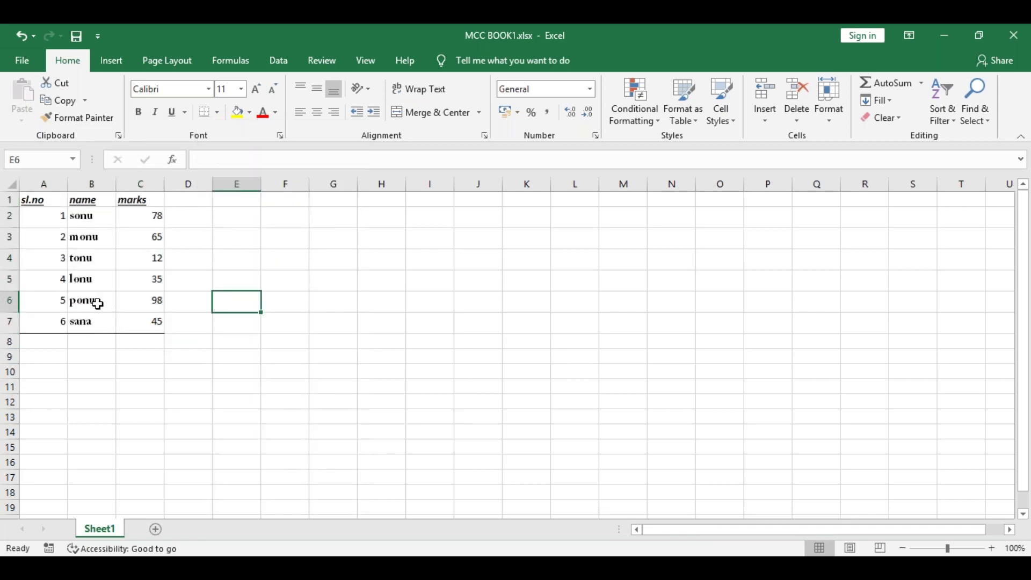
Apply a top border to the marks table A1:C7
left_click_drag(46, 195, 153, 322)
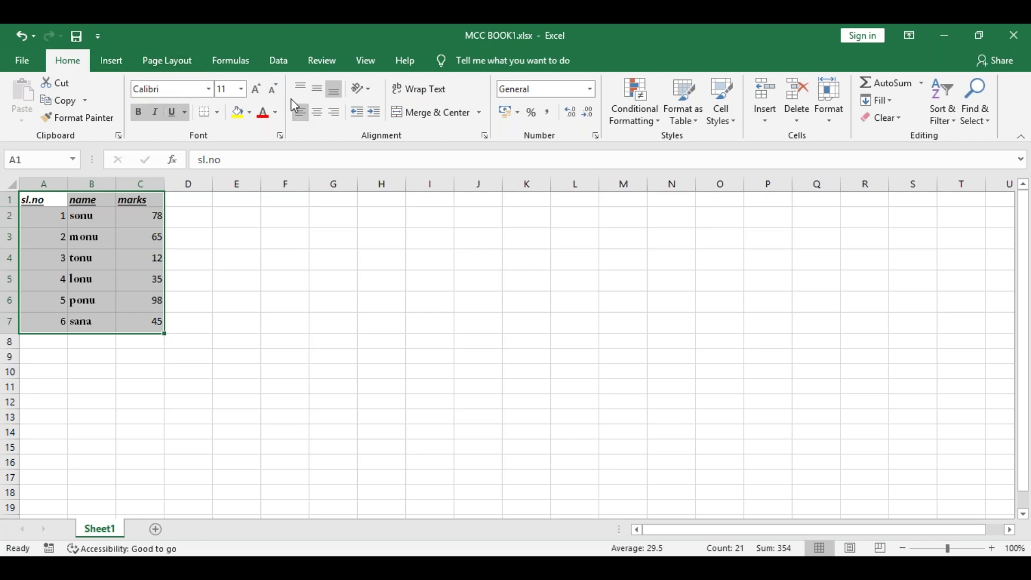
left_click(217, 112)
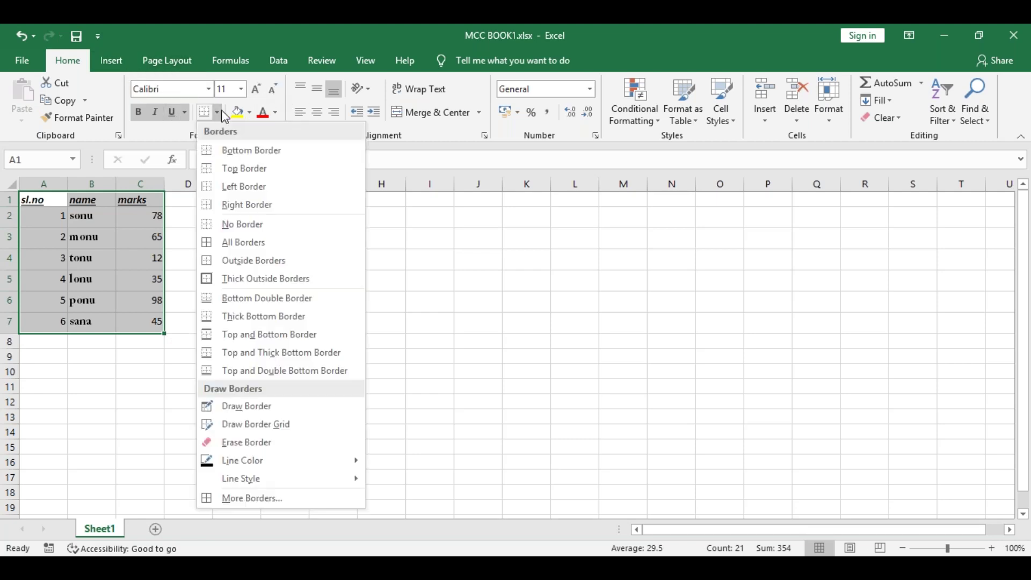
left_click(250, 168)
left_click(239, 261)
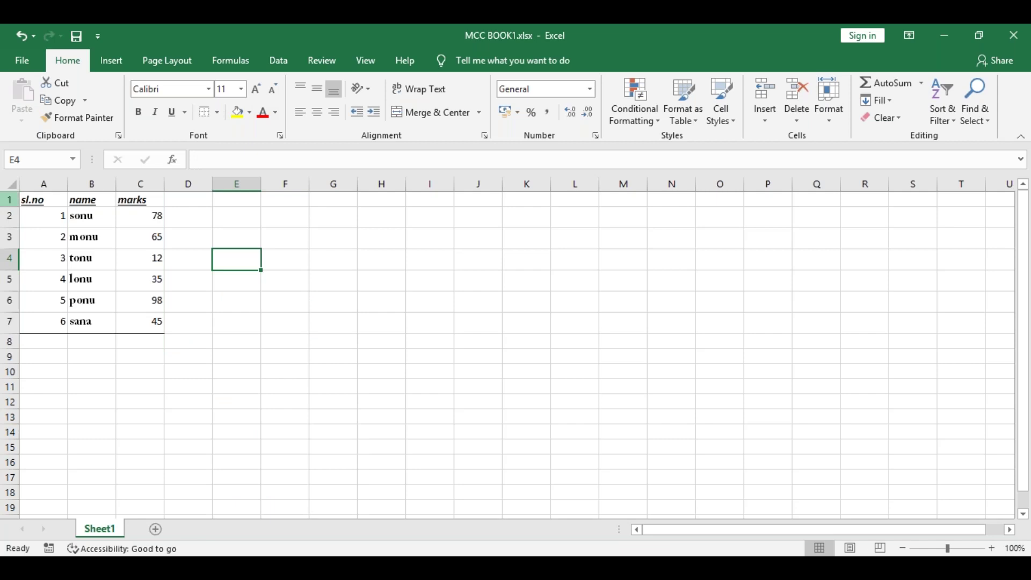
Copy the name in cell B3 and paste it into cell G5
left_click(342, 301)
left_click(89, 239)
left_click_drag(92, 241, 94, 251)
left_click(100, 232)
key("ctrl+c")
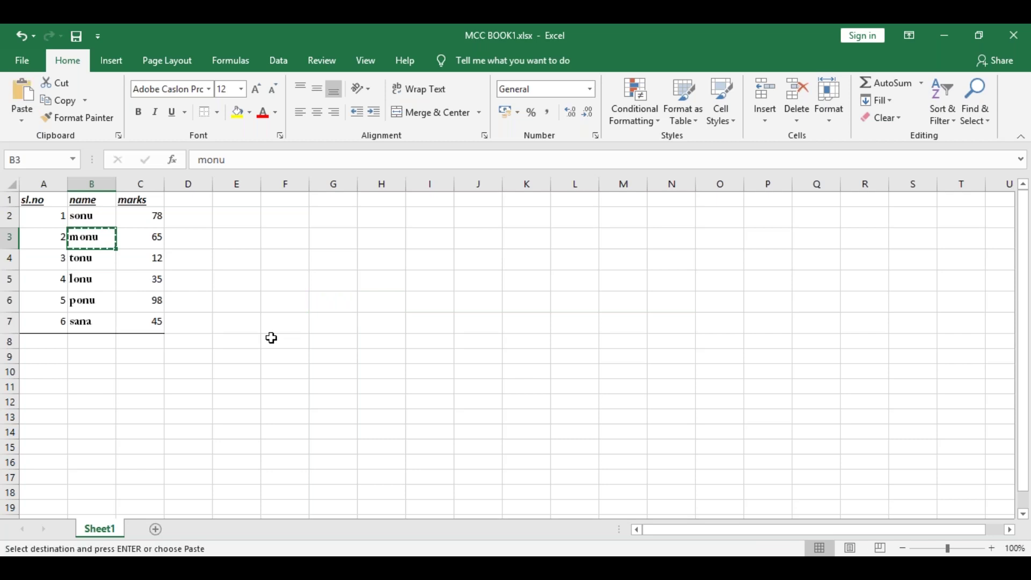
left_click(334, 275)
key("ctrl+v")
Add a top border to the copied name in cell G5
left_click(327, 322)
left_click(331, 286)
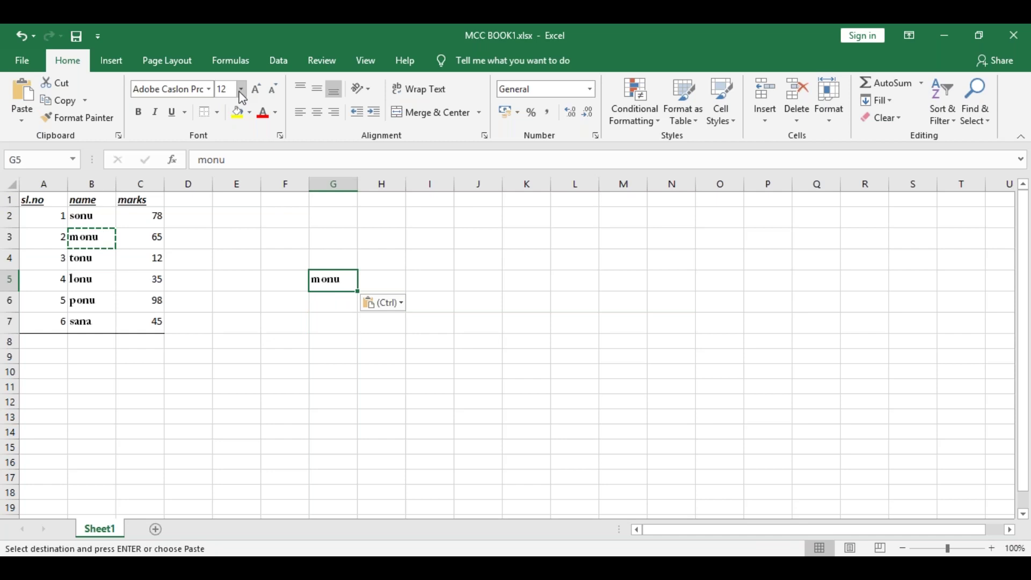
left_click(220, 112)
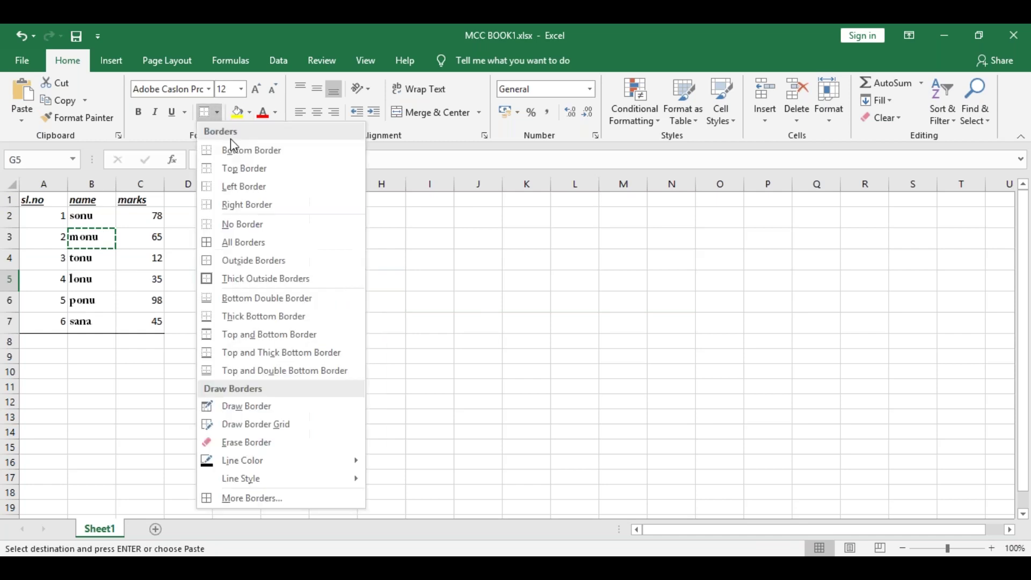
left_click(239, 168)
left_click(385, 322)
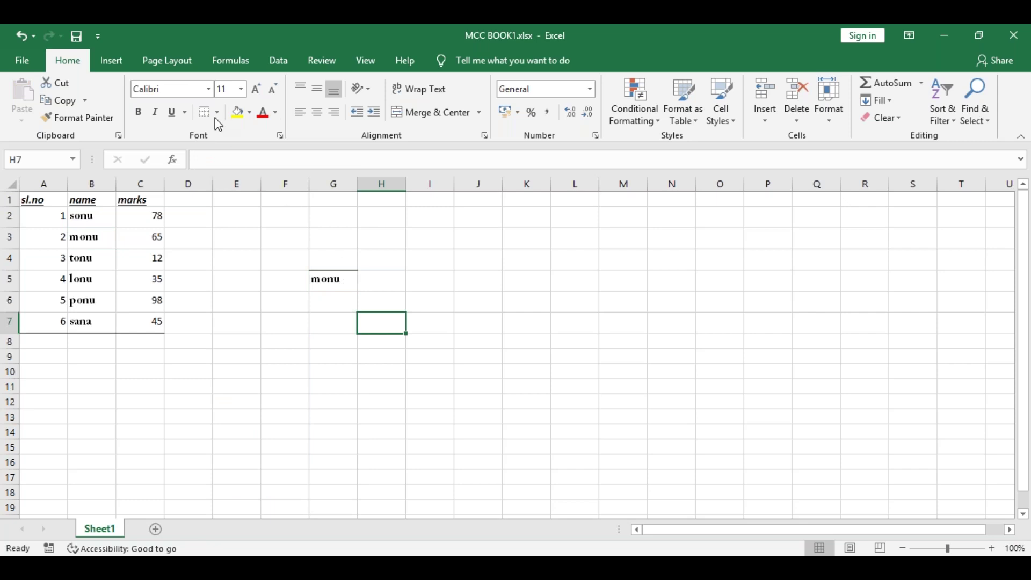
Apply a right border to the marks table A1:C7
left_click_drag(34, 199, 156, 324)
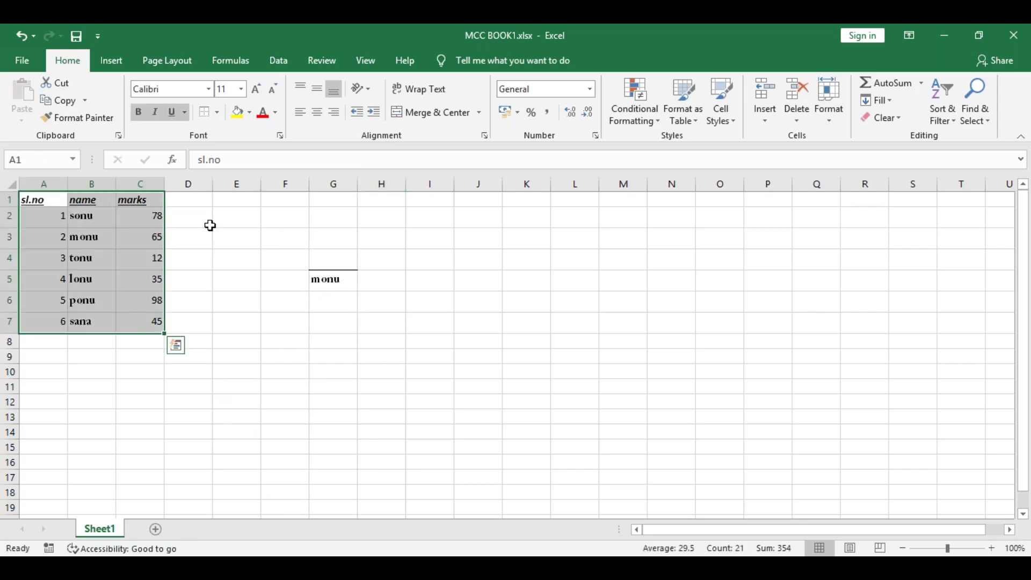
left_click(217, 113)
left_click(224, 204)
left_click(237, 302)
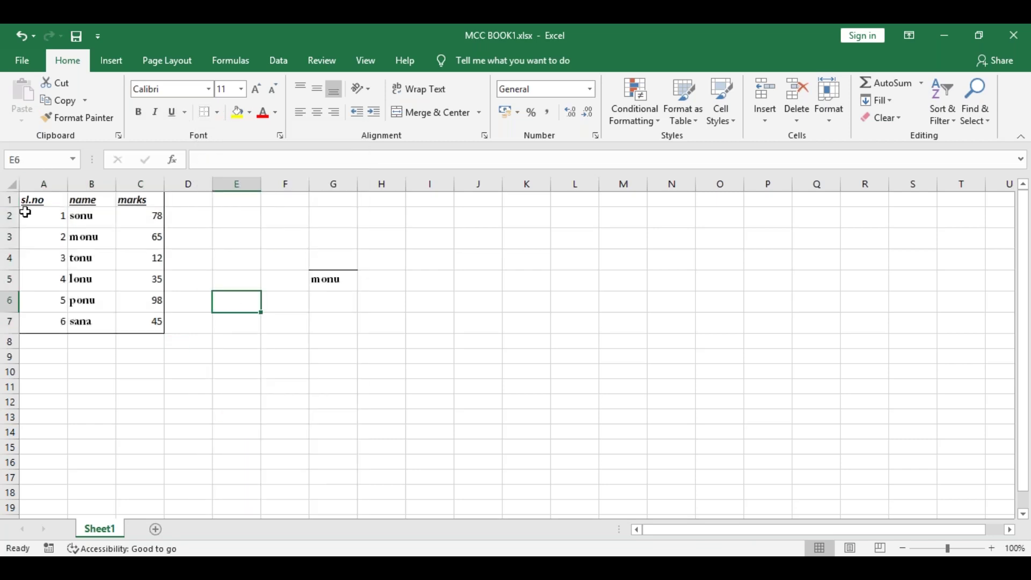
Apply thick outside borders around the marks table A1:C7
left_click_drag(30, 198, 141, 324)
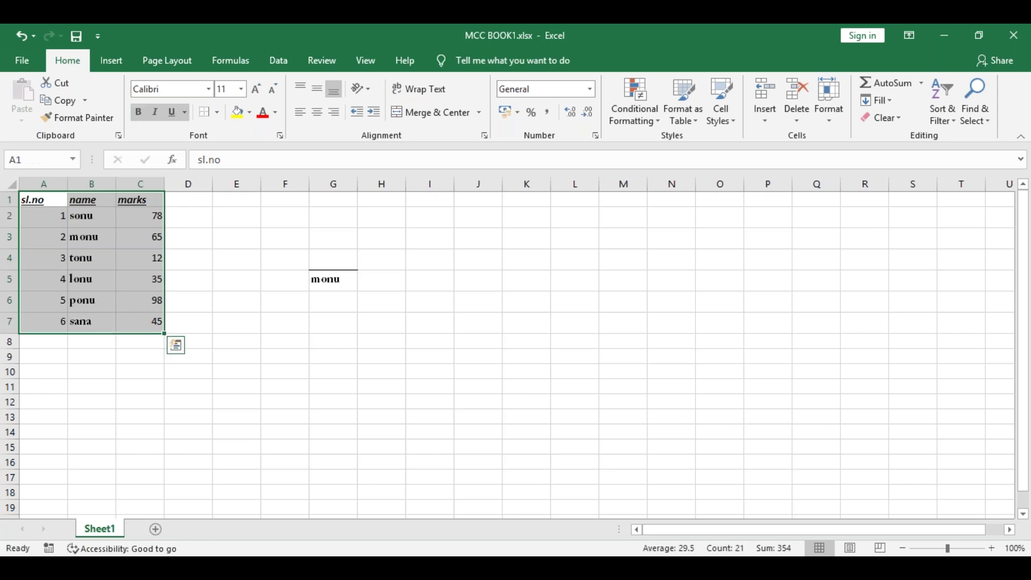
left_click(216, 112)
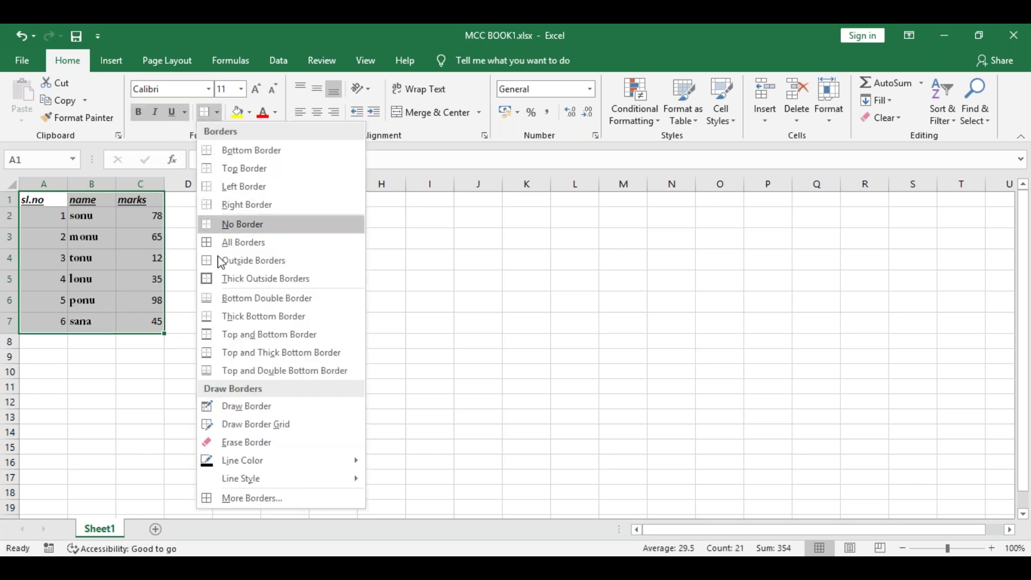
left_click(231, 280)
left_click(225, 313)
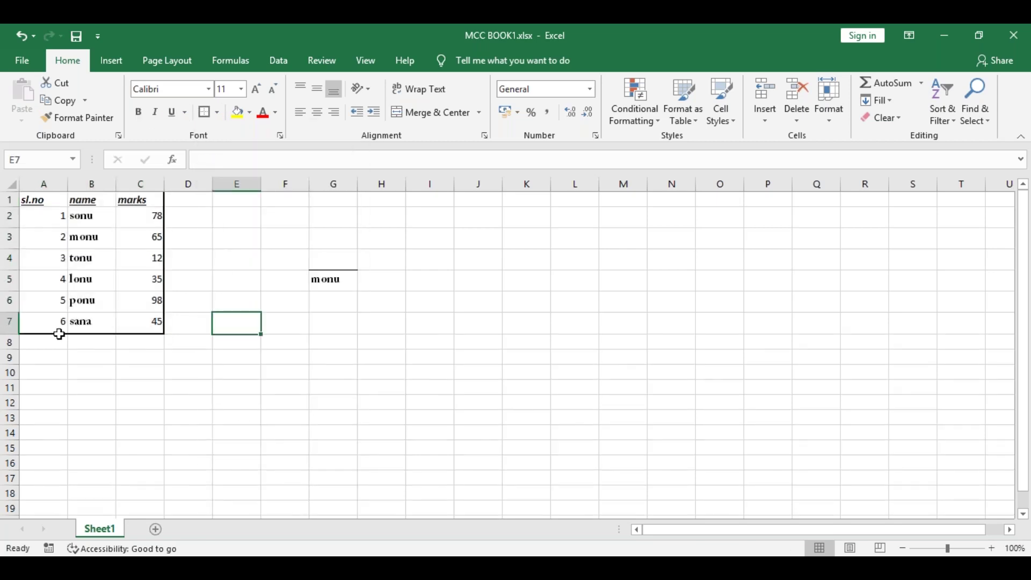
Apply all borders to every cell of the marks table A1:C7
left_click_drag(25, 200, 145, 324)
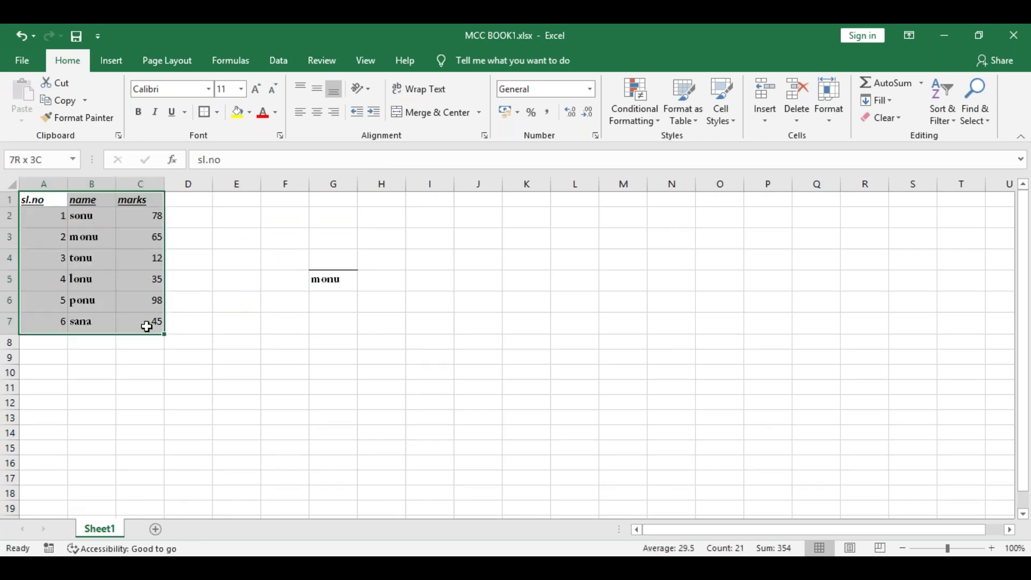
left_click(216, 112)
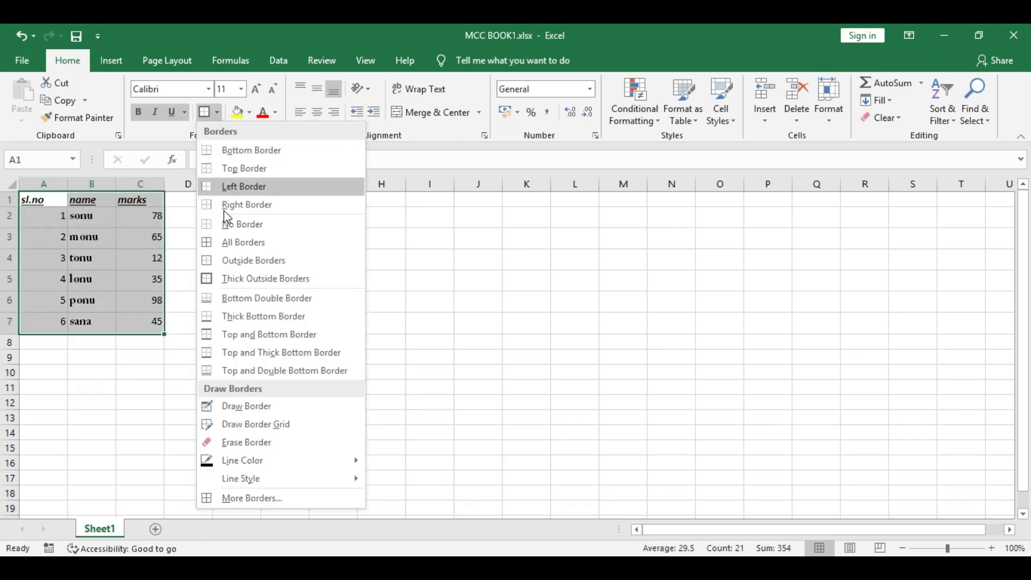
left_click(230, 246)
left_click(224, 278)
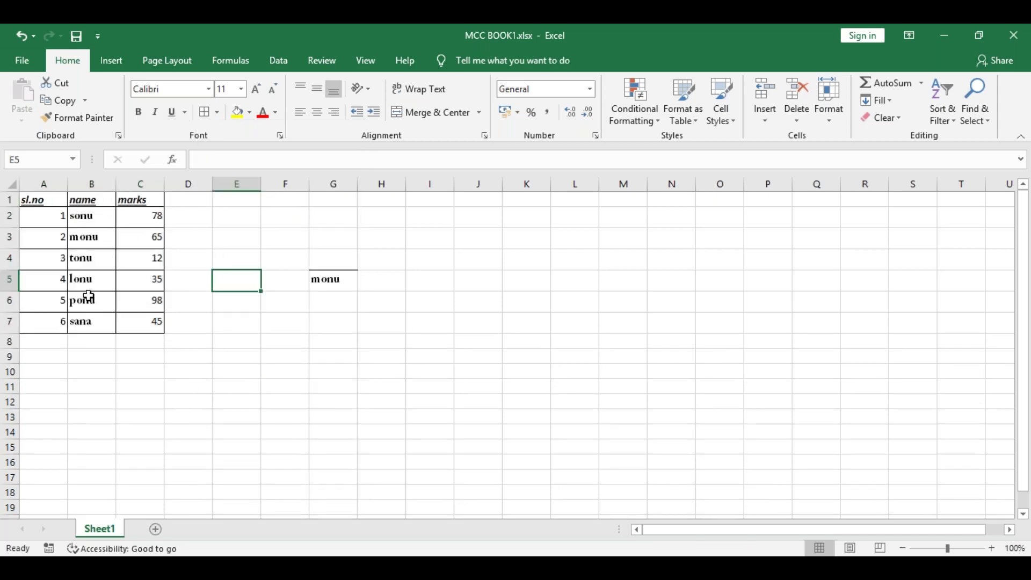
Use Draw Border to outline several boxes beside the marks table, including E4:E5, F4:G4 and G7:I10
left_click_drag(46, 202, 159, 329)
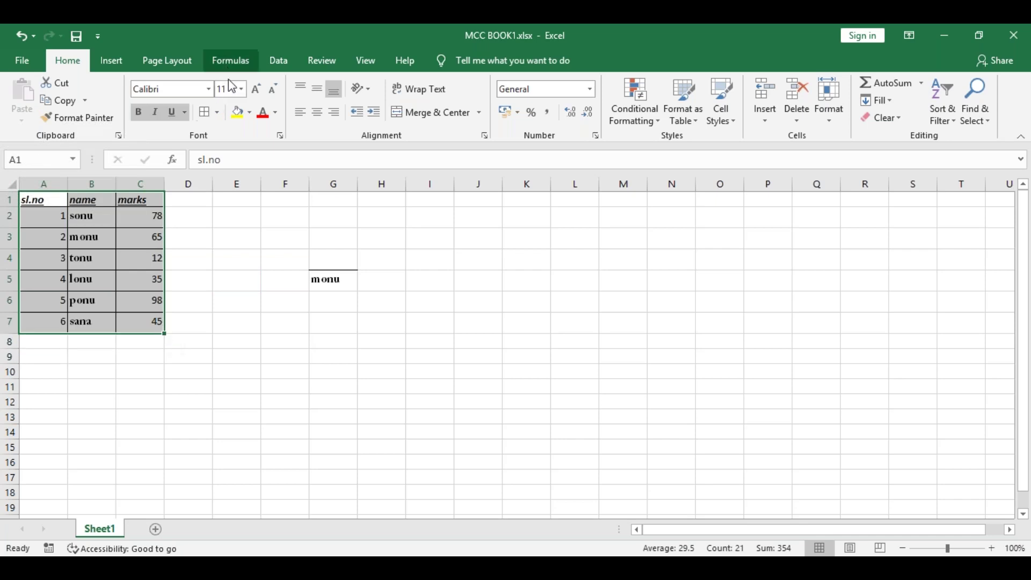
left_click(217, 112)
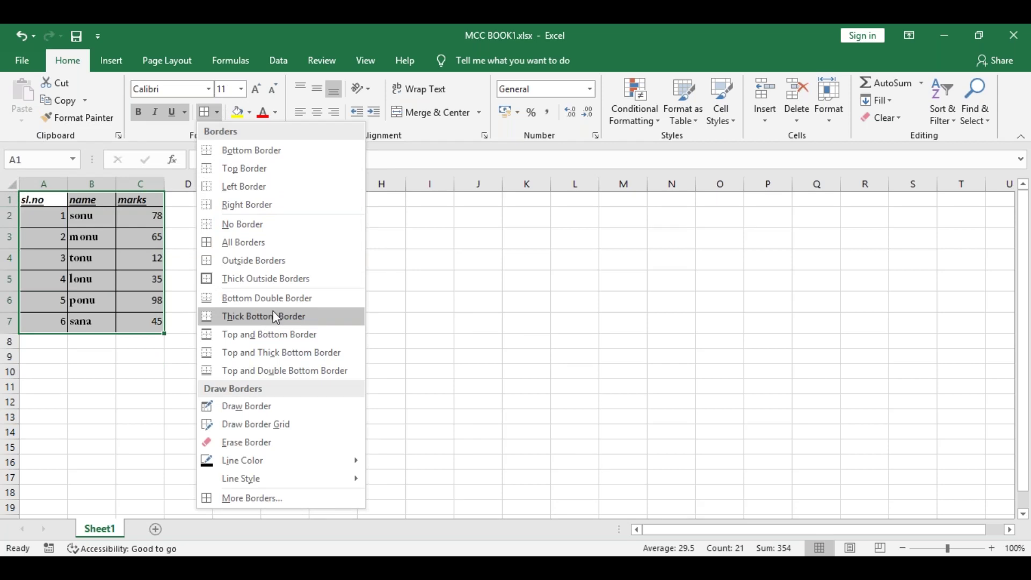
left_click(282, 400)
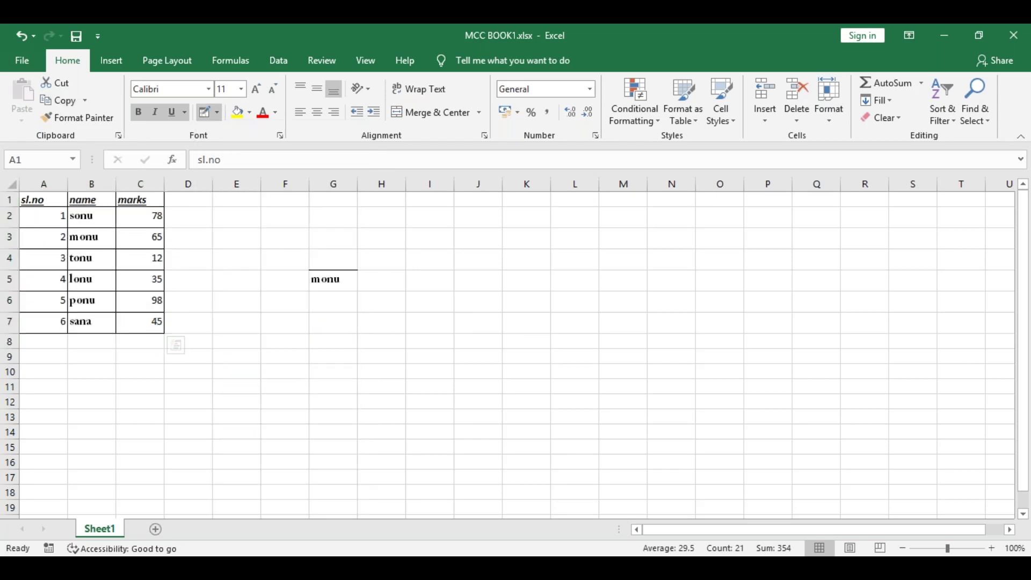
mouse_move(237, 263)
left_mouse_down()
mouse_move(253, 276)
mouse_move(320, 261)
left_mouse_up()
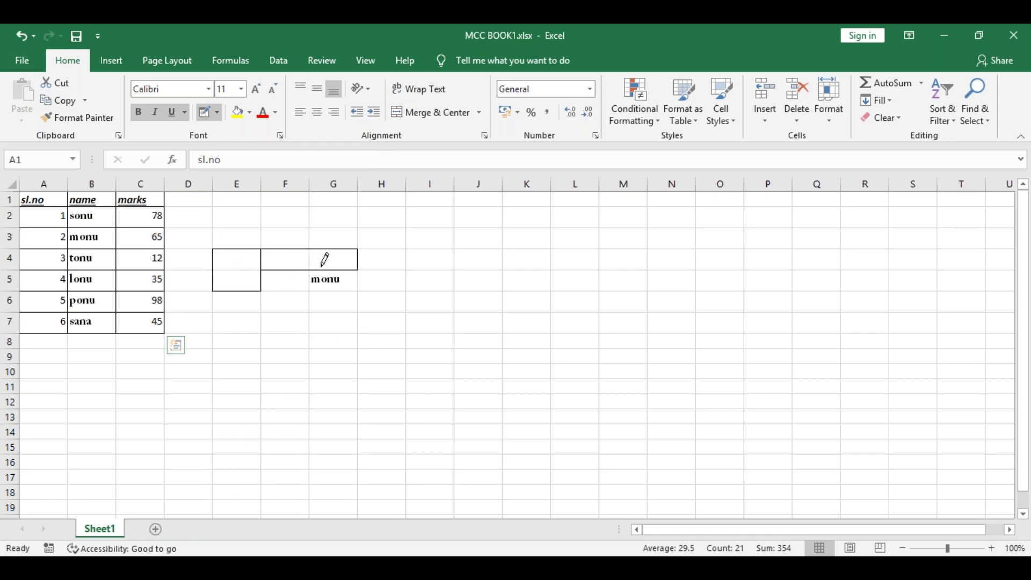
mouse_move(292, 305)
left_mouse_down()
mouse_move(353, 329)
mouse_move(345, 310)
mouse_move(429, 374)
left_mouse_up()
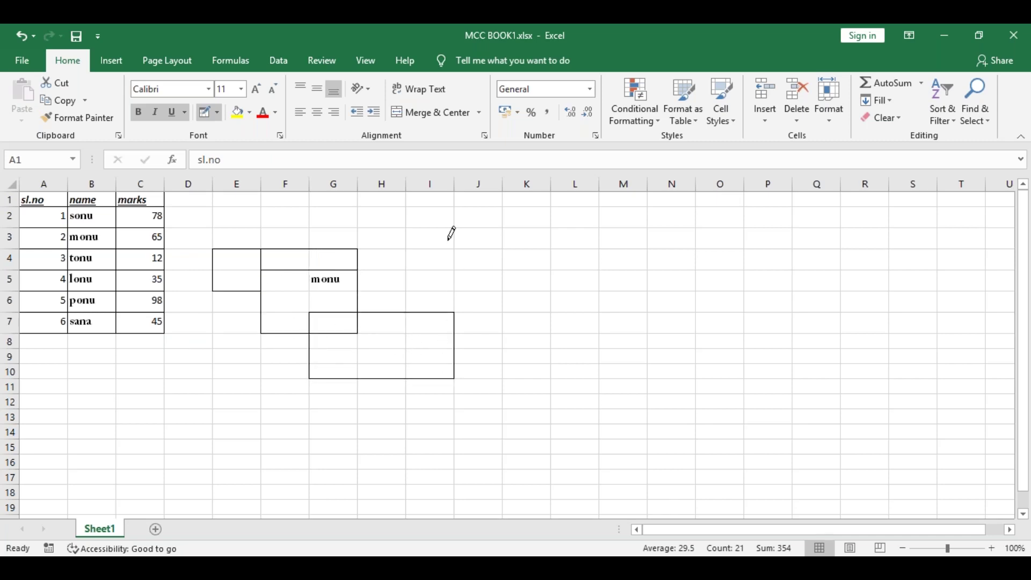
Use Erase Border to remove the inner lines between the drawn boxes in E4:I10, keeping only their combined outer outline
left_click(219, 118)
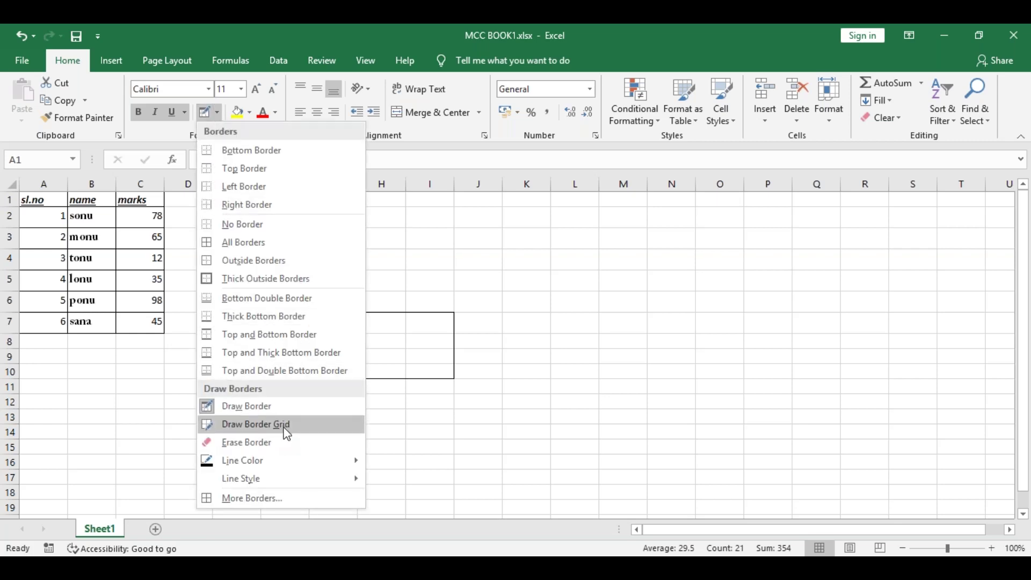
left_click(278, 442)
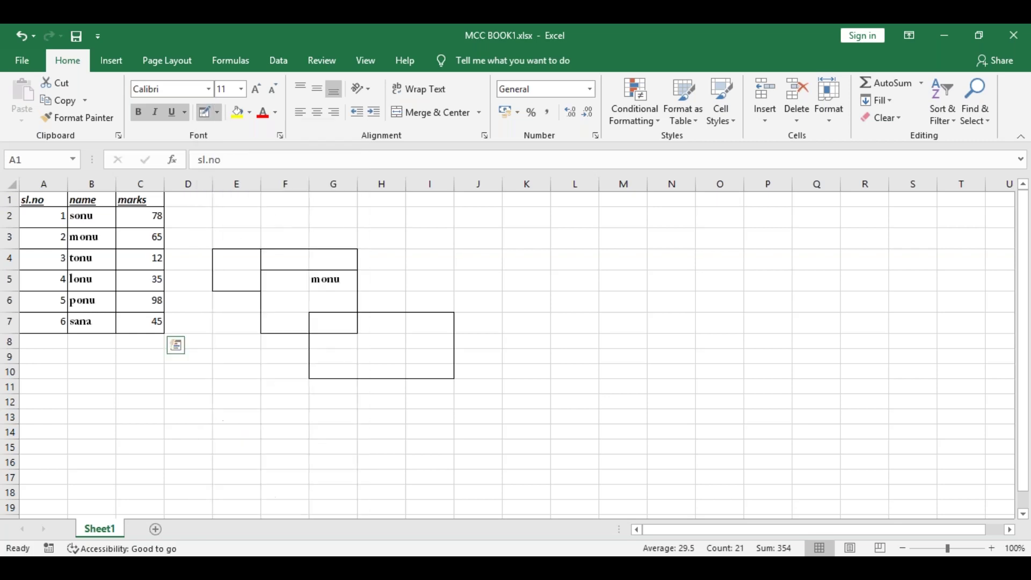
left_click(333, 311)
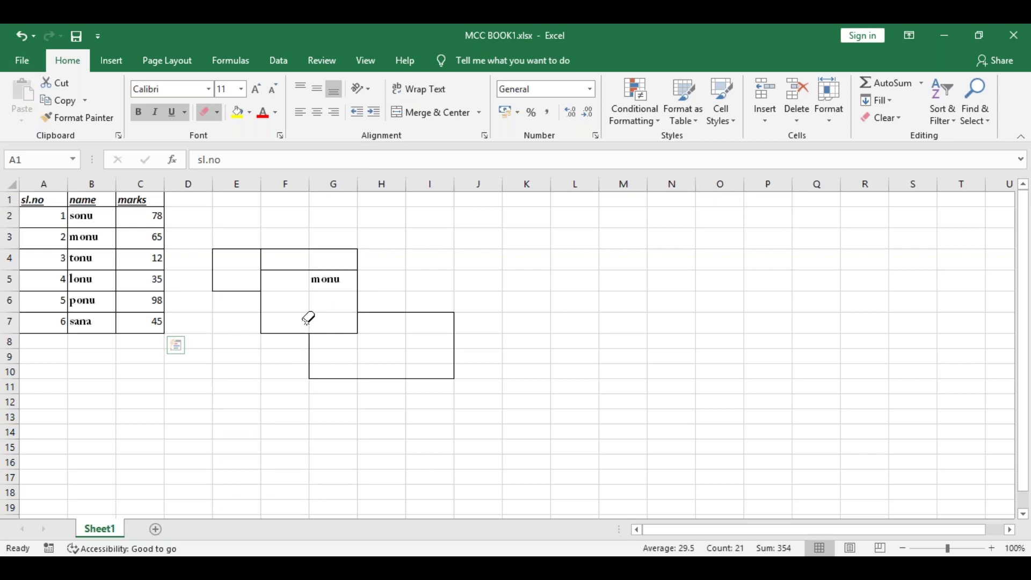
left_click(337, 333)
left_click(357, 324)
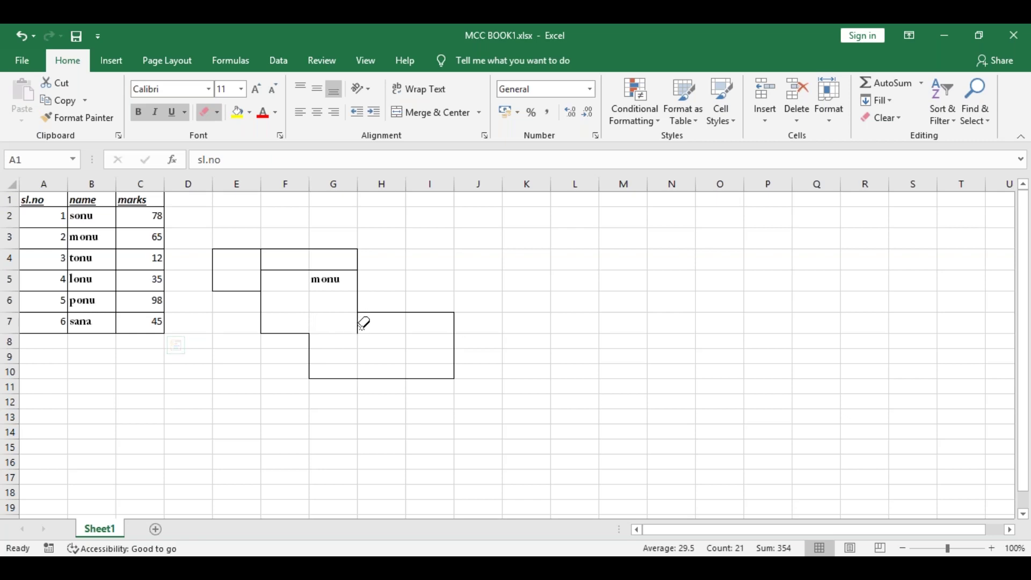
left_click(260, 281)
left_click(299, 269)
left_click(345, 268)
left_click(261, 261)
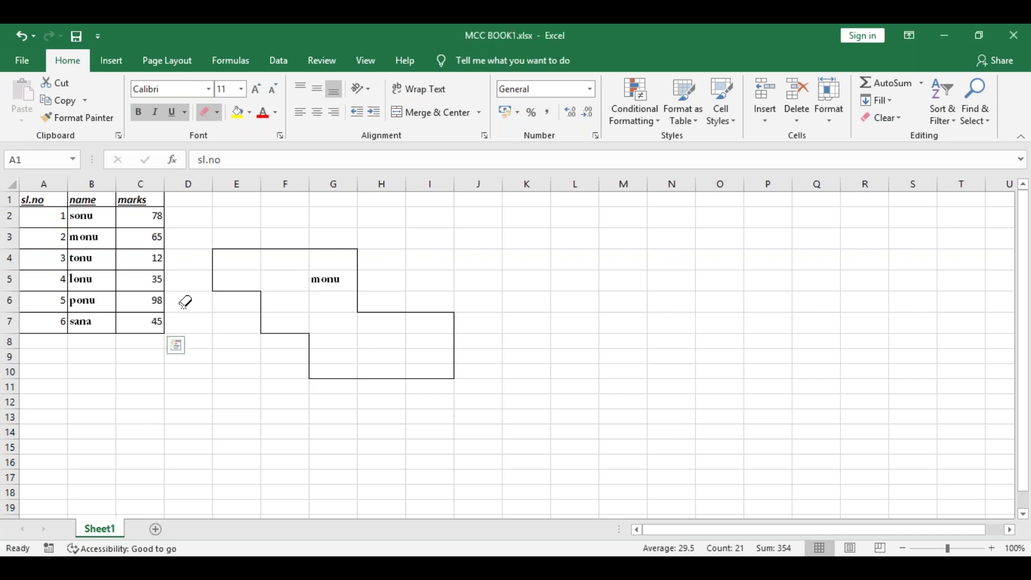
Fill the marks table's header row A1:C1 with yellow
left_click(249, 112)
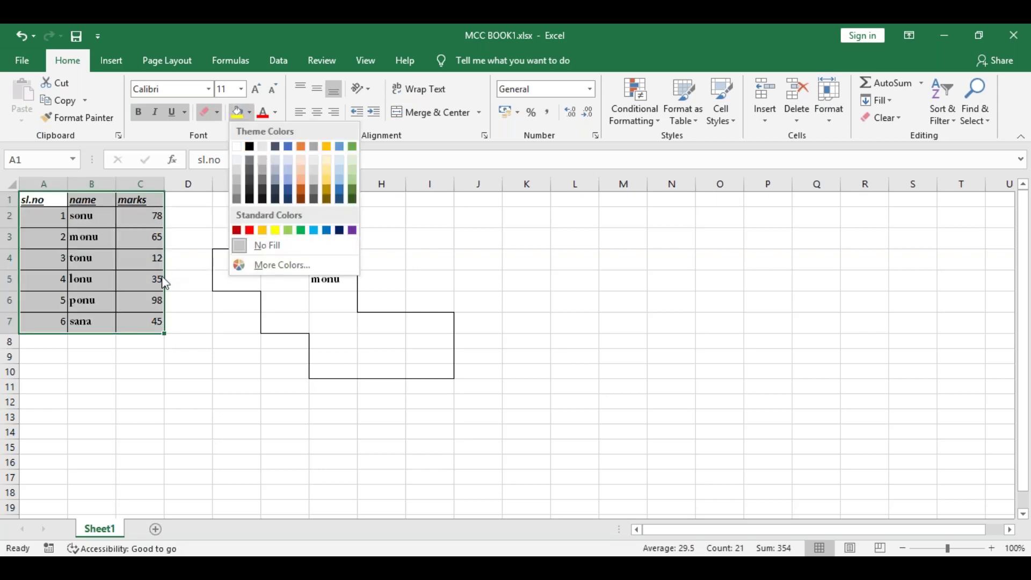
key("Escape")
left_click(217, 218)
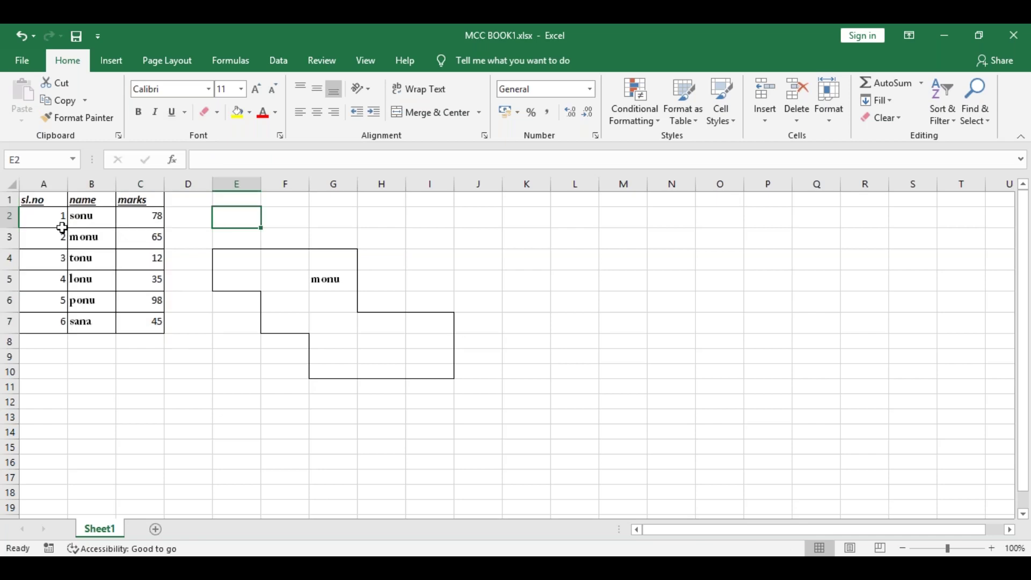
left_click_drag(40, 200, 159, 201)
left_click(237, 111)
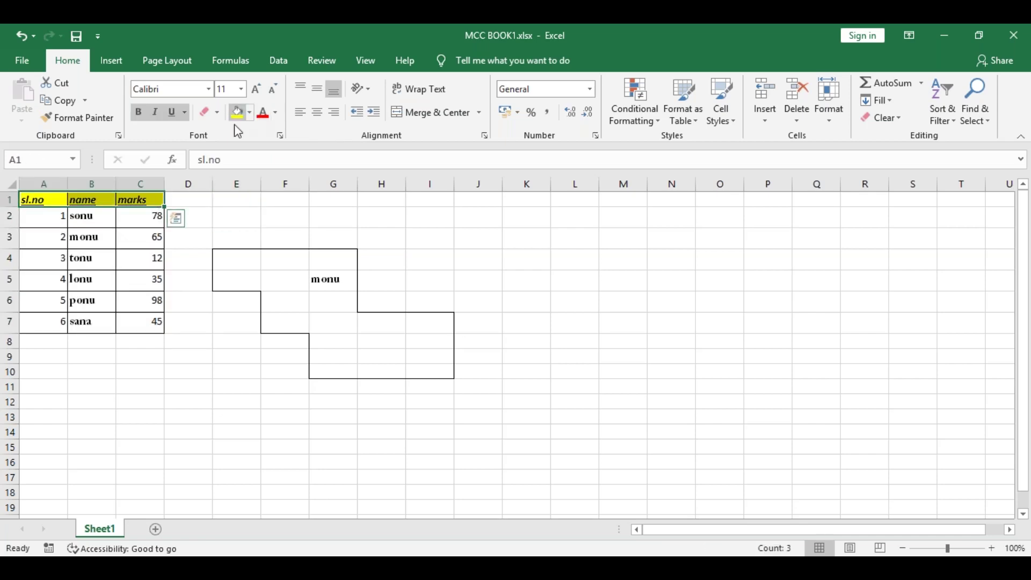
left_click(78, 243)
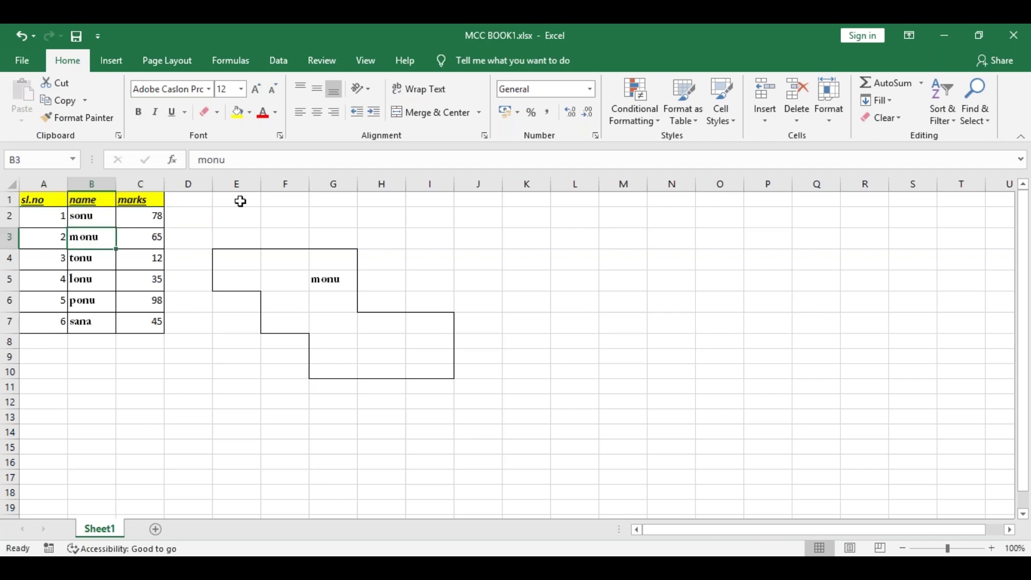
left_click(250, 112)
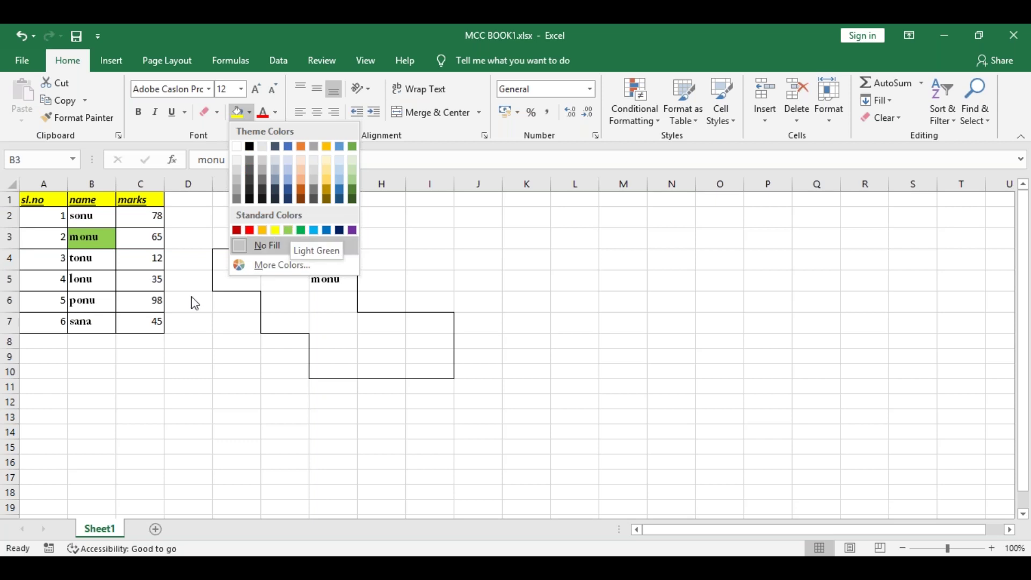
key("Escape")
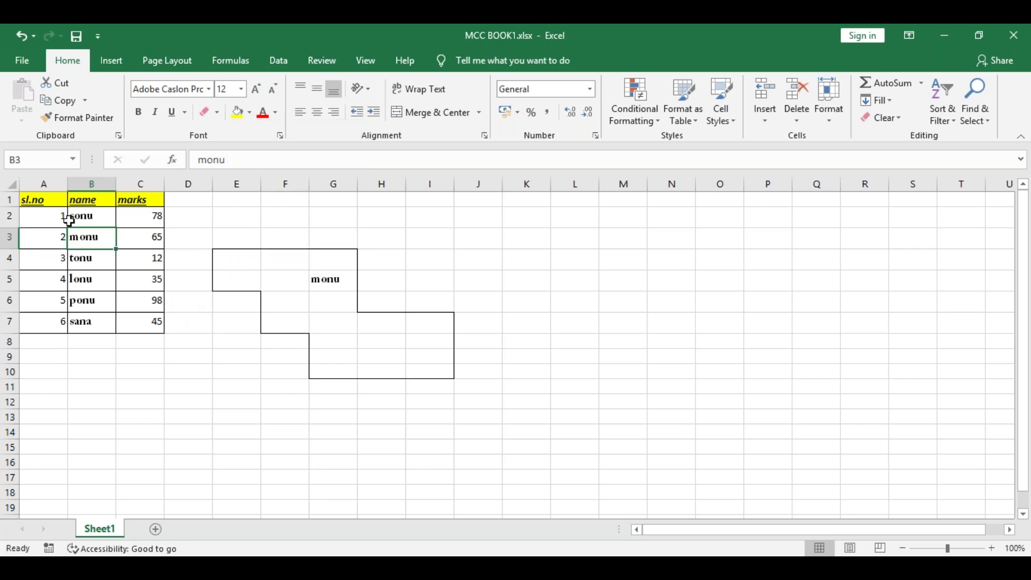
Try red as the font color of the names in B2:B7, and replace it with the blue theme color
left_click_drag(108, 215, 105, 322)
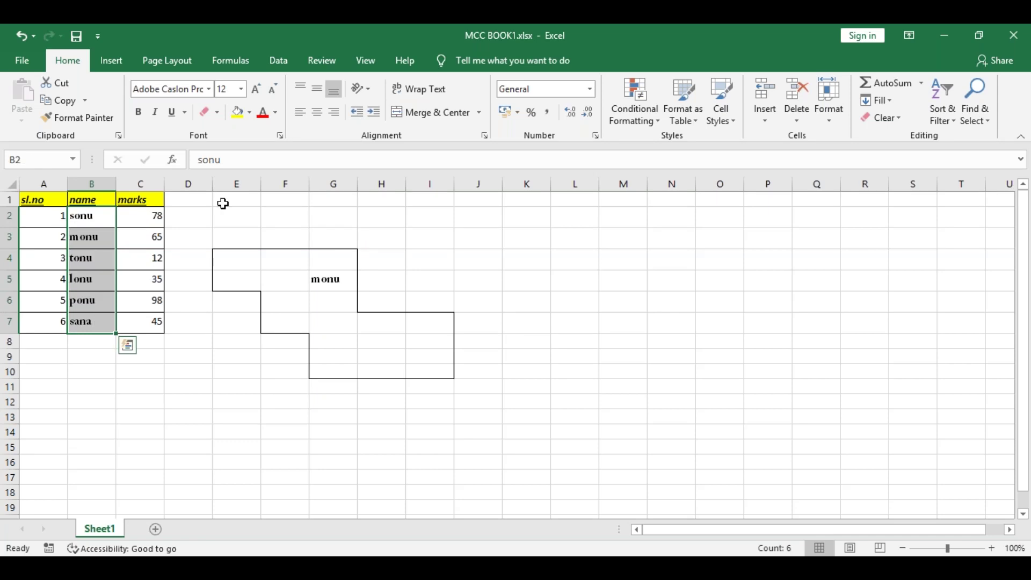
left_click(276, 113)
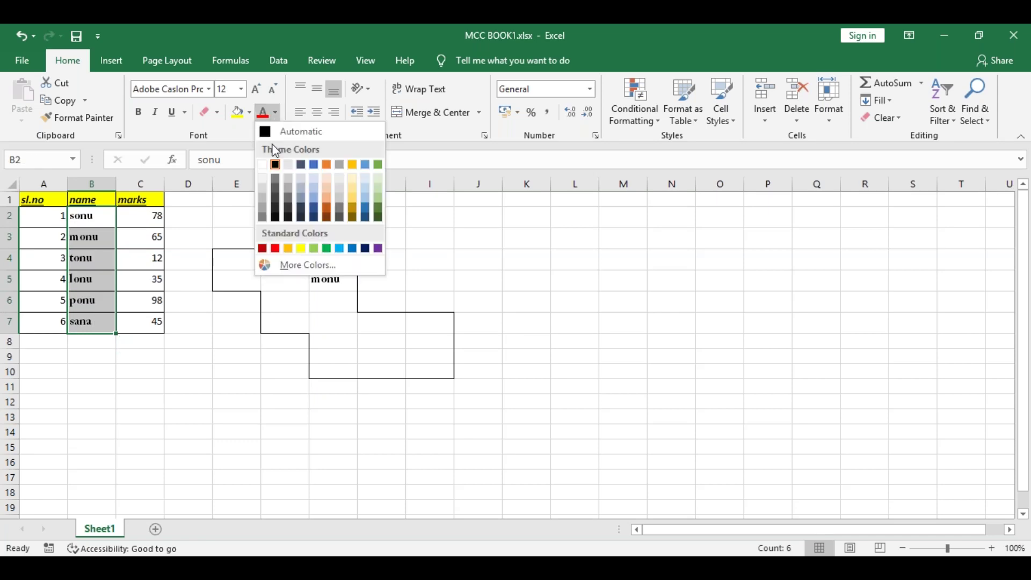
left_click(275, 249)
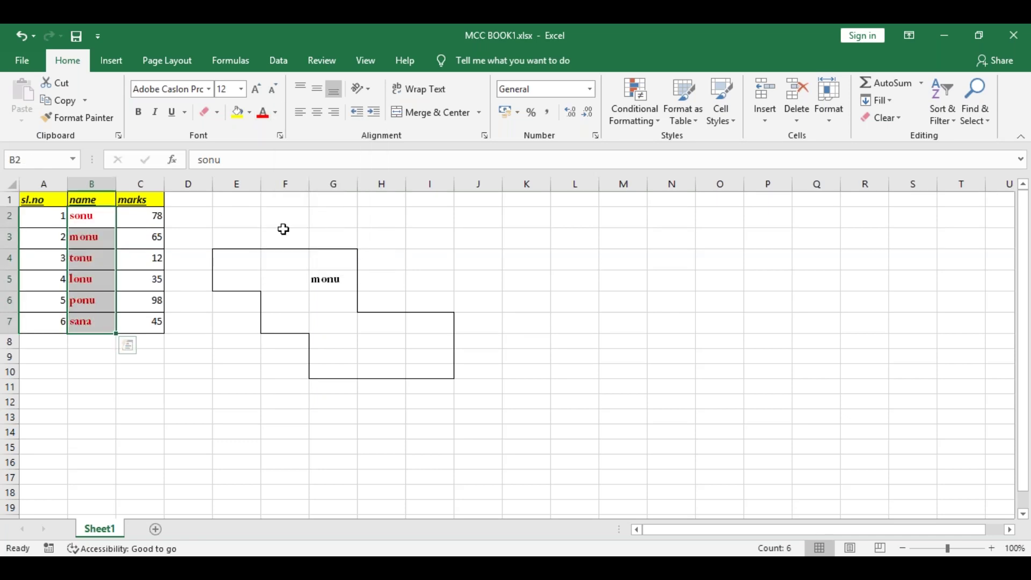
left_click(276, 114)
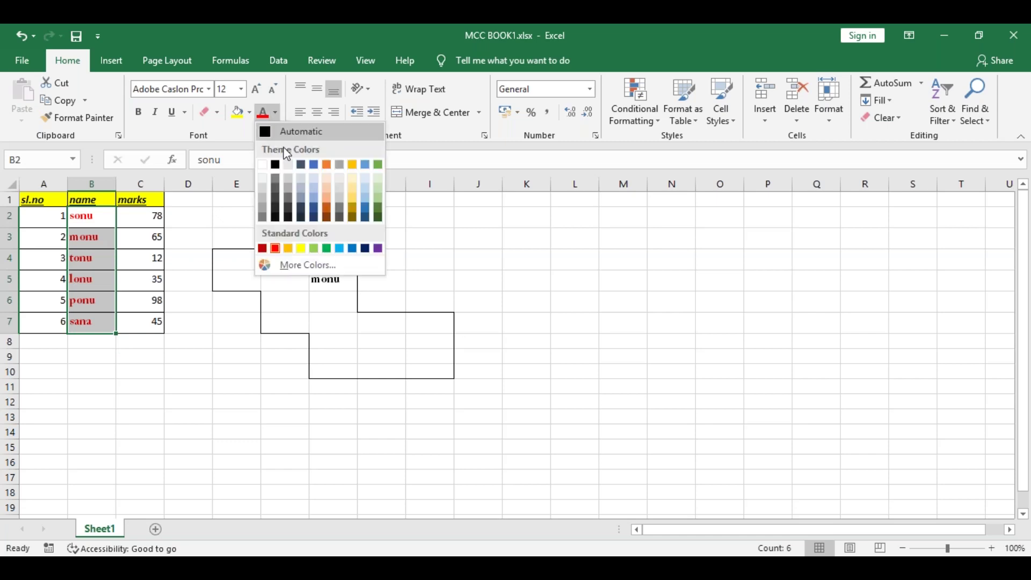
left_click(314, 166)
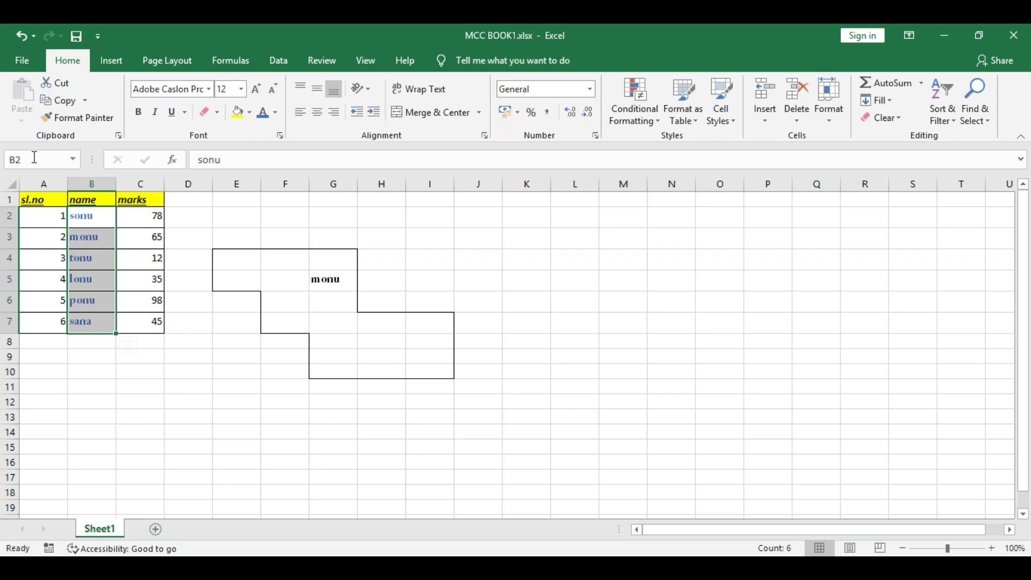
left_click(107, 221)
left_click(98, 239)
left_click(100, 262)
left_click(103, 276)
left_click(108, 217)
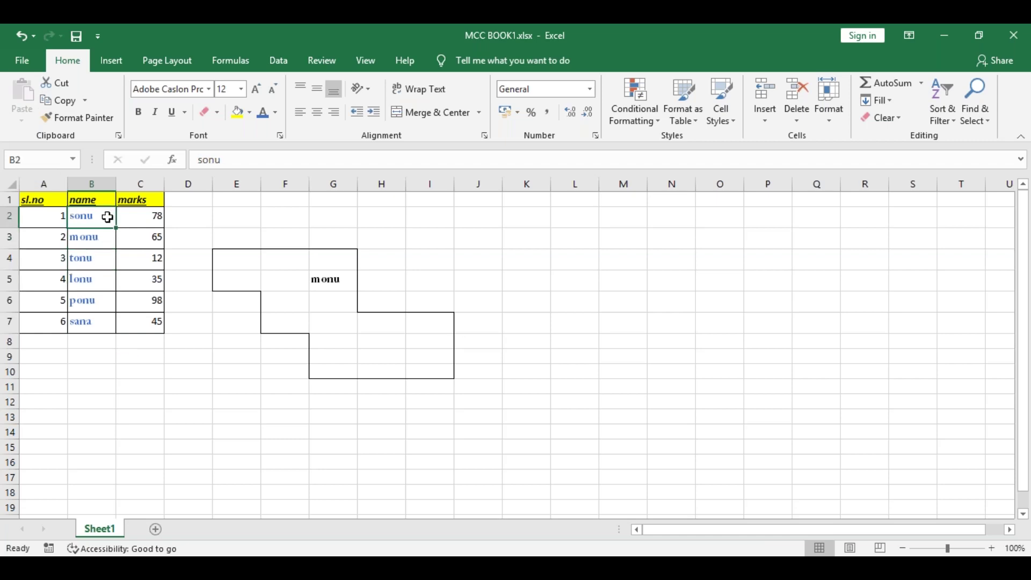
left_click(241, 90)
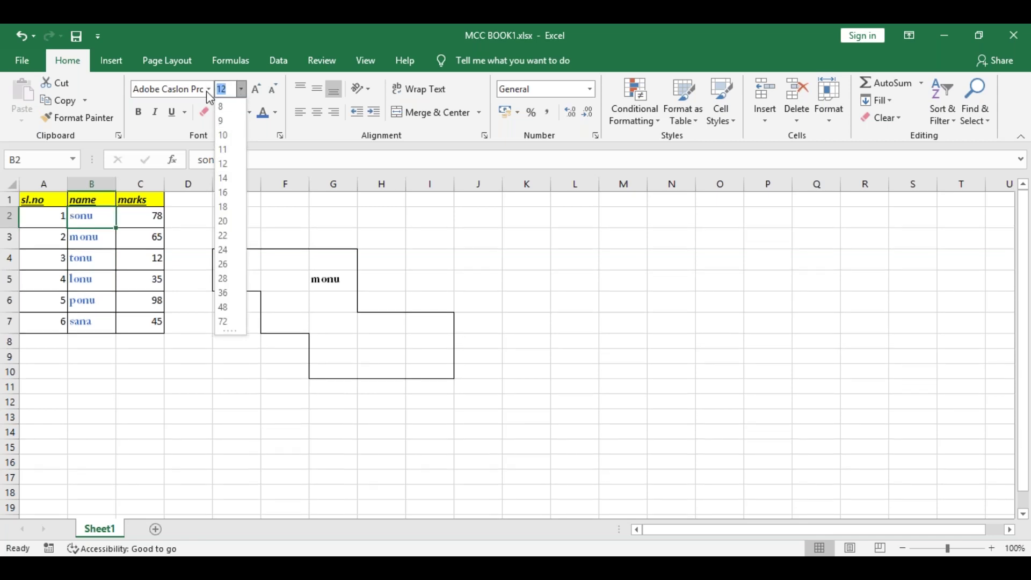
left_click(208, 94)
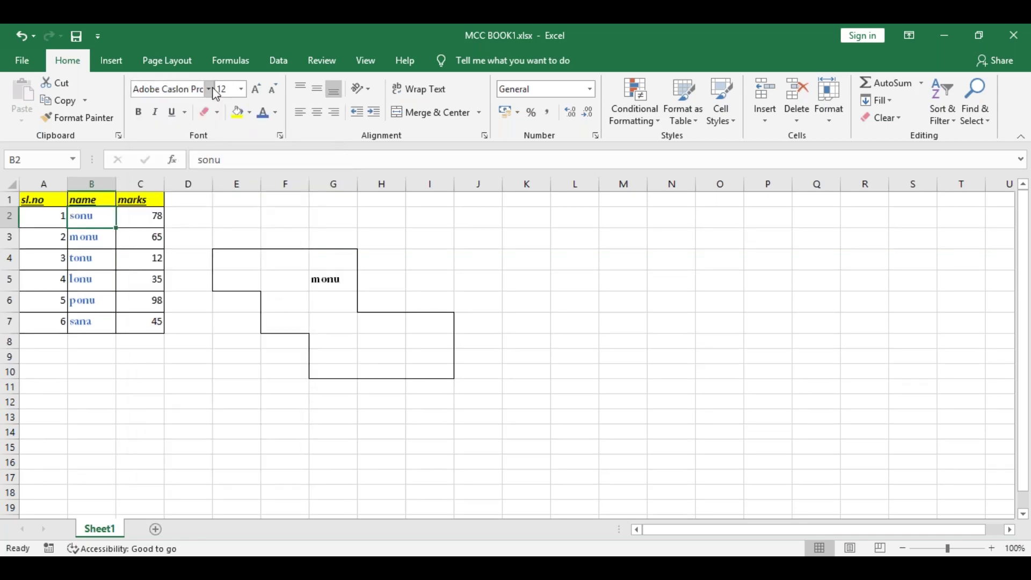
left_click(209, 89)
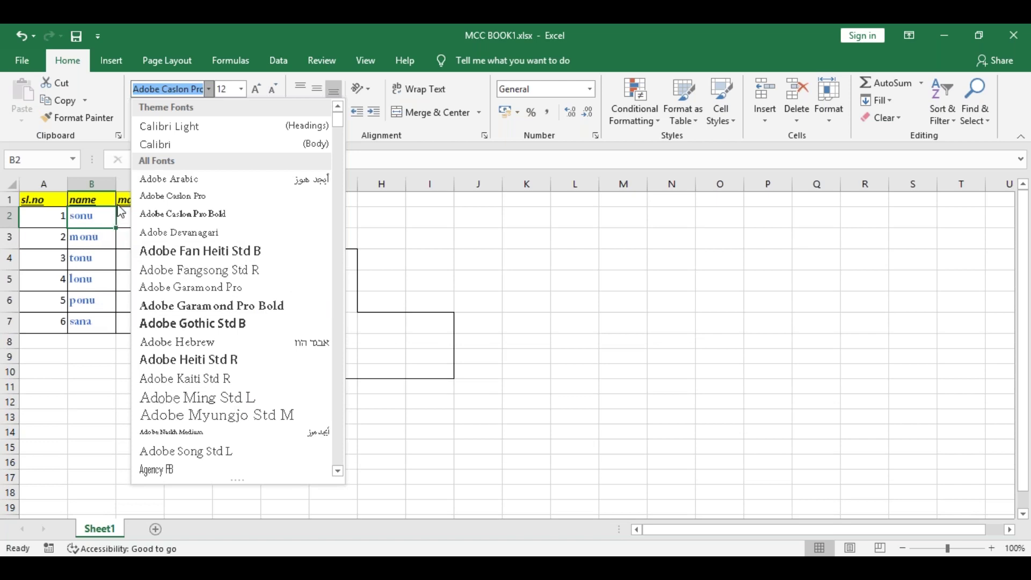
left_click(210, 90)
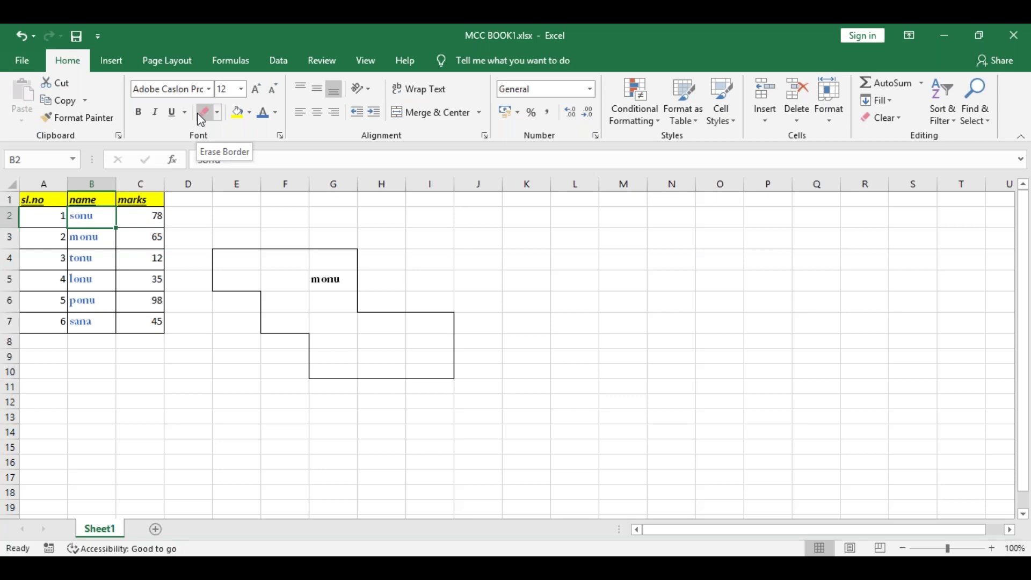
left_click(203, 112)
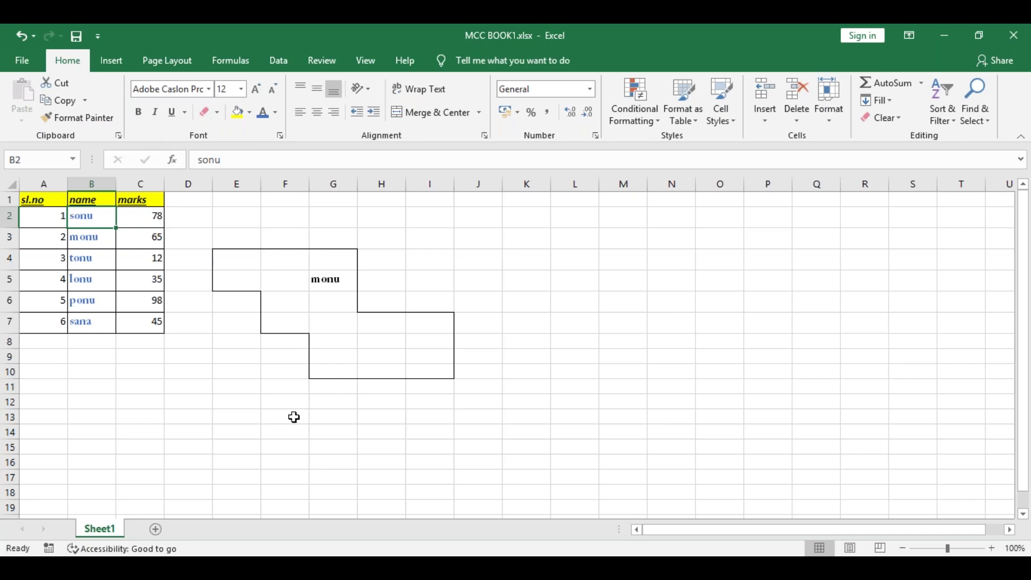
scroll(259, 324, "down", 3)
scroll(260, 324, "up", 3)
Remove all borders from the range E3:J13 beside the marks table with No Border
left_click(470, 237)
left_click_drag(223, 237, 478, 410)
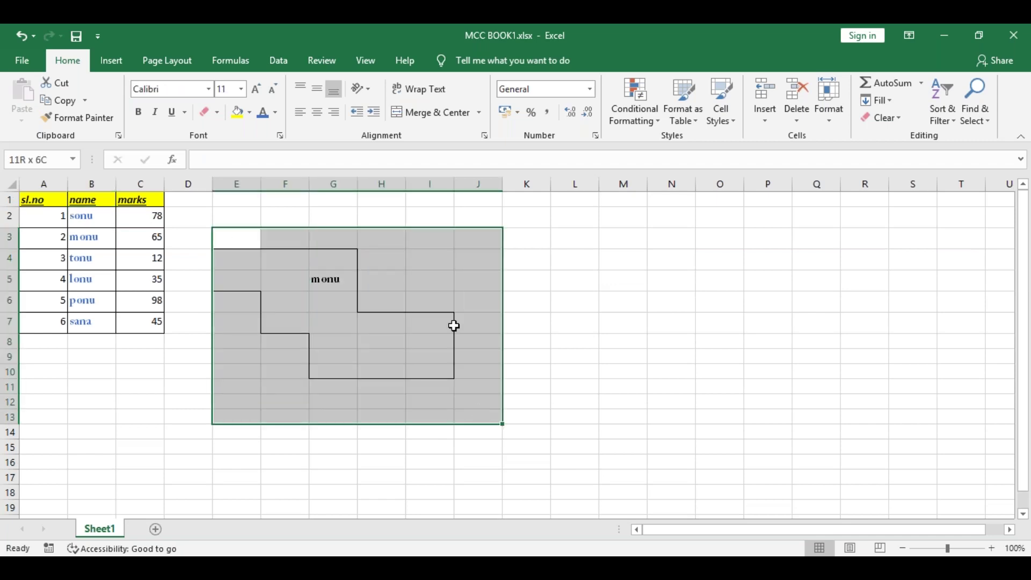
left_click(217, 113)
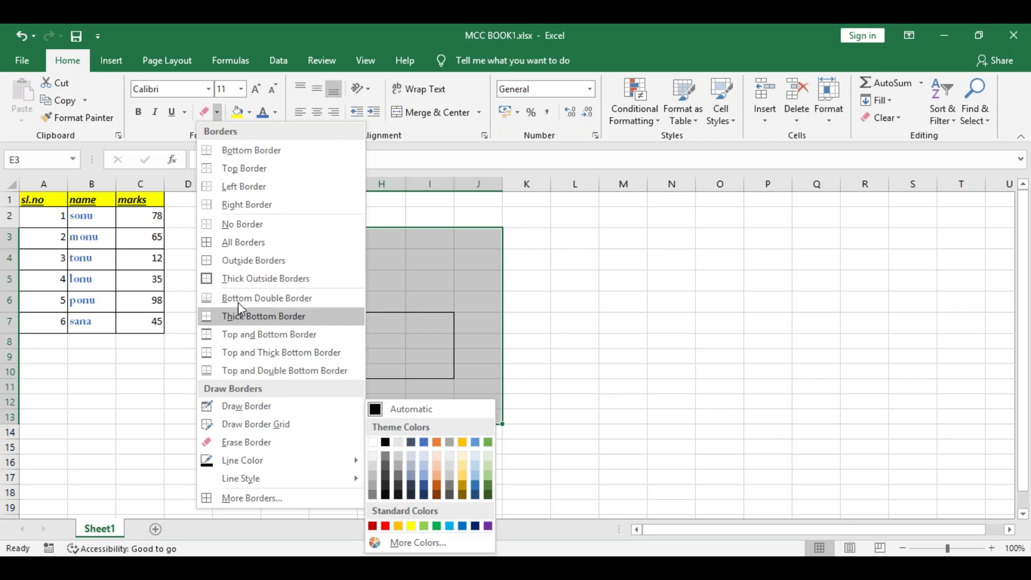
left_click(263, 224)
left_click(433, 369)
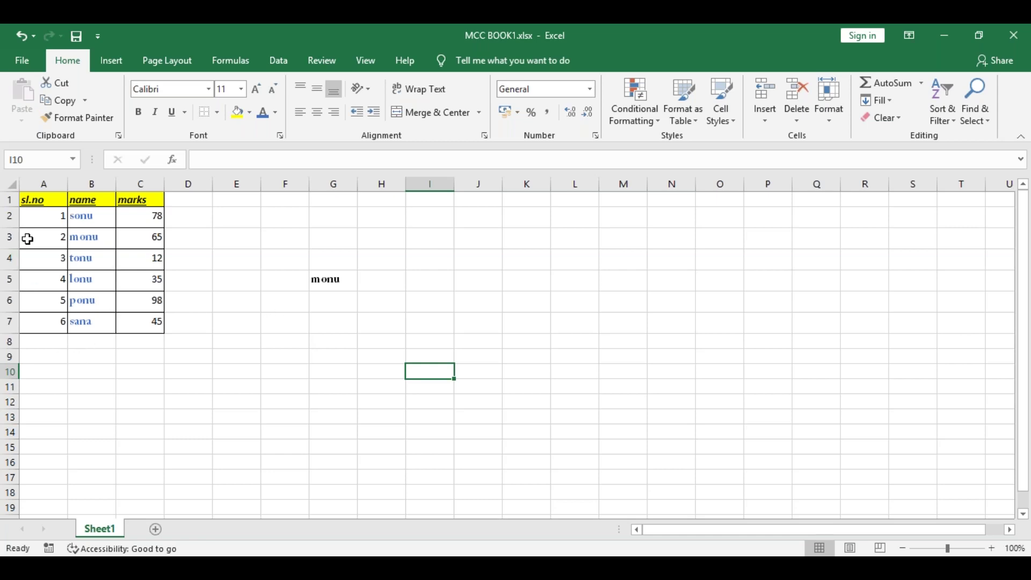
left_click(33, 202)
left_click_drag(43, 201, 140, 330)
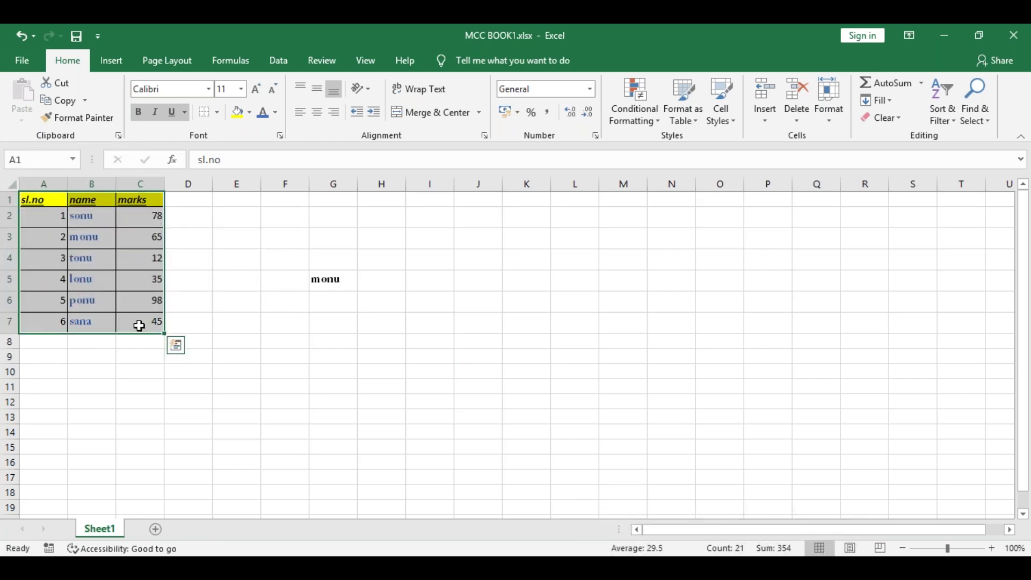
key("ctrl+c")
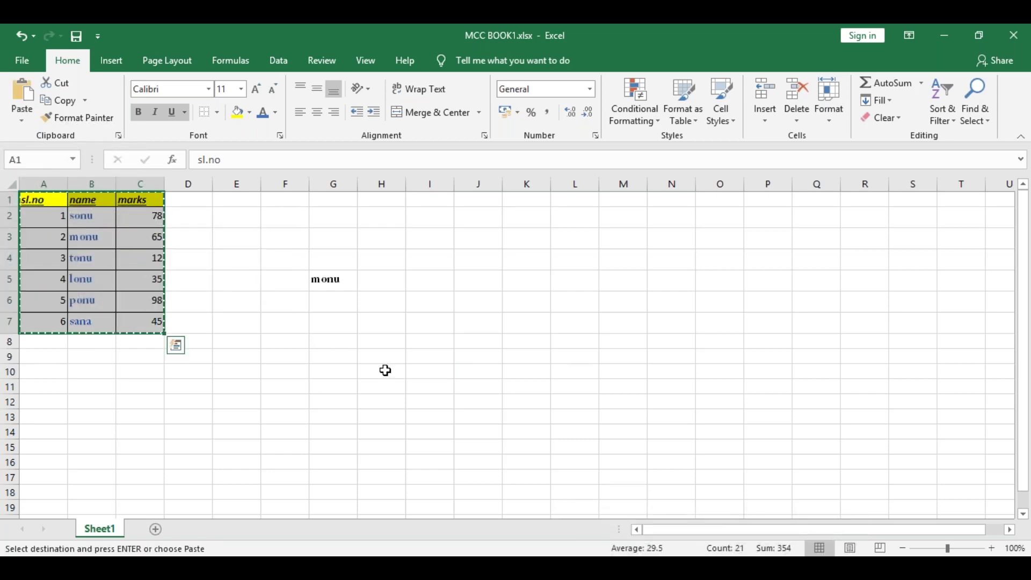
Delete the stray name in cell G5
left_click(329, 285)
key("BackSpace")
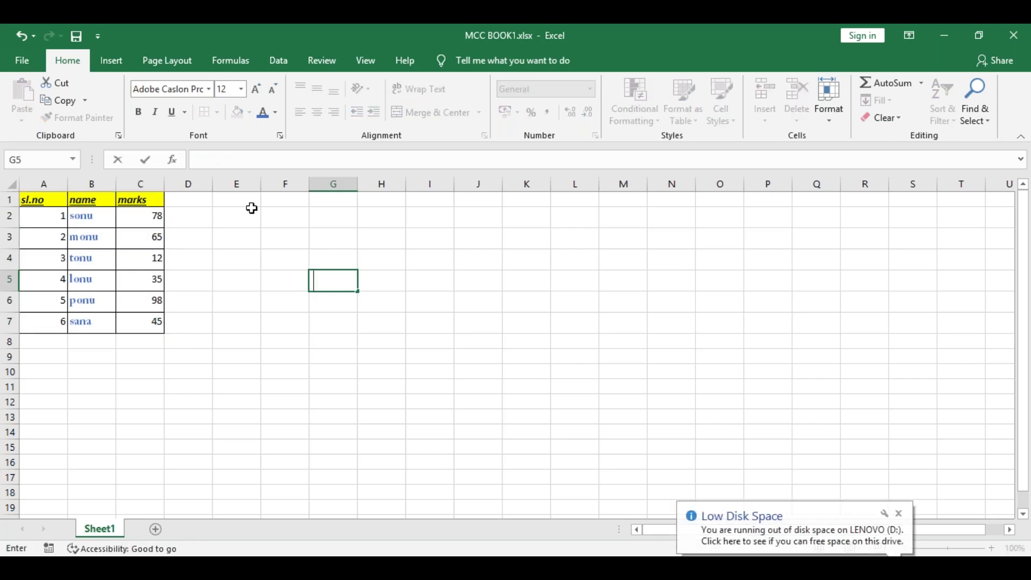
left_click(248, 210)
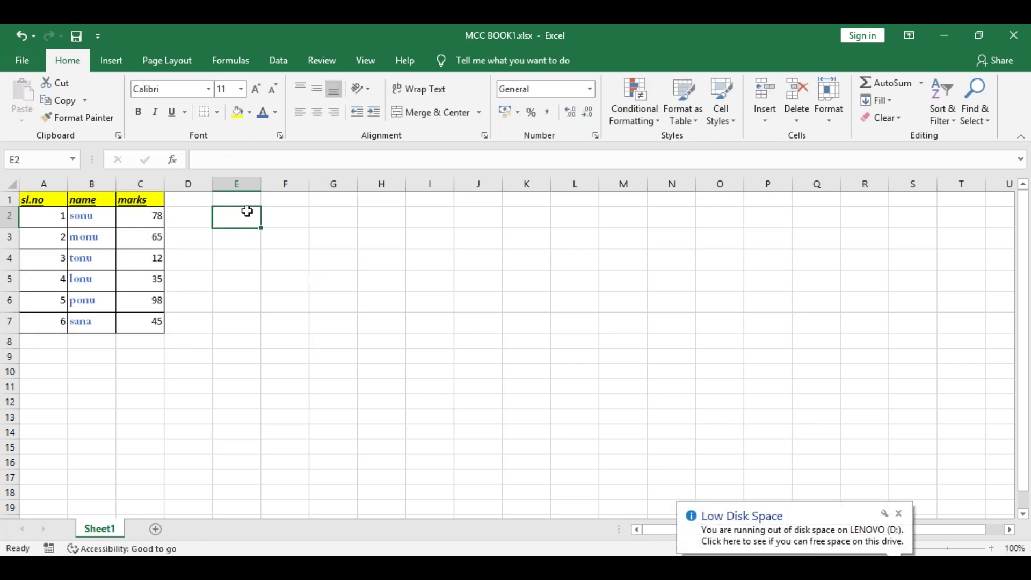
left_click(278, 221)
Copy the marks table A1:C7 and paste the copy with its formatting starting at cell E3
left_click_drag(43, 204, 151, 321)
key("ctrl+c")
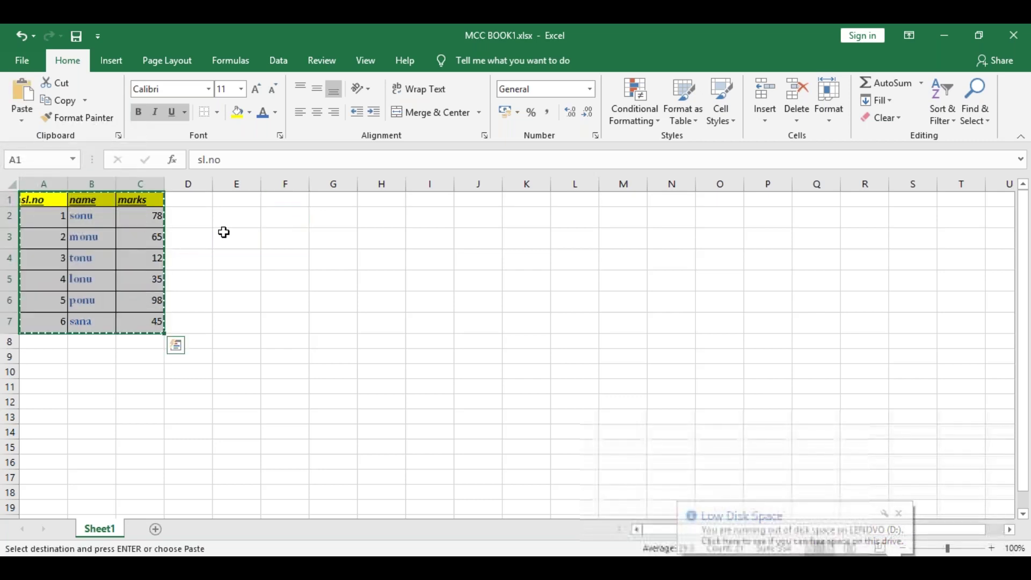
left_click(236, 233)
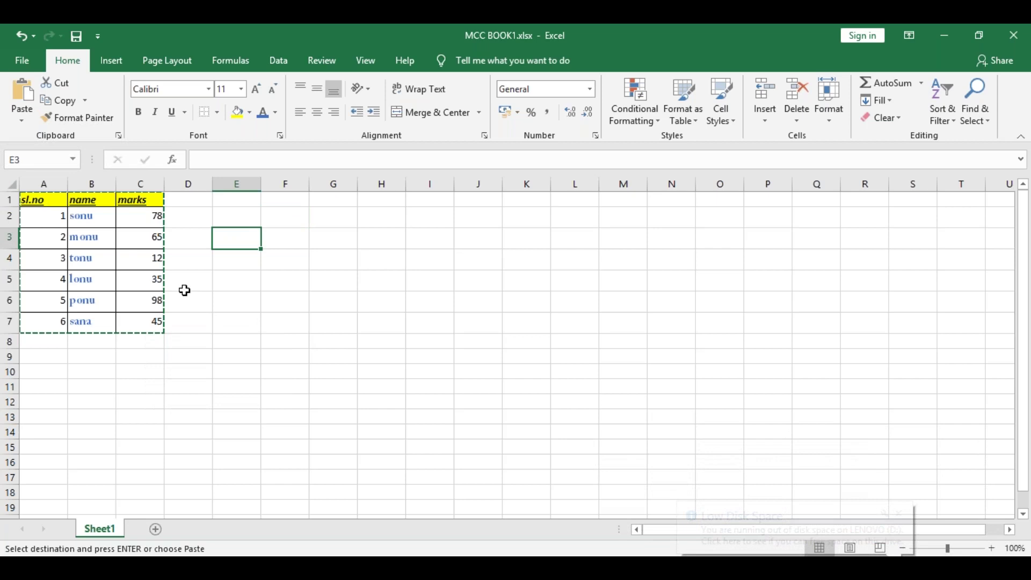
key("Return")
left_click(475, 346)
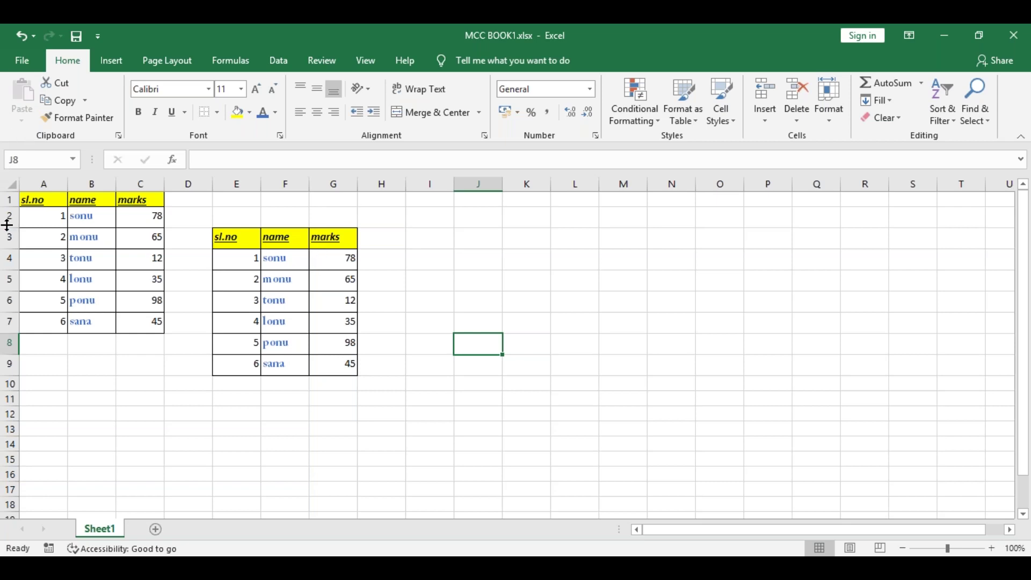
Copy the marks table A1:C7 and paste it with its full formatting starting at cell I6
left_click_drag(30, 199, 140, 321)
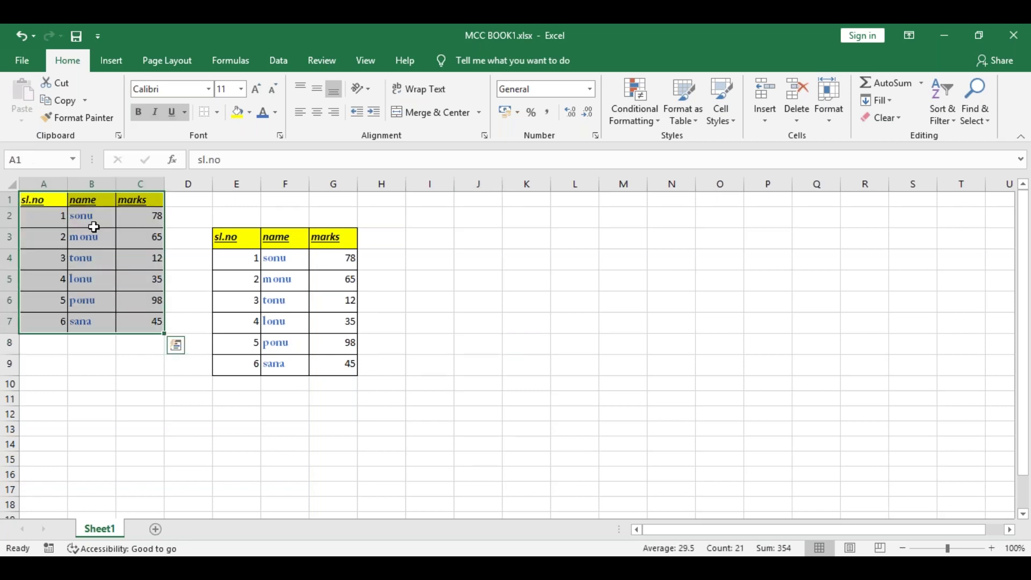
left_click(76, 100)
left_click(446, 294)
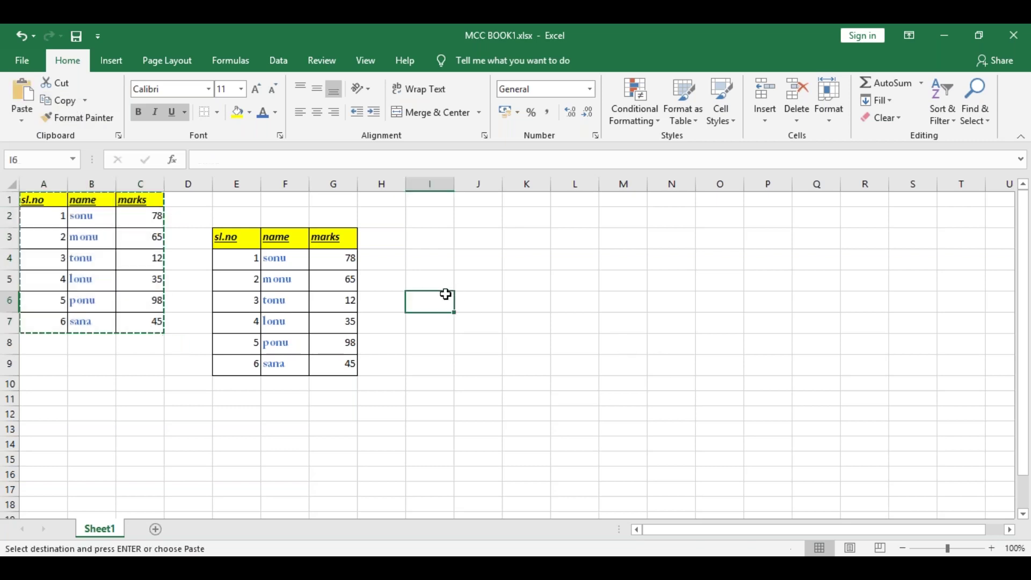
left_click(23, 125)
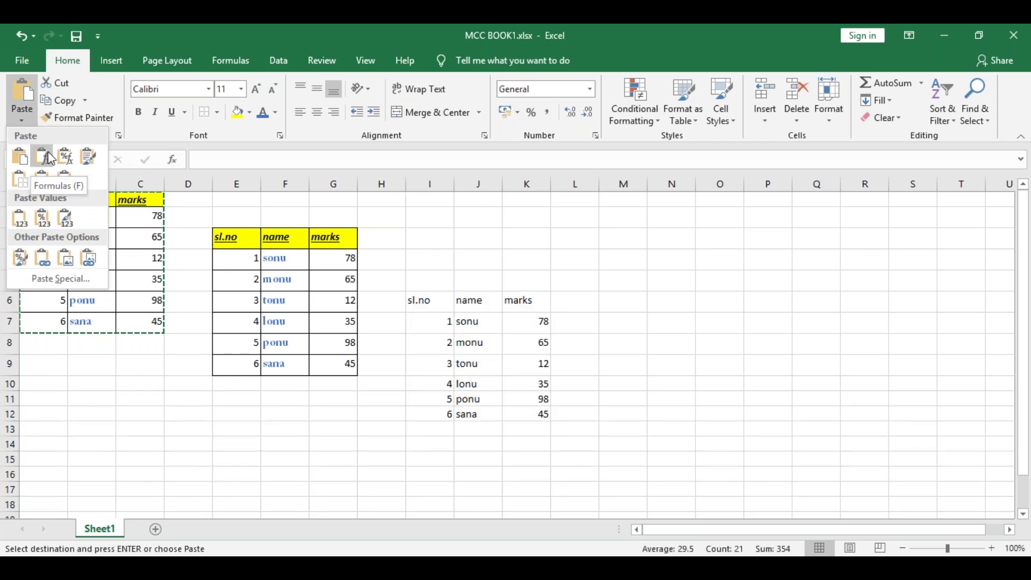
left_click(24, 167)
Paste the copied marks table starting at cell M6 using the Formulas paste option
left_click(578, 302)
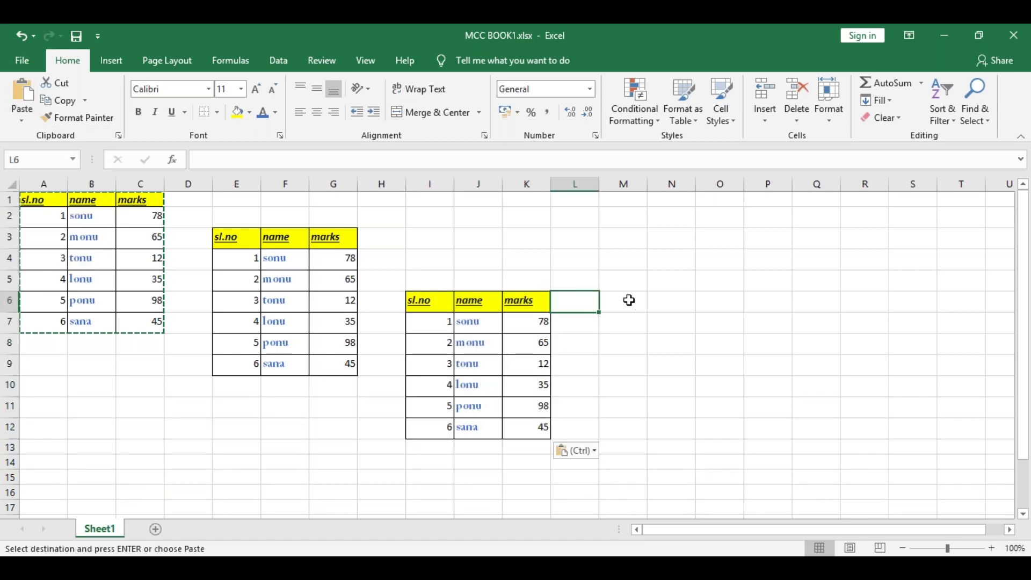
left_click(628, 301)
left_click_drag(690, 529, 764, 533)
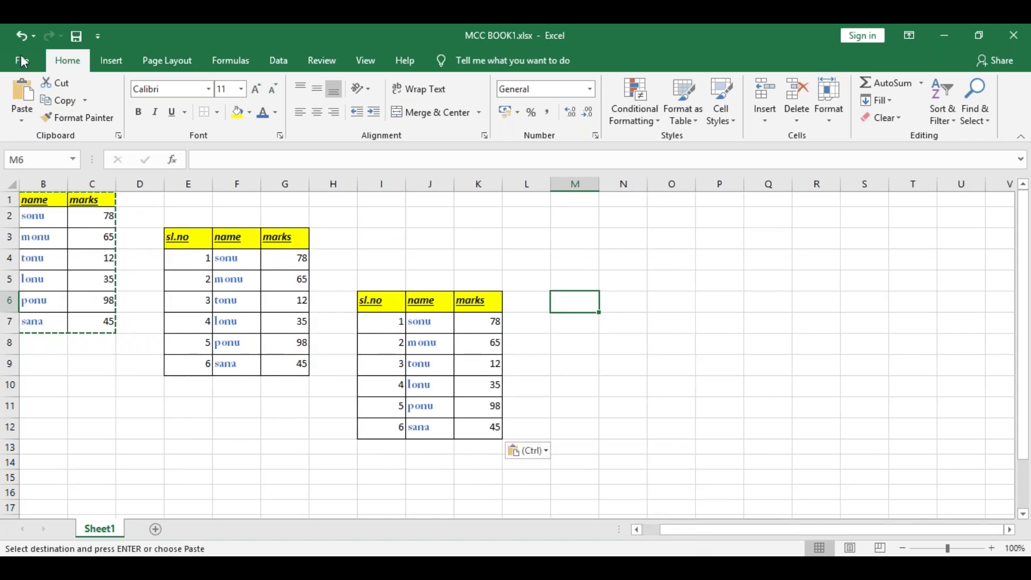
left_click(22, 114)
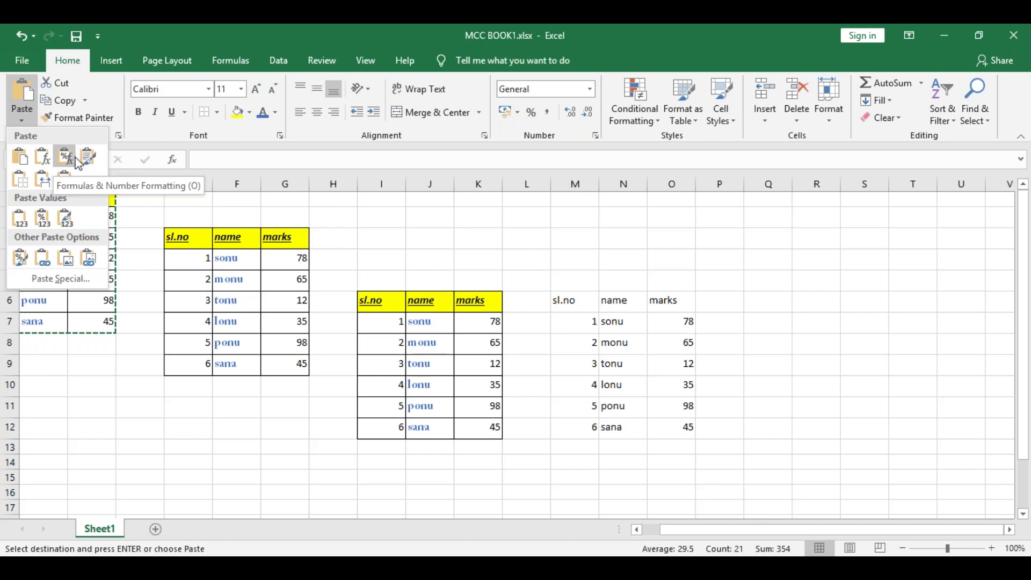
left_click(45, 163)
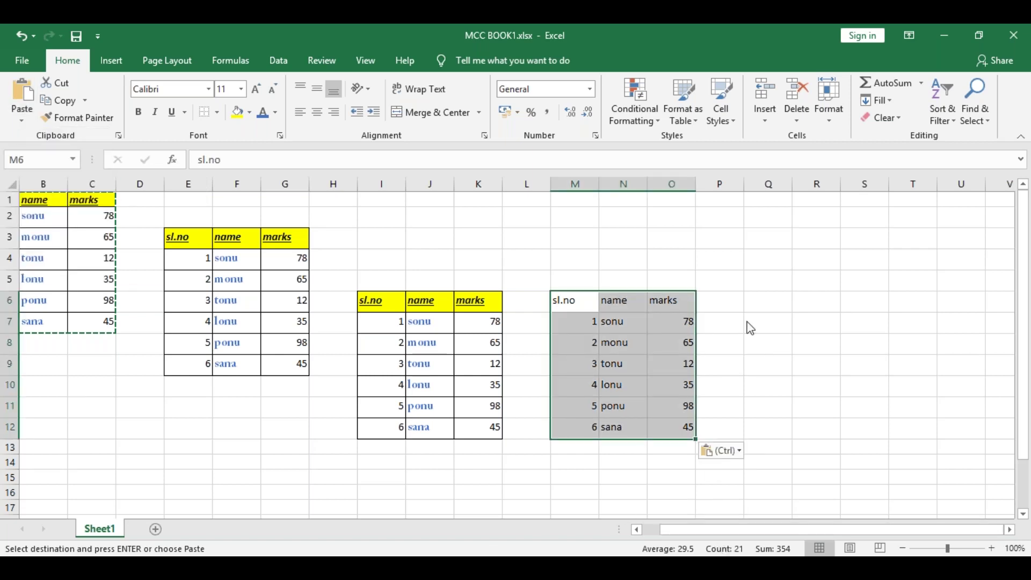
Paste the copied marks table starting at cell Q6 using the Keep Source Formatting option
left_click(720, 302)
key("Right")
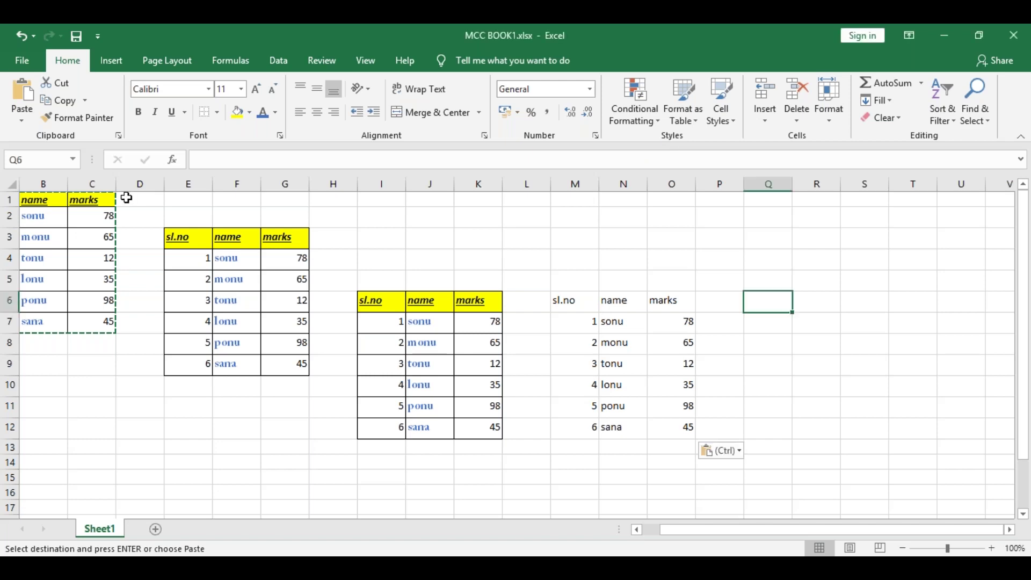
left_click(21, 123)
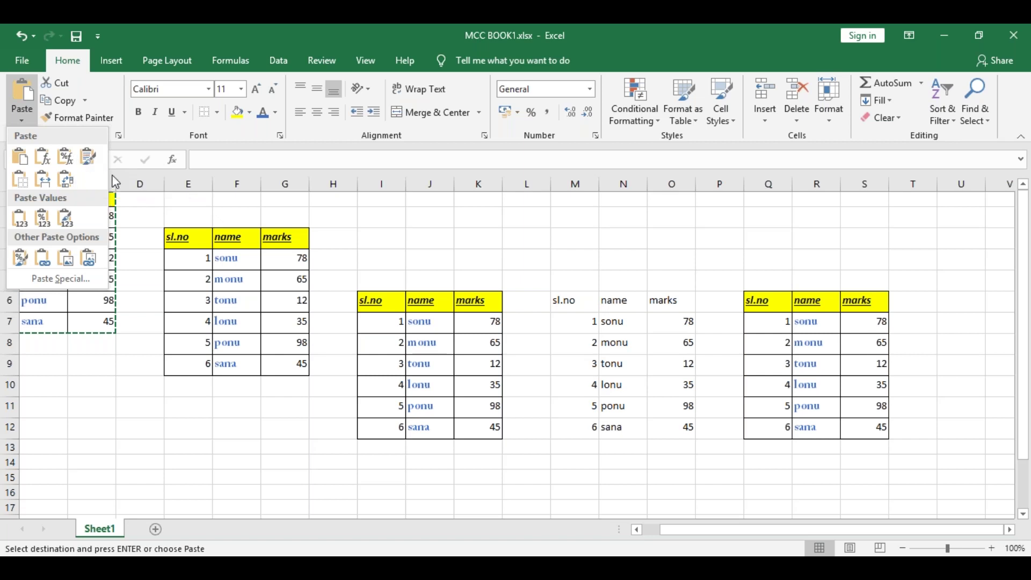
left_click(86, 157)
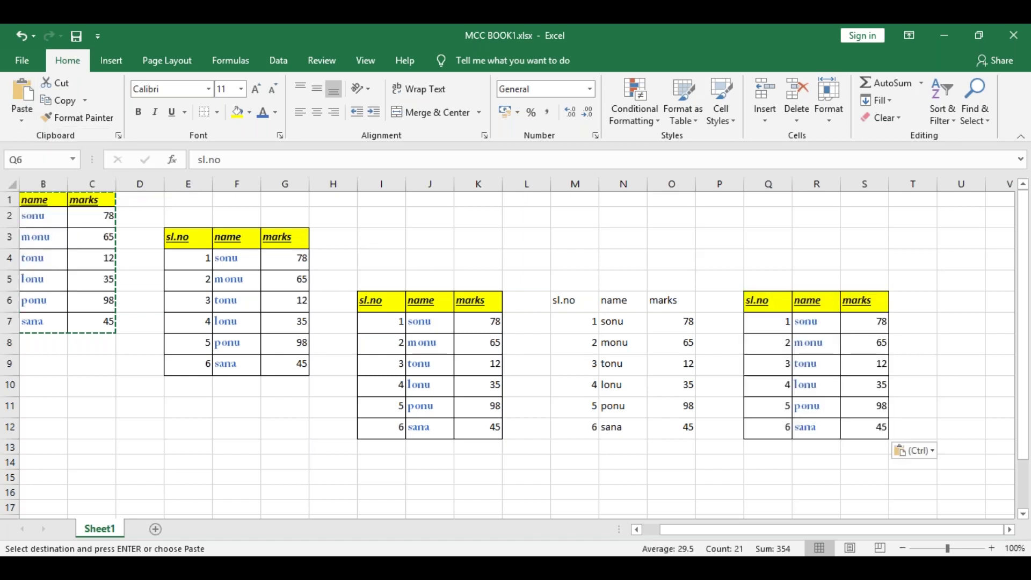
Paste the copied marks table starting at cell U6 using the No Borders option
left_click(961, 301)
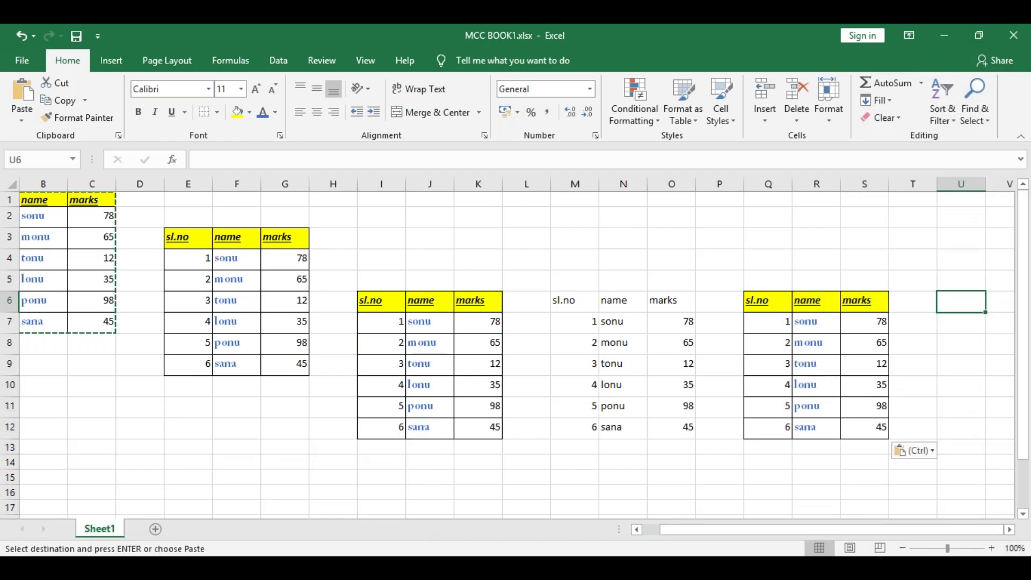
left_click(22, 115)
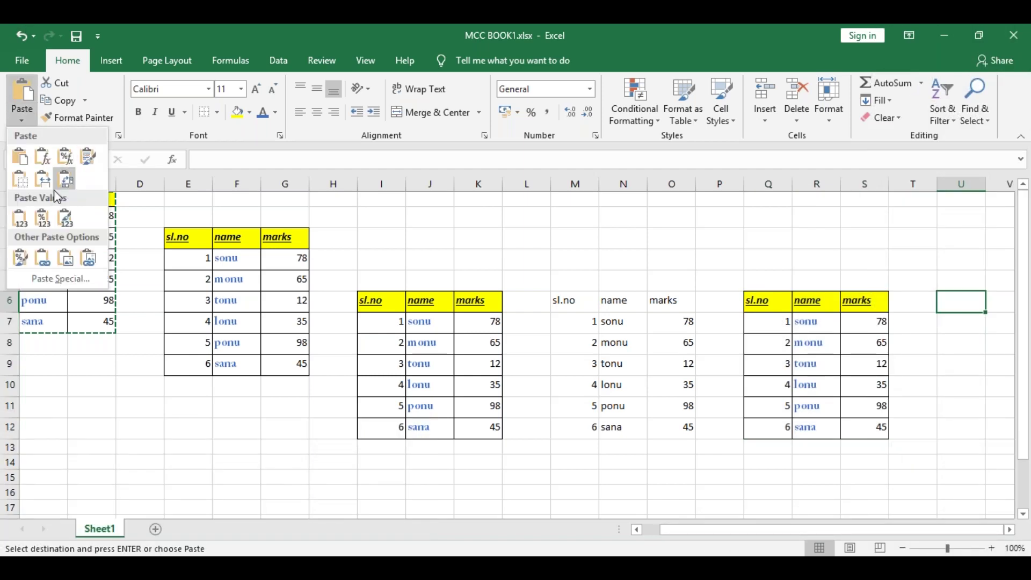
left_click(22, 185)
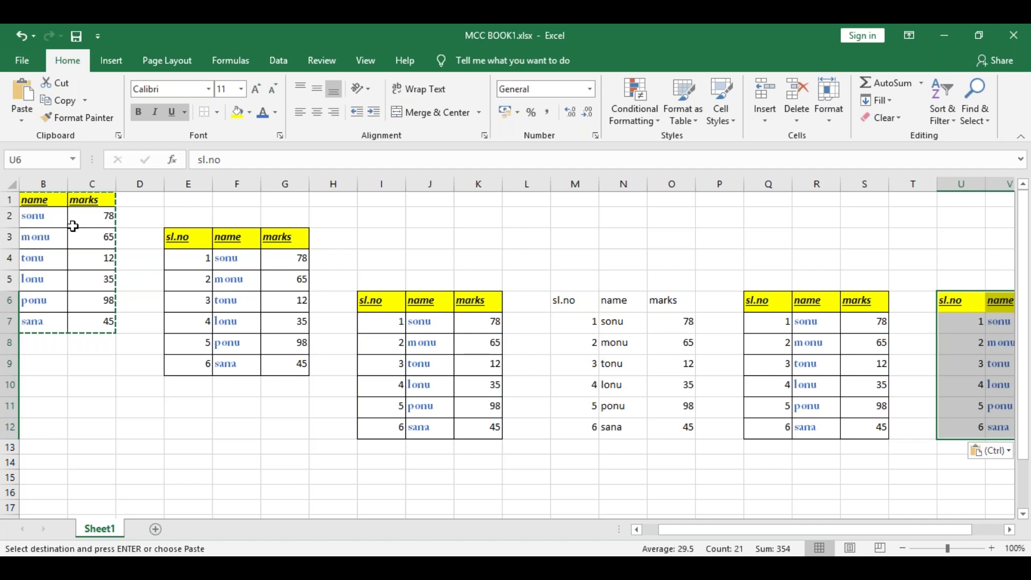
left_click_drag(856, 532, 889, 531)
left_click(961, 491)
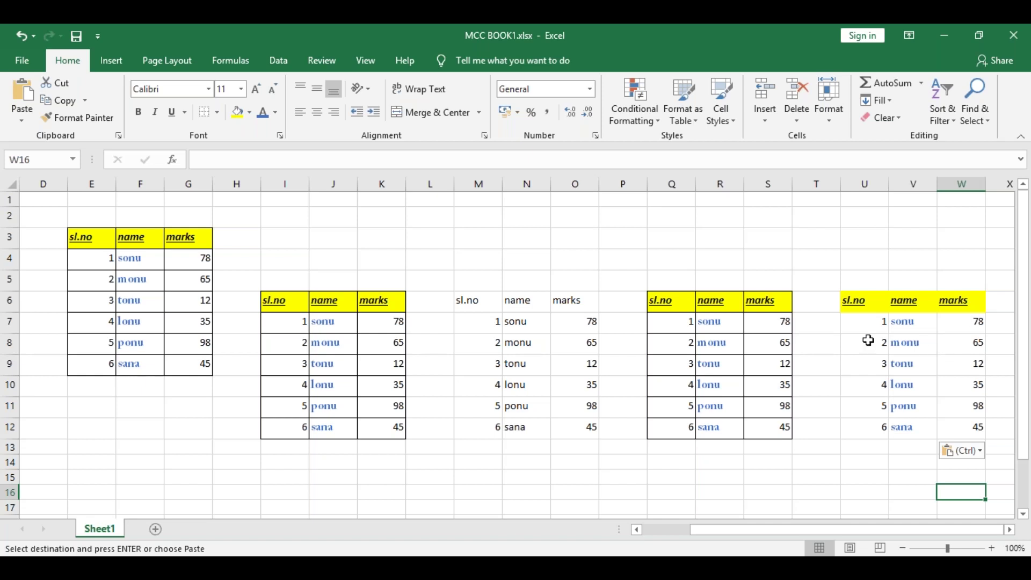
left_click(1004, 305)
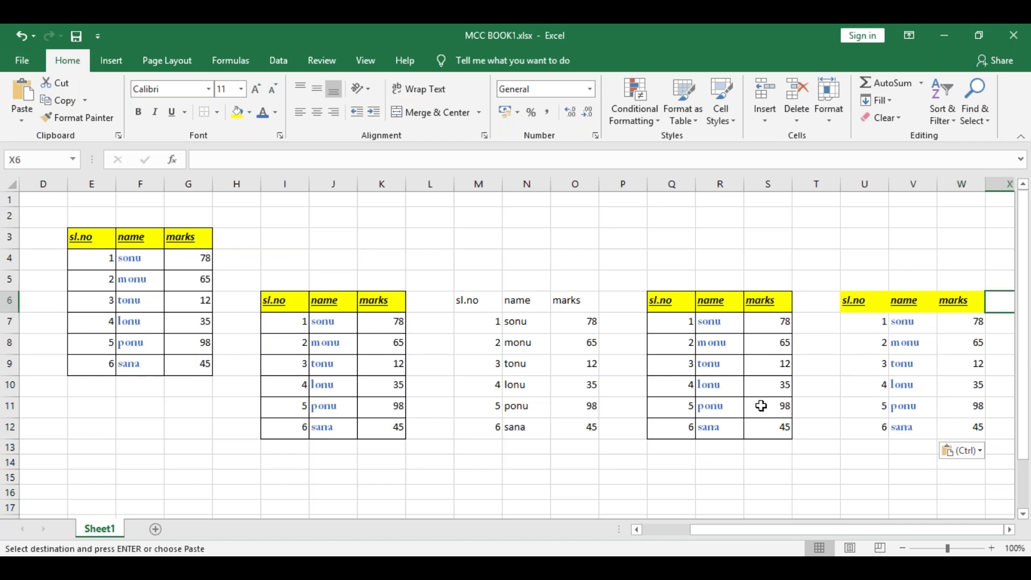
key("Right")
key("Right")
key("Right")
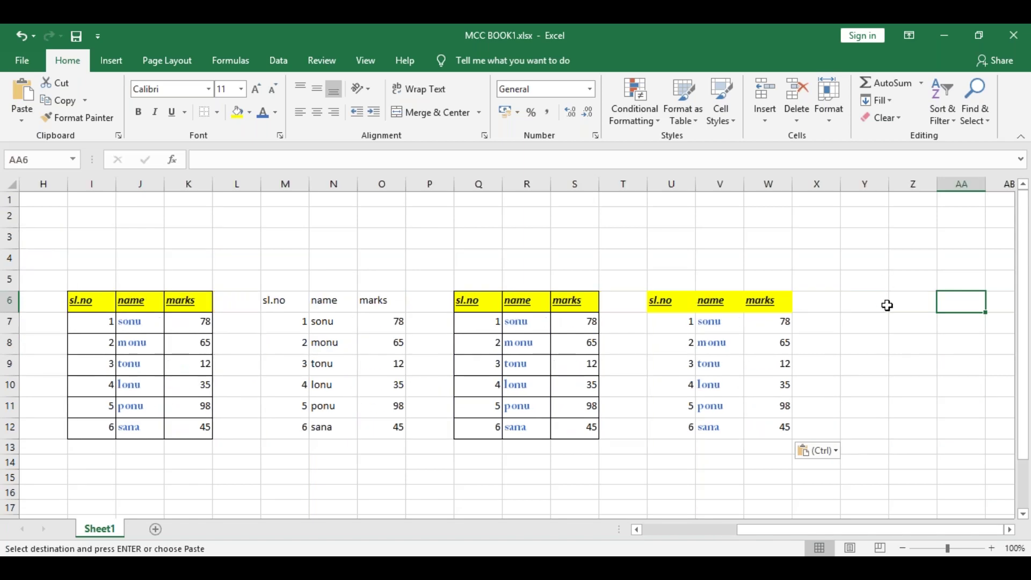
key("Left")
key("Left")
left_click(22, 121)
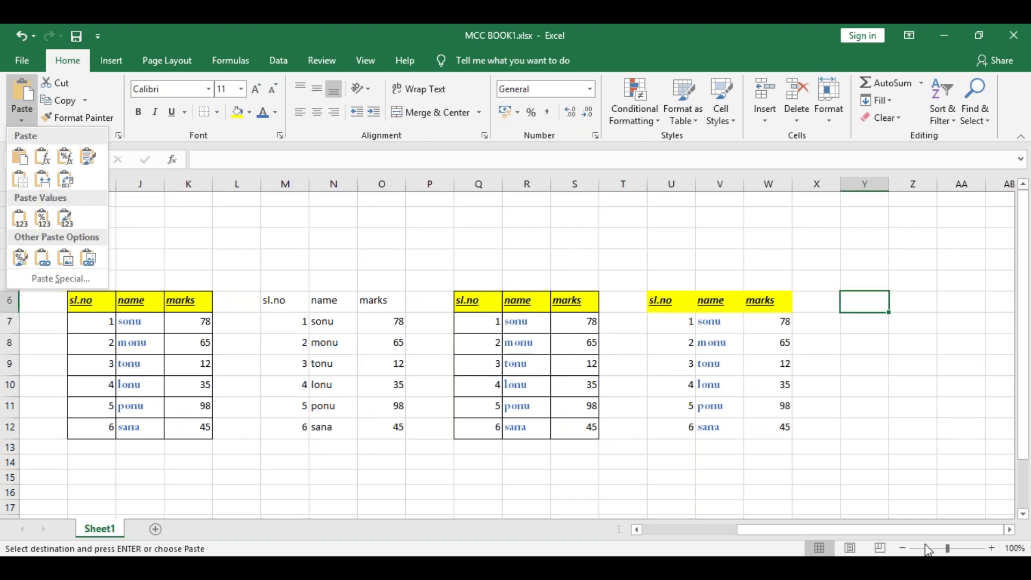
Widen the marks column C of the original table by roughly two thirds
left_click_drag(889, 532, 762, 529)
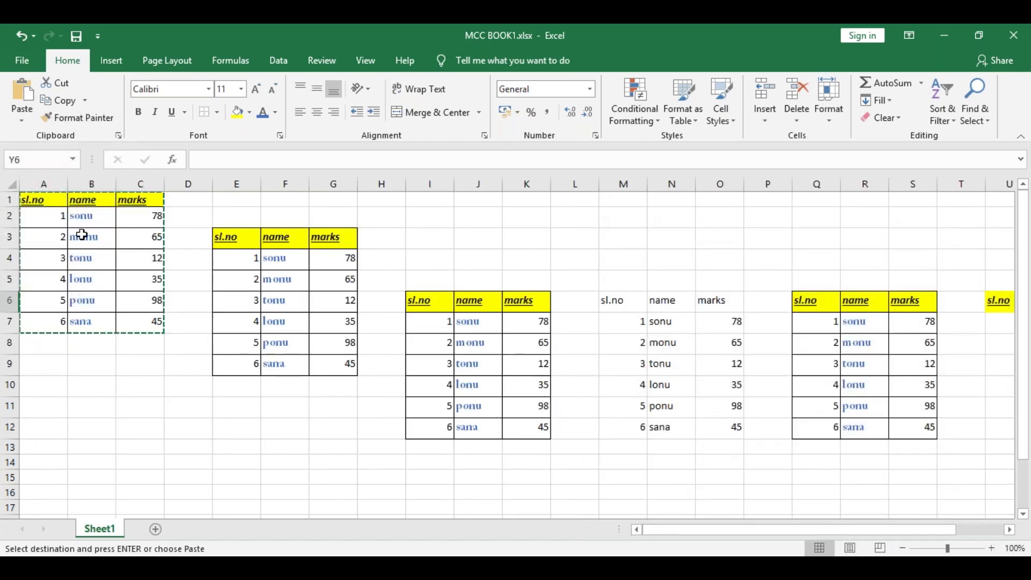
left_click(130, 246)
left_click(170, 198)
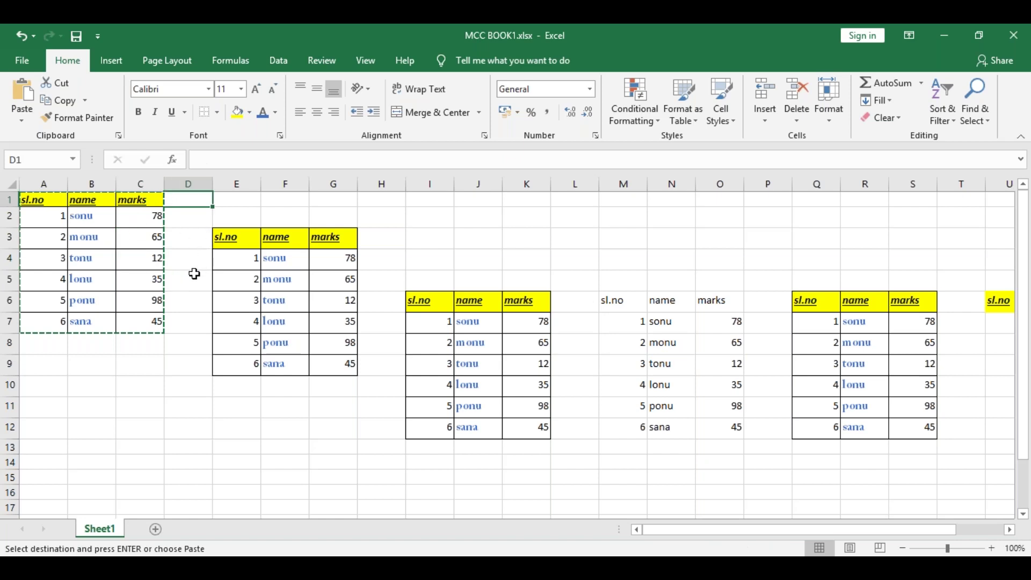
double_click(153, 279)
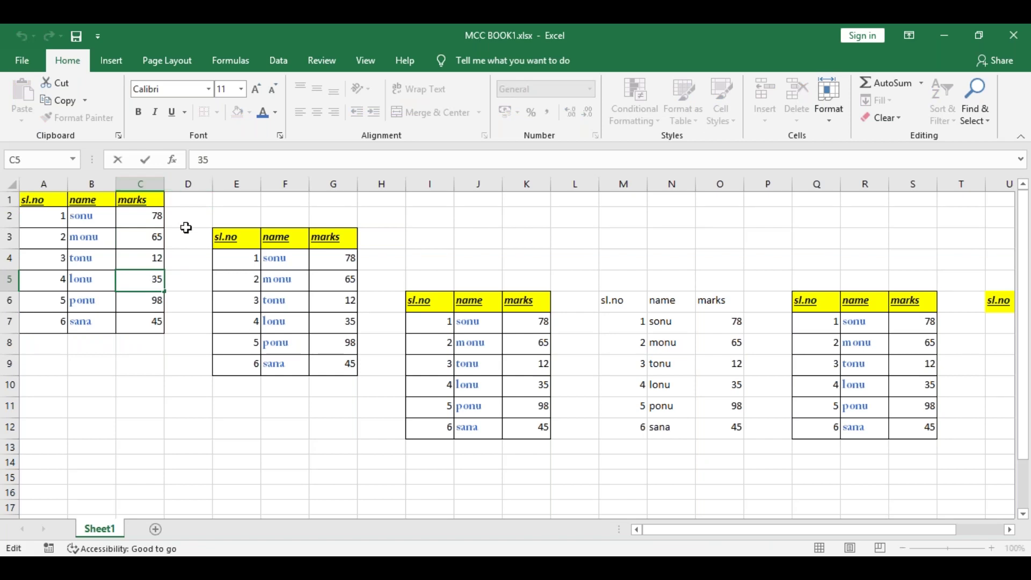
left_click(184, 222)
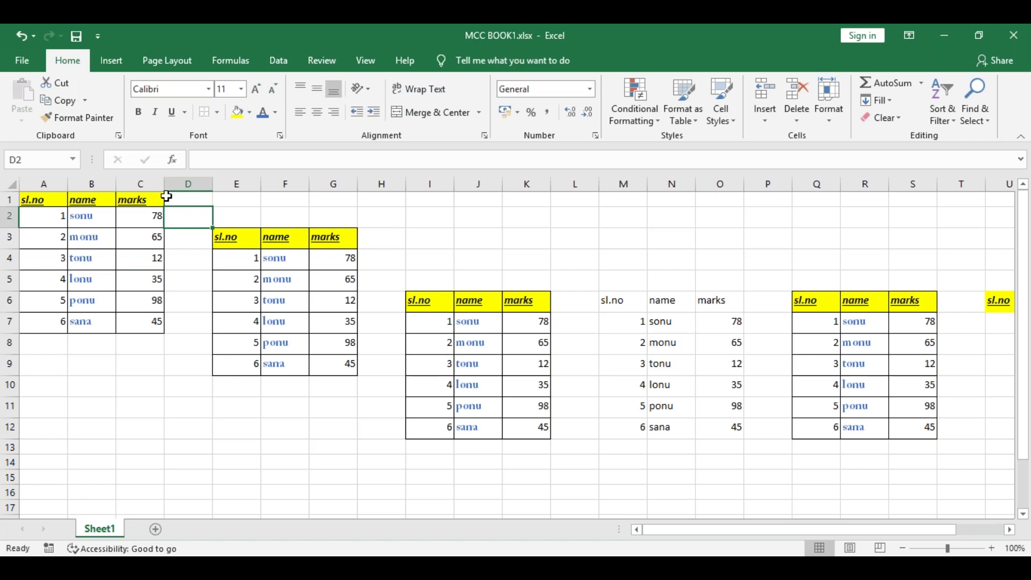
left_click(141, 199)
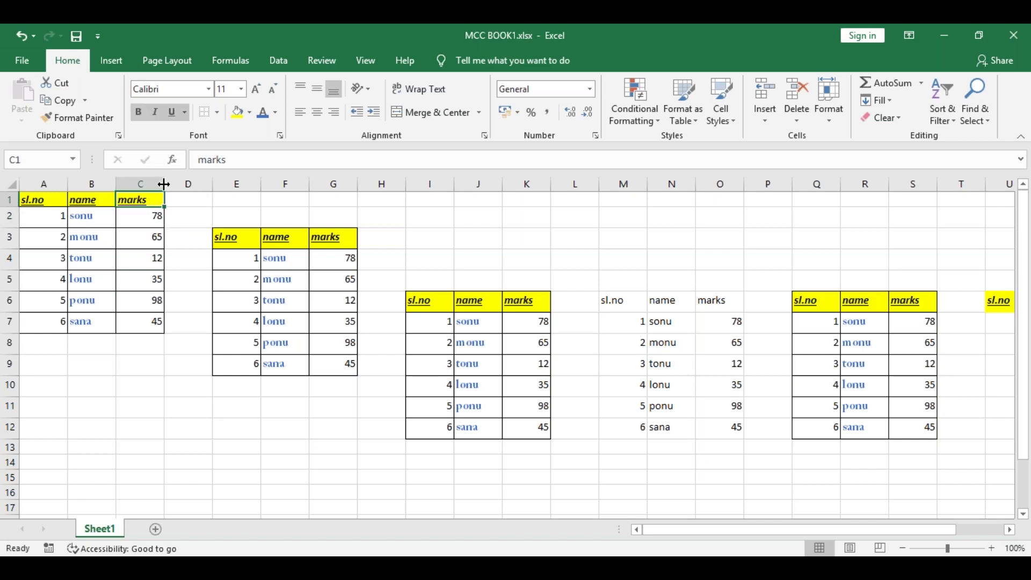
left_click_drag(165, 184, 197, 184)
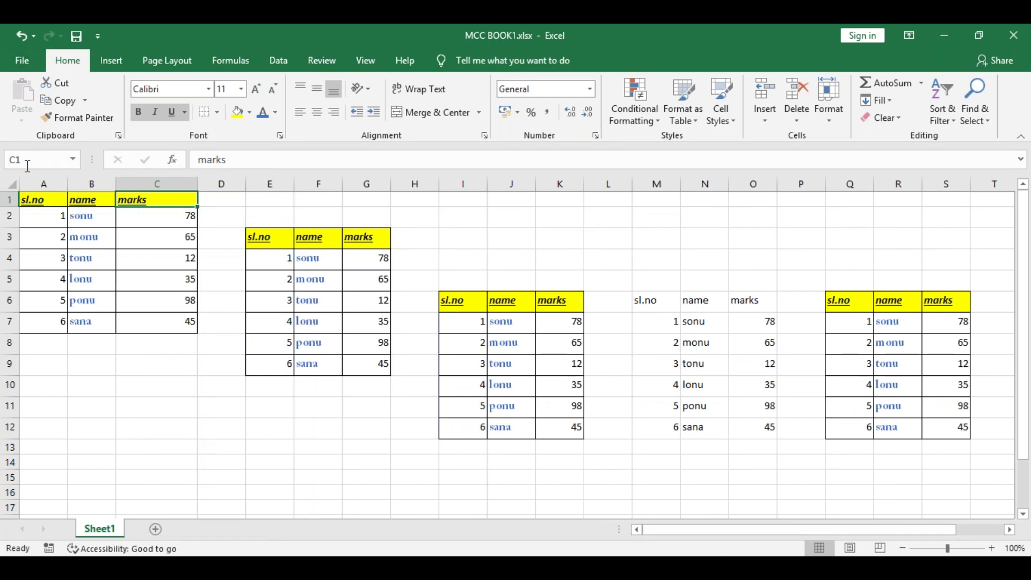
Copy the widened marks table A1:C7 and paste it normally starting at cell B13 to compare column widths
left_click_drag(33, 199, 164, 330)
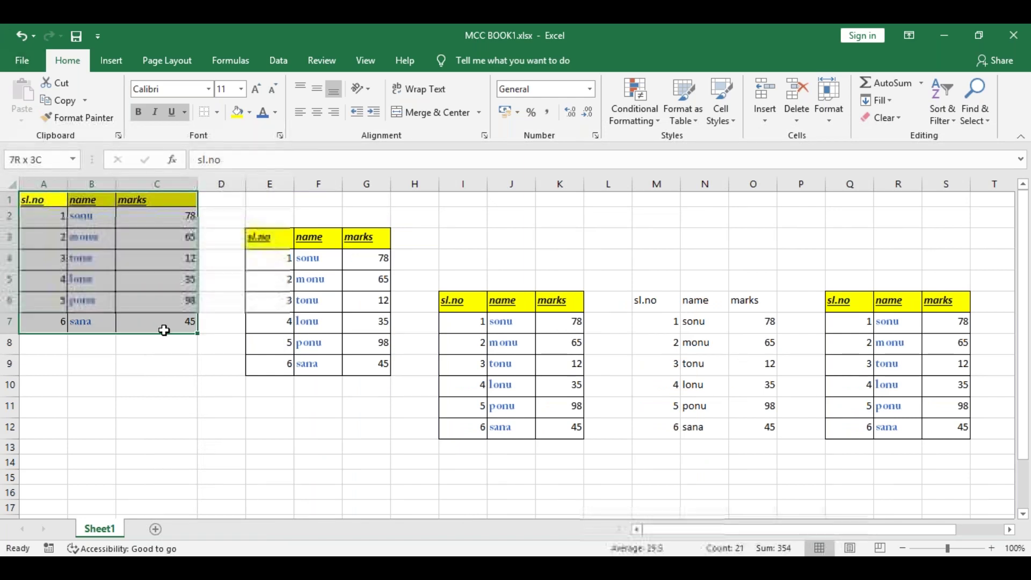
left_click(60, 101)
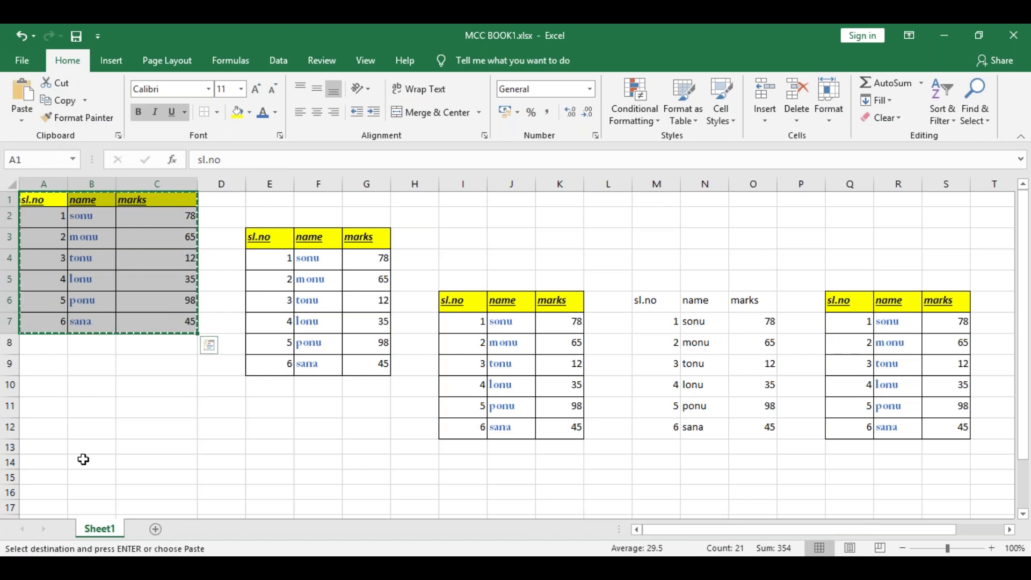
left_click(97, 447)
key("ctrl+v")
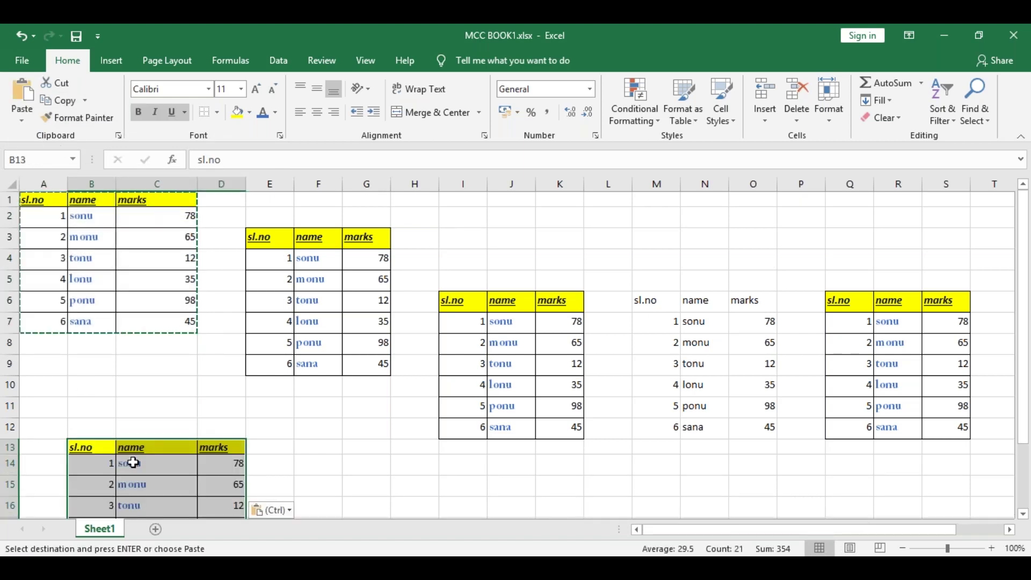
scroll(206, 341, "down", 3)
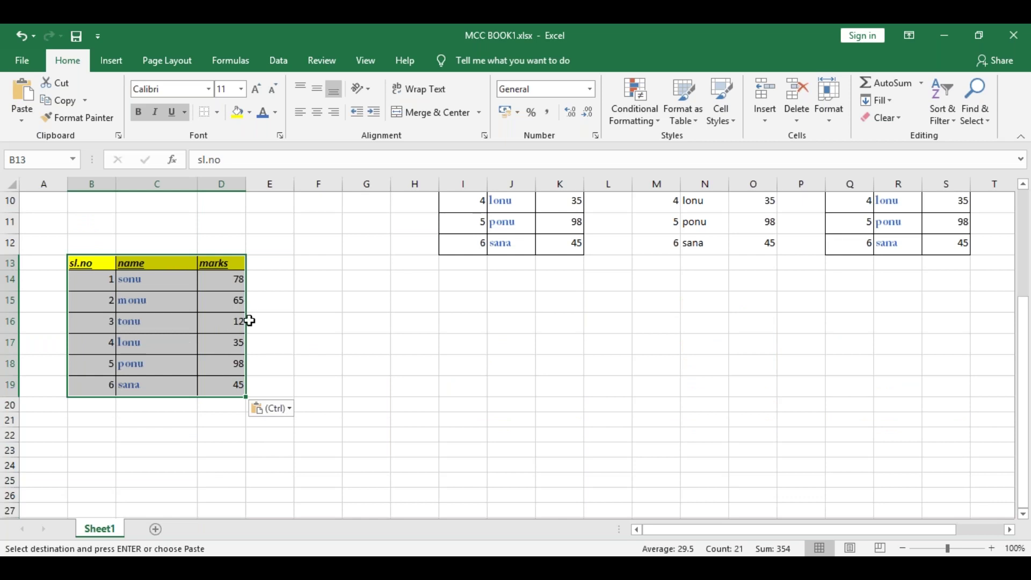
scroll(253, 319, "up", 3)
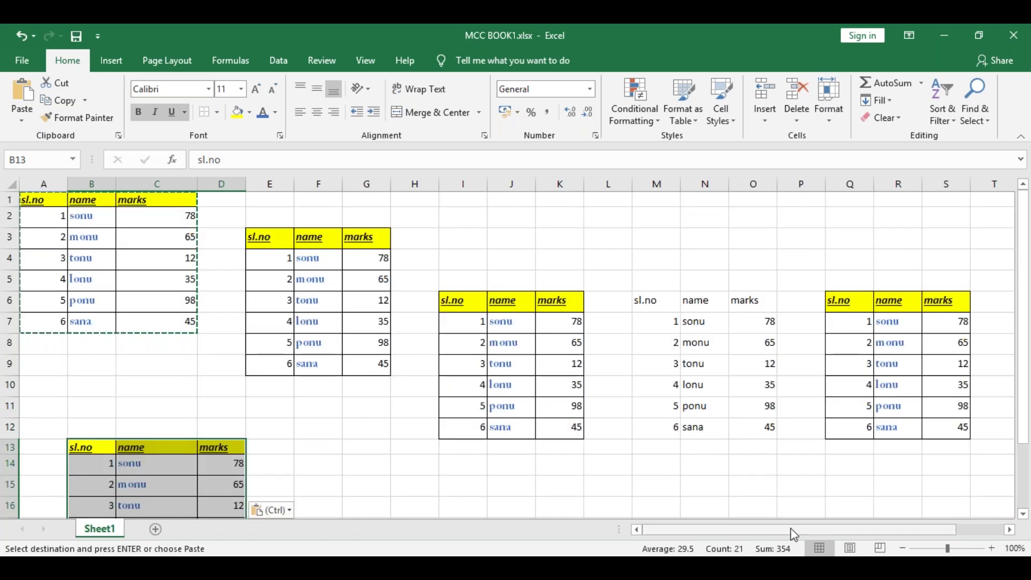
Paste the copied marks table starting at cell Y6 using the Keep Source Column Widths option
left_click_drag(926, 531, 999, 539)
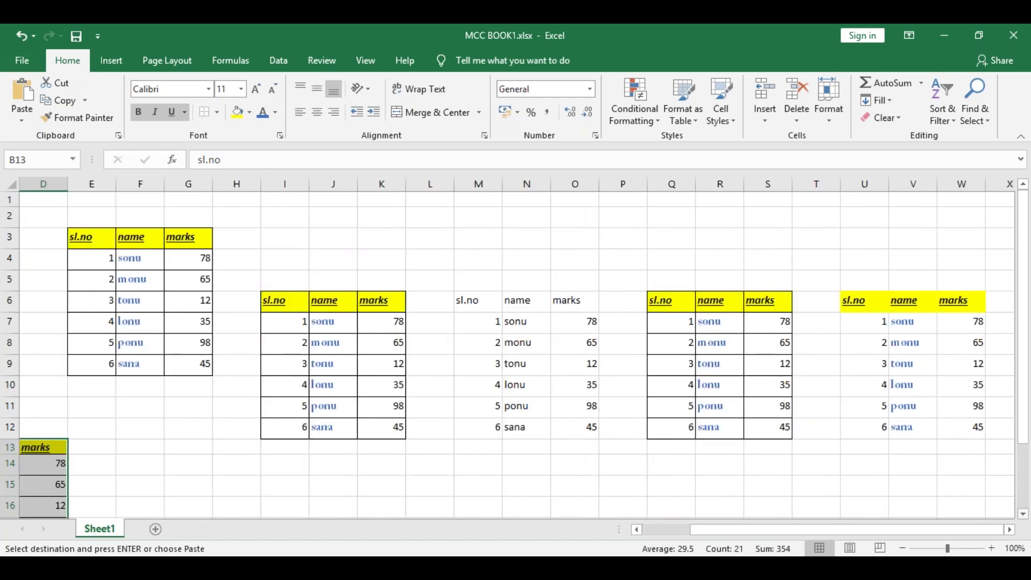
left_click(996, 301)
key("Right")
key("Right")
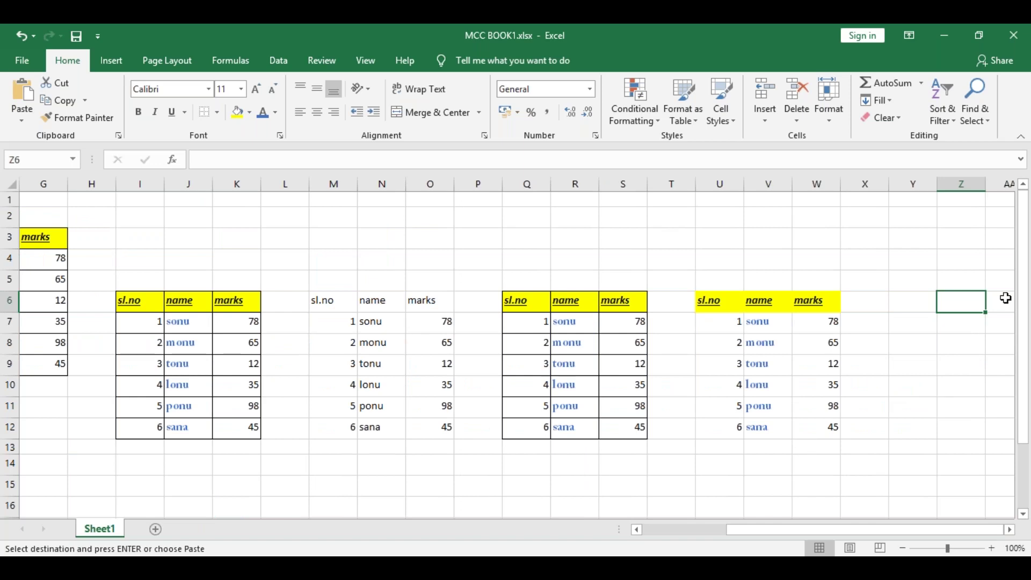
left_click(921, 289)
left_click(932, 304)
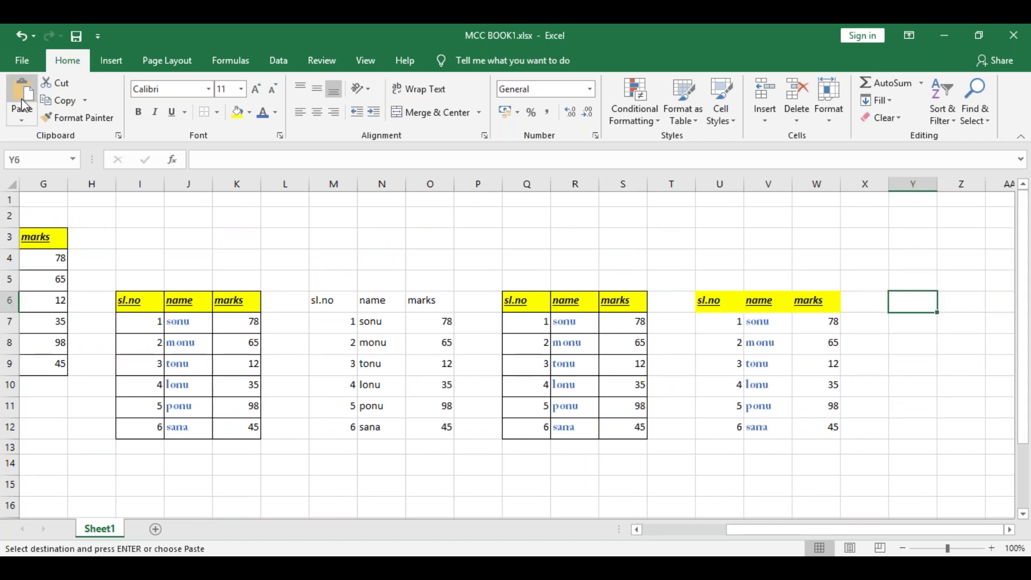
left_click(24, 119)
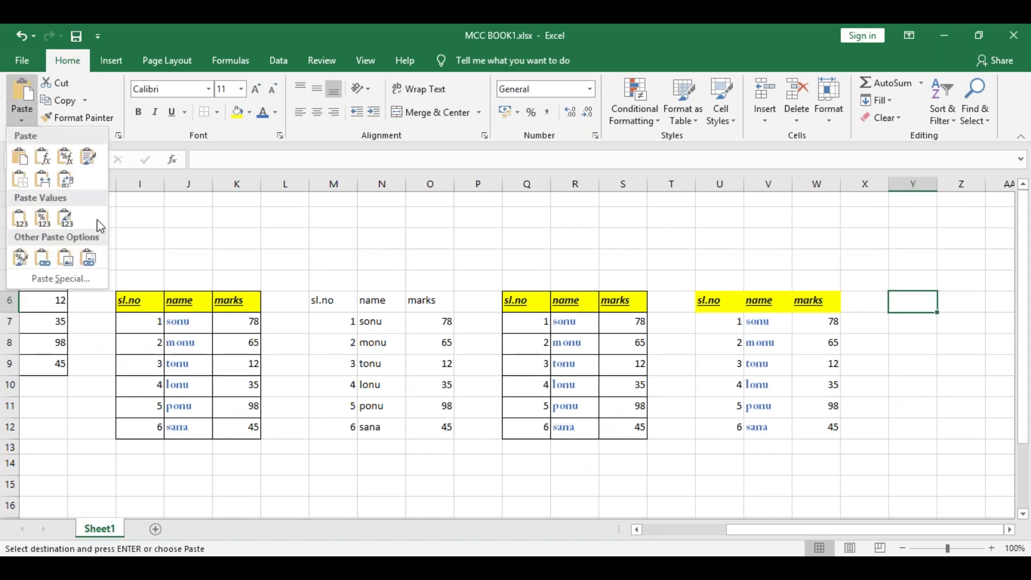
left_click(43, 179)
scroll(863, 542, "right", 2)
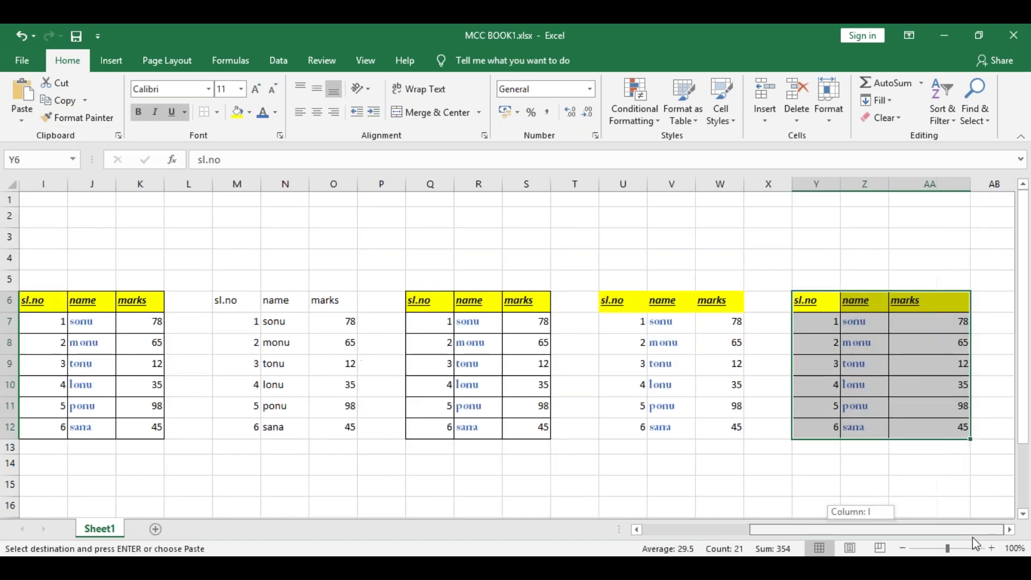
Paste the copied marks table starting at cell N16 using the Transpose option
left_click(994, 298)
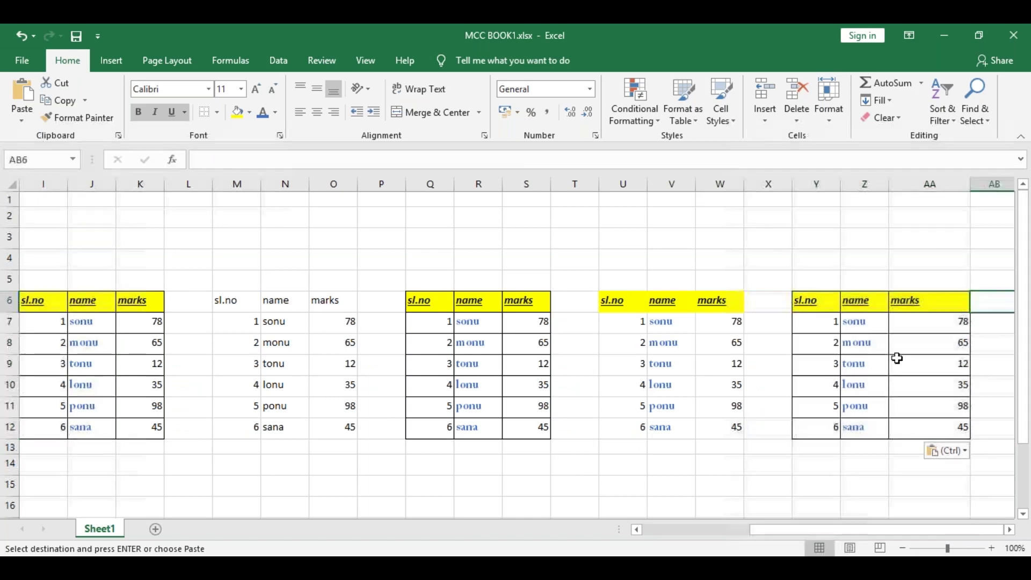
key("Right")
key("Right")
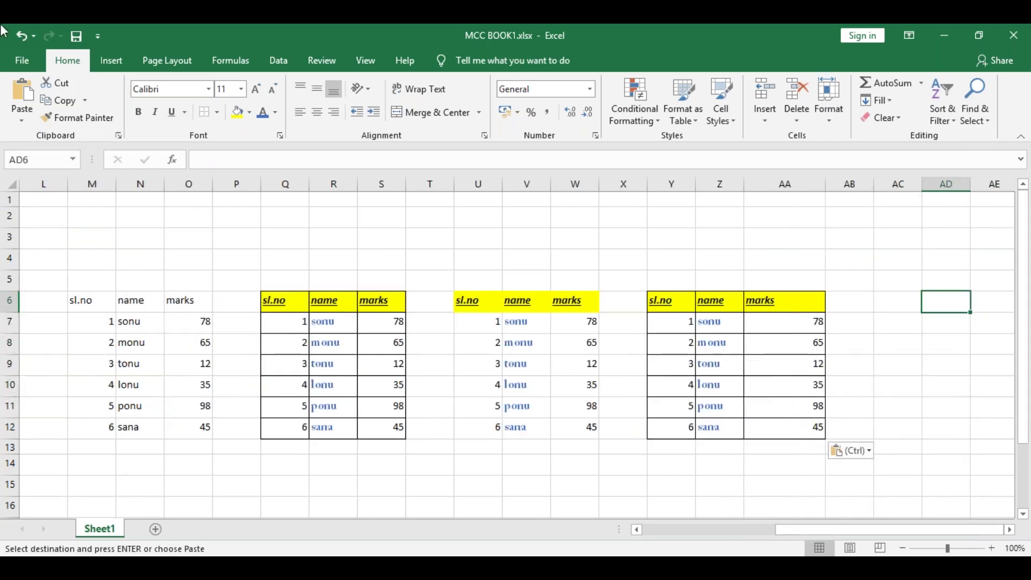
left_click(16, 115)
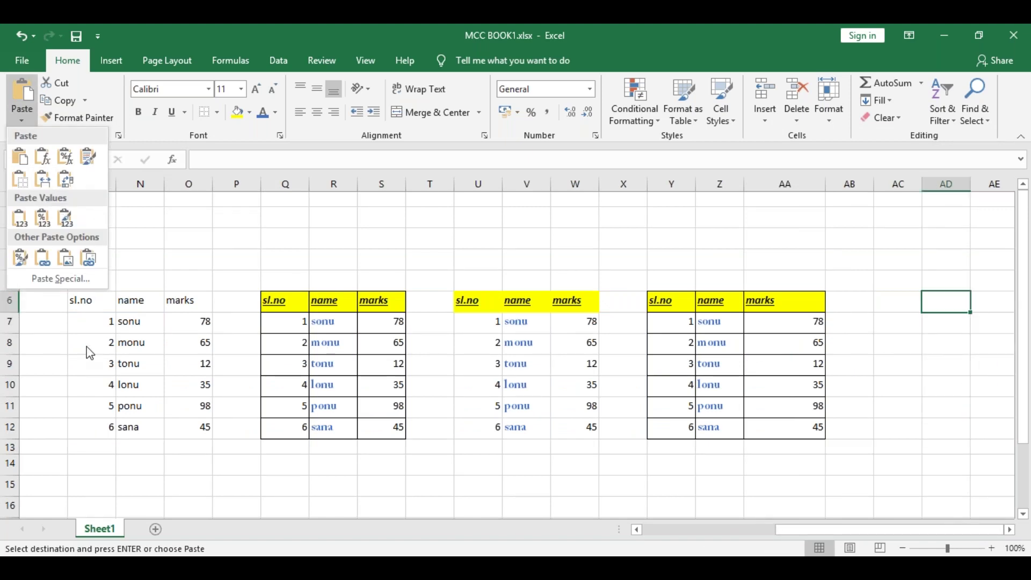
left_click(148, 455)
left_click(148, 455)
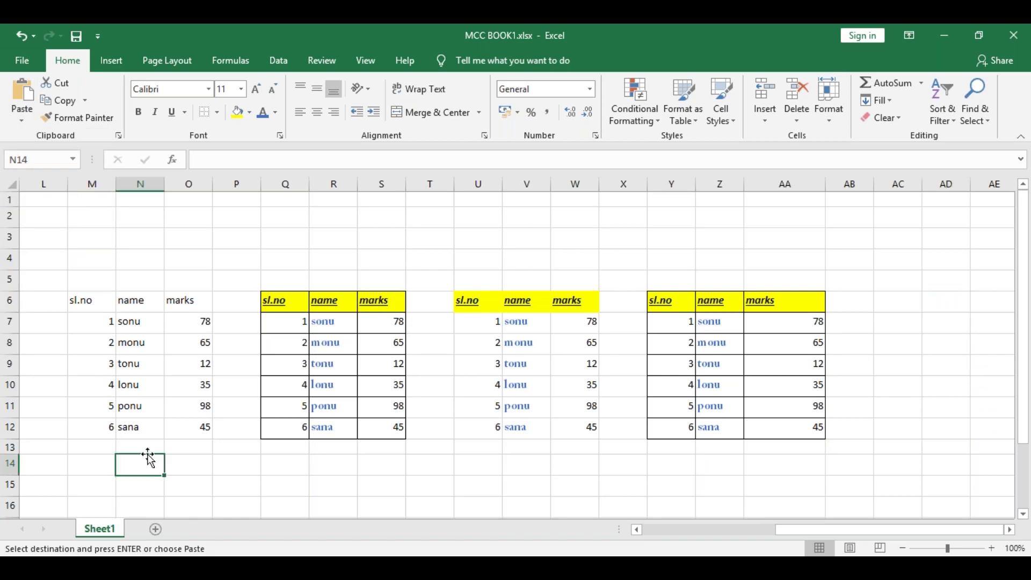
scroll(184, 345, "down", 3)
left_click(141, 330)
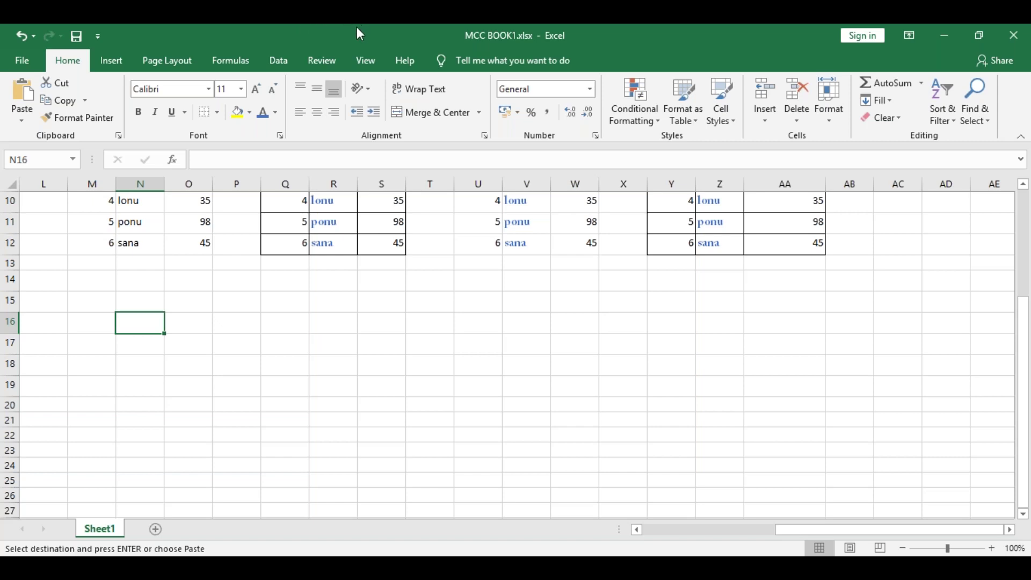
left_click(22, 115)
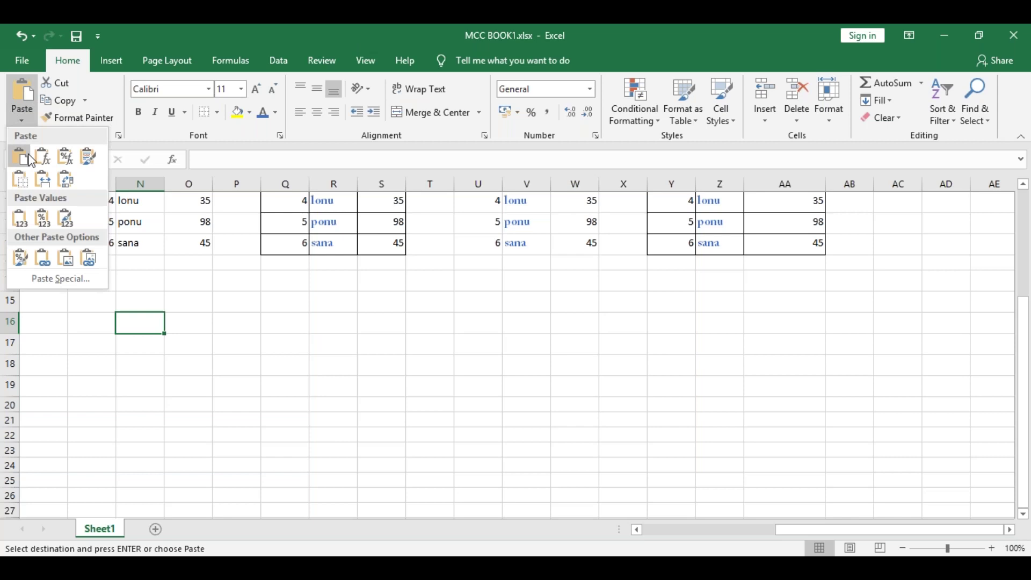
left_click(60, 183)
left_click_drag(211, 417, 215, 431)
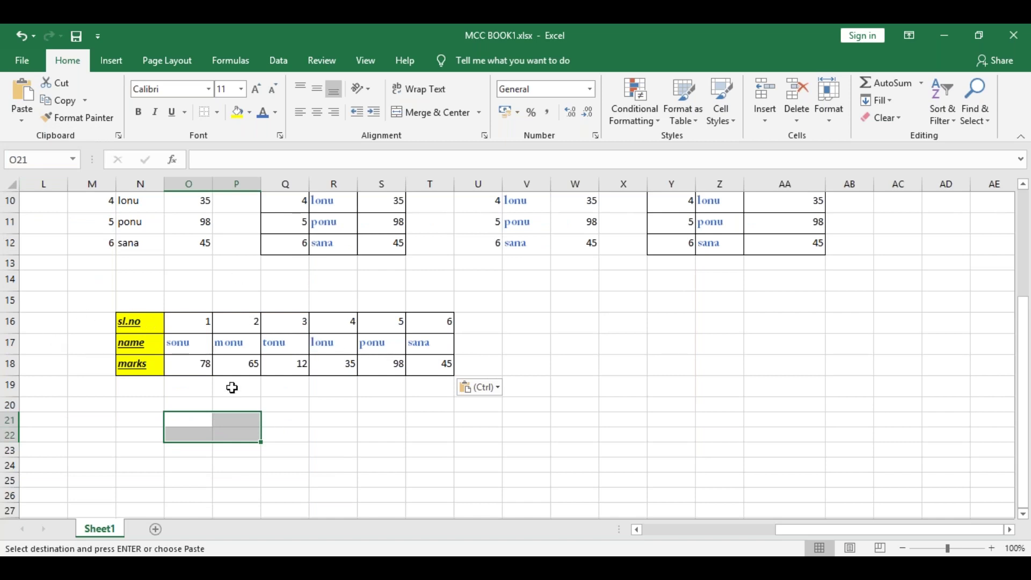
Copy the transposed table N16:T18 and paste it starting at cell W16 using the Transpose option
left_click_drag(149, 327, 194, 324)
left_click_drag(321, 380, 435, 362)
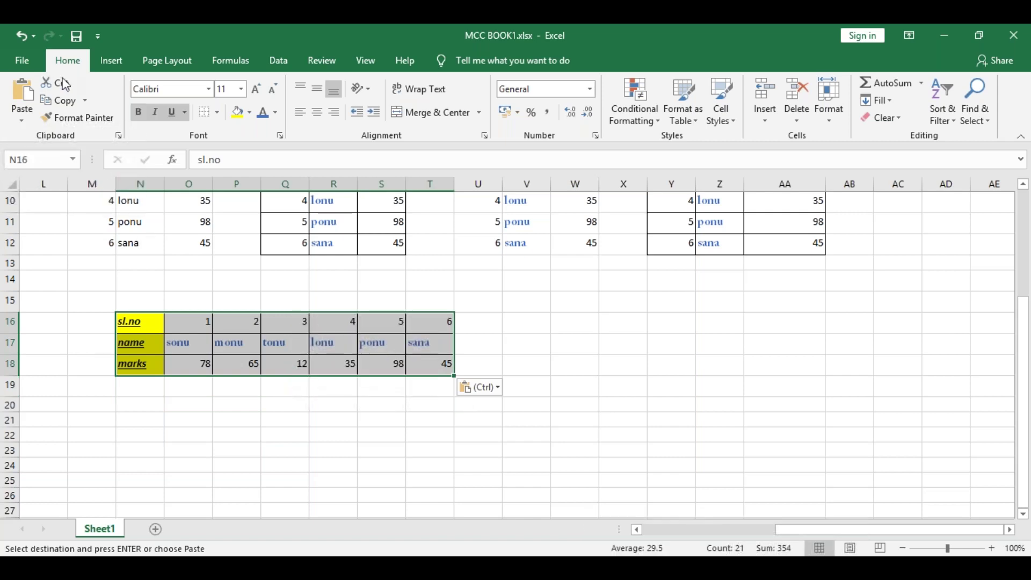
left_click(57, 100)
left_click(580, 325)
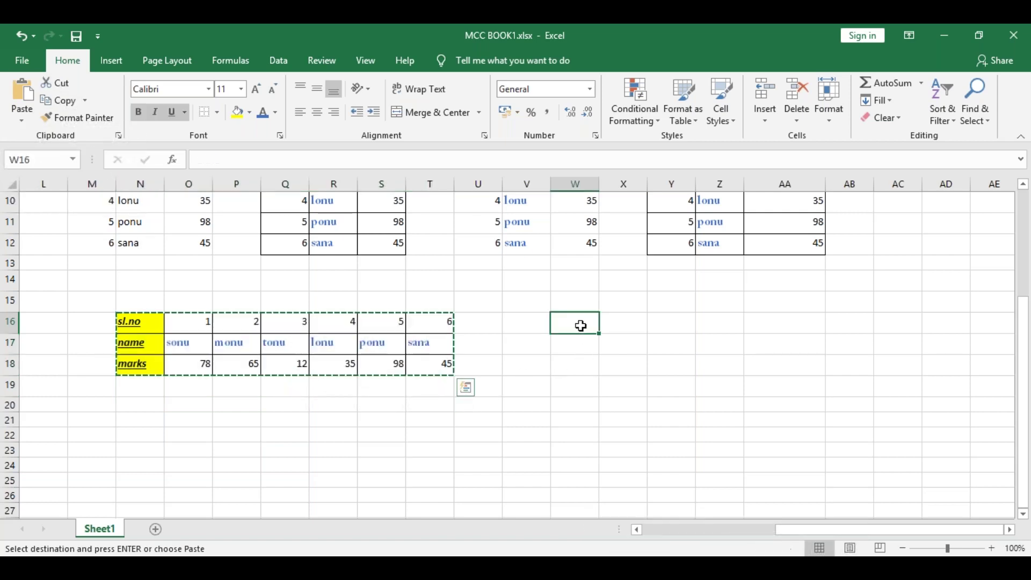
left_click(21, 119)
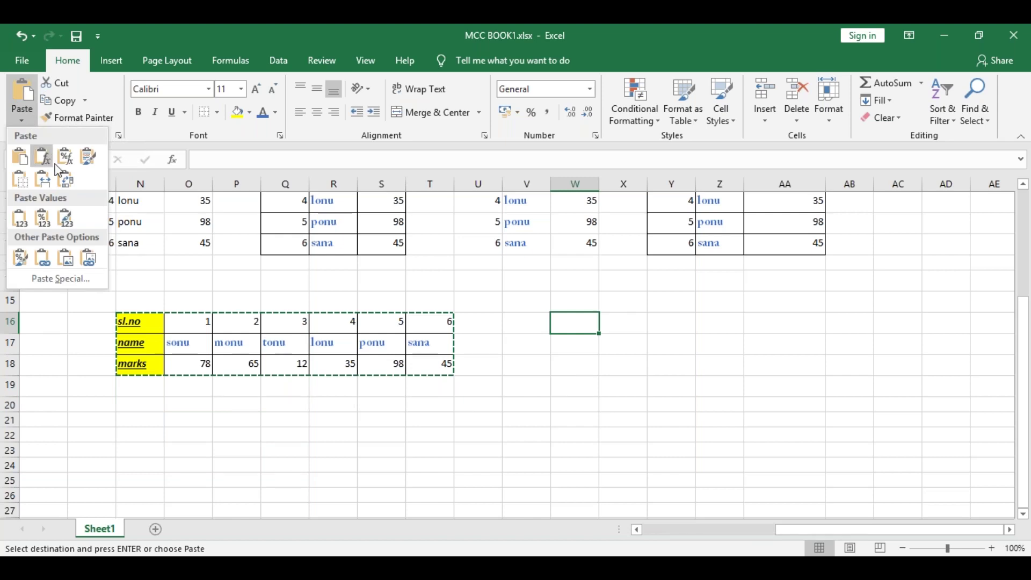
left_click(66, 181)
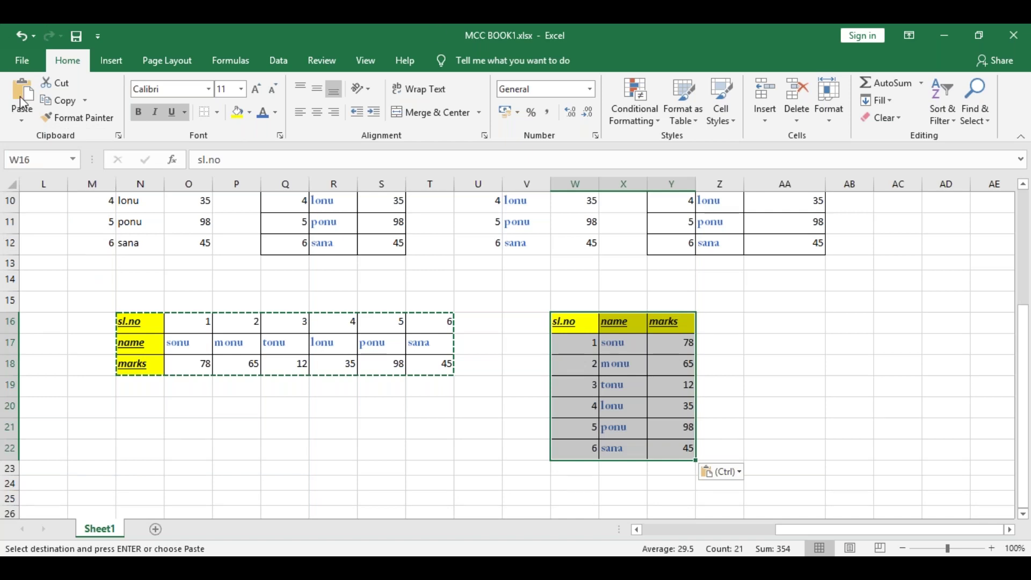
Copy the marks table W16:Y22 and paste only its formatting starting at cell AB16
left_click(21, 117)
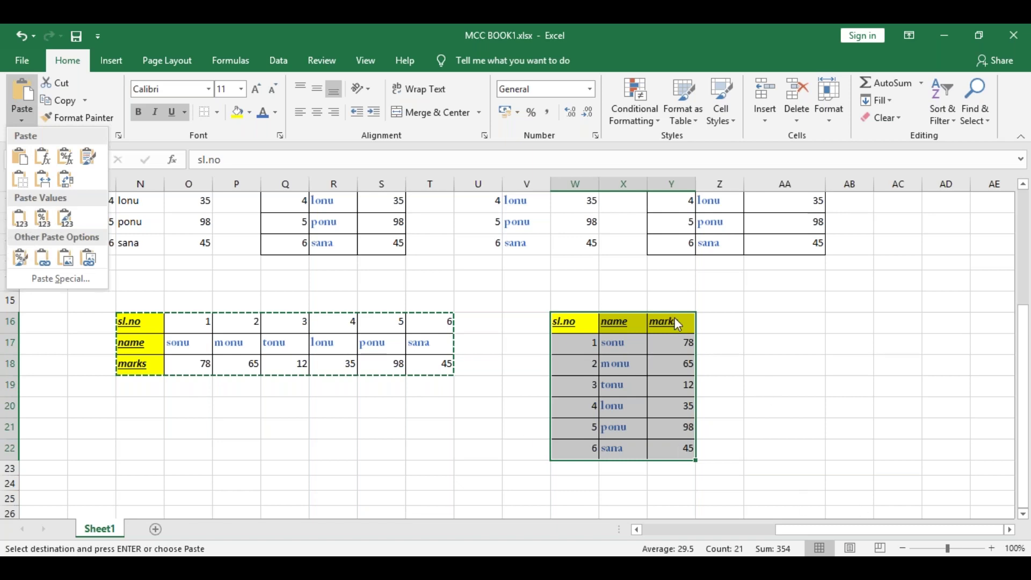
left_click(786, 327)
left_click(786, 325)
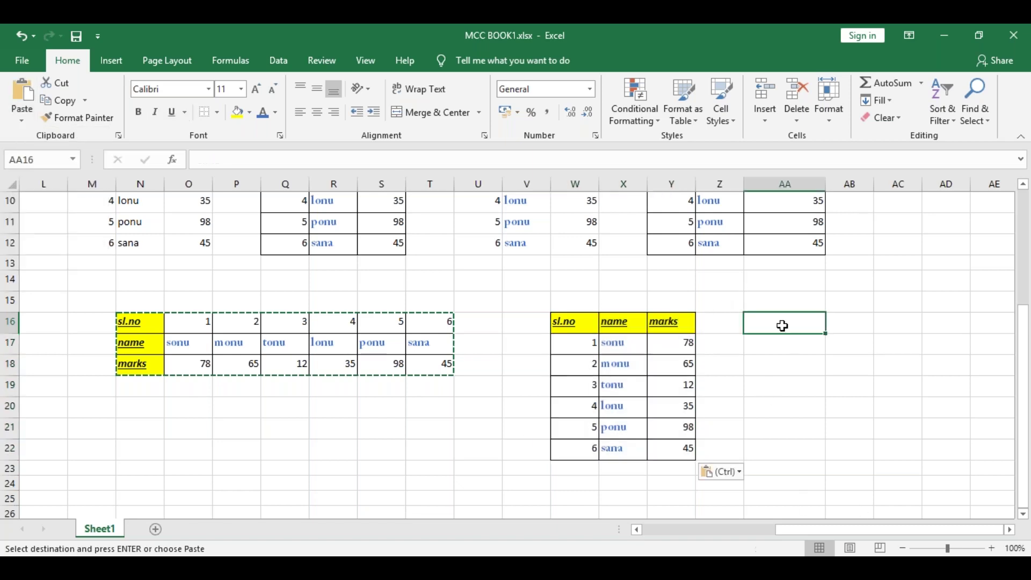
left_click_drag(569, 322, 678, 447)
left_click(59, 100)
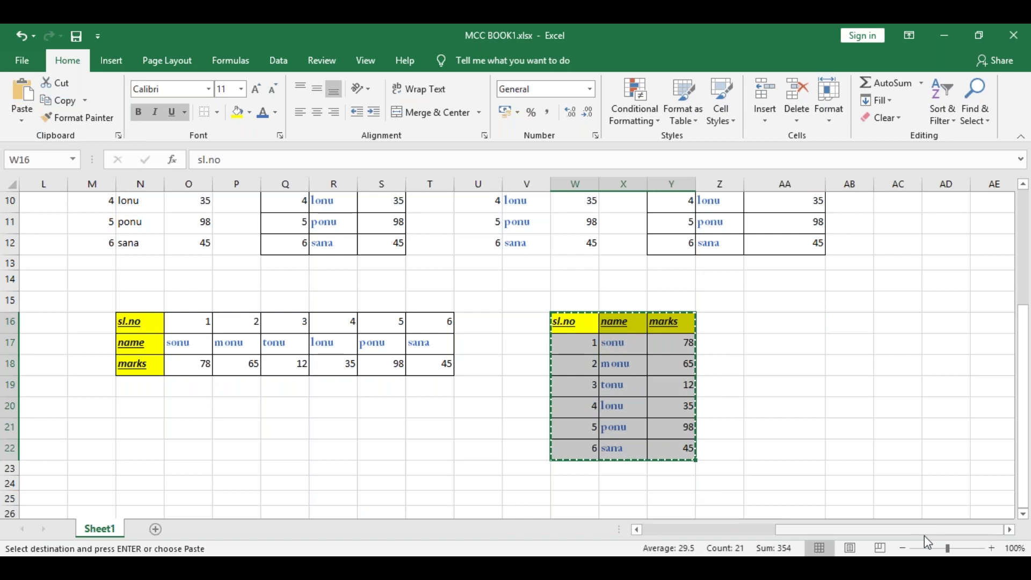
left_click(768, 318)
left_click(838, 318)
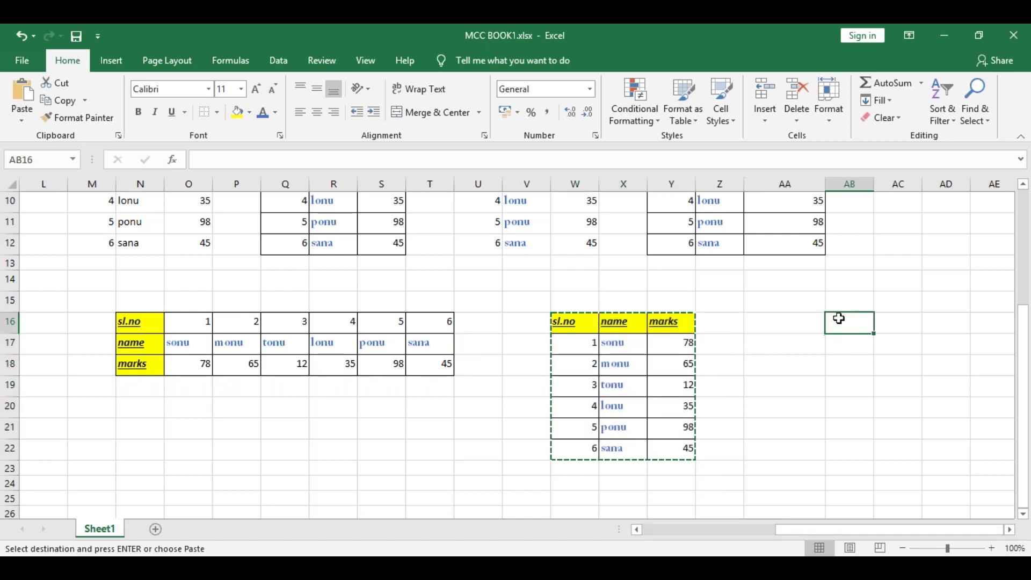
left_click(20, 93)
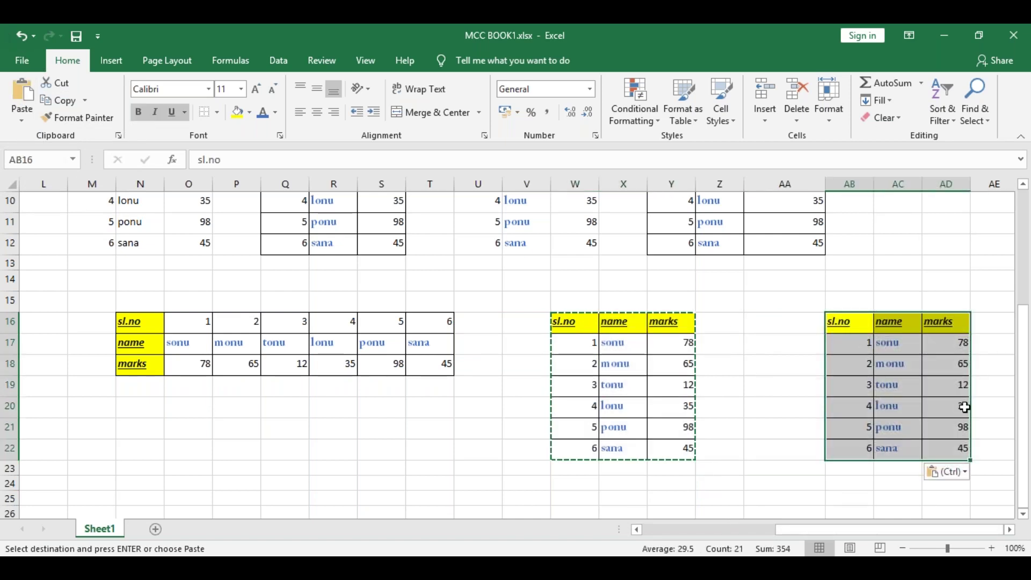
key("ctrl+z")
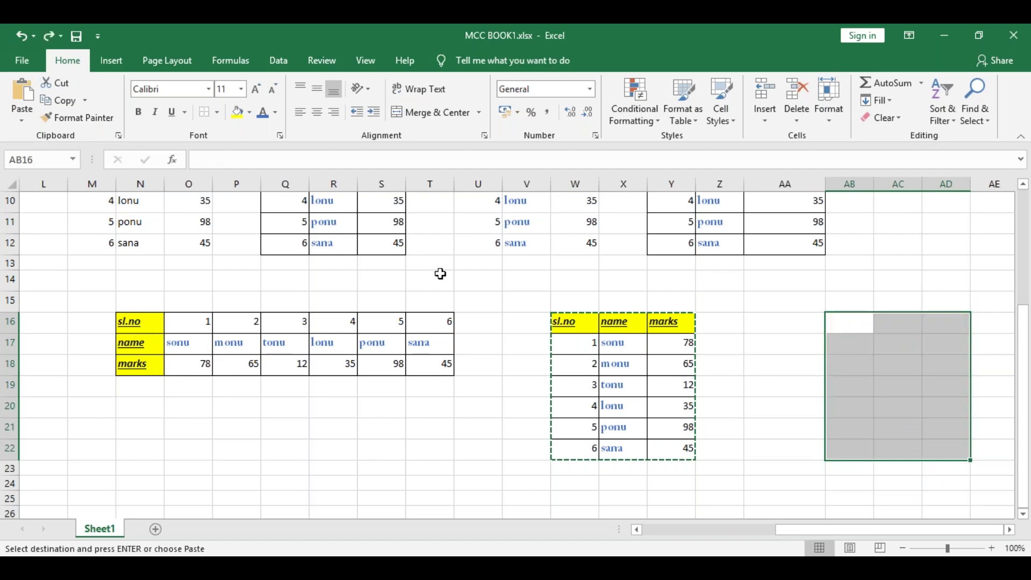
left_click(19, 114)
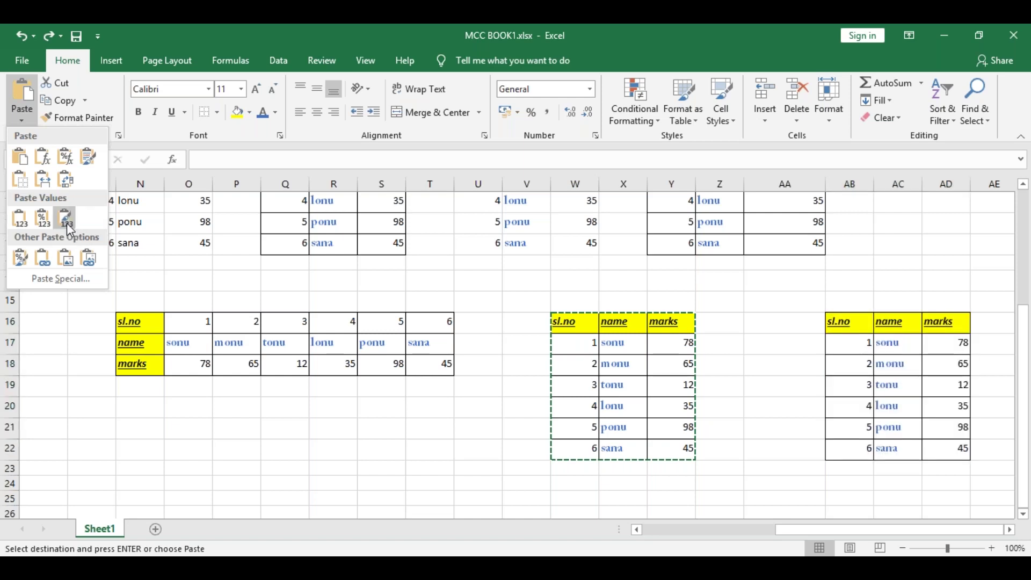
left_click(21, 261)
Enter tht in AB17, rt in AC17 and 2334 in AC18 to test the pasted formatting
left_click(847, 338)
type("tht")
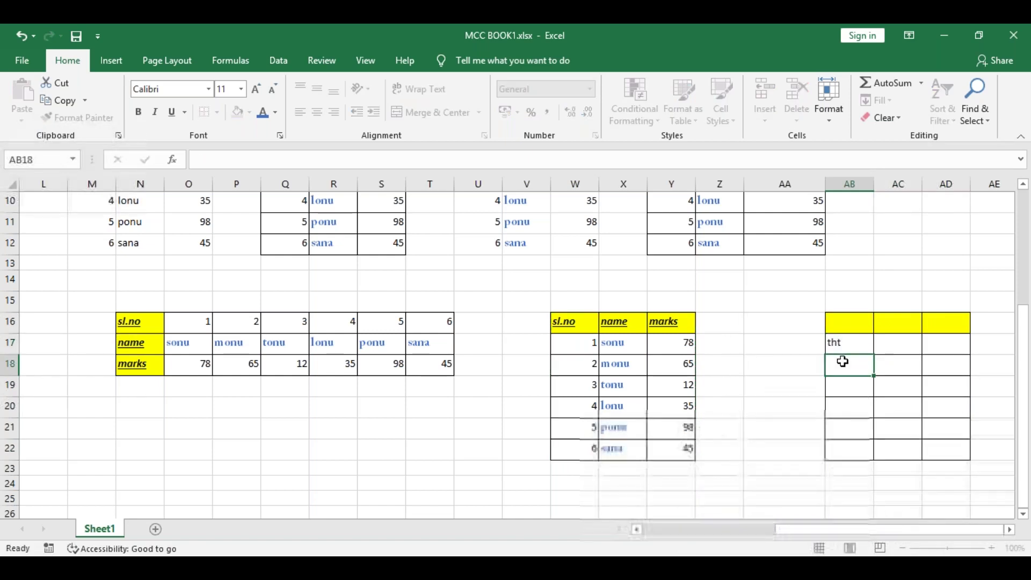
key("Return")
left_click(892, 347)
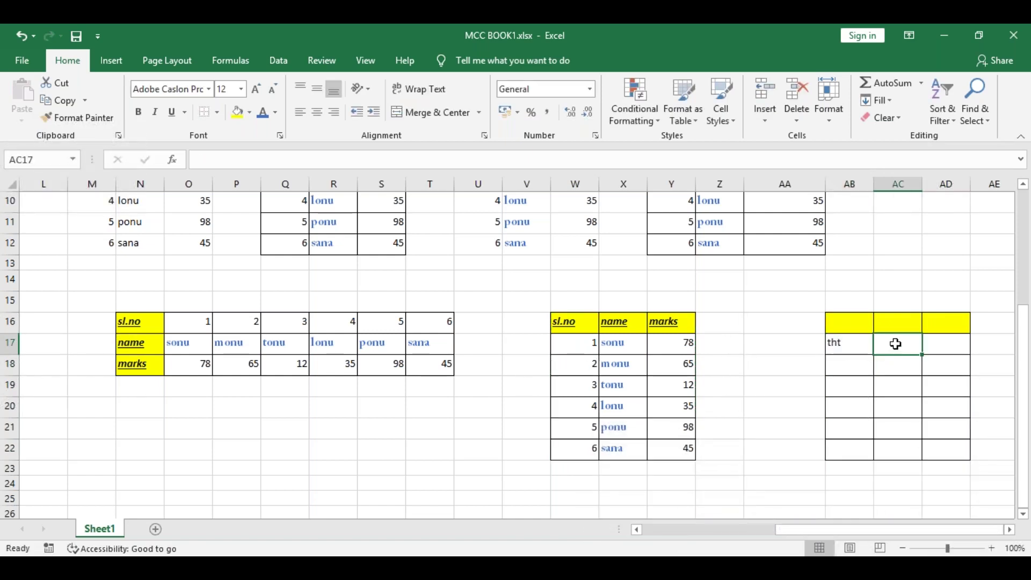
type("rte")
type("t")
key("BackSpace")
key("BackSpace")
key("Return")
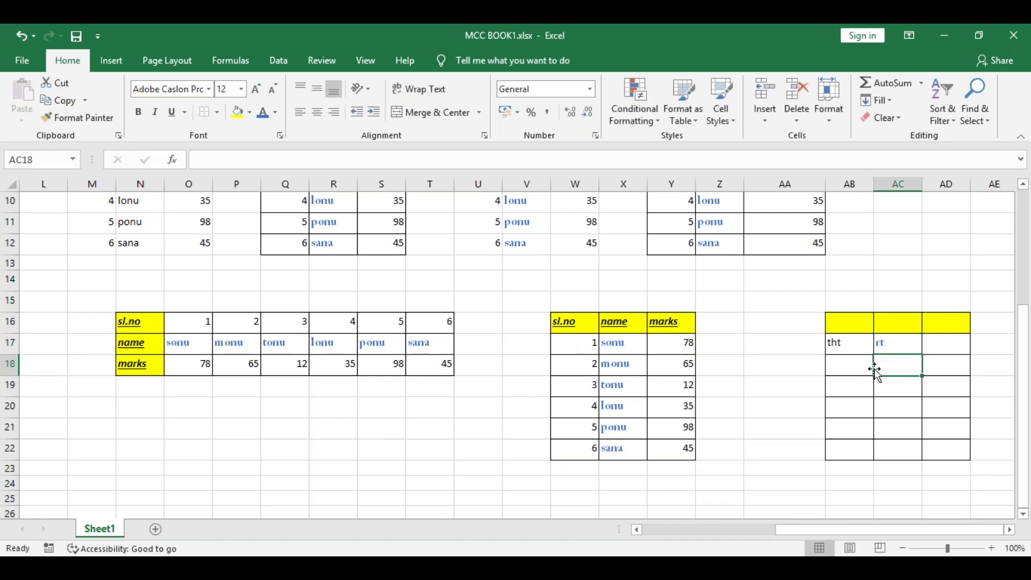
type("2334")
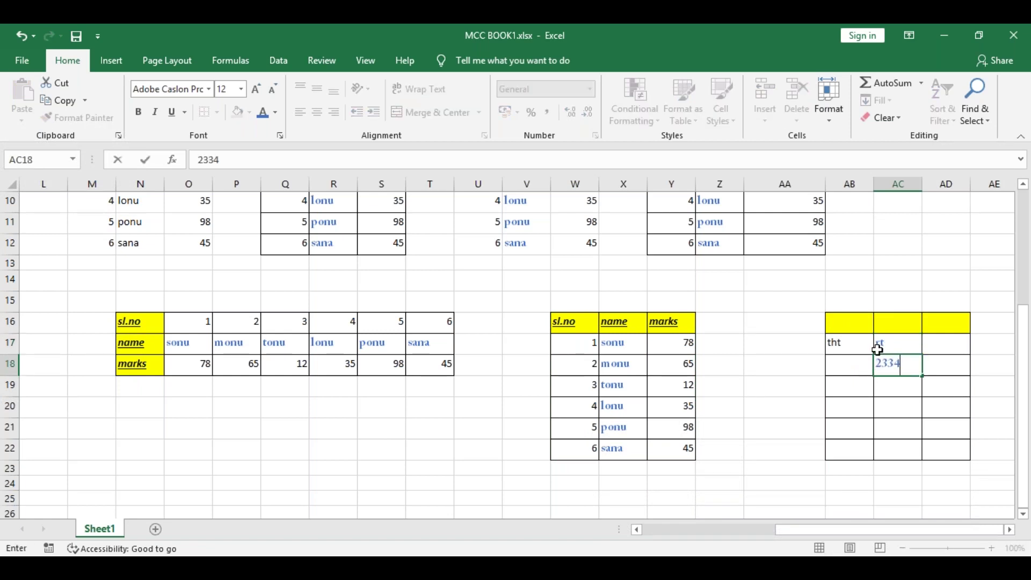
key("Return")
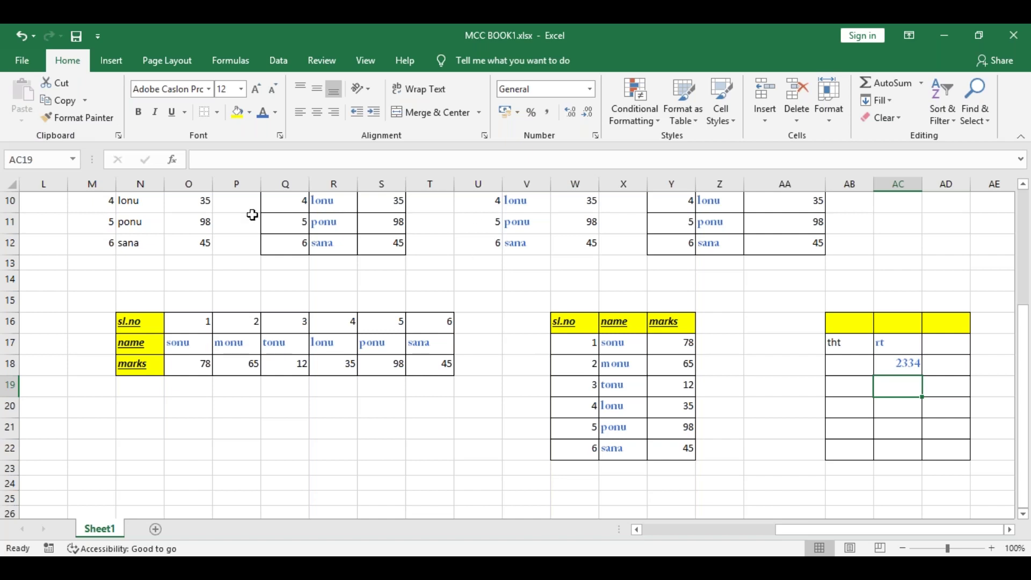
Copy the marks table W16:Y22 again
left_click_drag(566, 325, 678, 451)
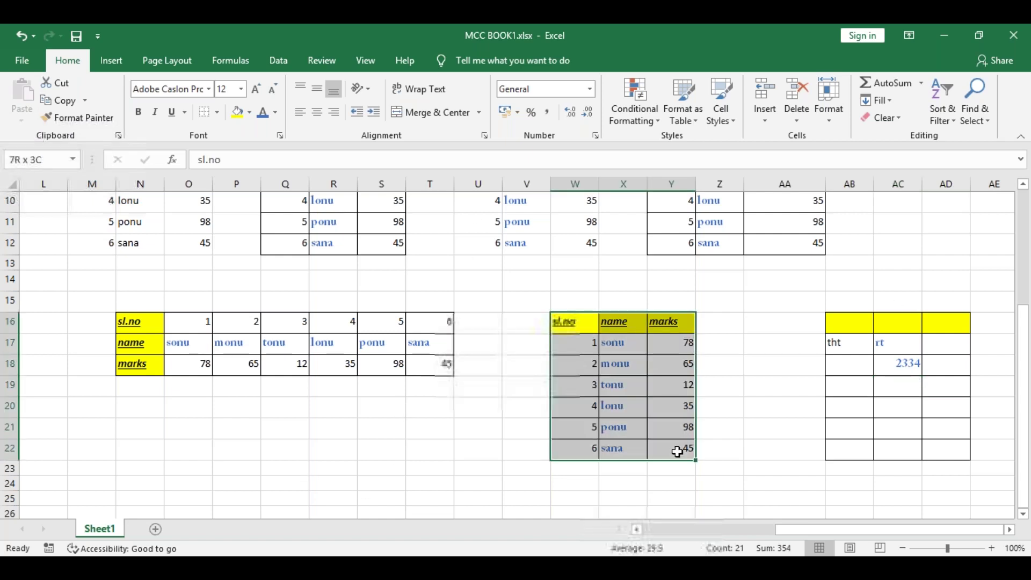
left_click(59, 100)
scroll(138, 323, "down", 3)
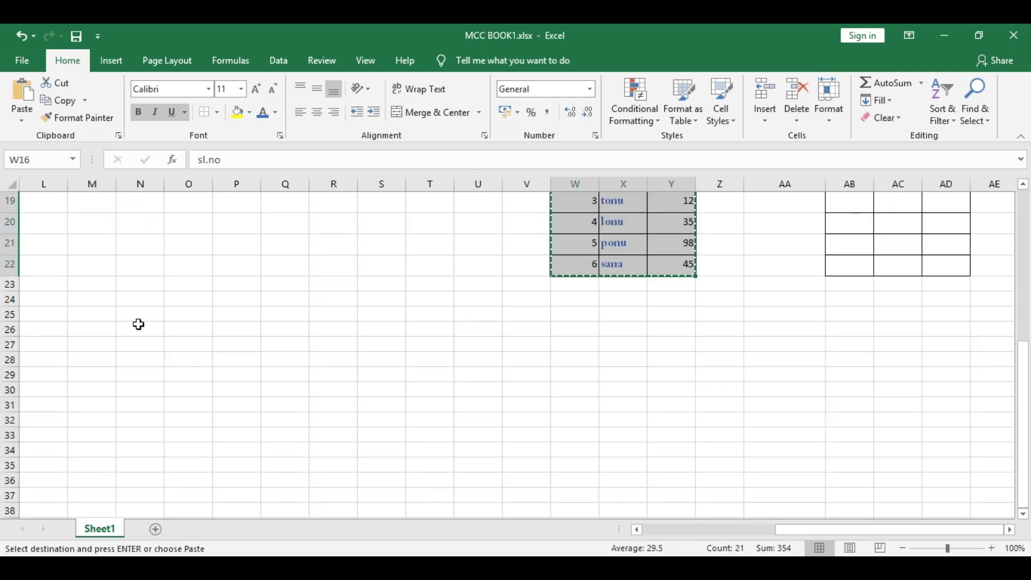
Paste the copied marks table as a link starting at cell N26 and compare it with the source table
left_click(140, 328)
left_click(34, 112)
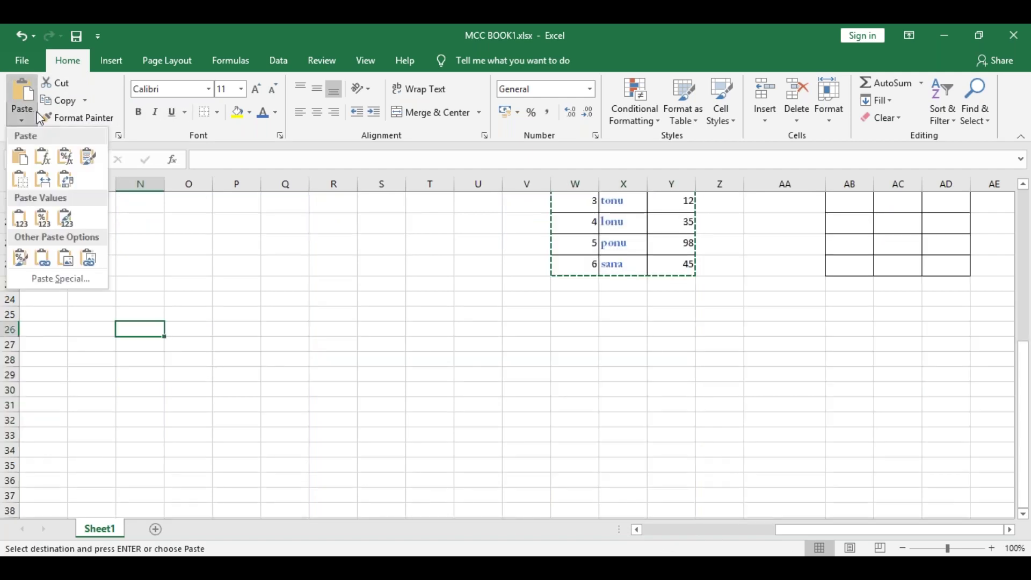
left_click(48, 264)
left_click(266, 287)
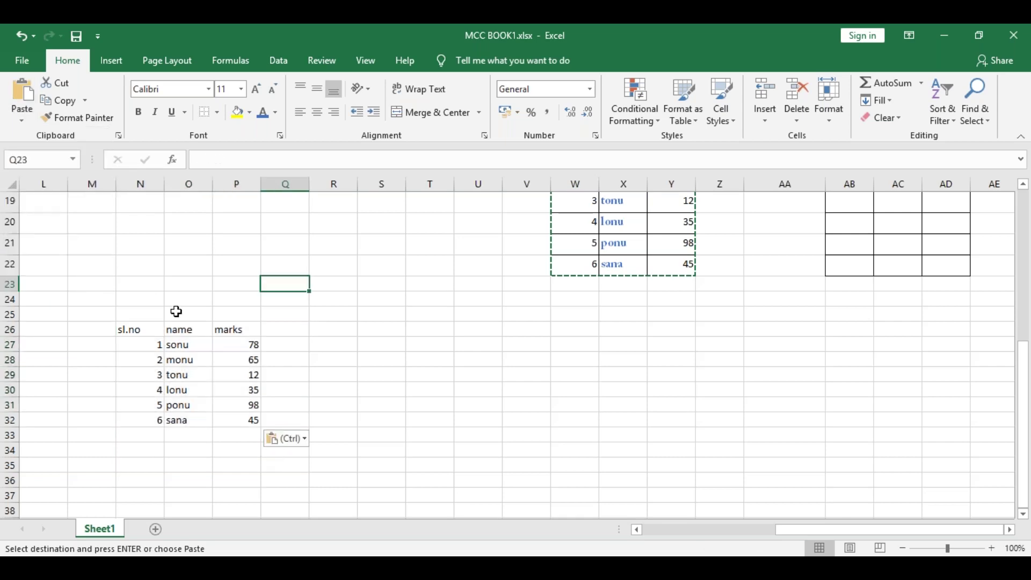
left_click_drag(149, 331, 232, 417)
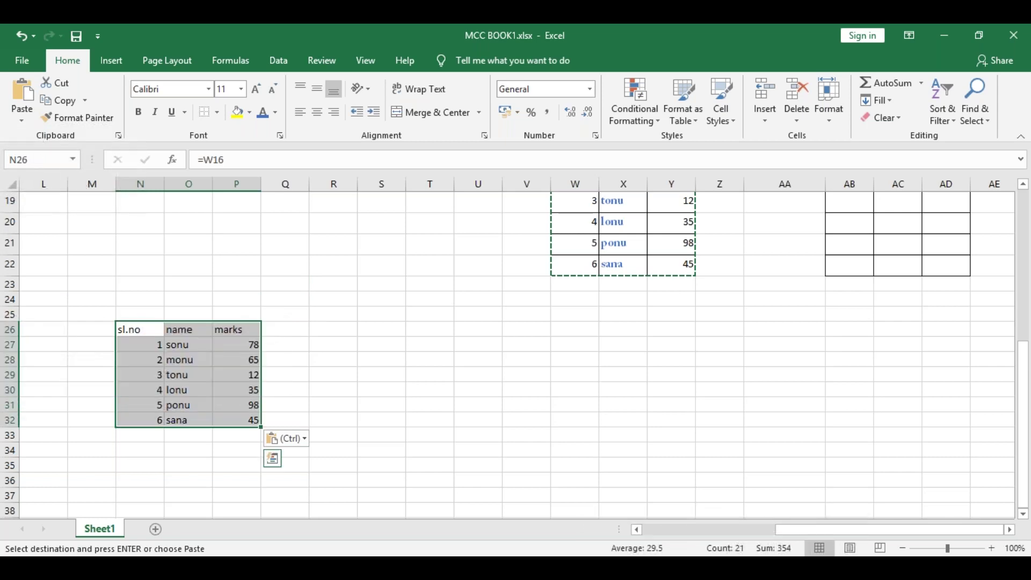
scroll(582, 313, "up", 3)
scroll(343, 455, "down", 3)
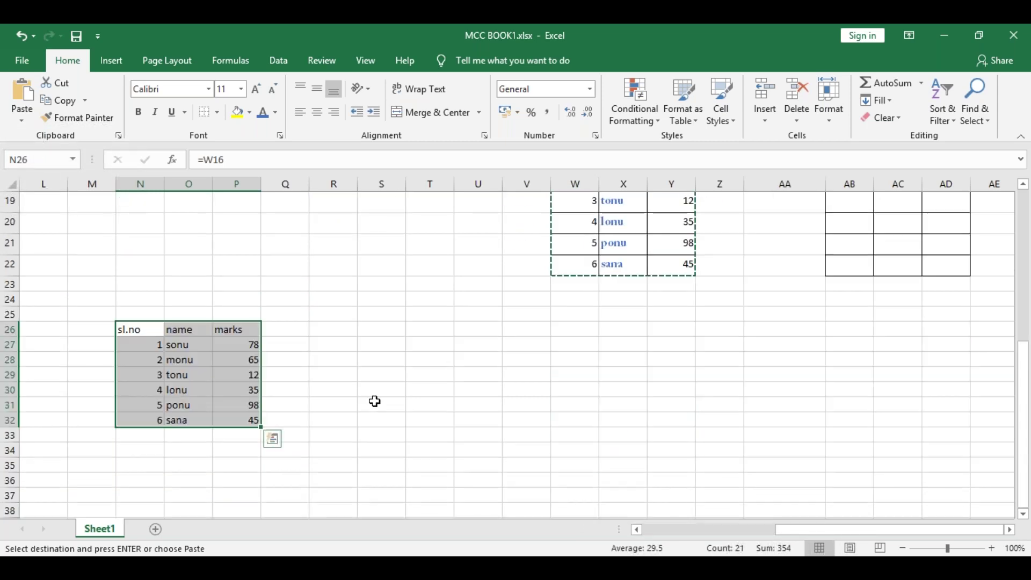
Undo the linked paste of the marks table at cell N26
left_click(329, 329)
left_click(78, 117)
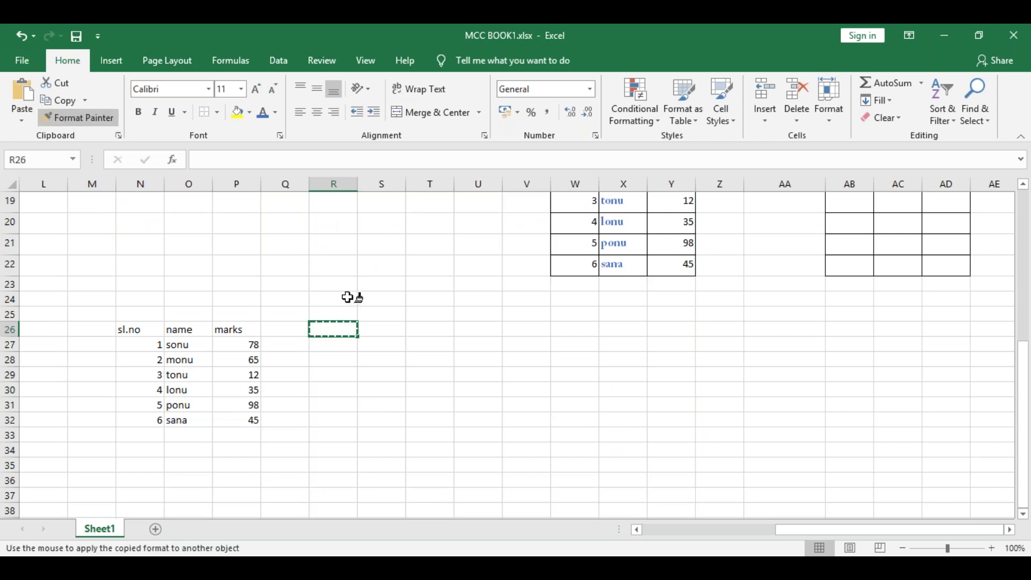
key("ctrl+z")
Paste the copied marks table as a picture at cell N26 and move it to about columns Q to T, rows 23 to 33
scroll(697, 278, "up", 3)
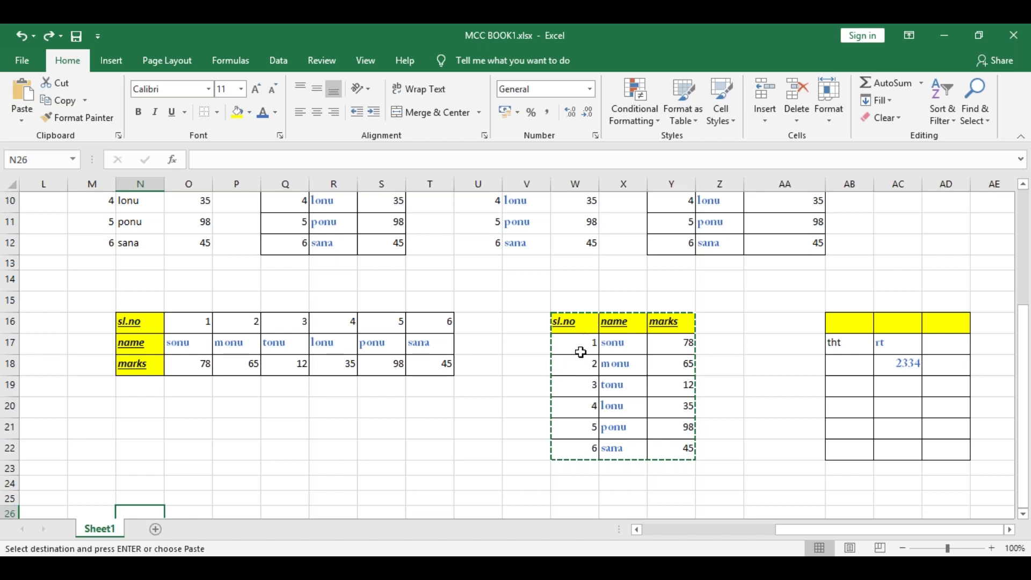
scroll(314, 281, "down", 3)
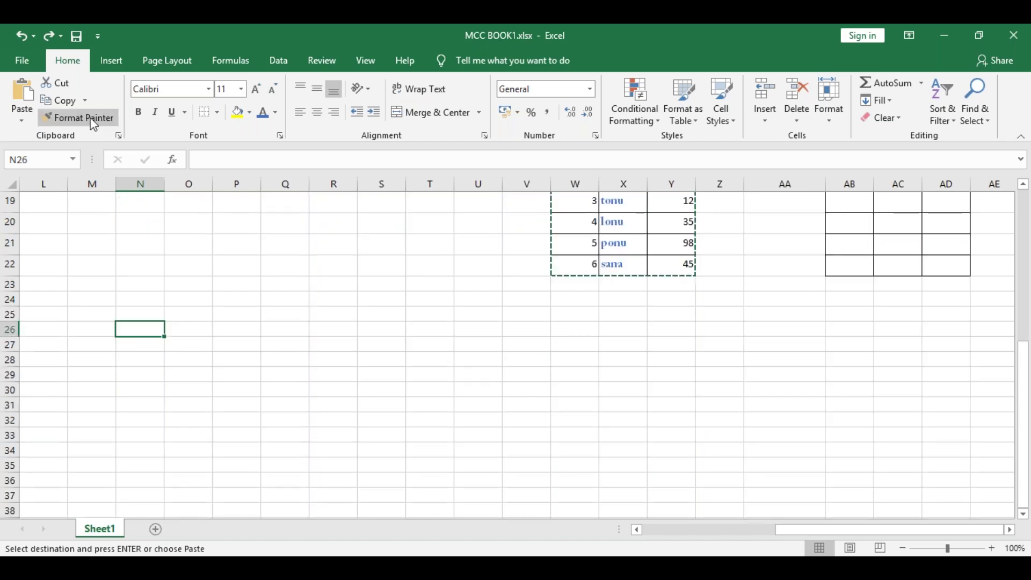
left_click(22, 119)
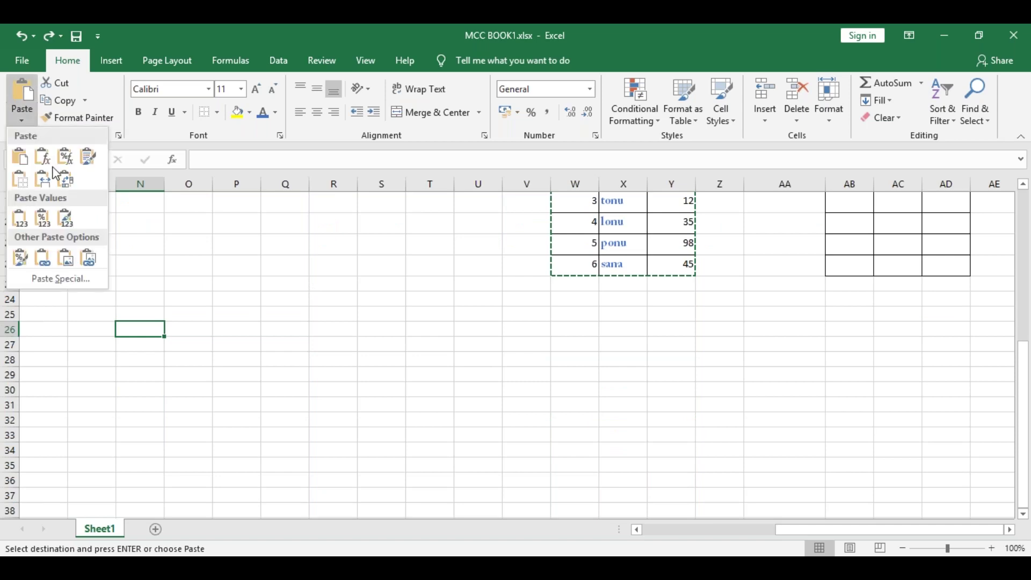
left_click(68, 259)
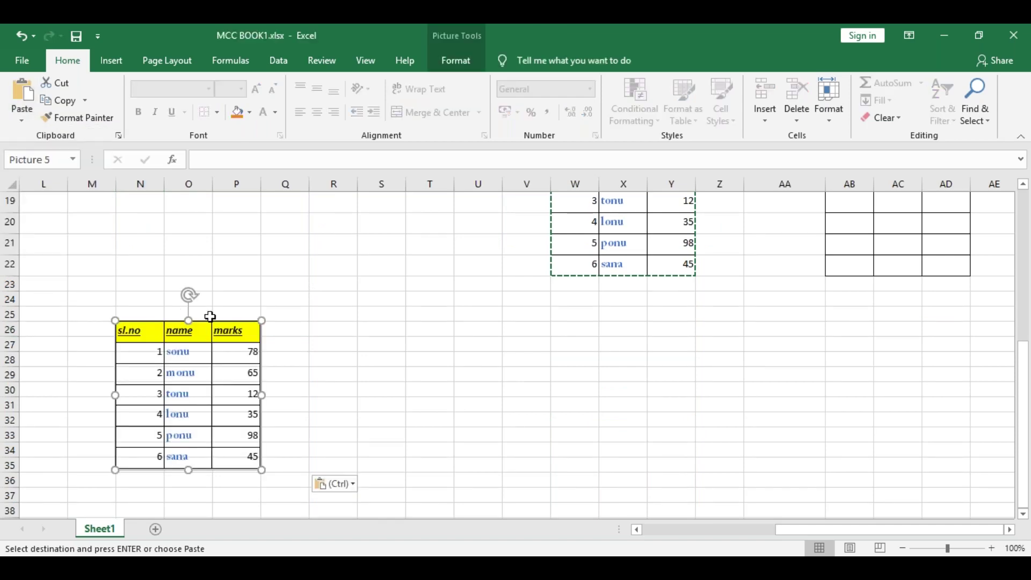
left_click_drag(210, 320, 402, 281)
Paste the copied marks table as a picture at cell M22 and move it to about columns P to R, rows 1 to 8
left_click(24, 111)
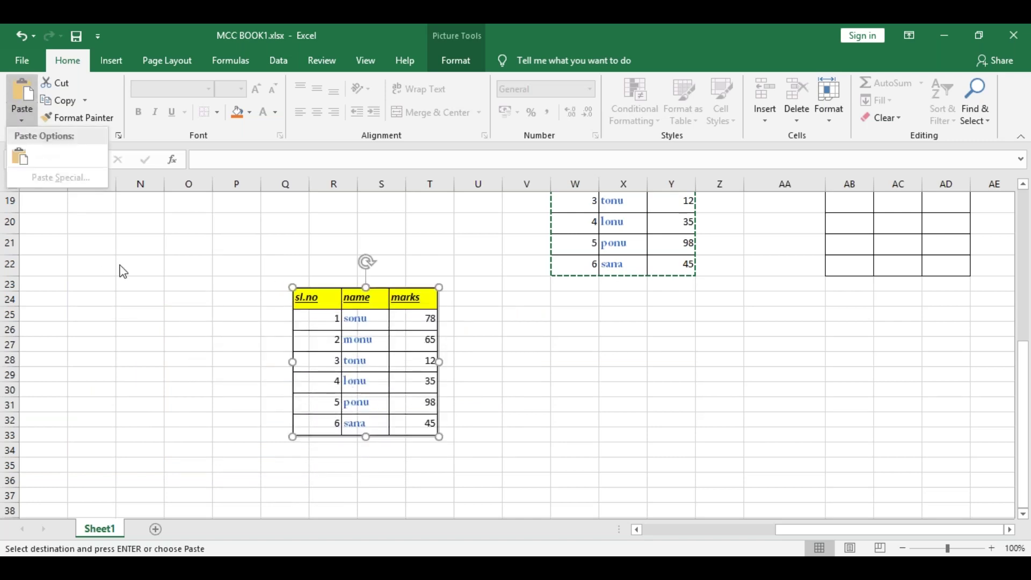
left_click(65, 250)
left_click(90, 271)
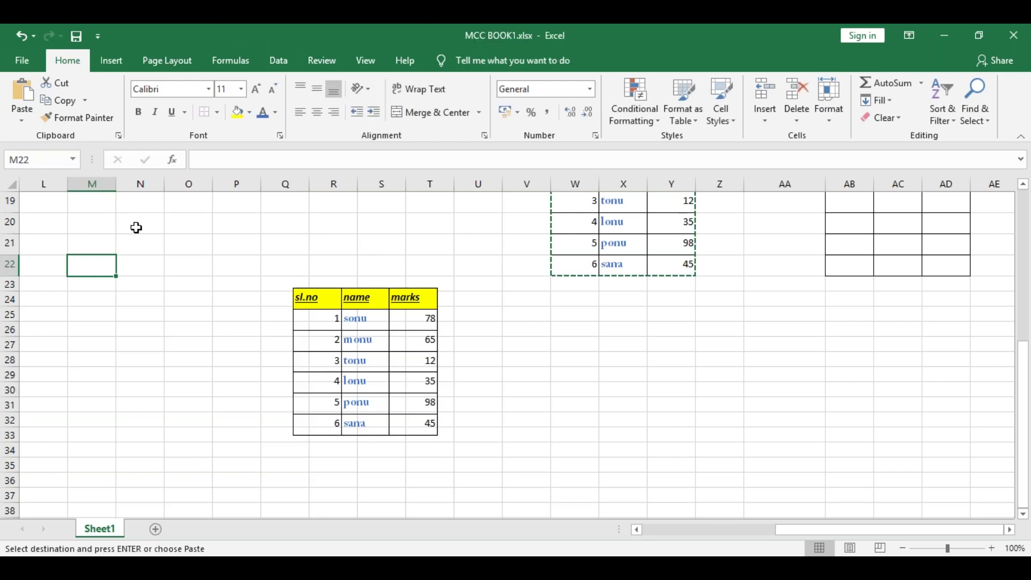
left_click(24, 122)
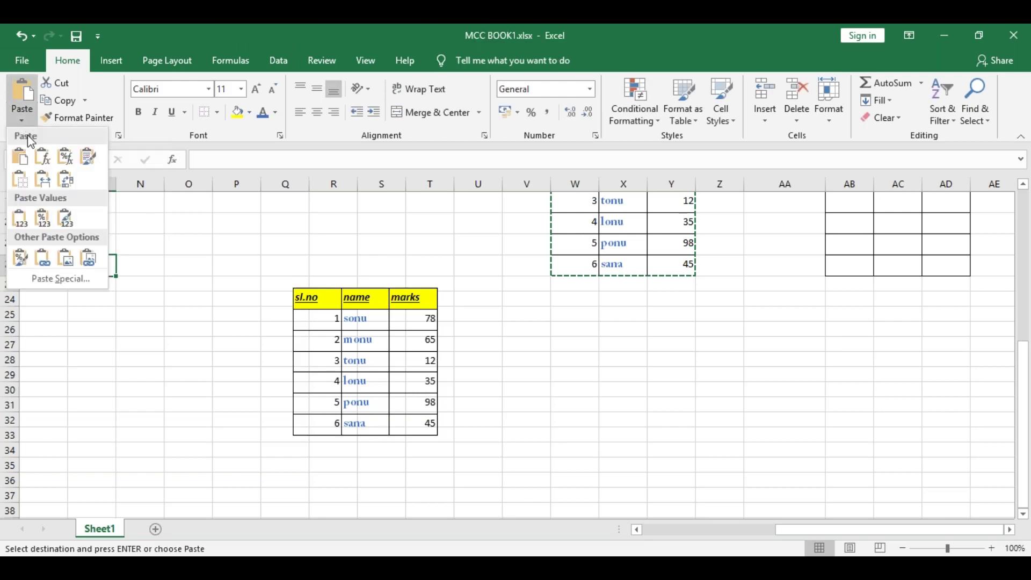
left_click(74, 262)
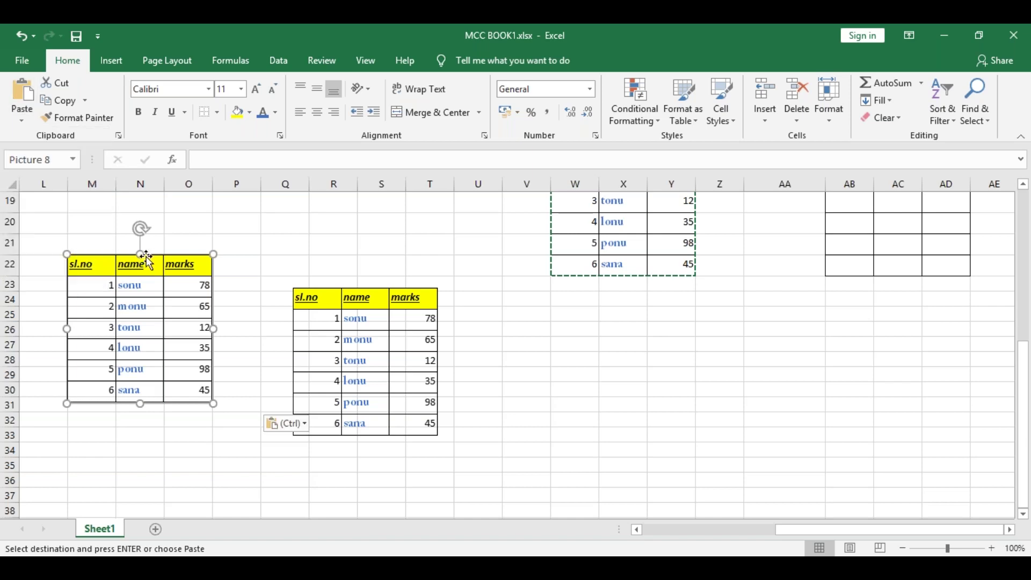
left_click_drag(154, 256, 388, 220)
scroll(388, 220, "down", 3)
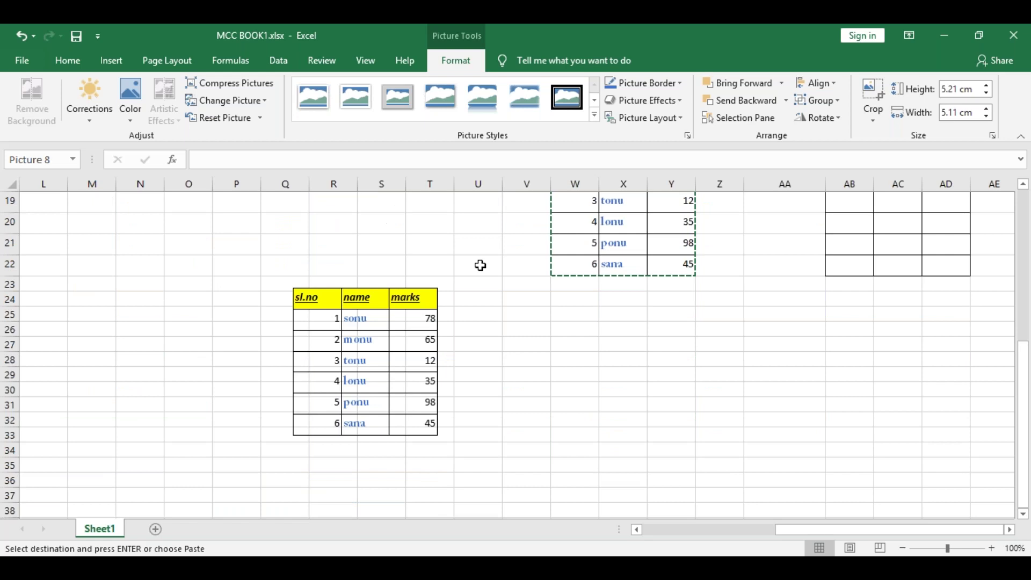
left_click(483, 272)
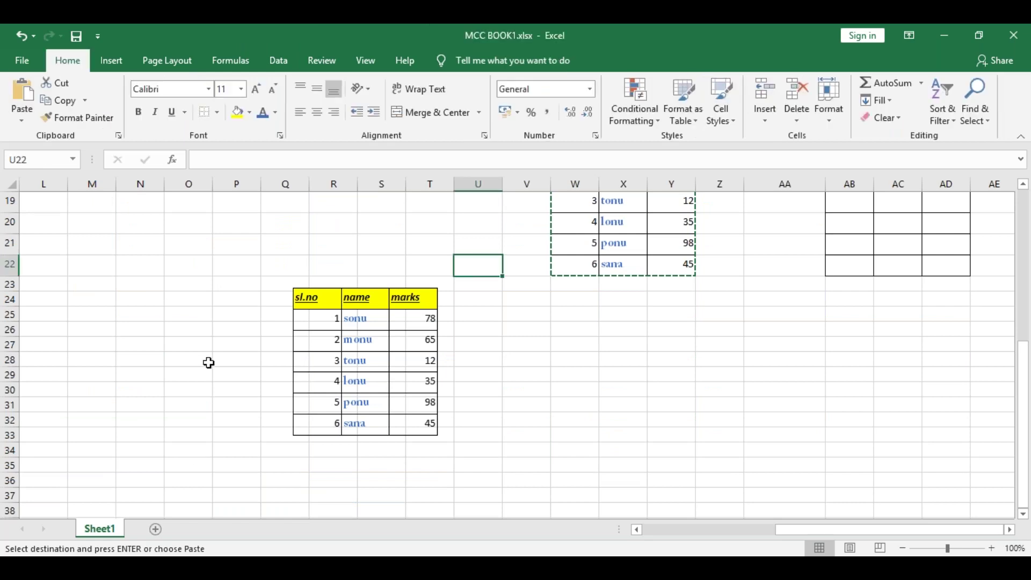
Review the available paste options, including Linked Picture, for the copied marks table at cell M29
left_click(81, 376)
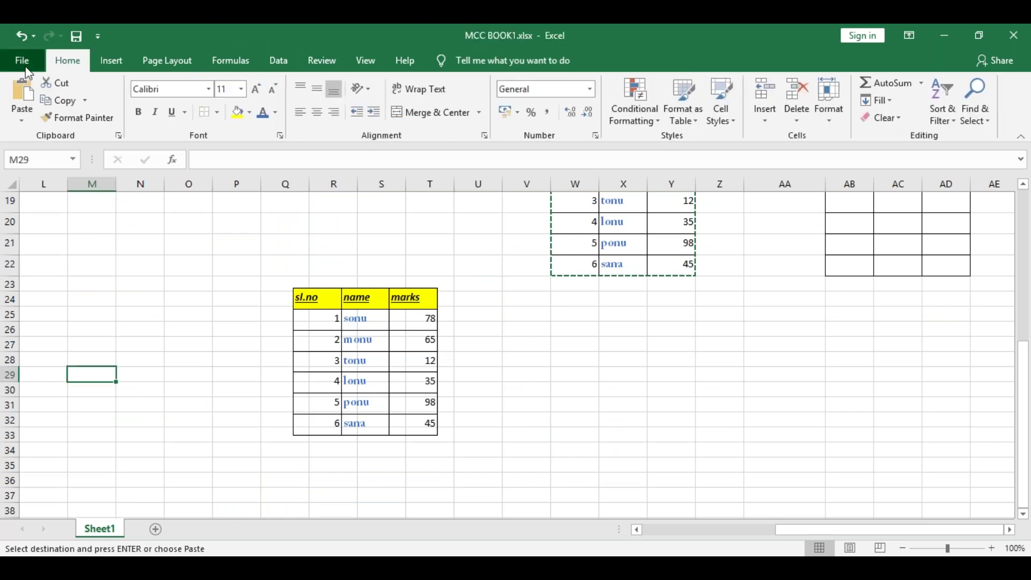
left_click(24, 61)
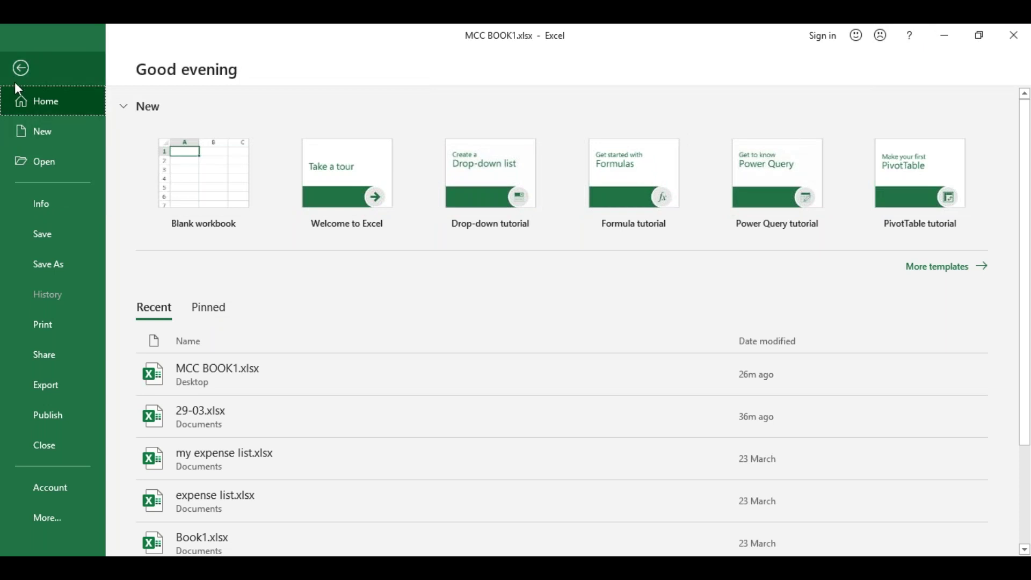
left_click(21, 68)
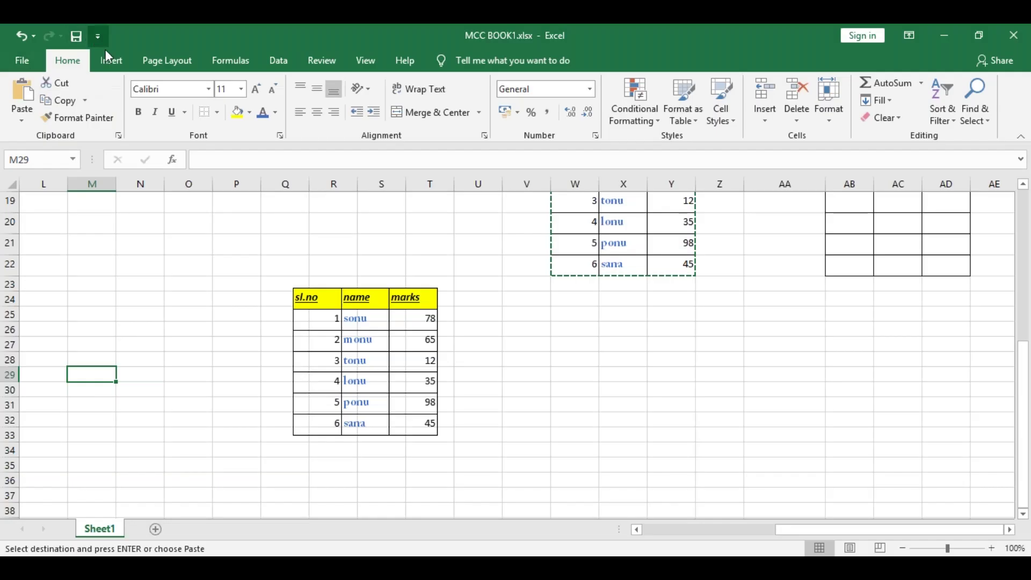
left_click(19, 121)
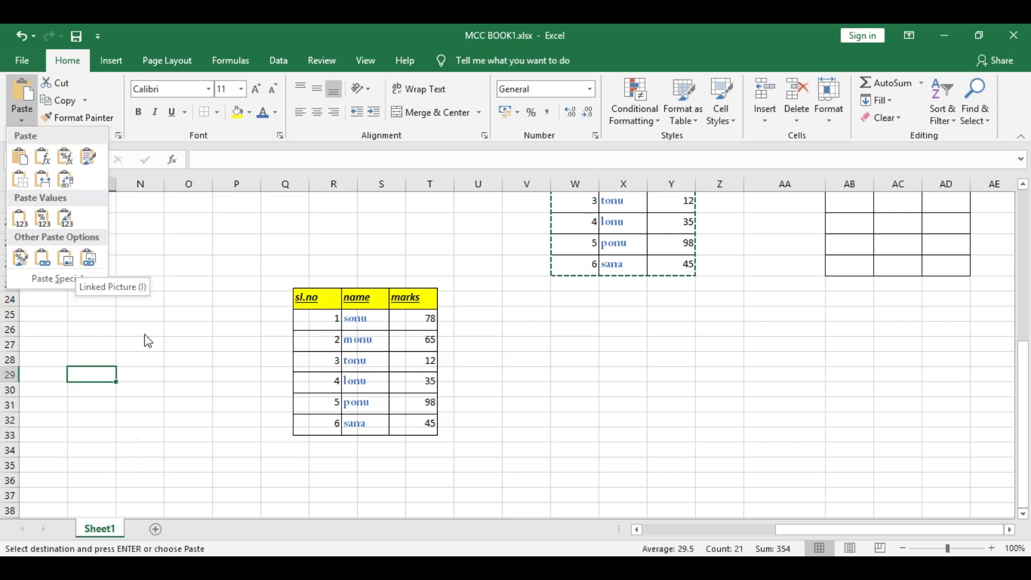
key("Escape")
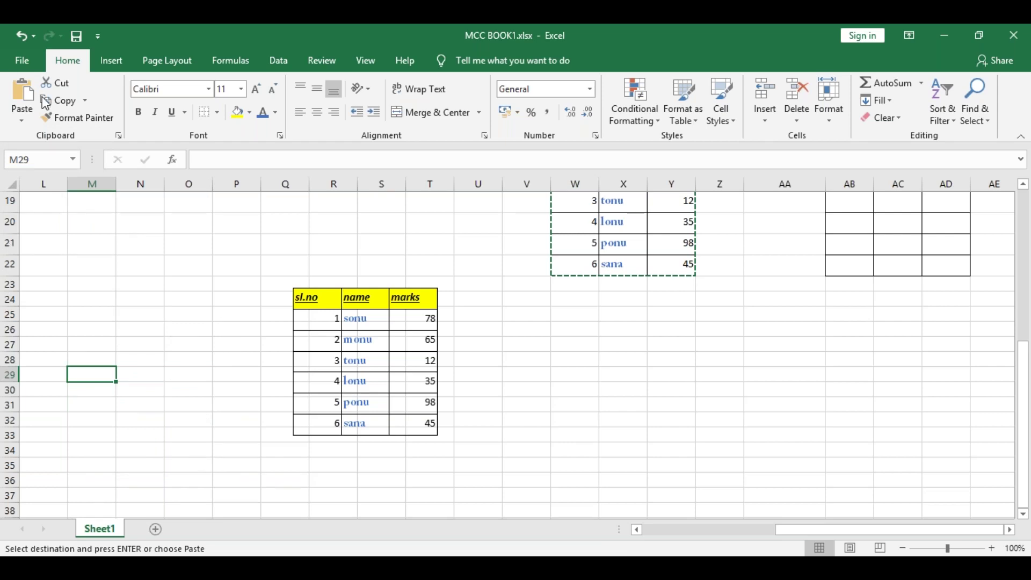
Examine the Paste Special choices for the copied table at cell M29 and close the dialog without pasting
left_click(22, 114)
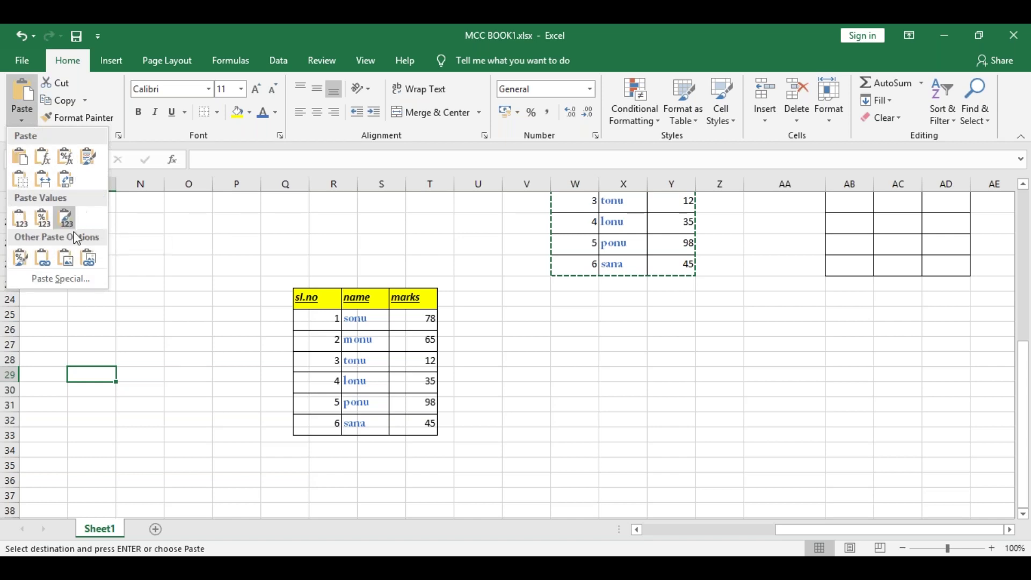
left_click(53, 279)
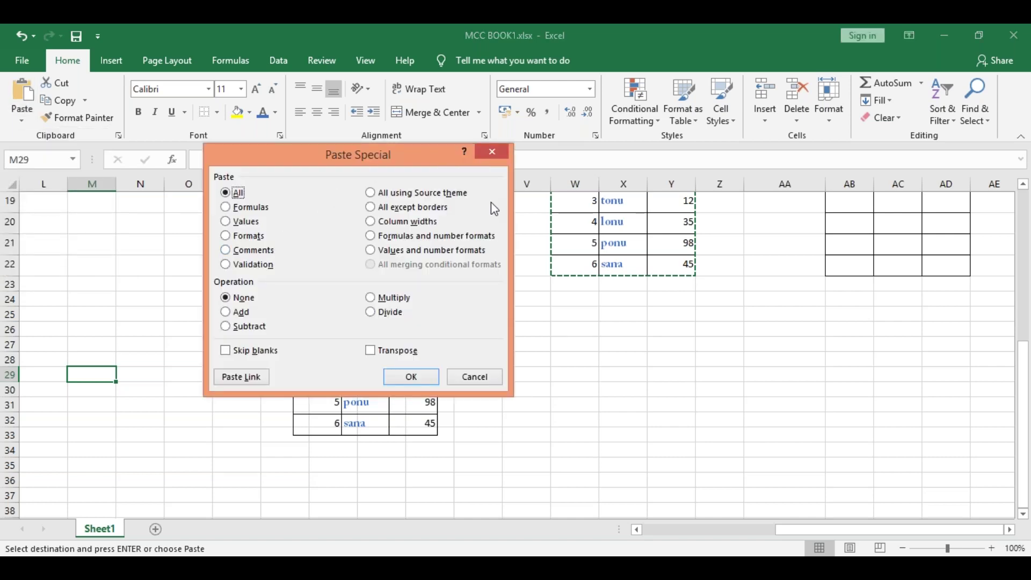
left_click(498, 156)
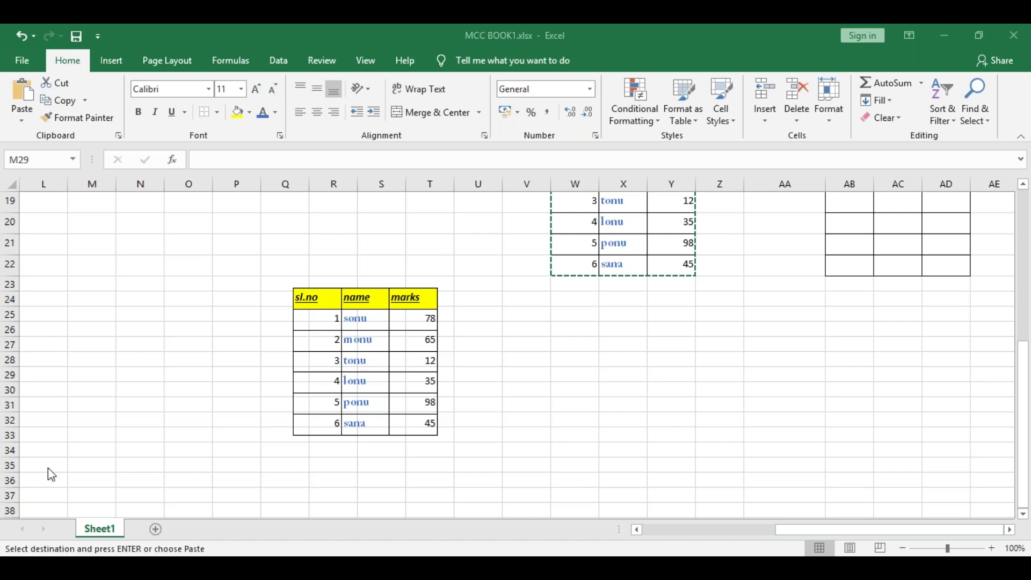
Copy the unformatted marks table in M6:O12
left_click(85, 390)
scroll(85, 387, "down", 6)
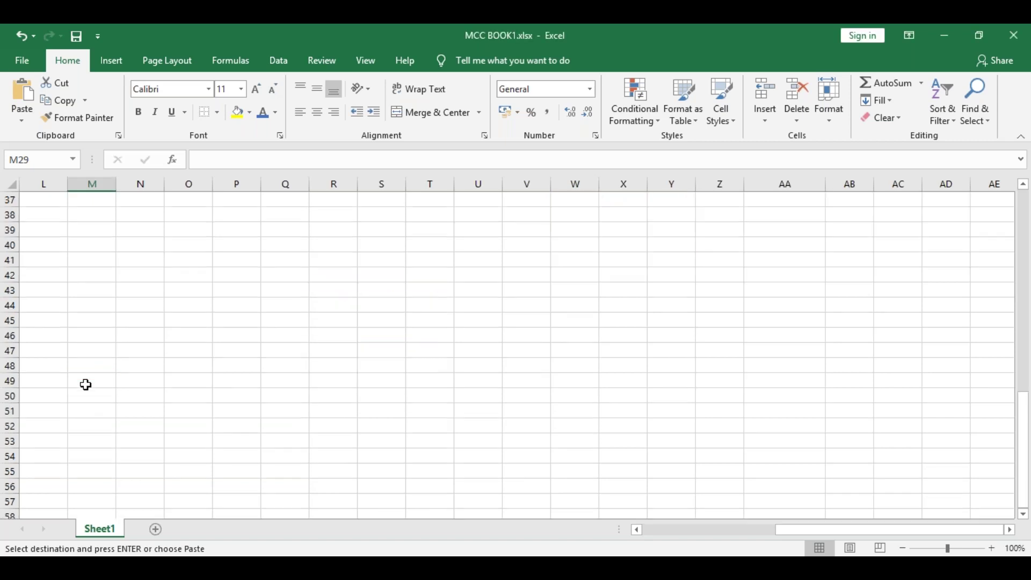
scroll(108, 258, "up", 12)
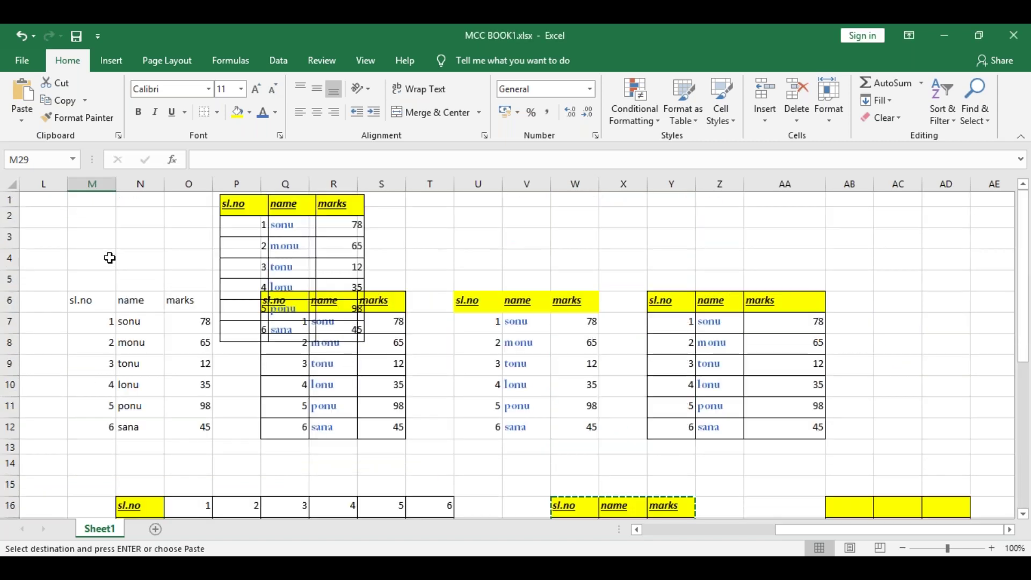
left_click(157, 371)
mouse_move(86, 301)
left_mouse_down()
mouse_move(115, 310)
mouse_move(196, 405)
mouse_move(193, 425)
left_mouse_up()
key("ctrl+c")
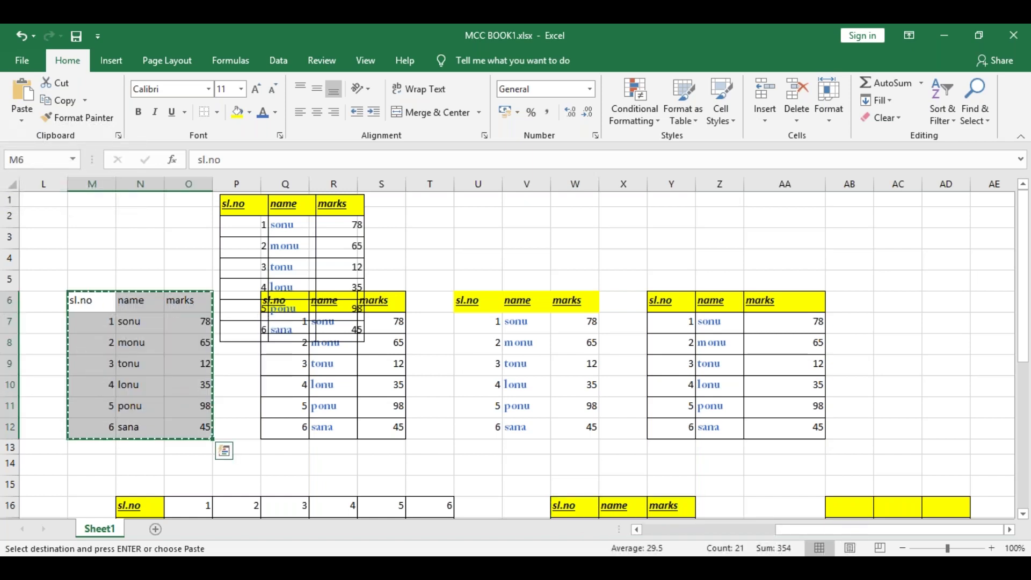
scroll(161, 430, "down", 9)
left_click(64, 334)
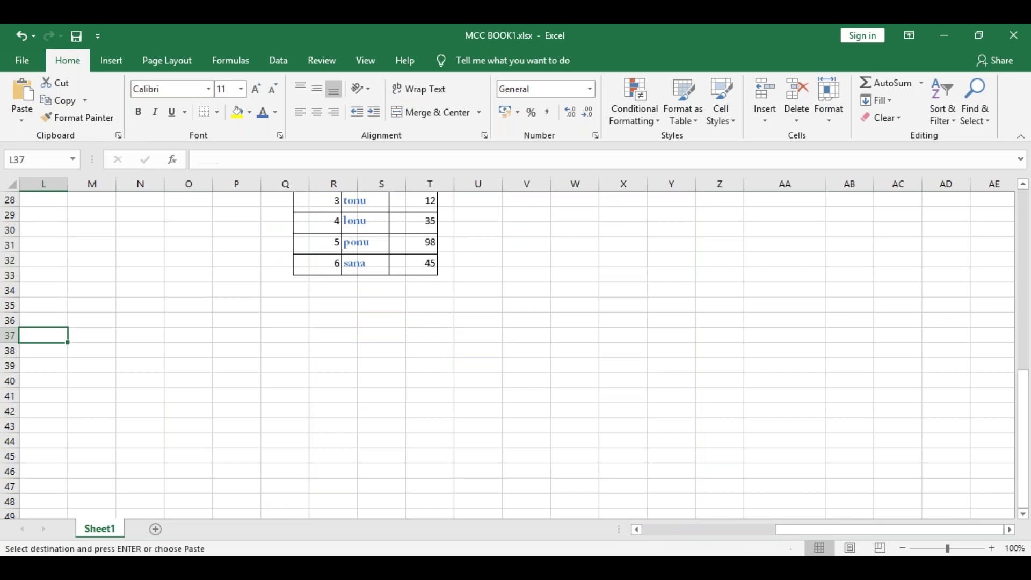
scroll(68, 334, "down", 3)
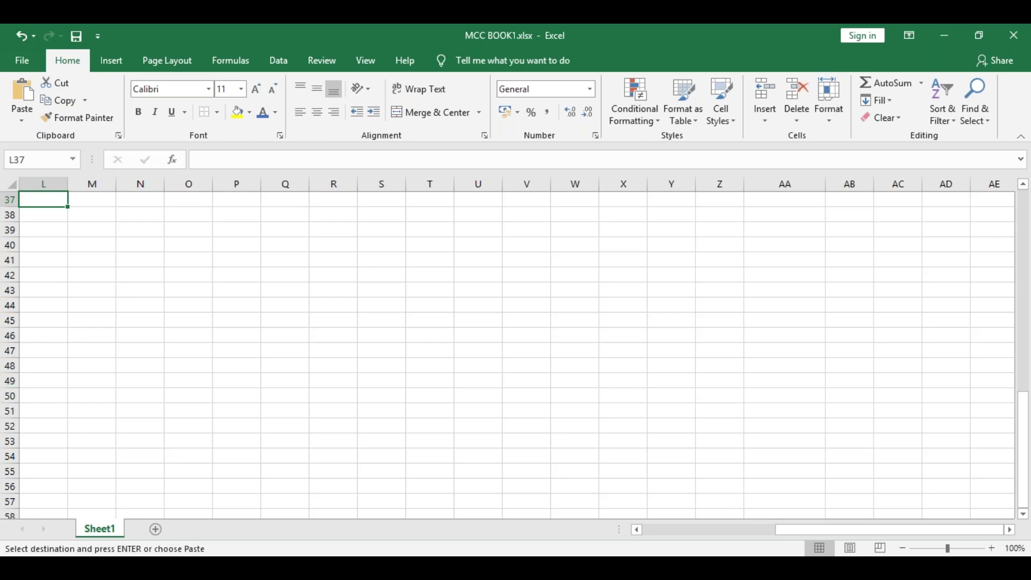
scroll(46, 347, "down", 6)
scroll(46, 348, "up", 6)
left_click(47, 347)
scroll(47, 348, "down", 3)
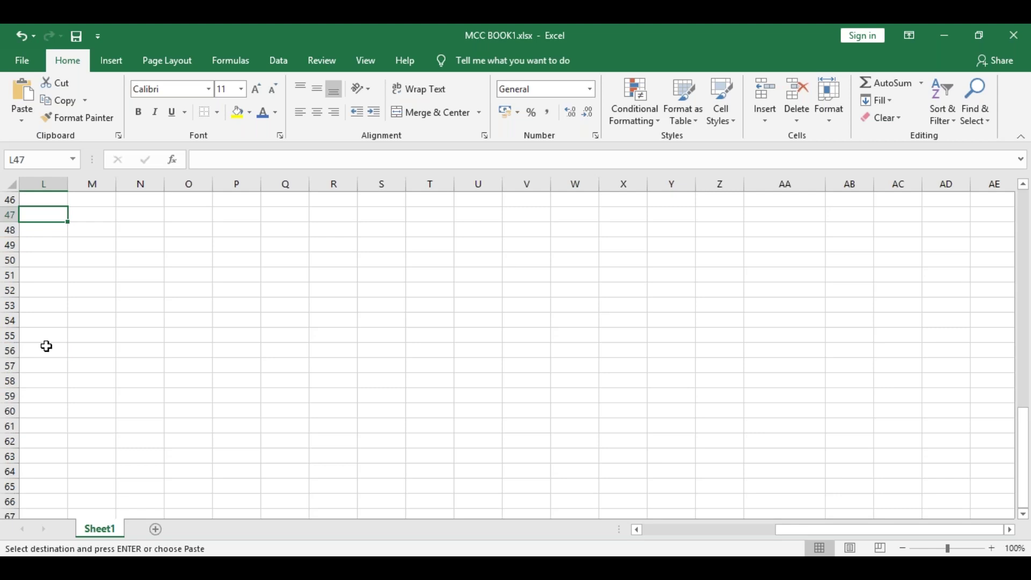
scroll(46, 346, "up", 3)
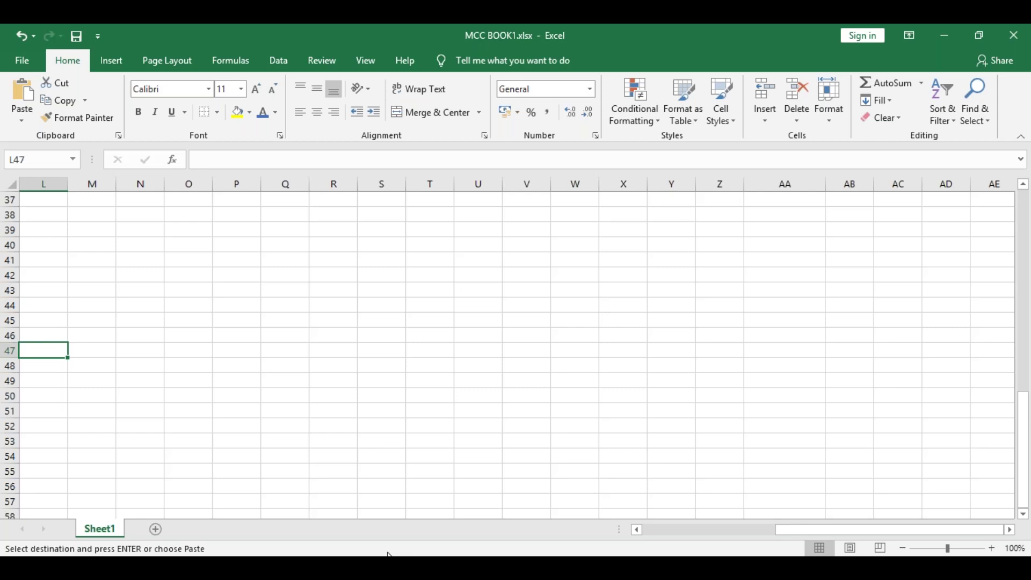
left_click(91, 259)
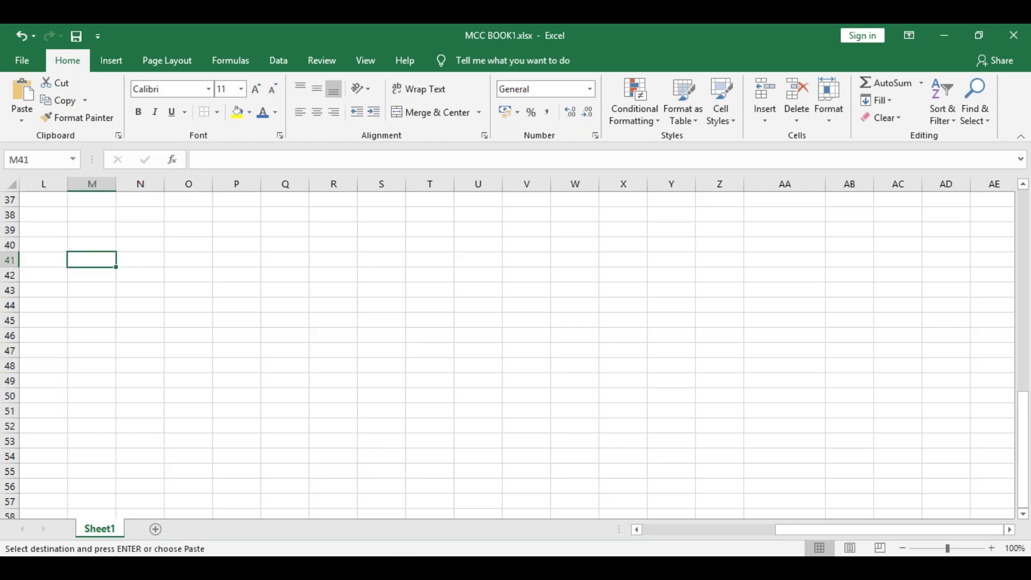
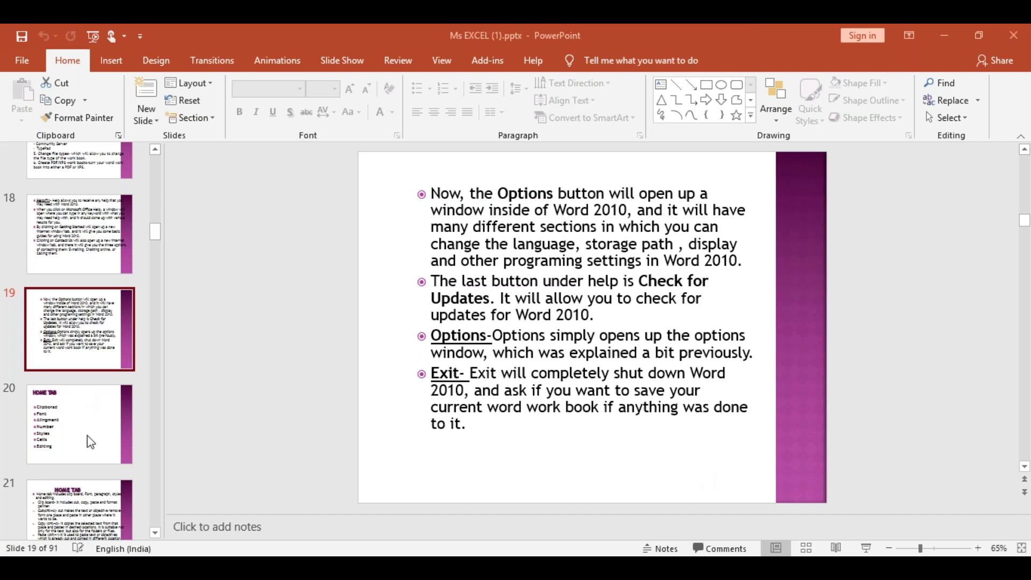
In the PowerPoint presentation Ms EXCEL (1).pptx, display the Home tab slides 20 and 21
left_click(115, 427)
left_click(96, 495)
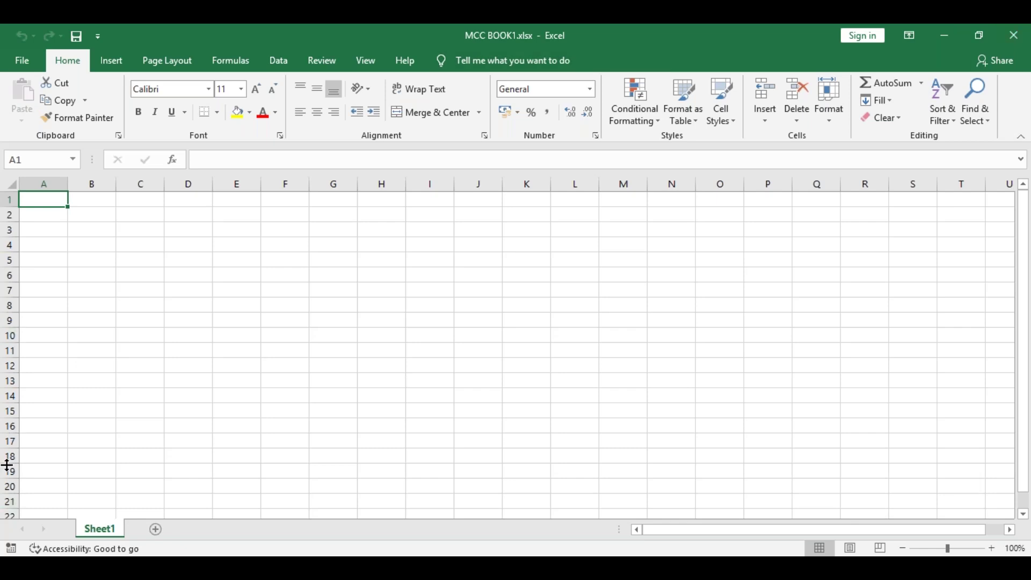
Switch to MCC BOOK1.xlsx in Excel and enter the headers "name" in A1 and "marks" in B1
type("name")
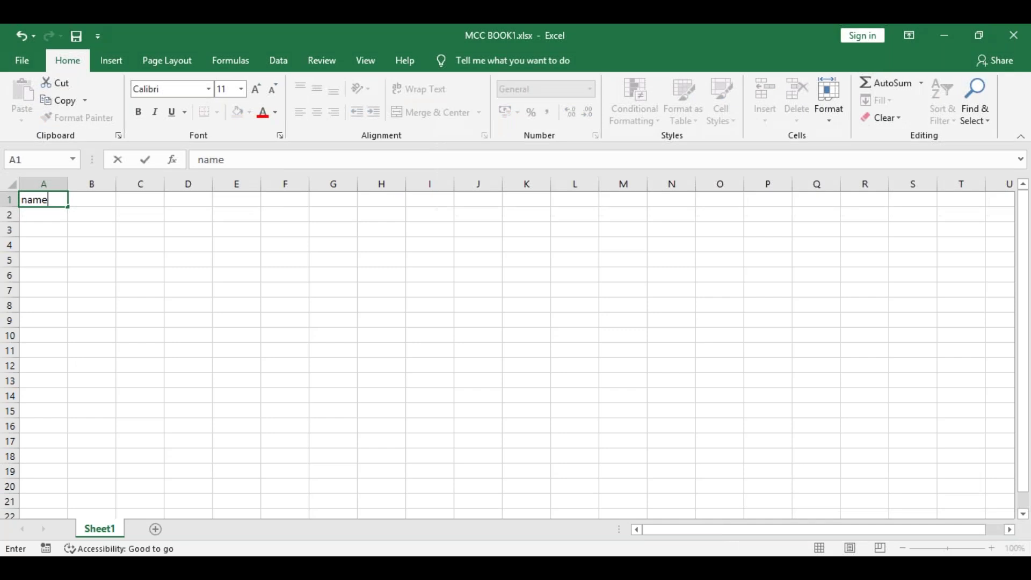
key("Return")
key("Up")
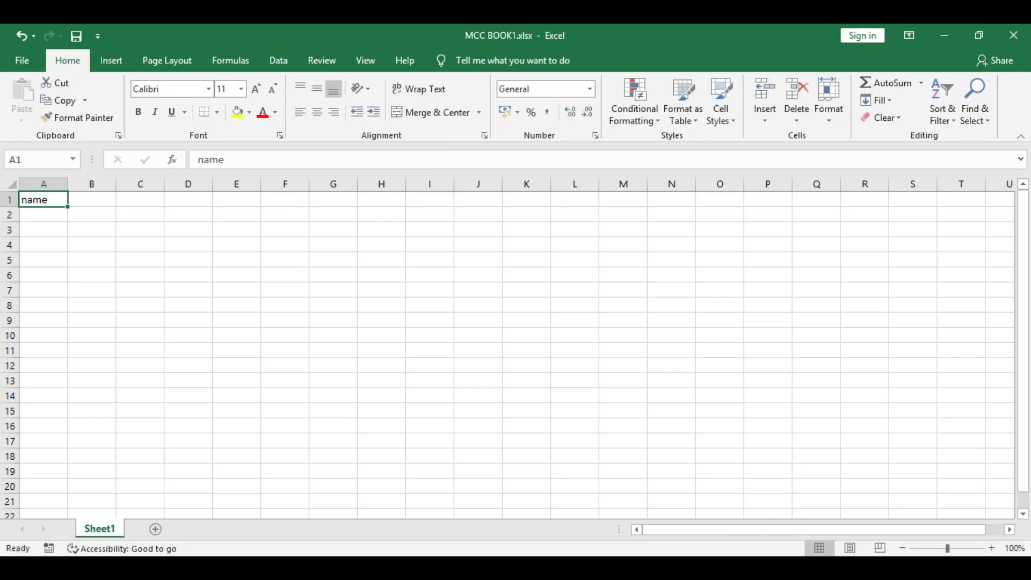
key("Right")
type("marks")
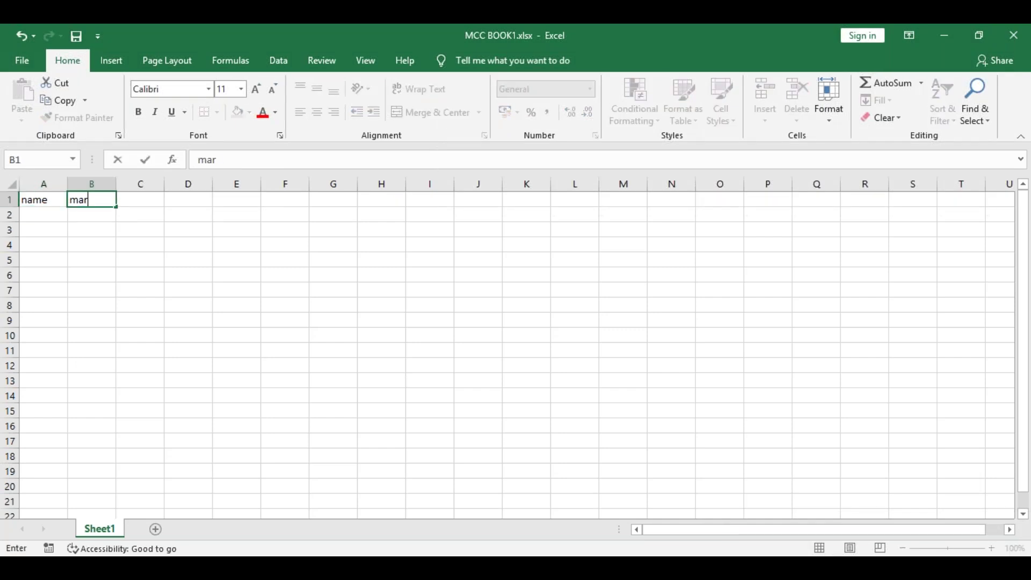
key("Return")
Enter the marks 65, 32, 12, 65 and 32 in cells B2 to B6
type("65")
key("Return")
type("32")
key("Return")
type("12")
key("ctrl+Return")
key("Return")
type("65")
key("Return")
type("32")
key("Return")
Fill cells A2 to A6 with the five students' first names beside their marks
left_click(43, 290)
key("Up")
key("Up")
key("Up")
key("Up")
key("Up")
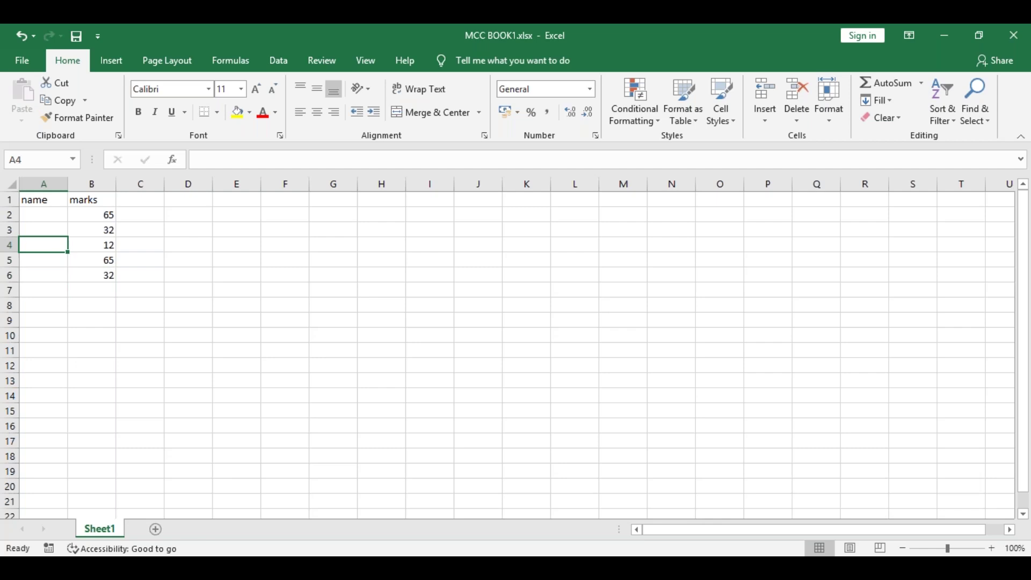
type("som")
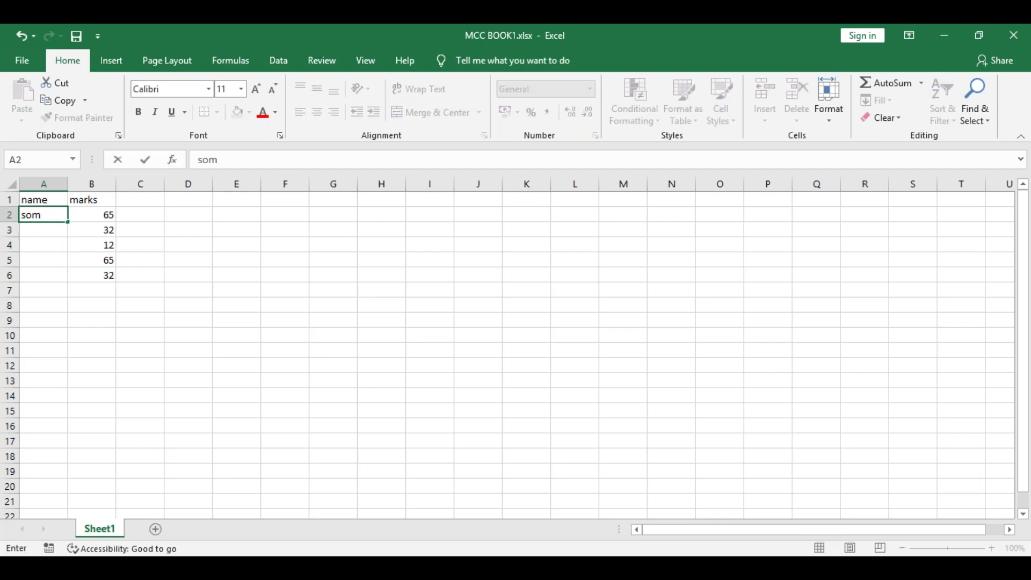
type("u")
key("Return")
type("konu")
key("Return")
type("ponu")
key("Return")
type("tonu")
key("Return")
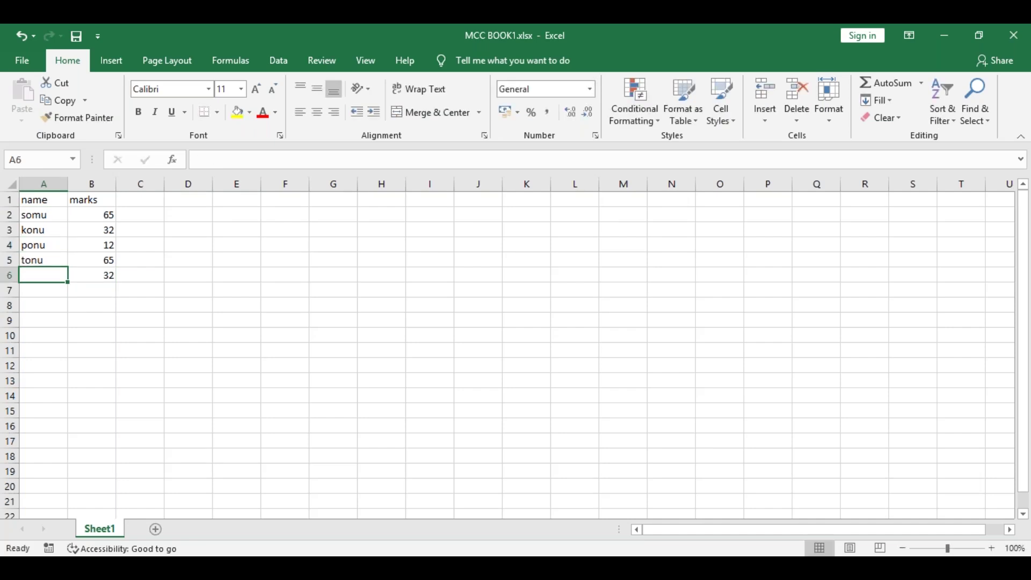
type("sonu")
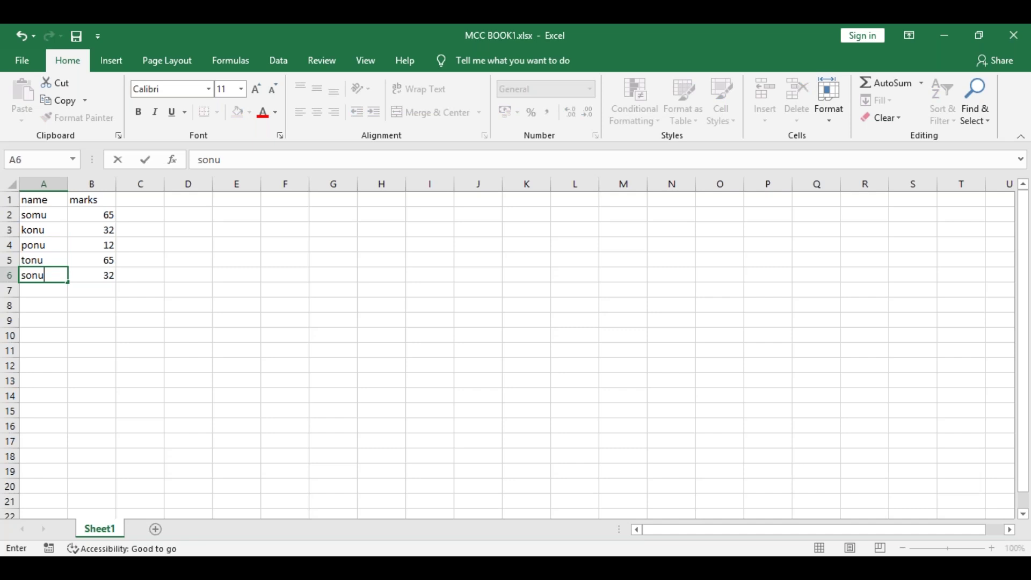
left_click(91, 245)
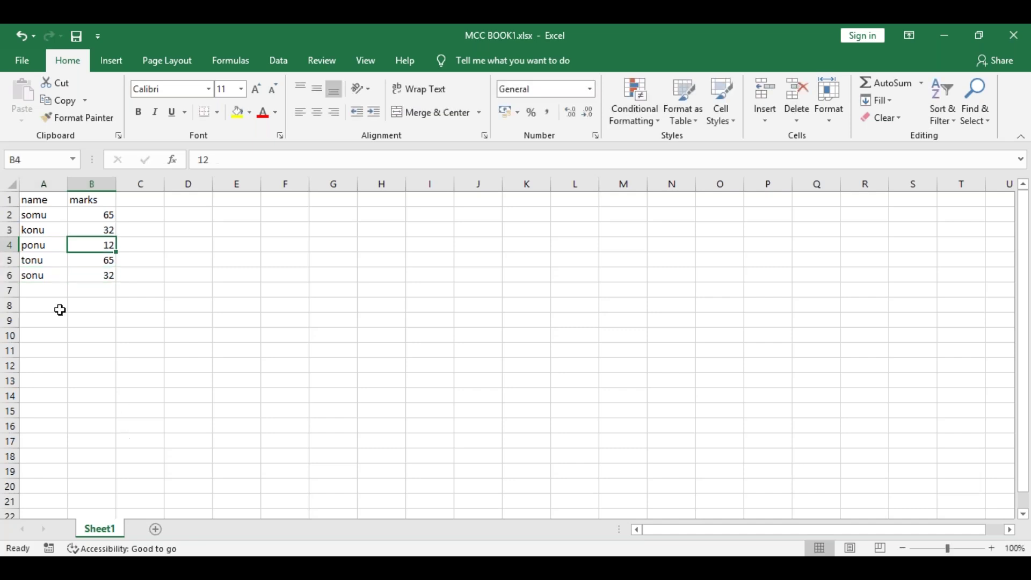
Make the name and marks table A1:B6 bold with a red font color
left_click(35, 200)
left_click_drag(83, 230, 105, 275)
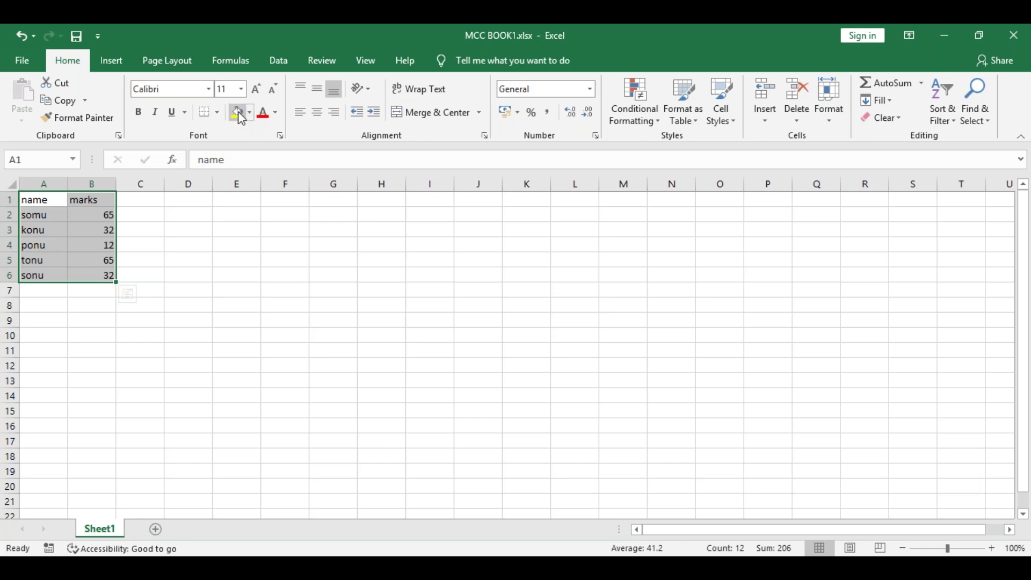
left_click(141, 113)
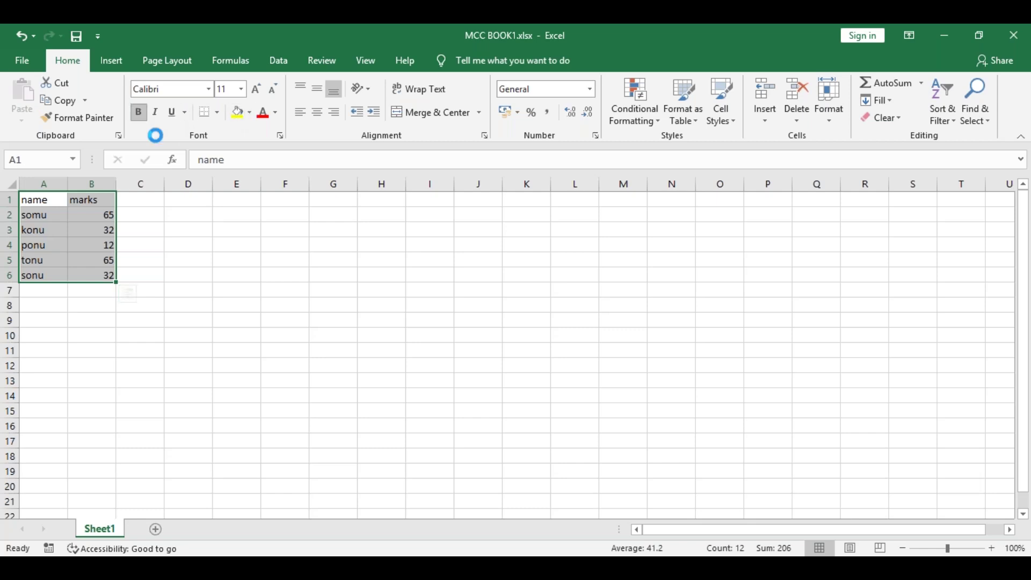
left_click(263, 113)
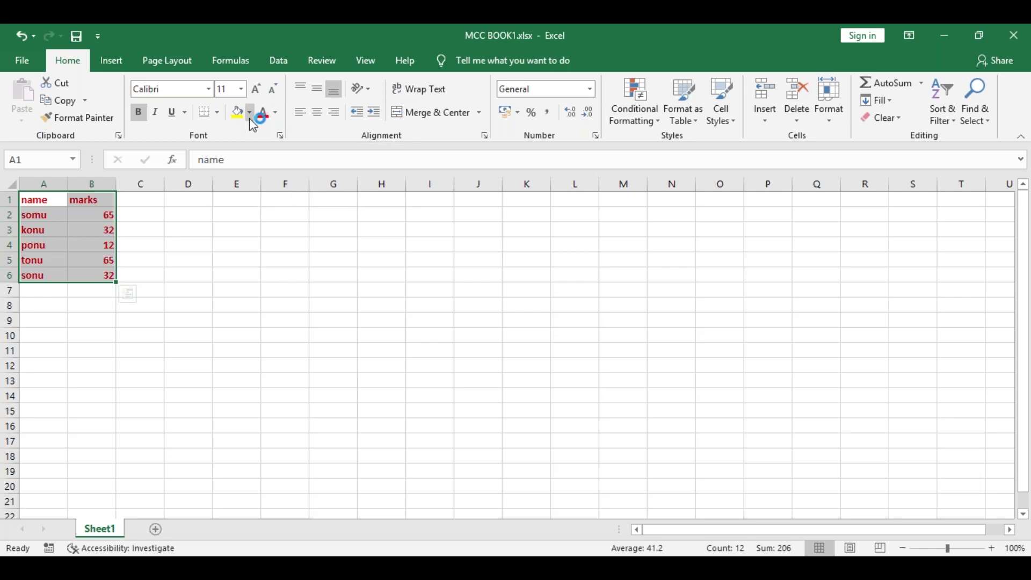
Fill cells A3:B3 of the marks table with yellow
left_click(249, 112)
left_click(177, 200)
left_click_drag(30, 230, 77, 231)
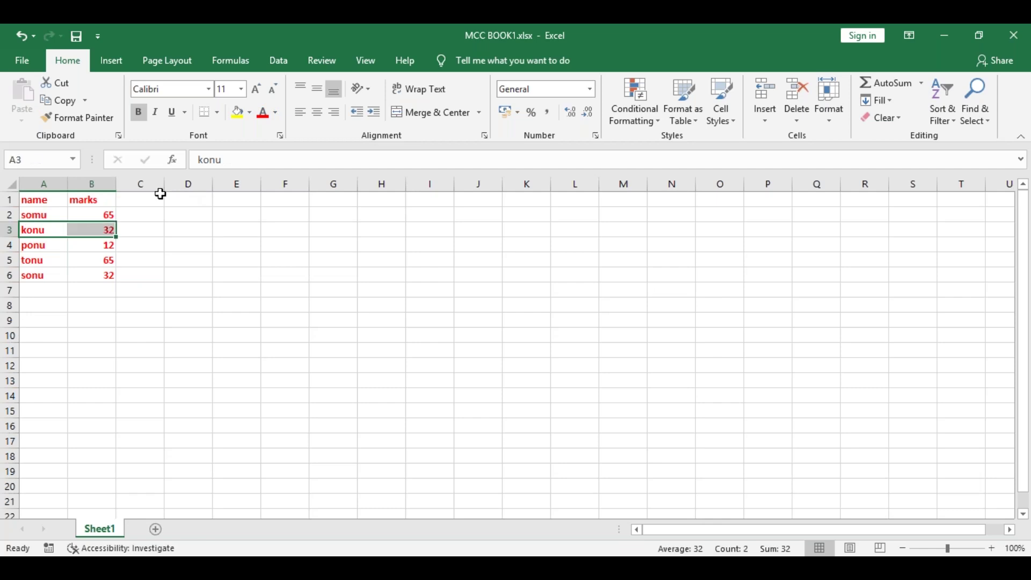
left_click(237, 114)
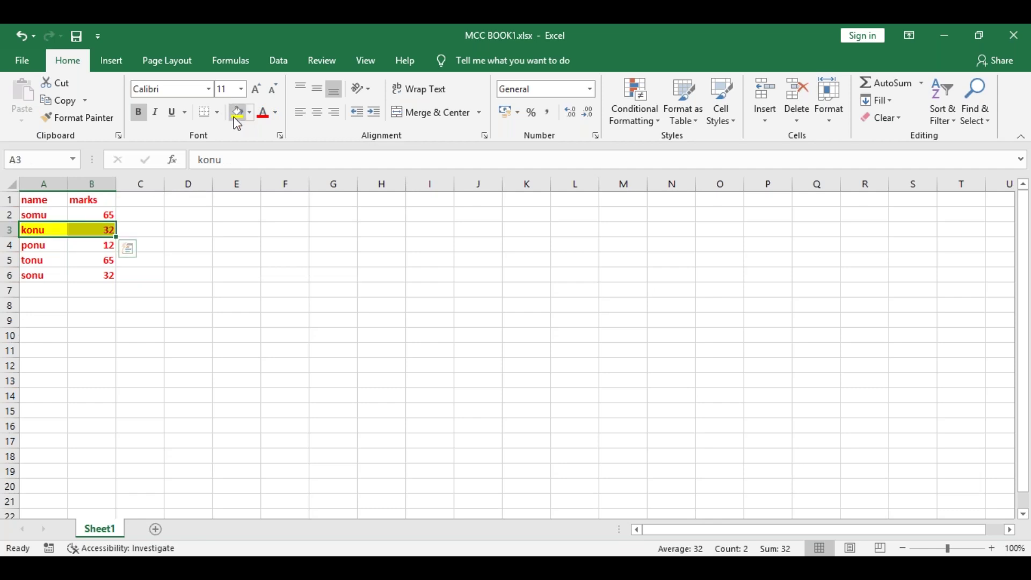
left_click(240, 245)
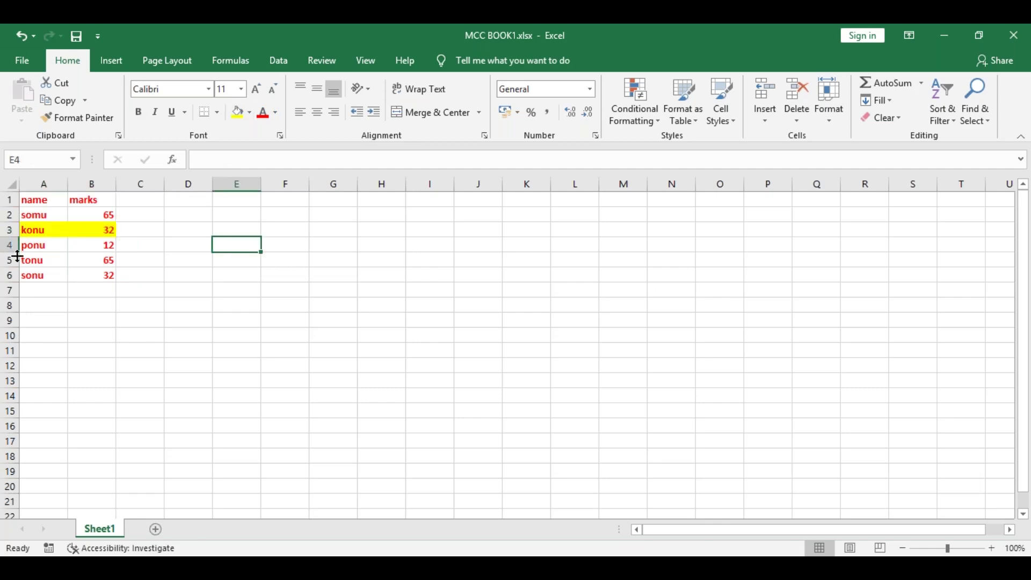
Change the font of the yellow cells A3:B3 to Adobe Gothic Std B
left_click(35, 229)
left_click_drag(97, 245, 108, 227)
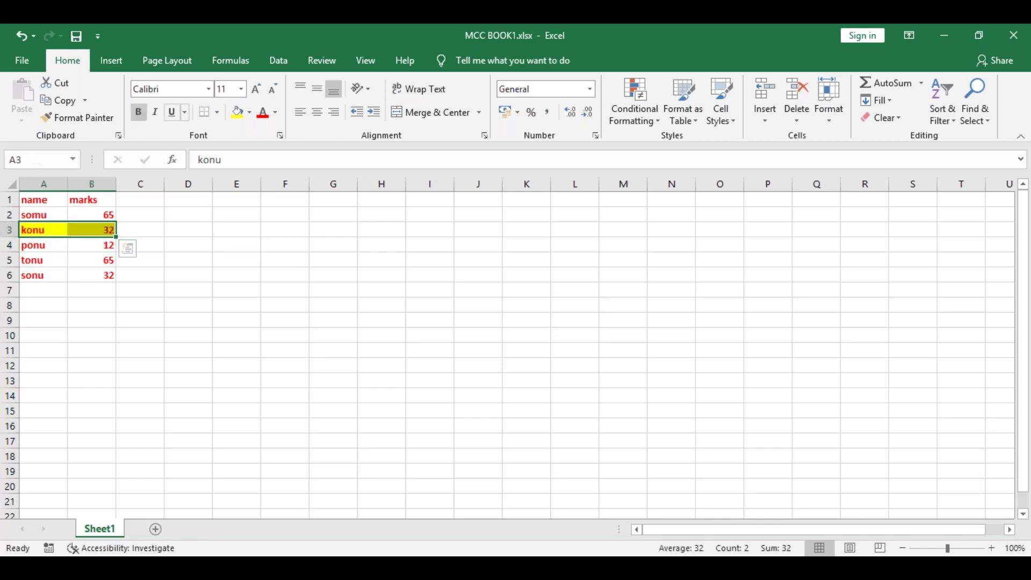
left_click(209, 88)
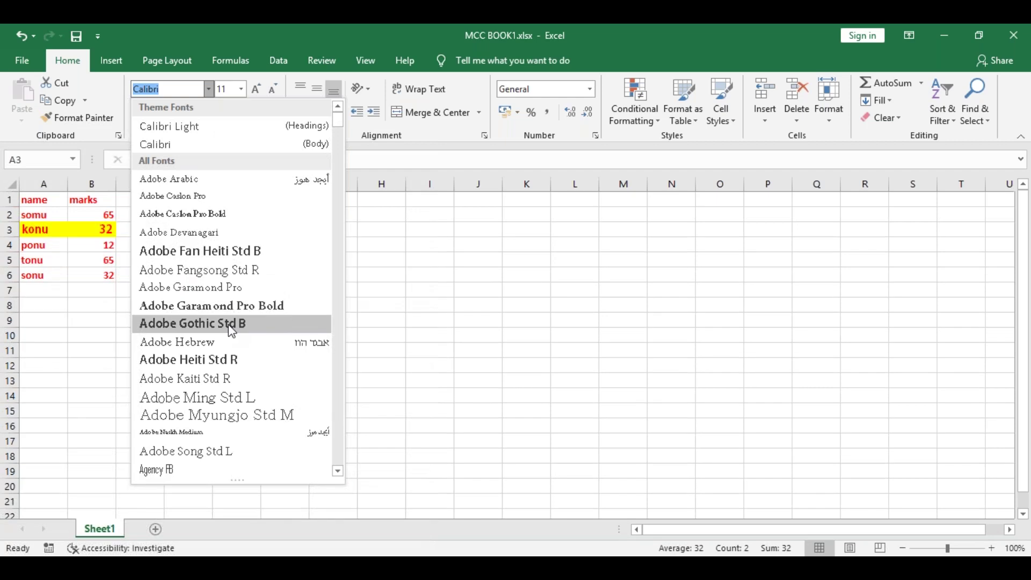
left_click(194, 322)
left_click(374, 284)
Enter the text "ms excel" in cell G5
left_click(317, 256)
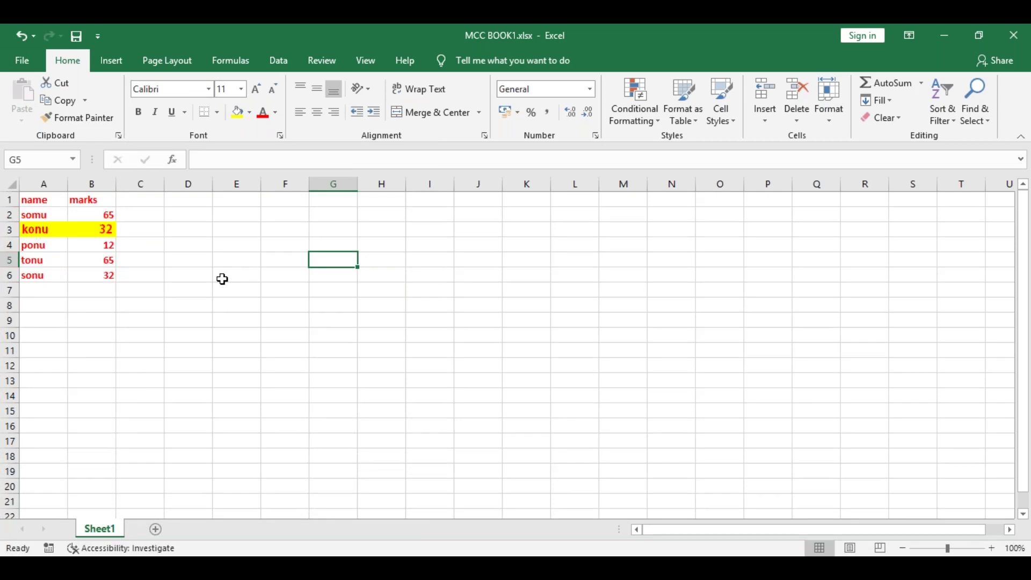
type("ms excel")
key("Return")
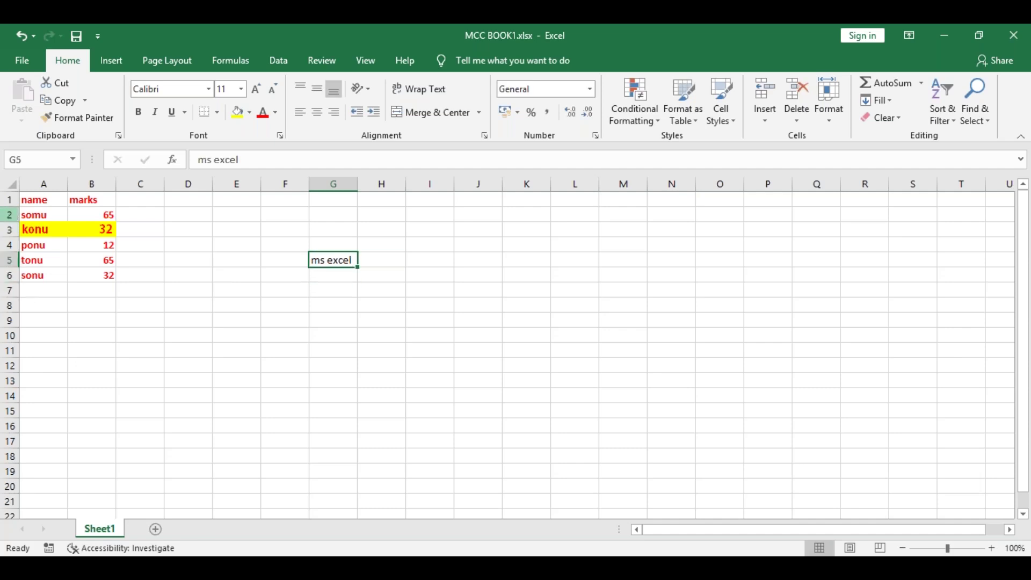
Try copying cell A3 over the text in G5, undo the paste and clear the copy selection
left_click(48, 228)
key("ctrl+c")
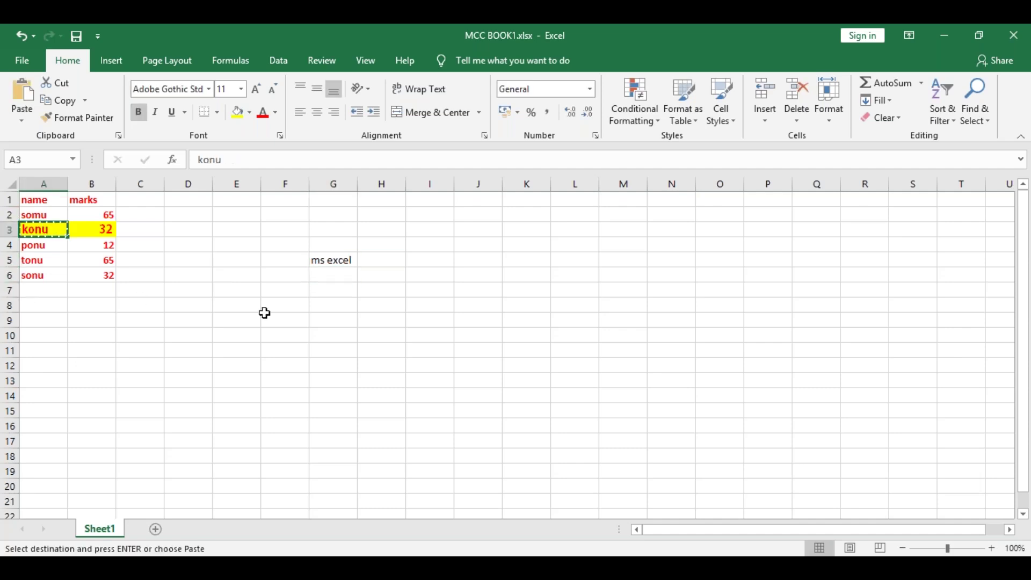
left_click(341, 260)
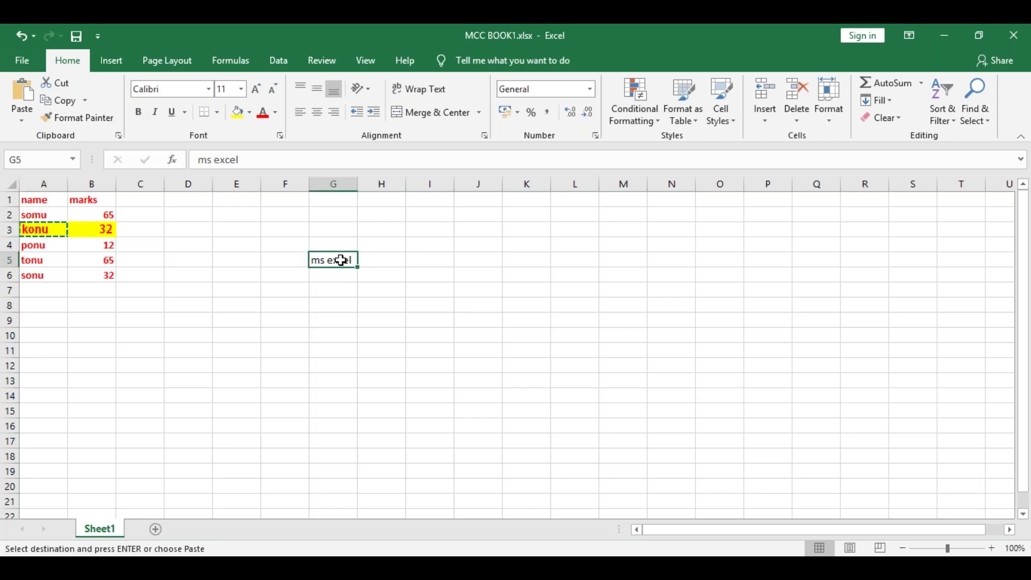
key("ctrl+v")
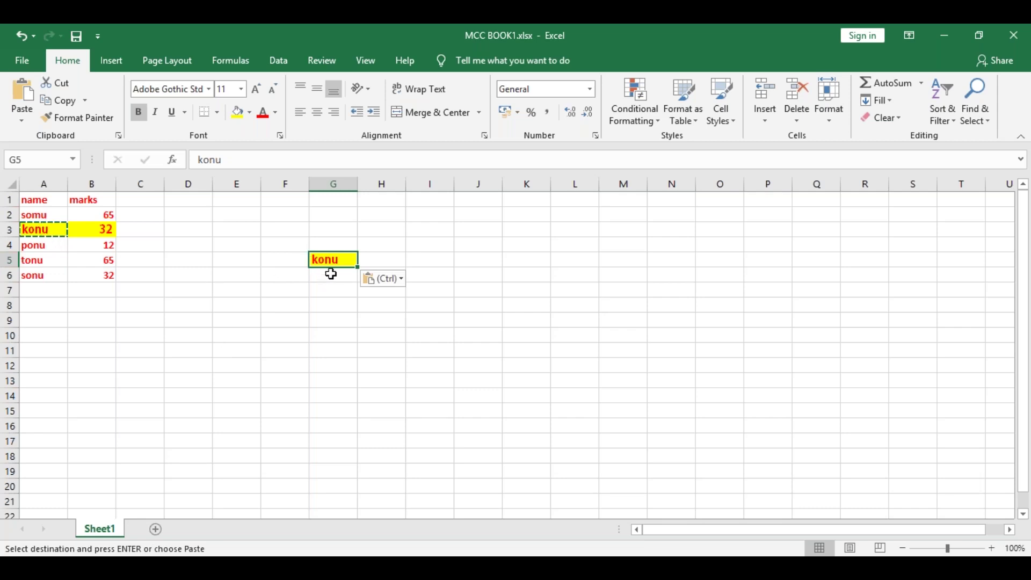
key("ctrl+z")
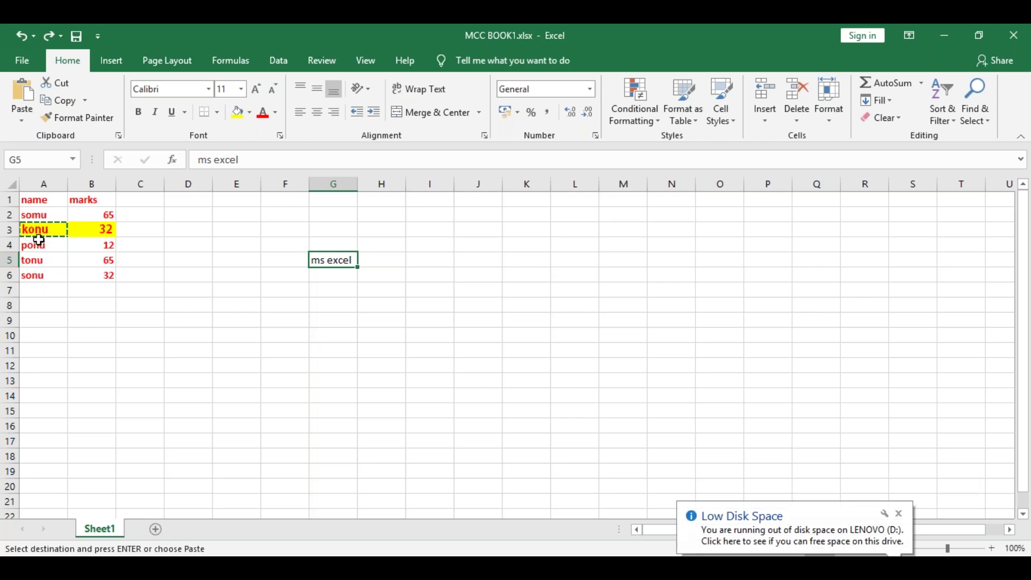
left_click(85, 276)
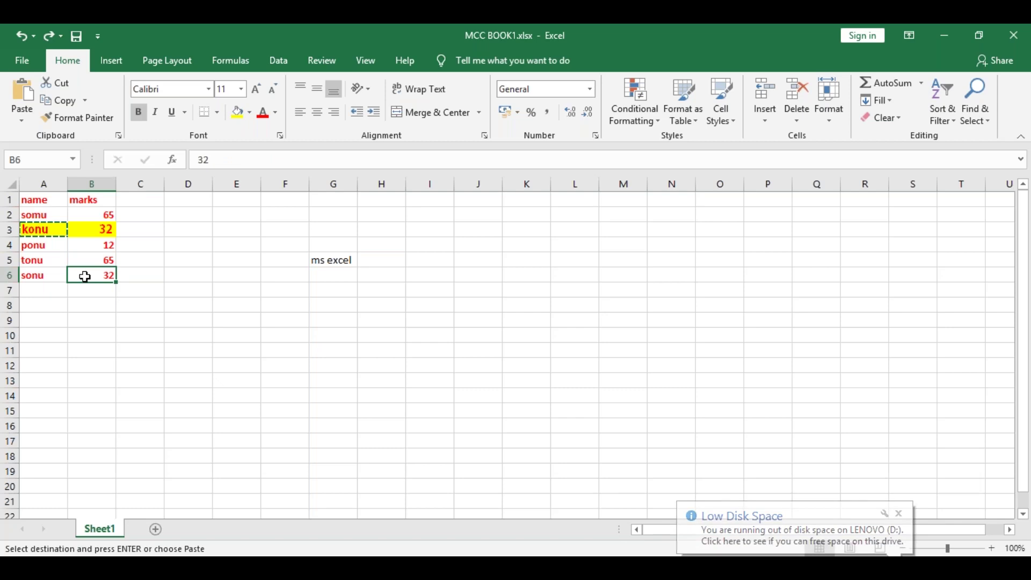
key("Escape")
left_click(63, 229)
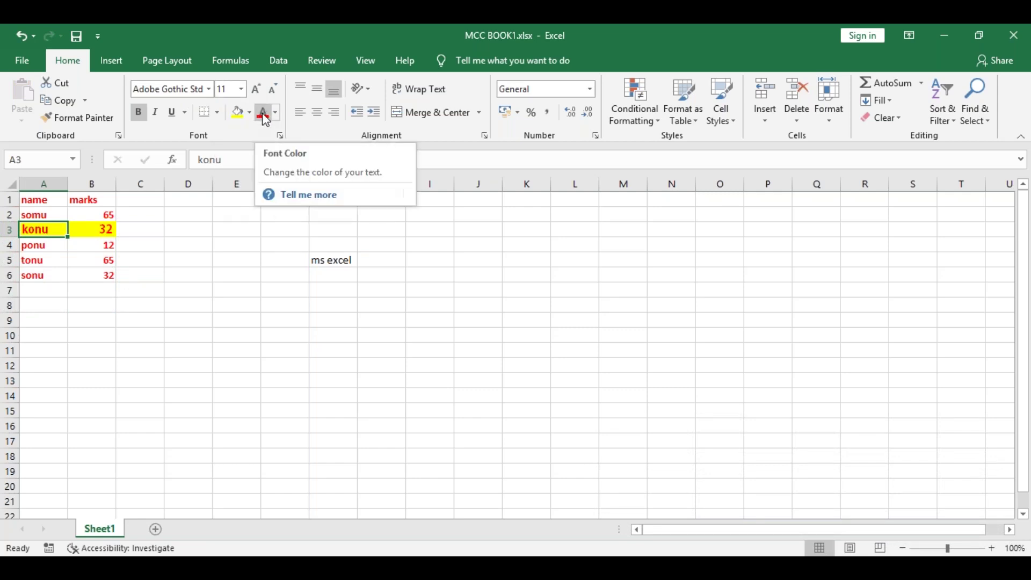
left_click(327, 267)
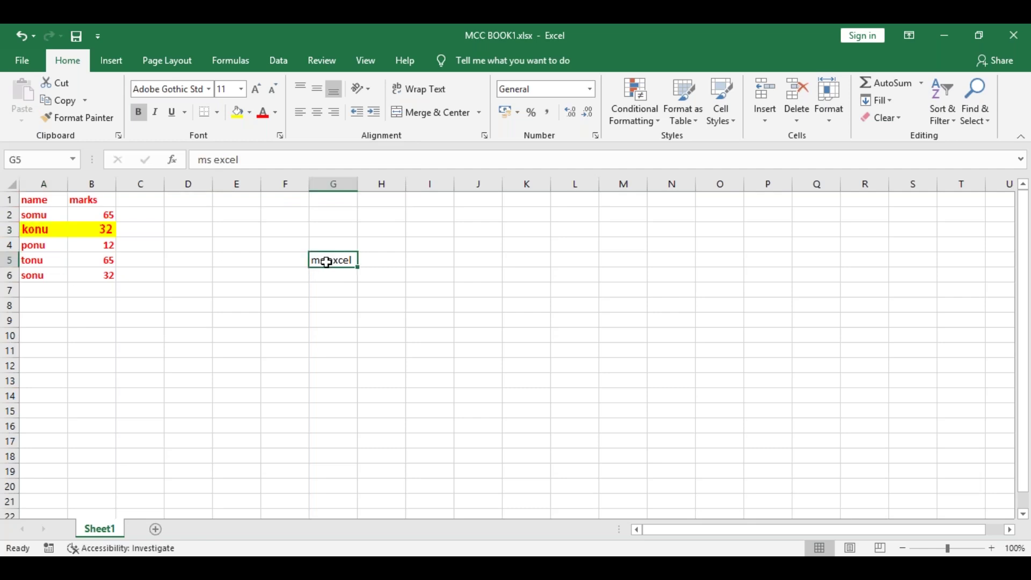
left_click(209, 89)
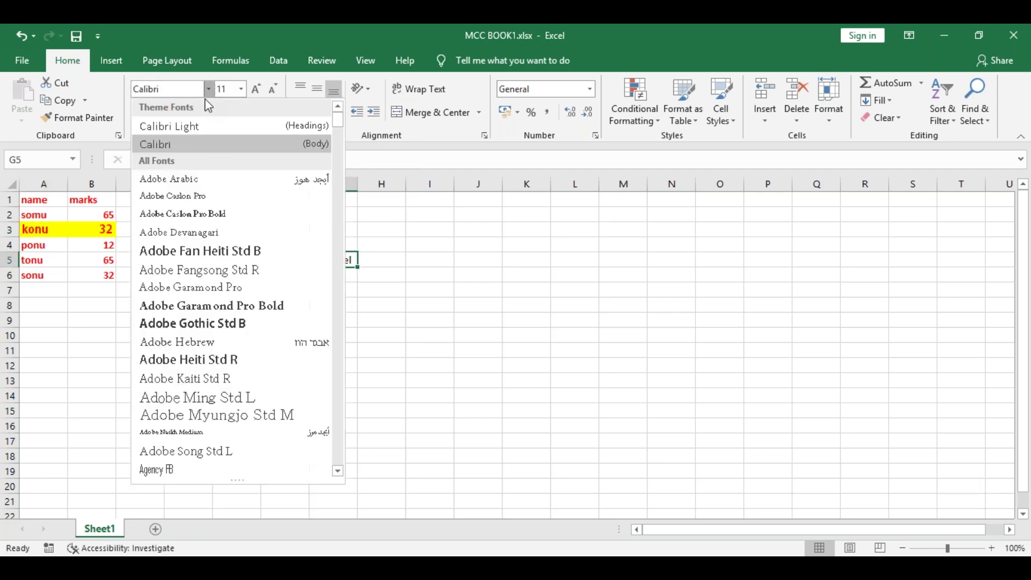
left_click(389, 267)
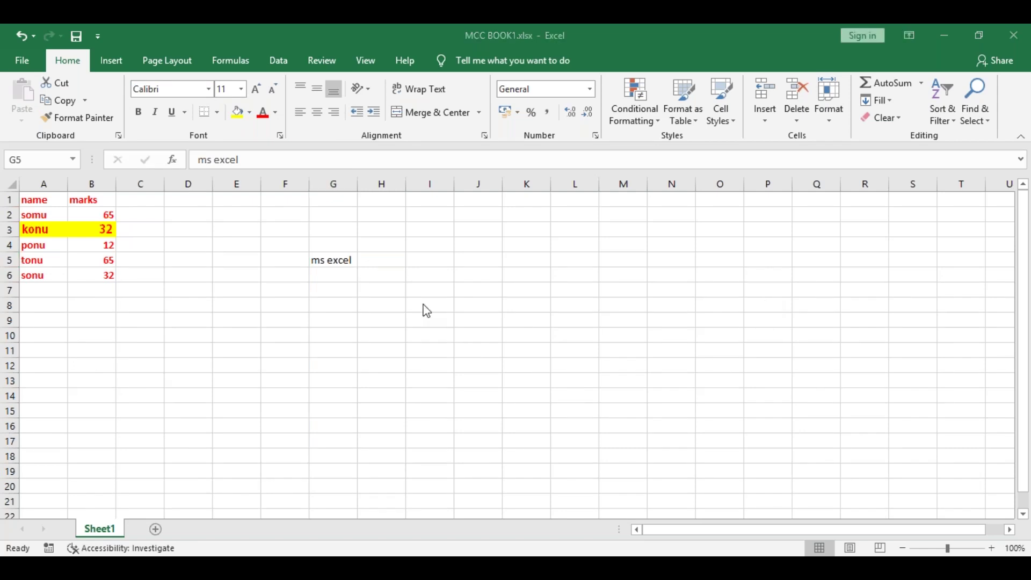
Copy the formatting of cell A3 onto the "ms excel" text in G5 with Format Painter
left_click(45, 234)
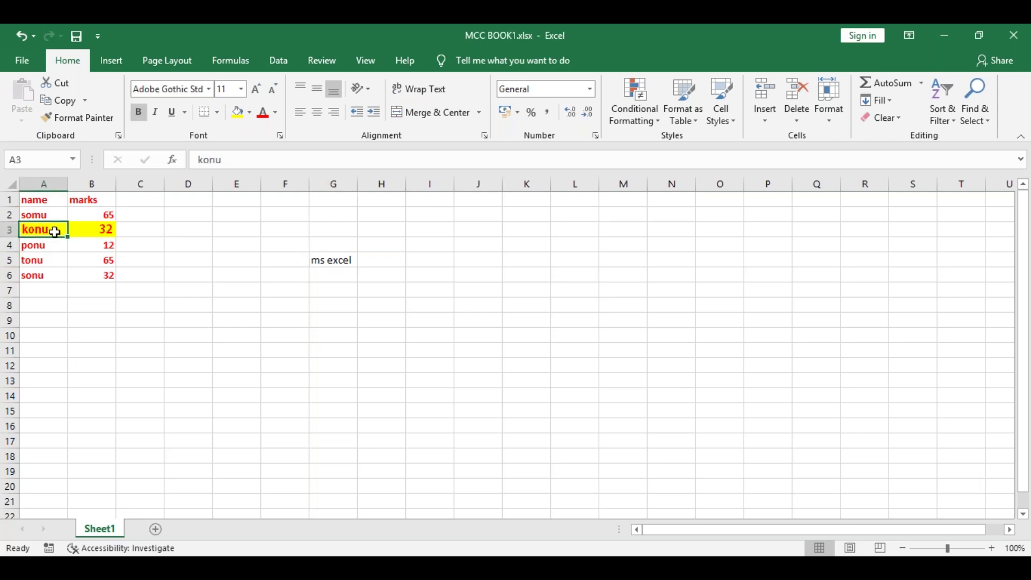
left_click(76, 122)
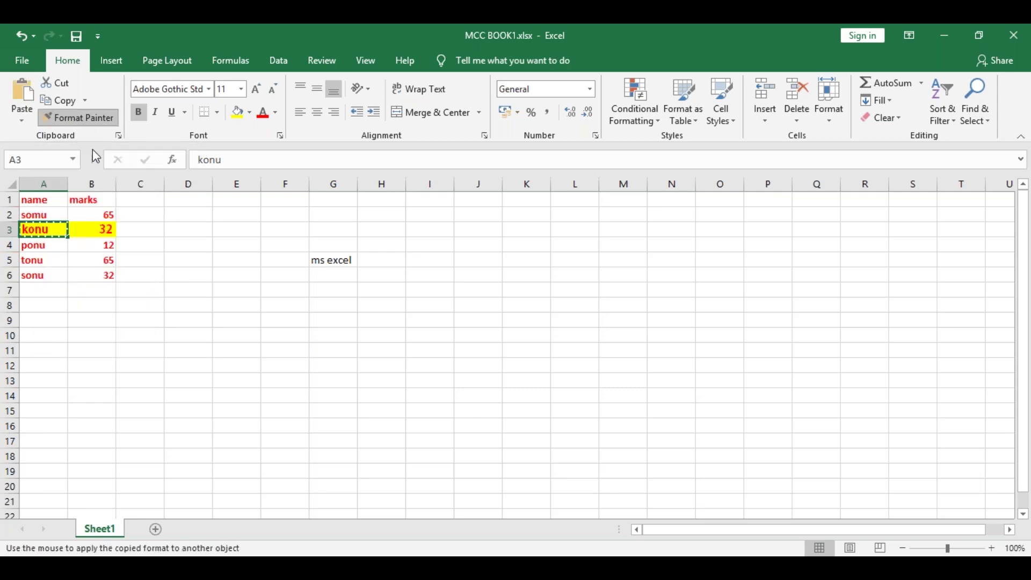
left_click(335, 255)
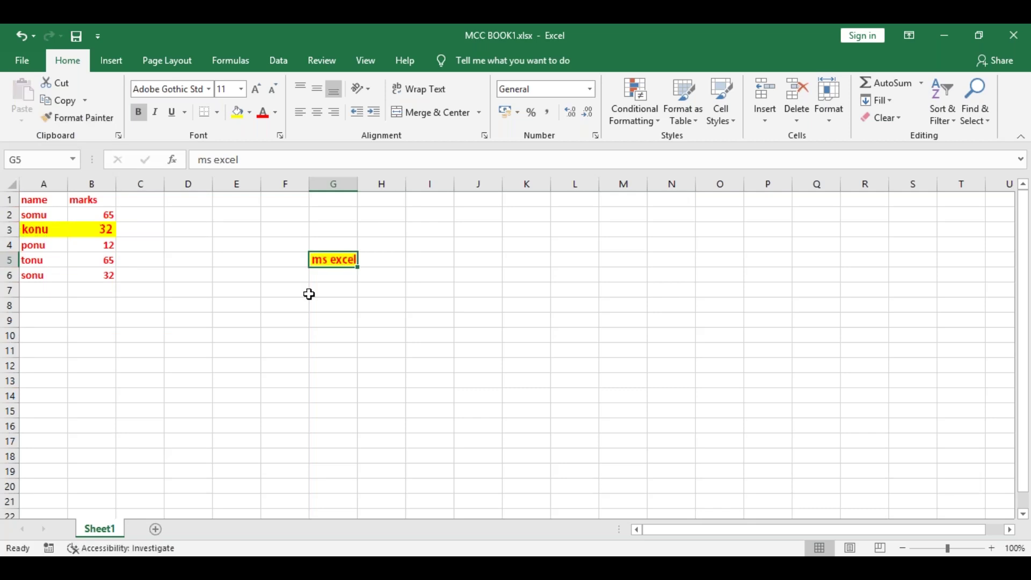
Enter the text "ms office" in cell G12
left_click(334, 370)
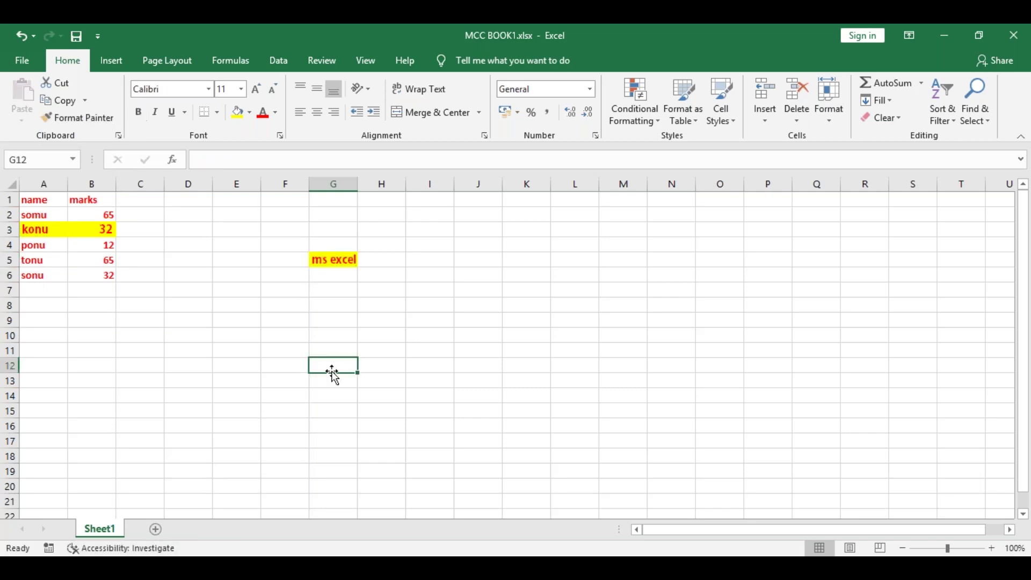
type("ms ")
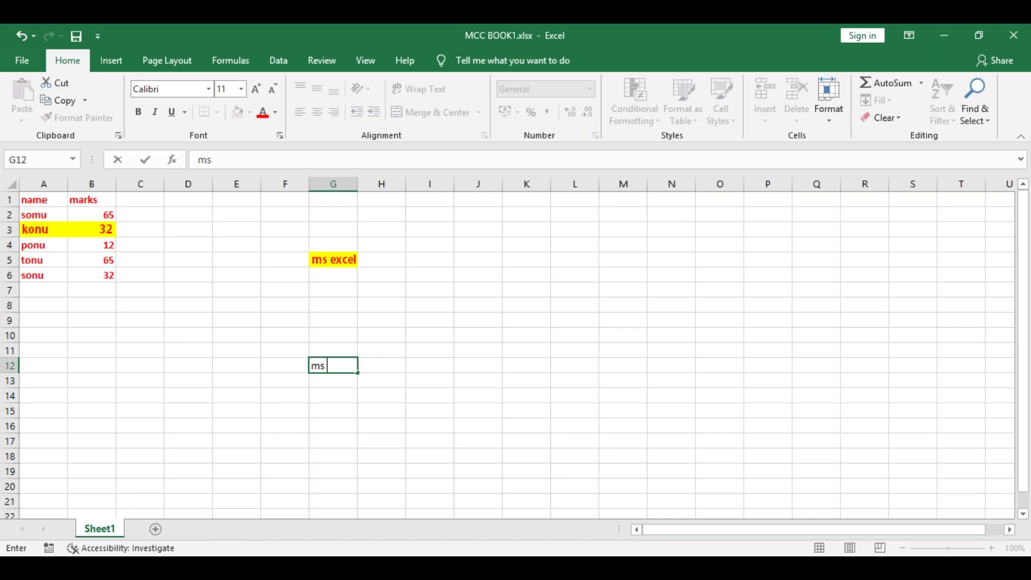
type("office")
left_click(161, 455)
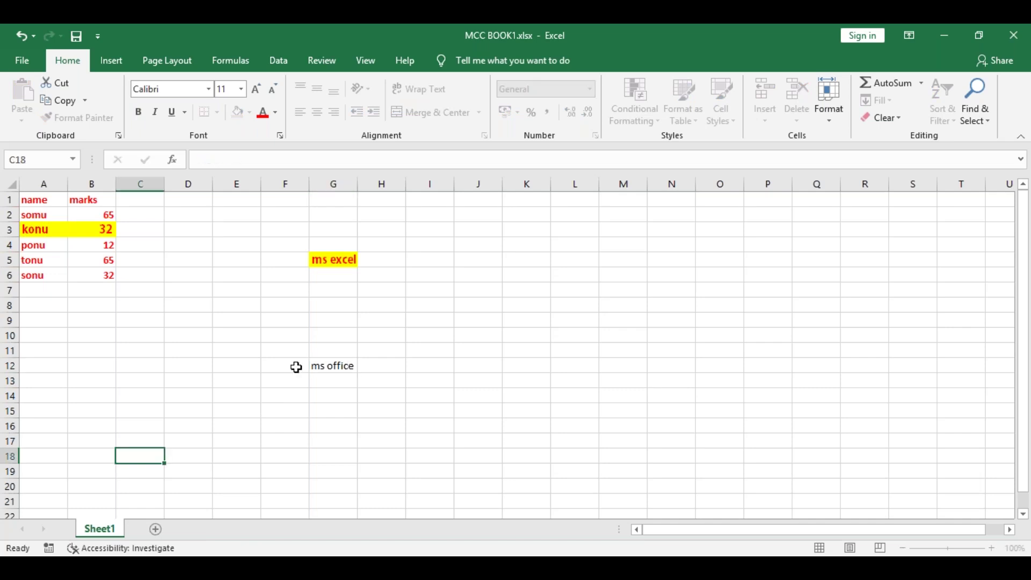
Apply the formatting of cell A3 to "ms office" in G12 using Format Painter
left_click(39, 230)
left_click(67, 120)
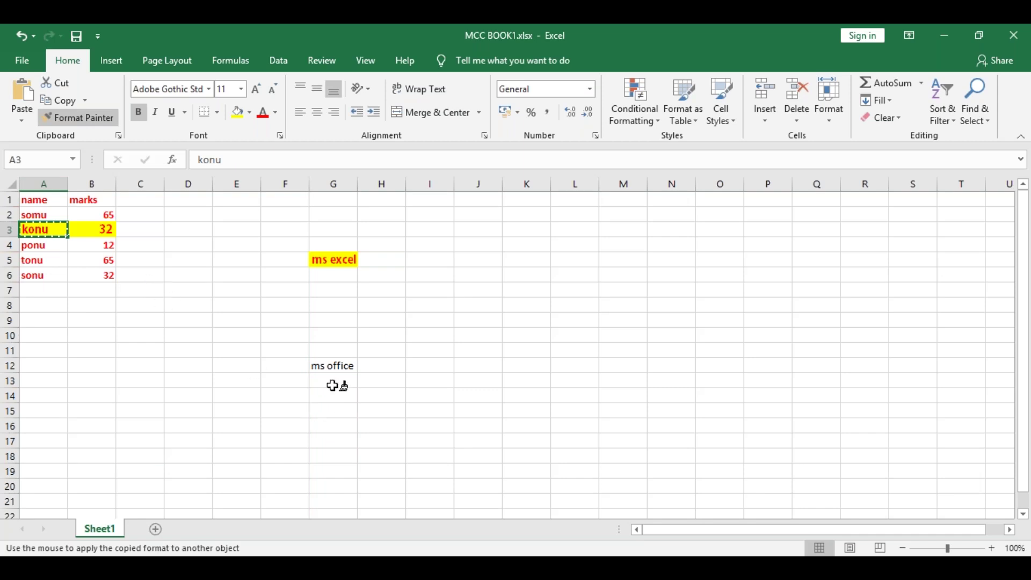
left_click(333, 365)
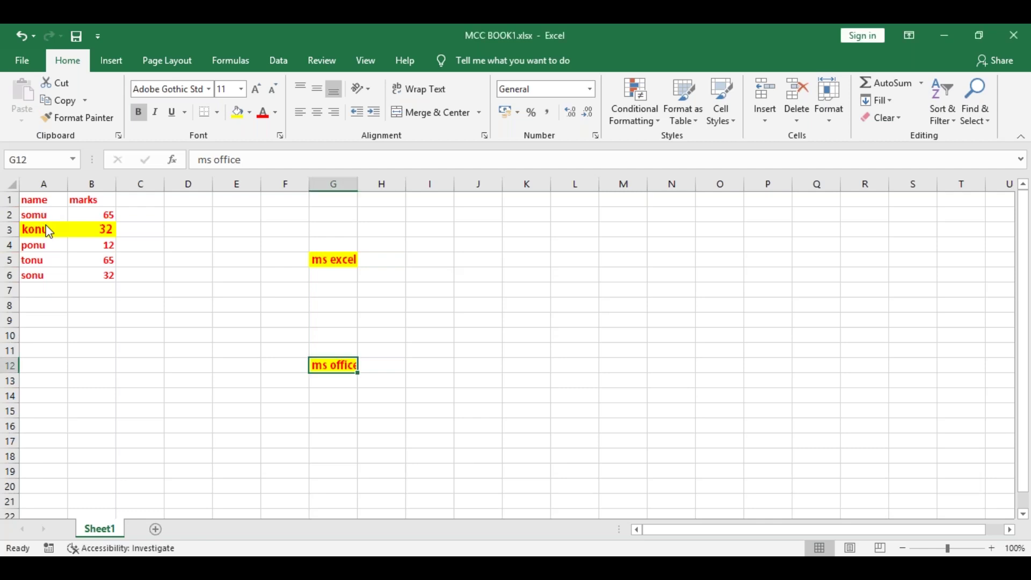
Enter the text "ms powerpnt" in cell H10
left_click(377, 331)
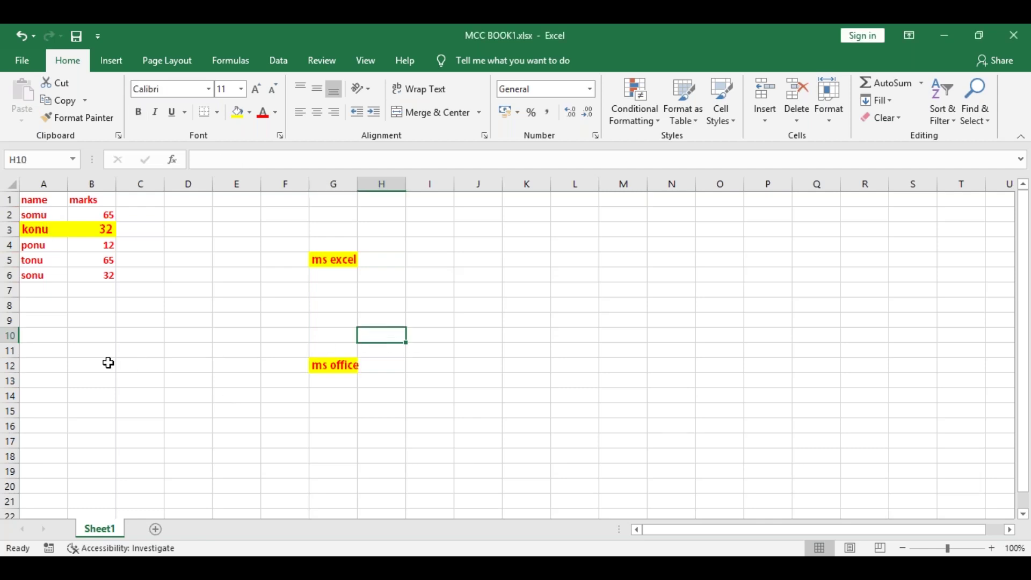
type("ms po")
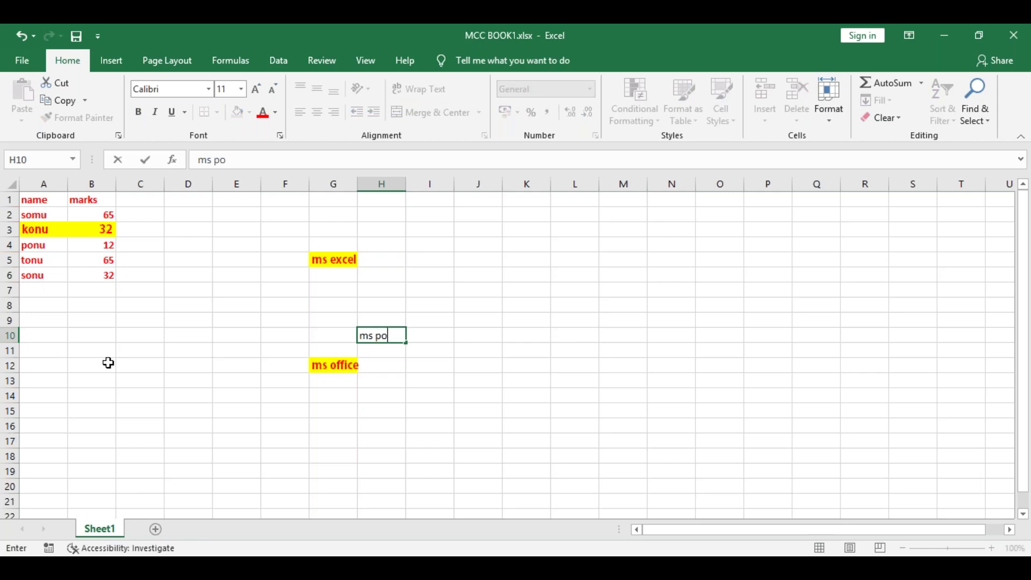
type("werpnt")
left_click(343, 412)
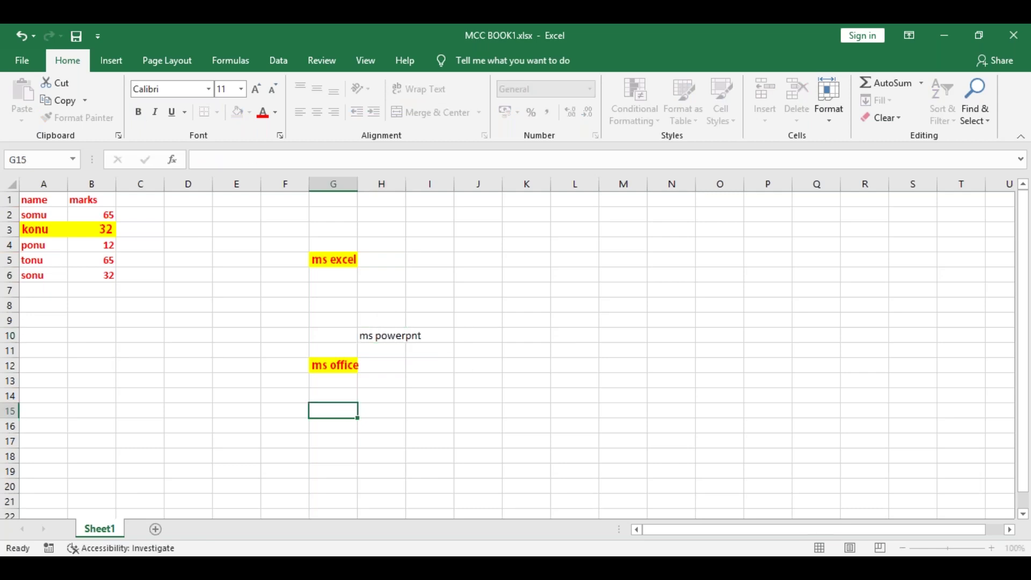
Use Format Painter to transfer the formatting of cell A3 to "ms powerpnt" in H10
left_click(48, 232)
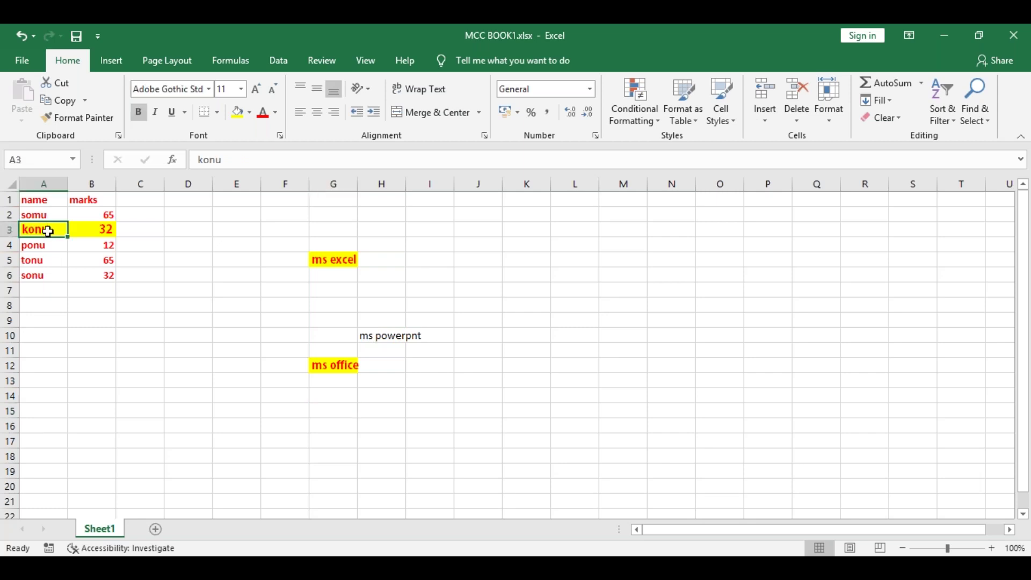
left_click(92, 112)
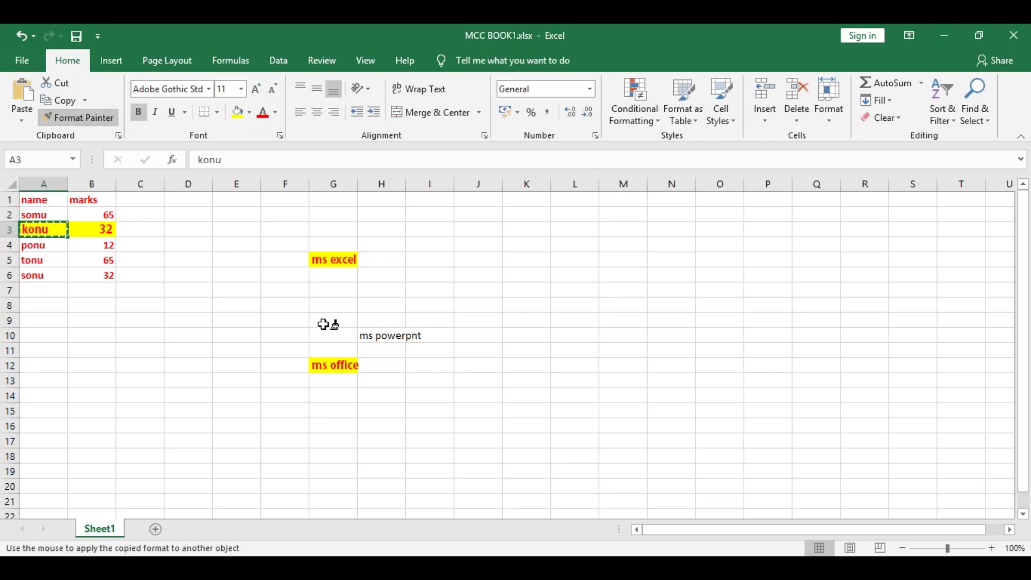
left_click(371, 330)
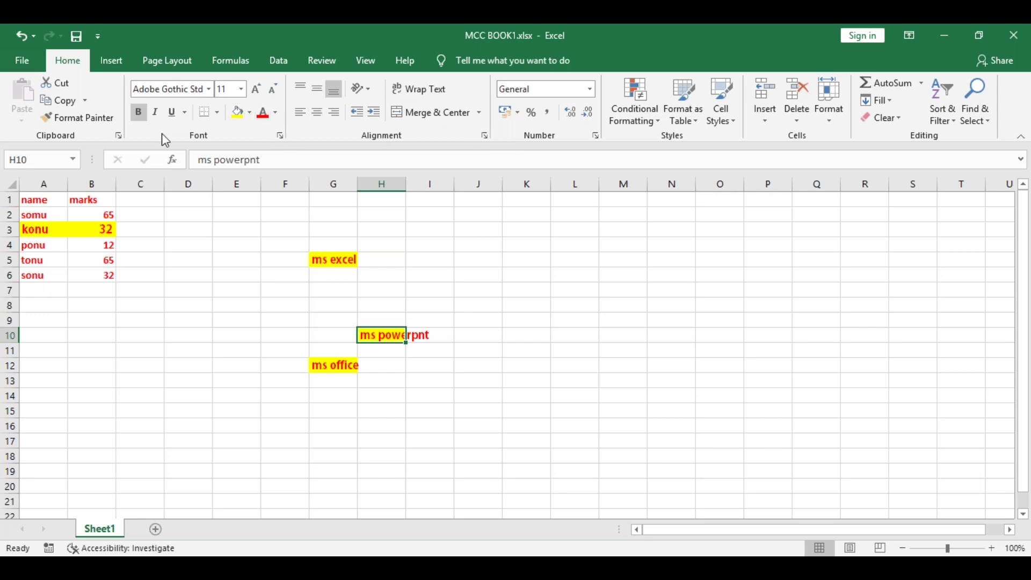
Show the Clipboard pane to check its collected items, and close it again
left_click(118, 135)
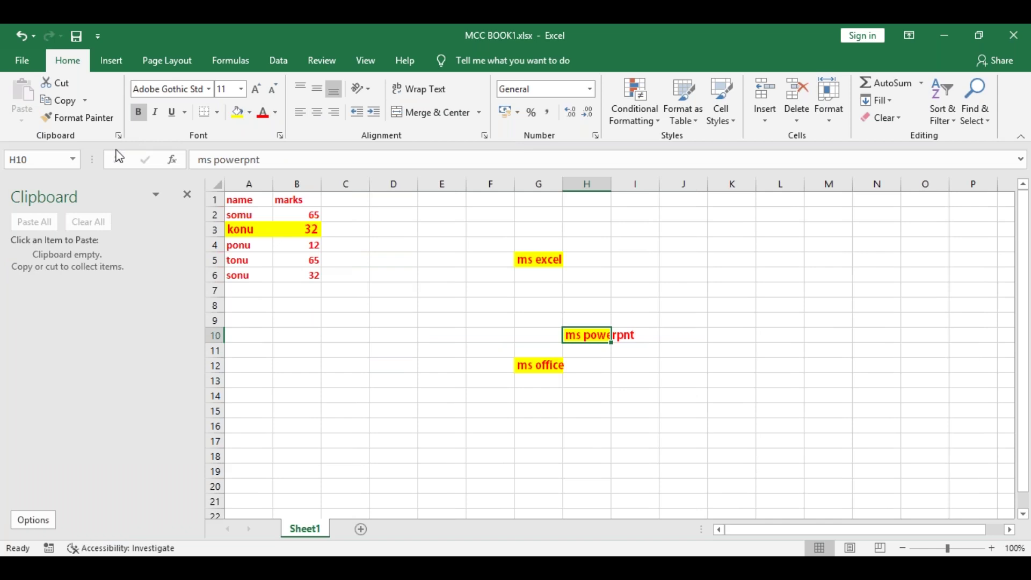
left_click(187, 194)
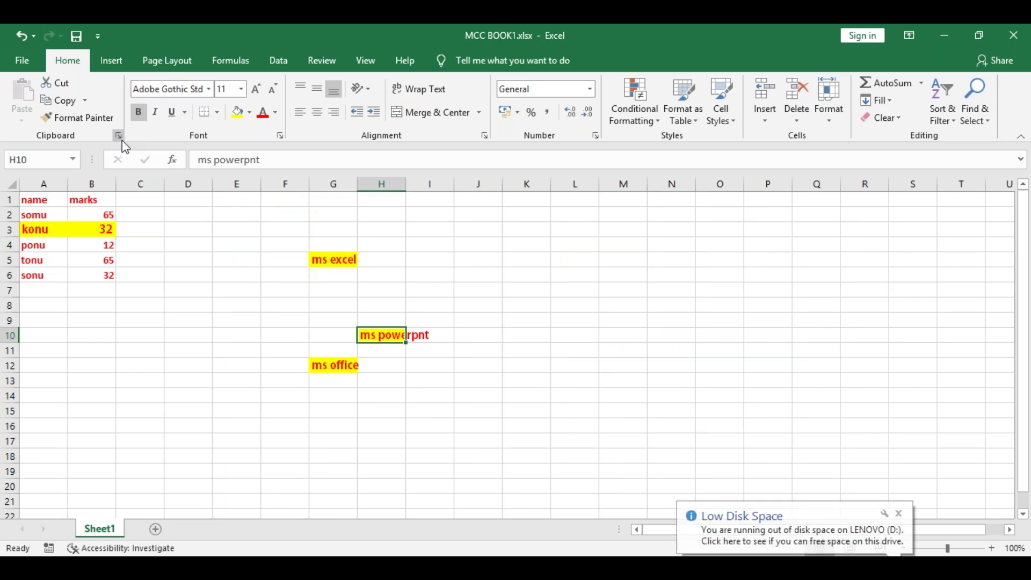
left_click(118, 136)
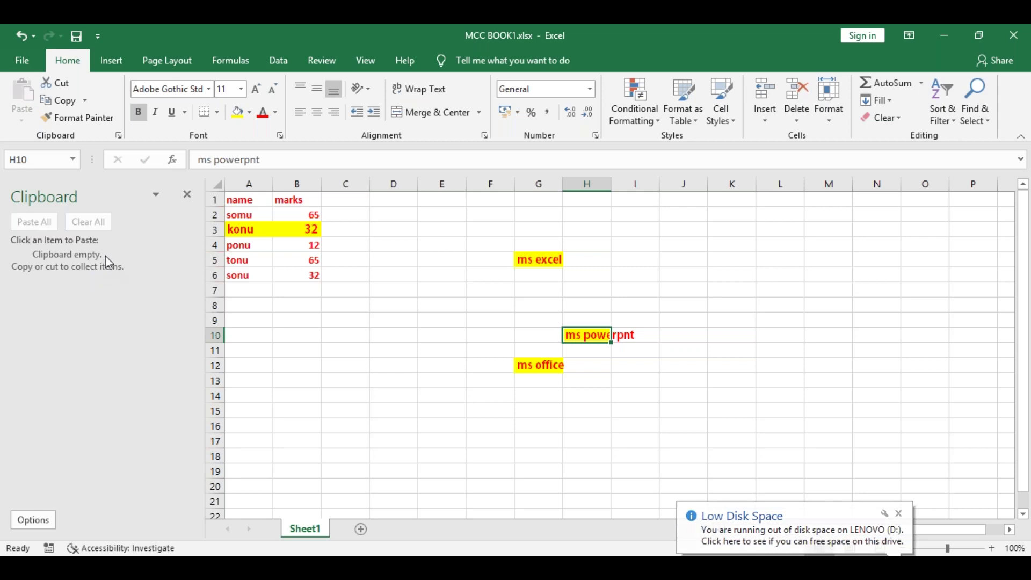
left_click(188, 194)
left_click(265, 419)
Copy the name and marks table A1:B6 and paste it starting at cell C12
left_click_drag(38, 200, 108, 272)
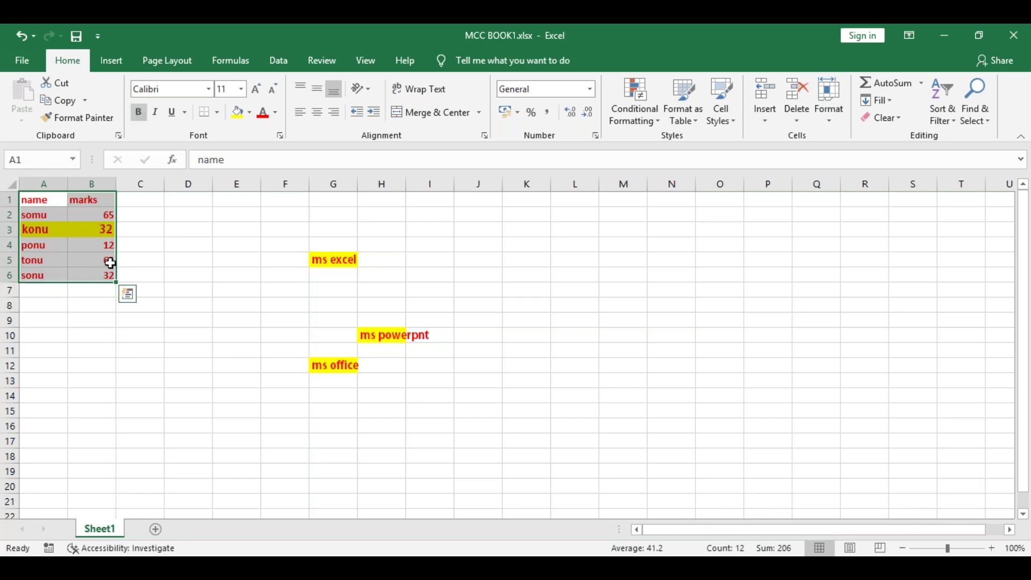
key("ctrl+c")
left_click(119, 372)
key("ctrl+v")
left_click(379, 396)
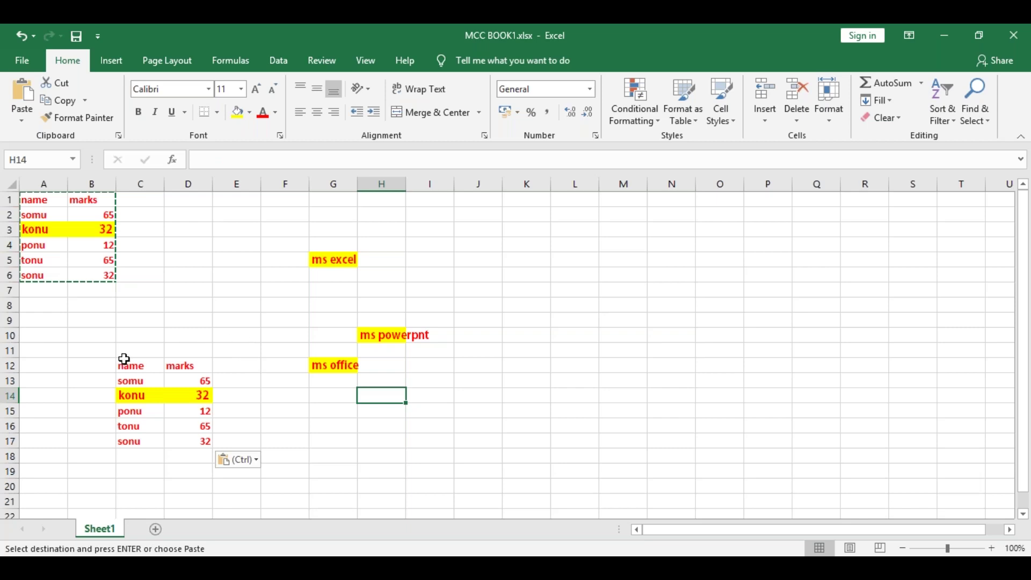
Paste another copy of the copied name and marks table starting at cell D7
left_click(188, 349)
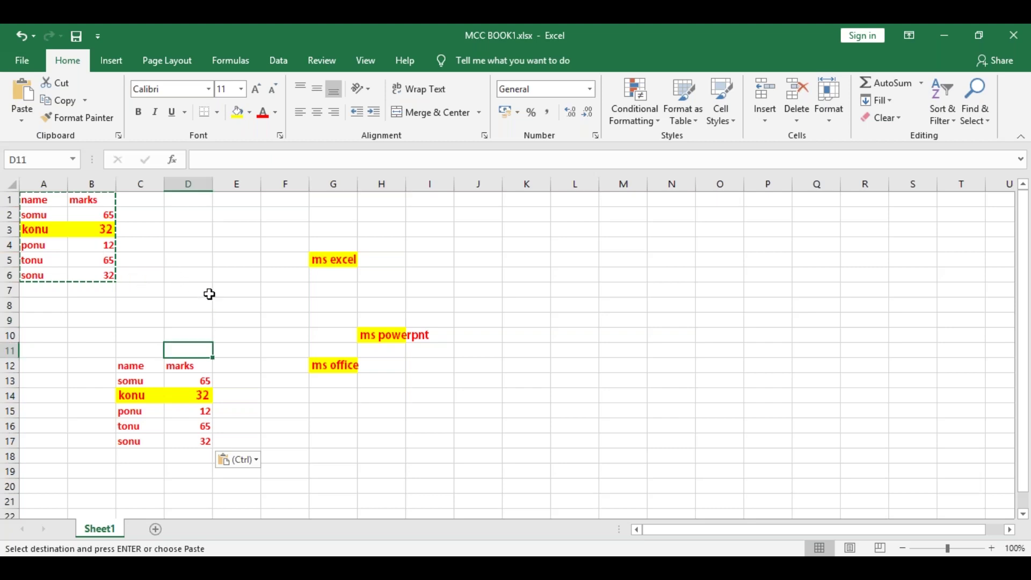
left_click(210, 293)
key("Return")
left_click(236, 259)
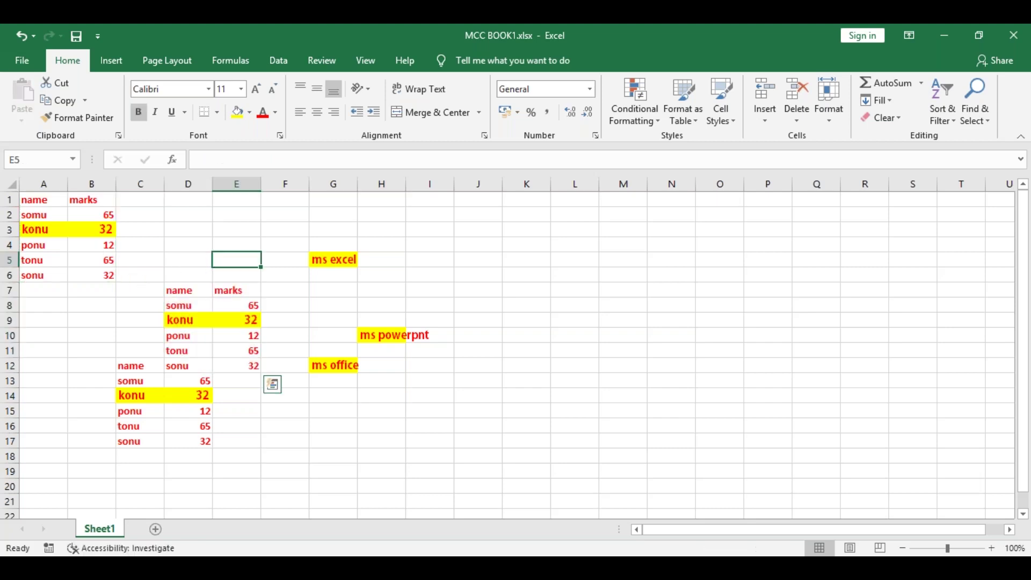
Review the items collected in the Clipboard pane, and close the pane again
left_click(91, 319)
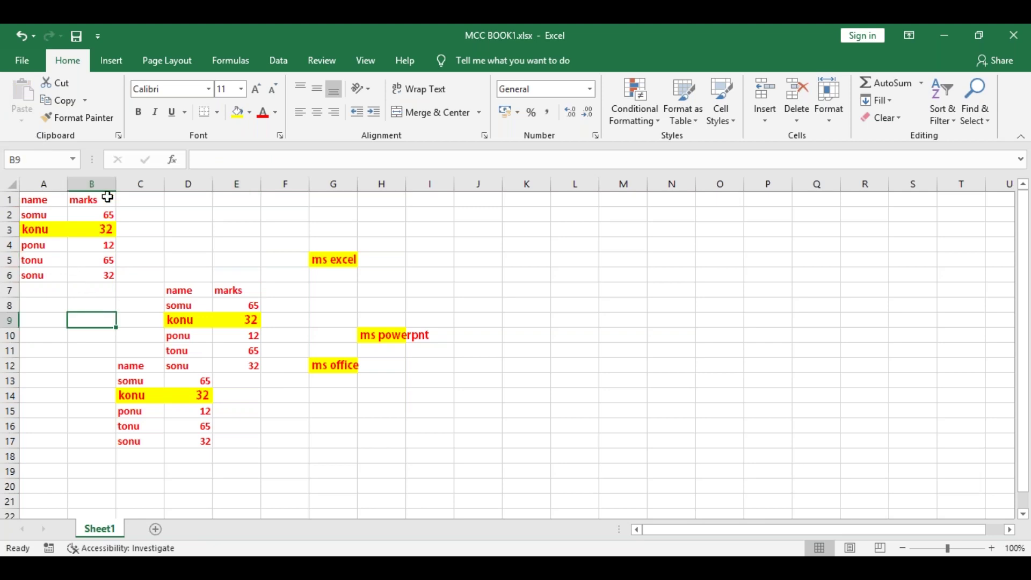
left_click(118, 135)
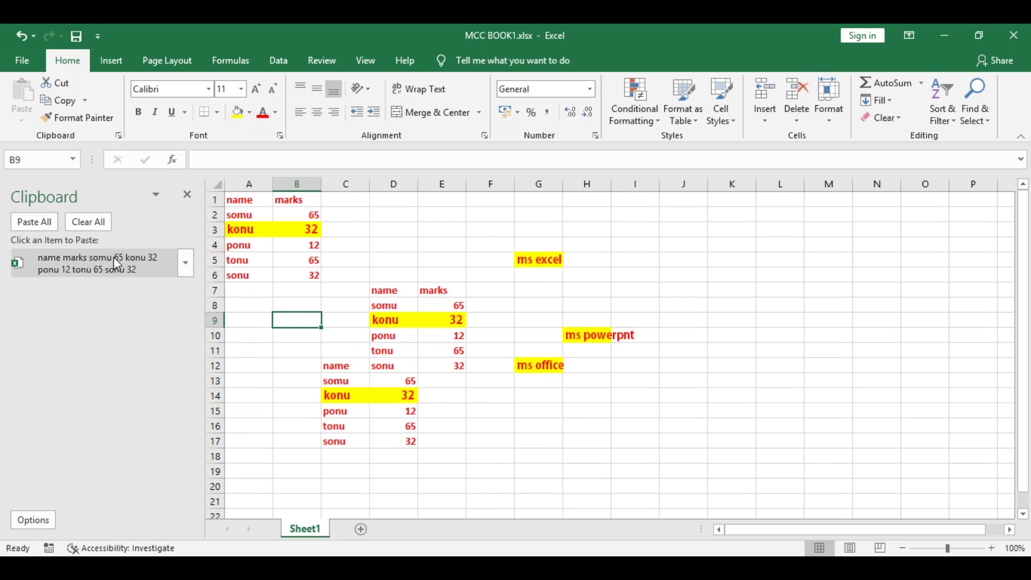
left_click(186, 193)
Copy "ms office" from cell G12 and paste it into cells I17 and K19
left_click_drag(151, 382, 202, 442)
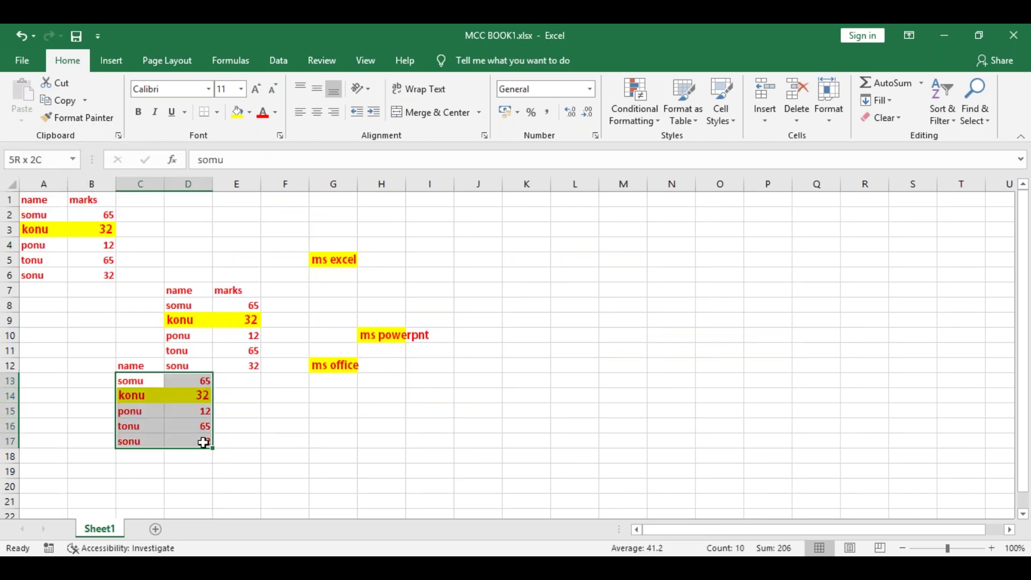
left_click(58, 99)
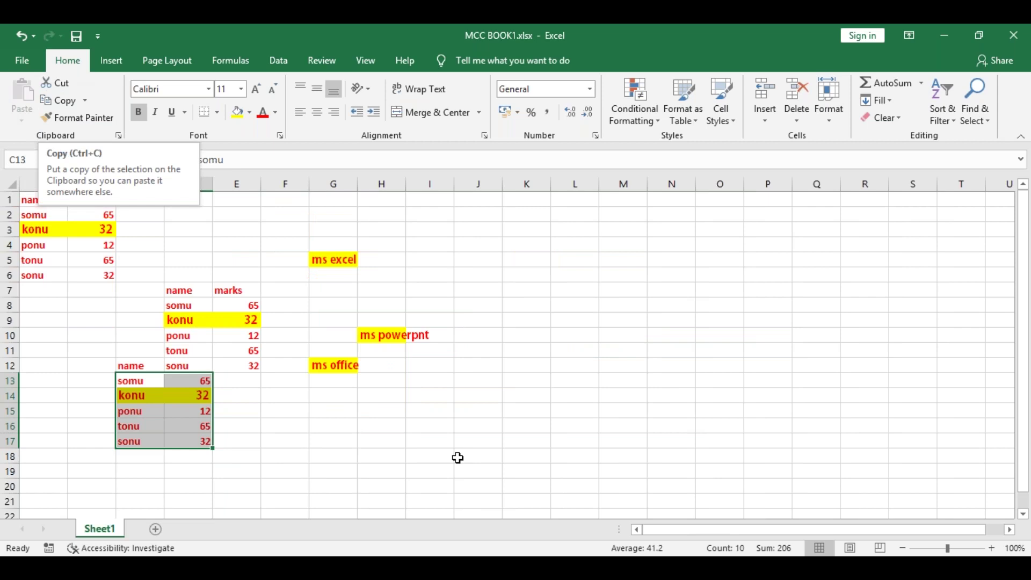
left_click(341, 365)
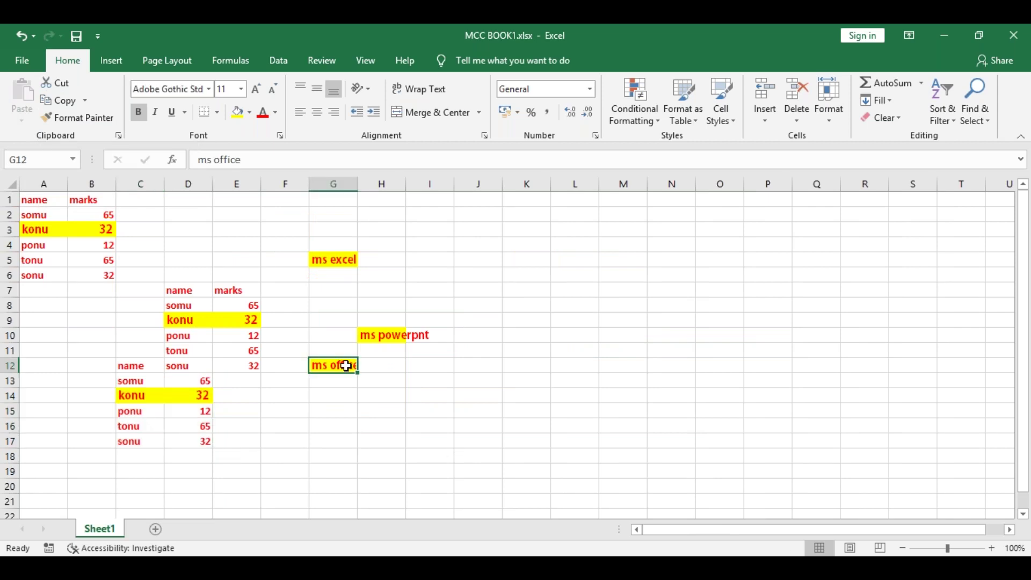
left_click(52, 100)
left_click(431, 440)
left_click(526, 470, "ctrl")
key("ctrl+v")
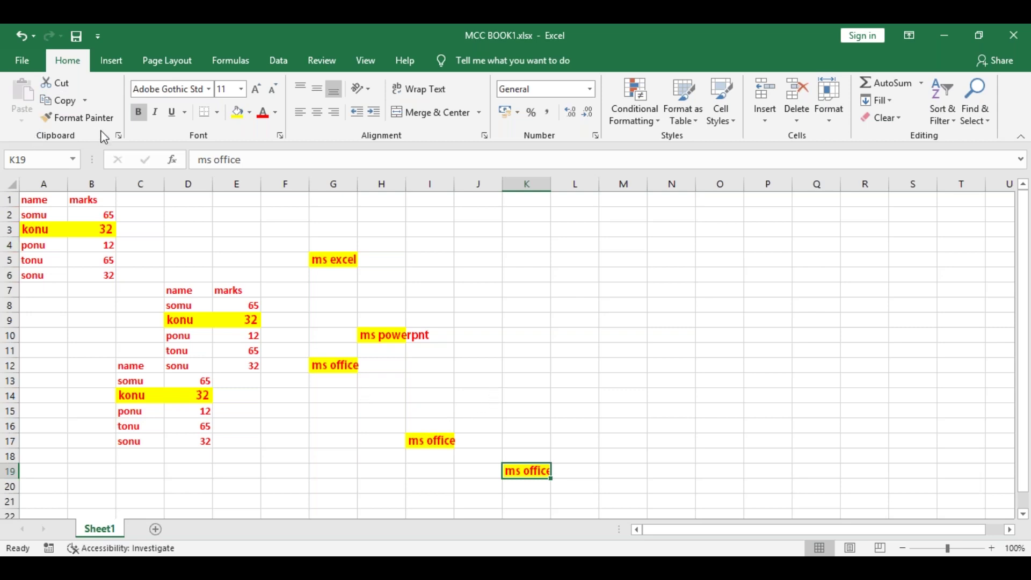
Paste the collected name and marks table from the Clipboard pane over K19, and close the pane
left_click(119, 135)
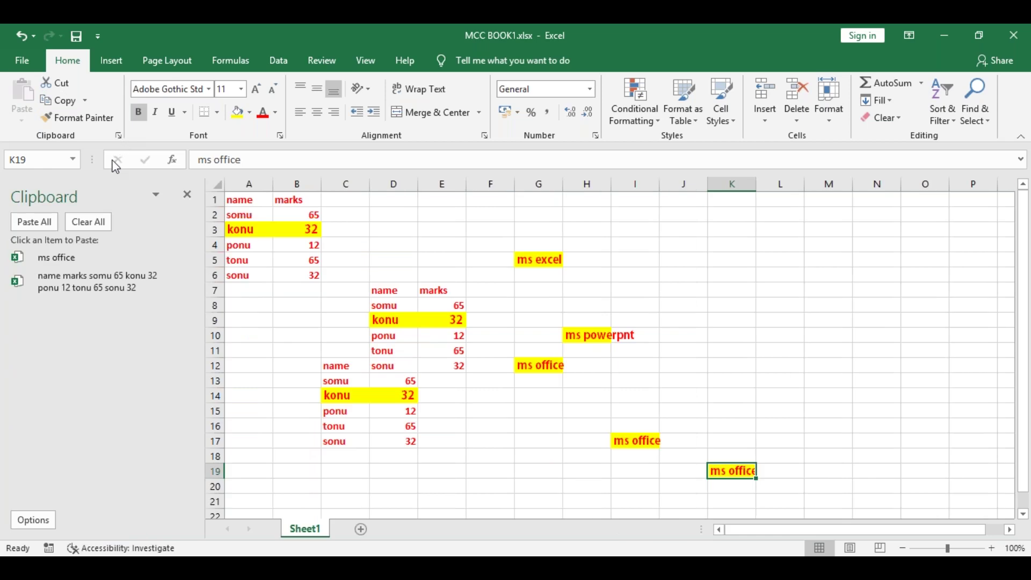
left_click(106, 273)
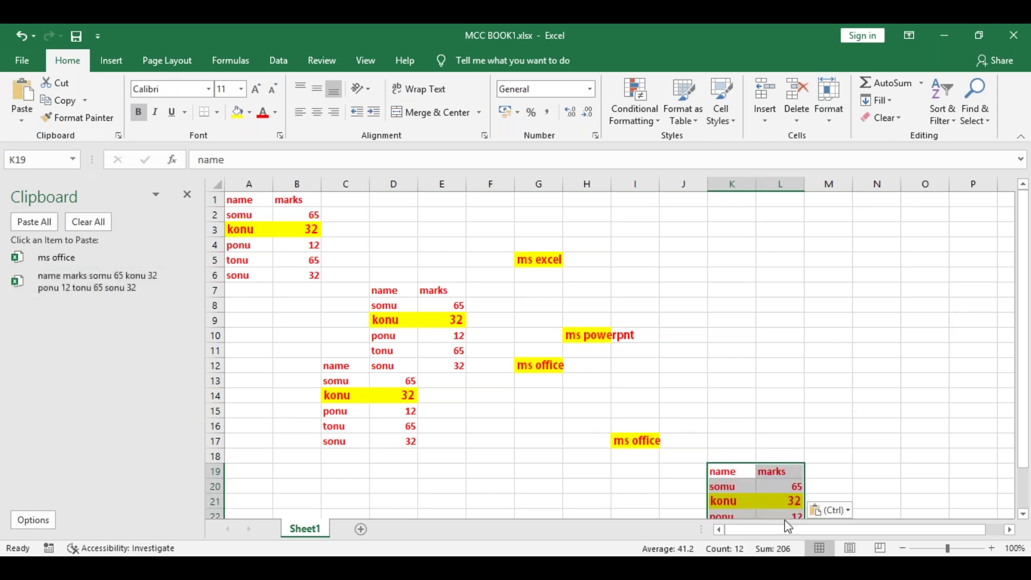
left_click_drag(752, 530, 783, 517)
scroll(668, 491, "down", 6)
scroll(668, 491, "up", 3)
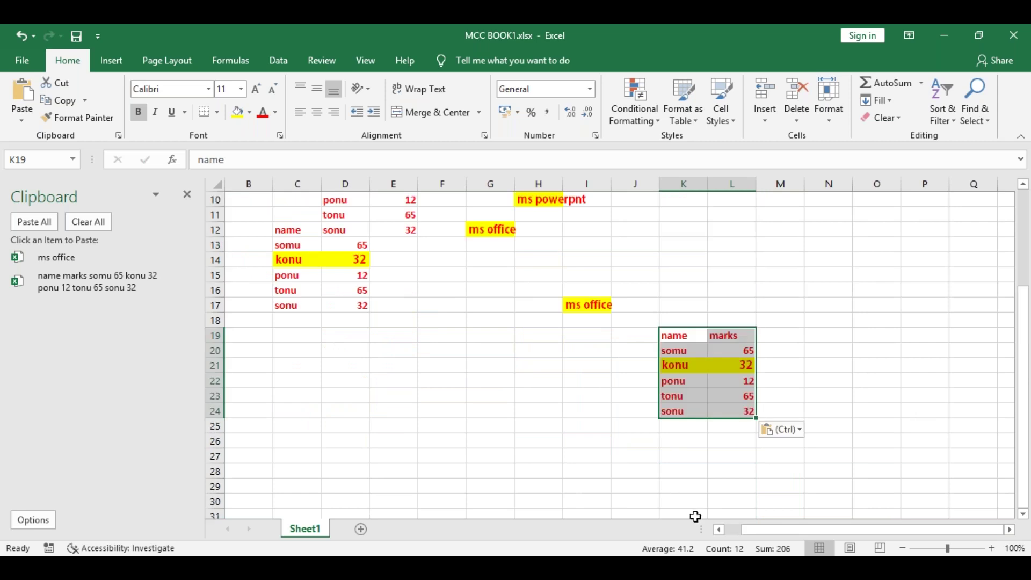
left_click_drag(742, 535, 760, 530)
left_click(487, 424)
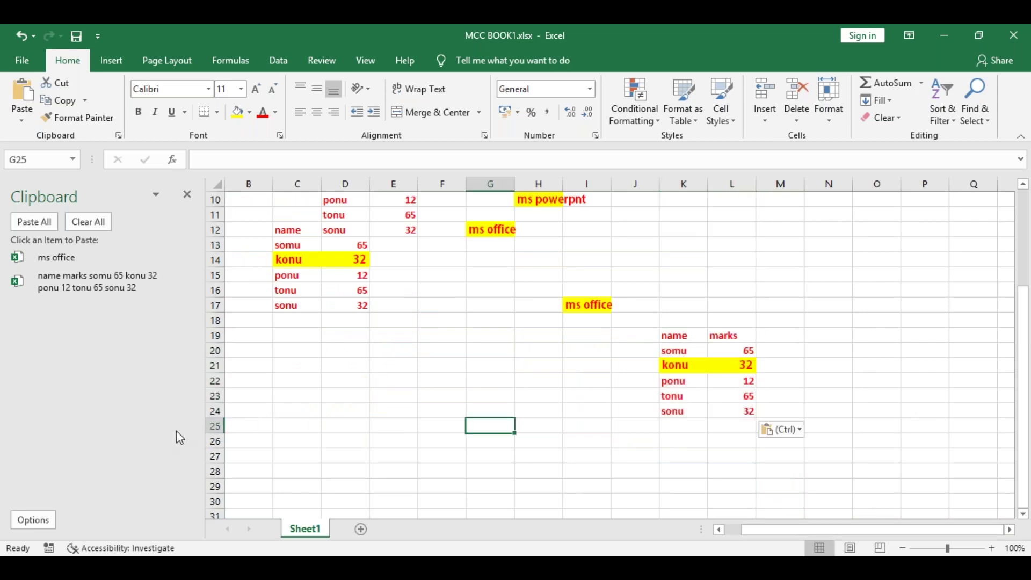
left_click(187, 194)
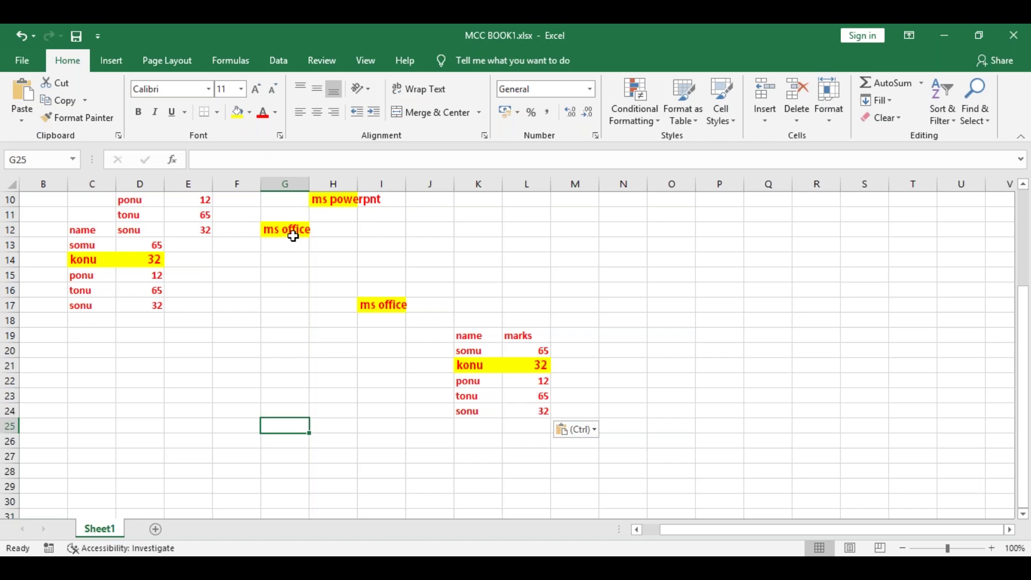
From the Clipboard pane, paste "ms office" into cell G25 and the name and marks table starting at F28
left_click(119, 135)
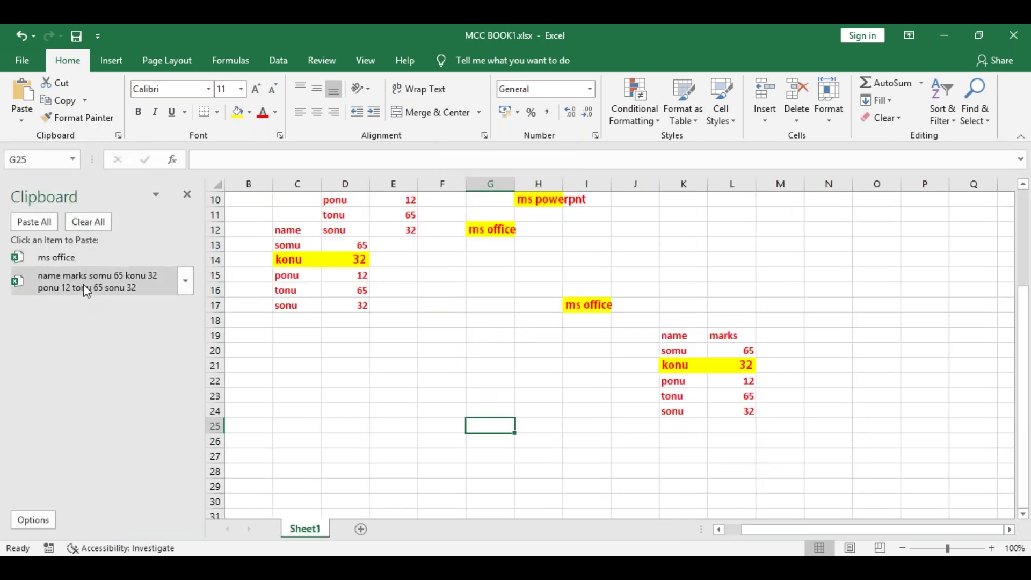
left_click(87, 256)
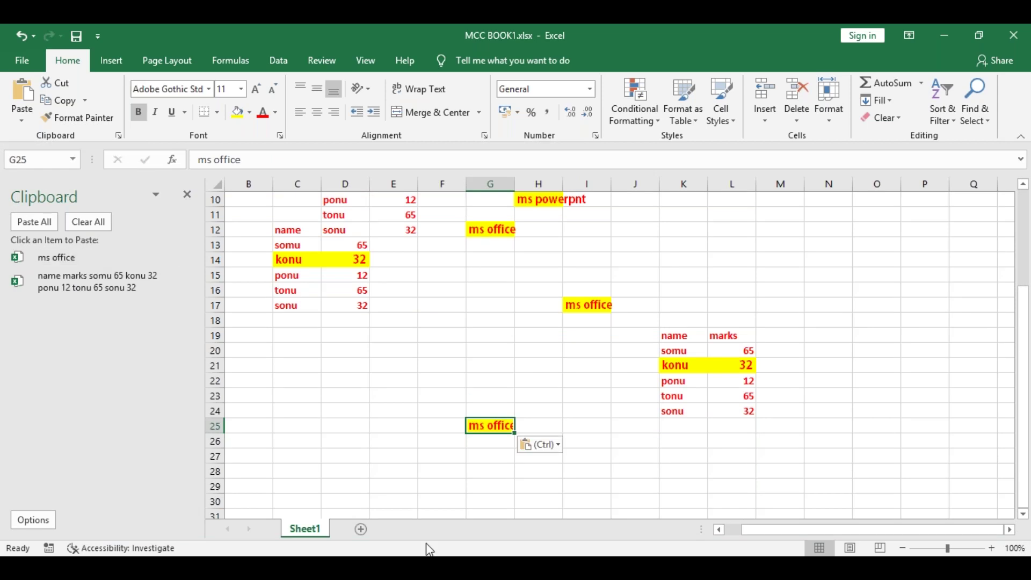
left_click(433, 470)
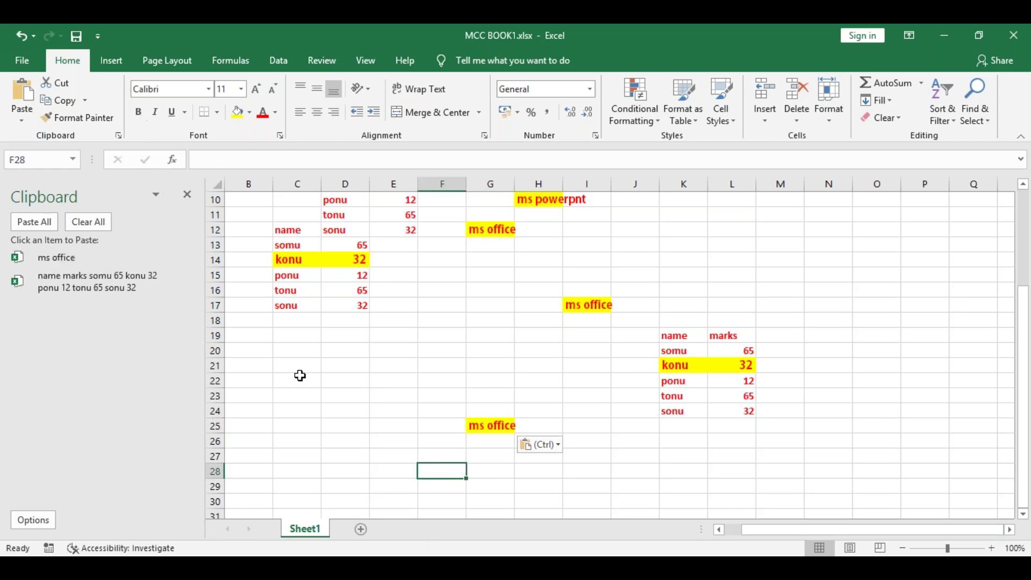
left_click(75, 273)
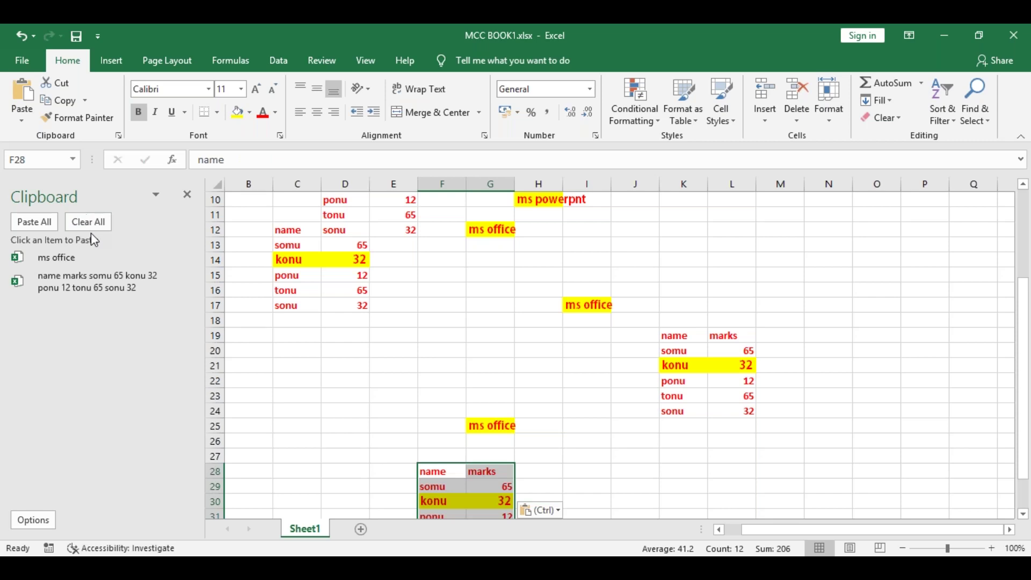
Paste all collected Clipboard items starting at cell B24, and clear every item from the Clipboard pane before closing it
left_click(245, 406)
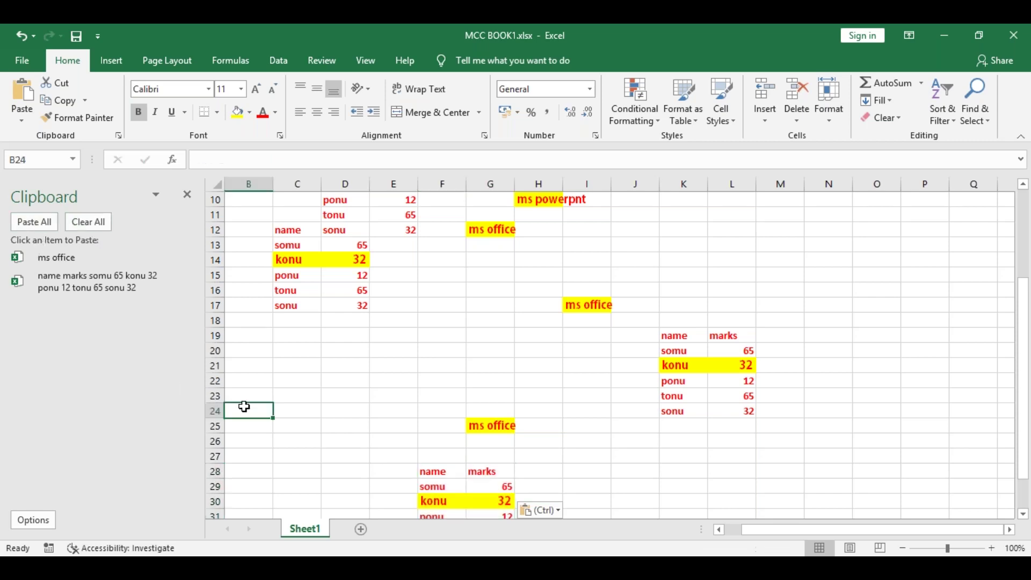
left_click(35, 222)
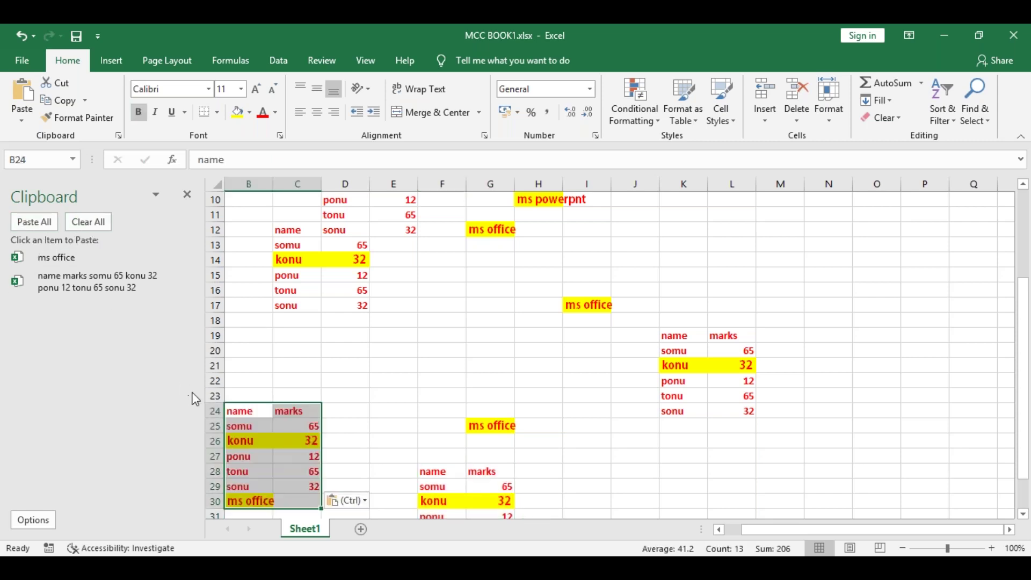
scroll(215, 395, "down", 3)
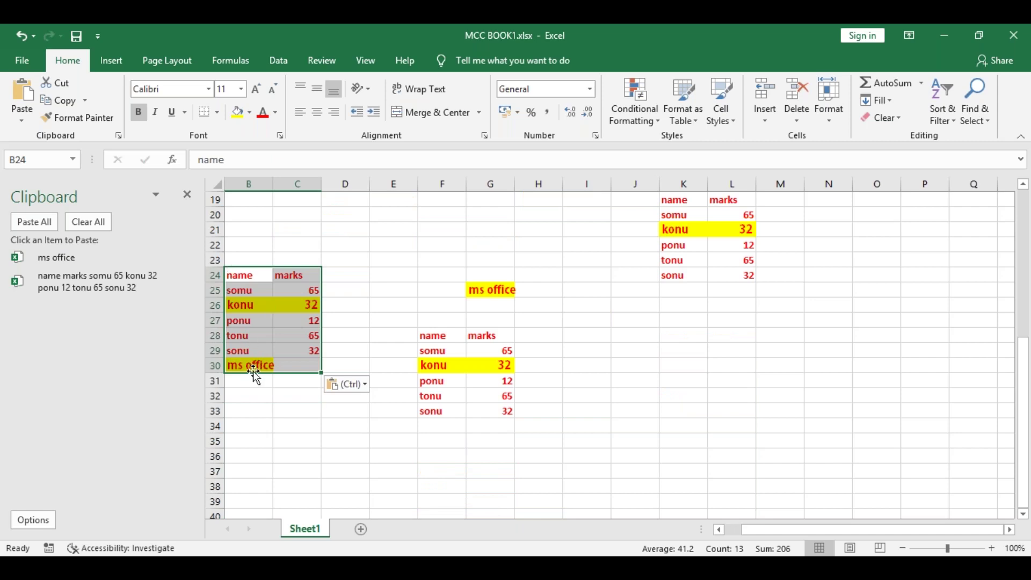
left_click(253, 370)
left_click(276, 408)
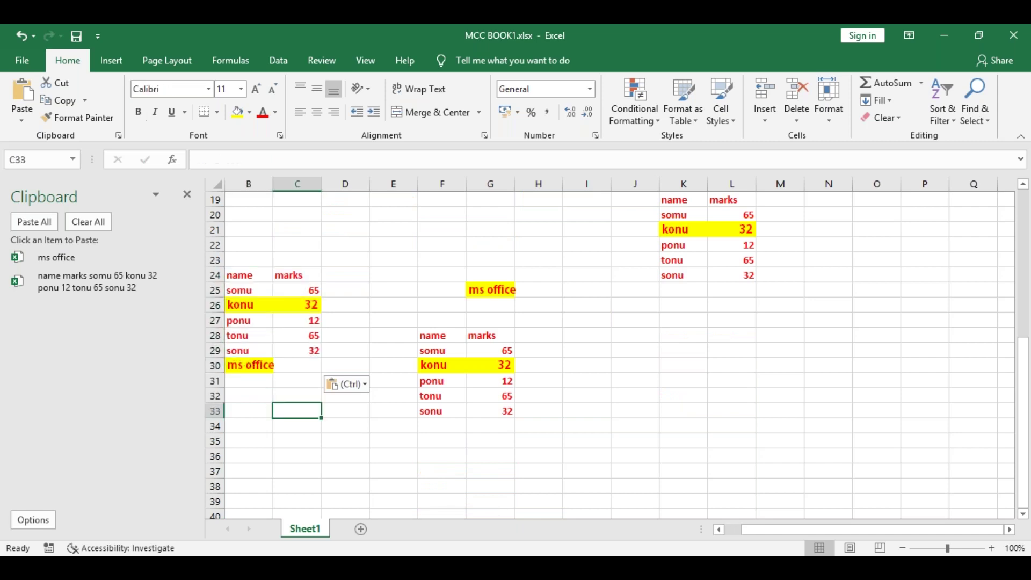
left_click(95, 220)
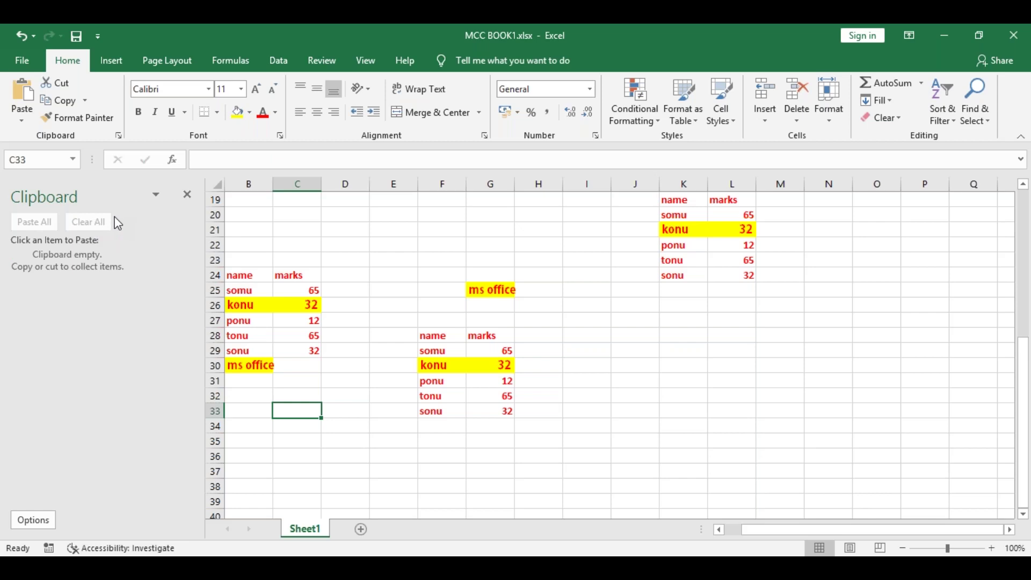
left_click(187, 194)
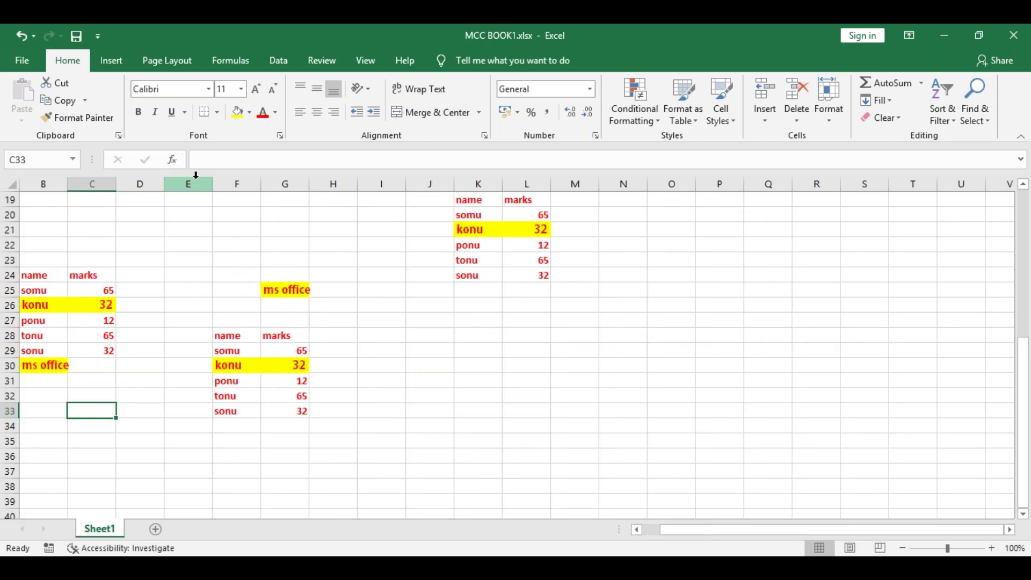
Review the font settings of cell C33 in the Format Cells dialog, and close the dialog without changes
left_click(280, 137)
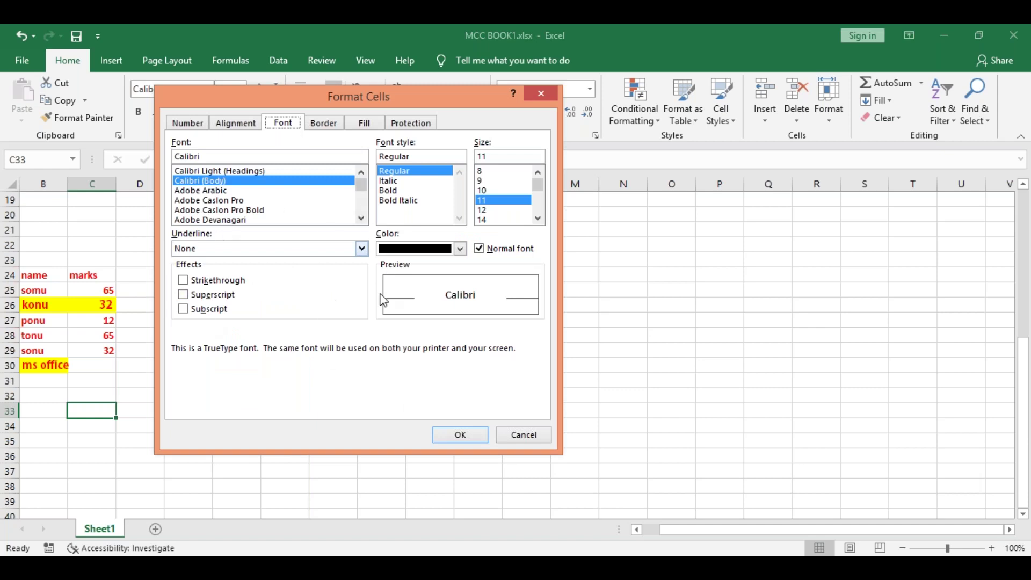
left_click_drag(243, 91, 361, 151)
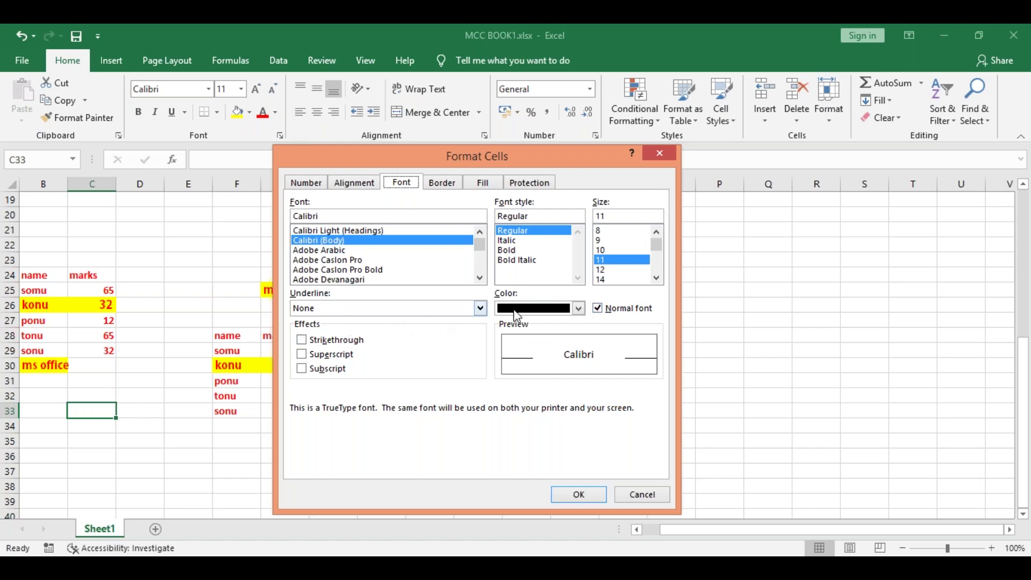
left_click(674, 156)
Set the font of empty cell C33 to Adobe Caslon Pro Bold with the Italic style through Format Cells
left_click(280, 135)
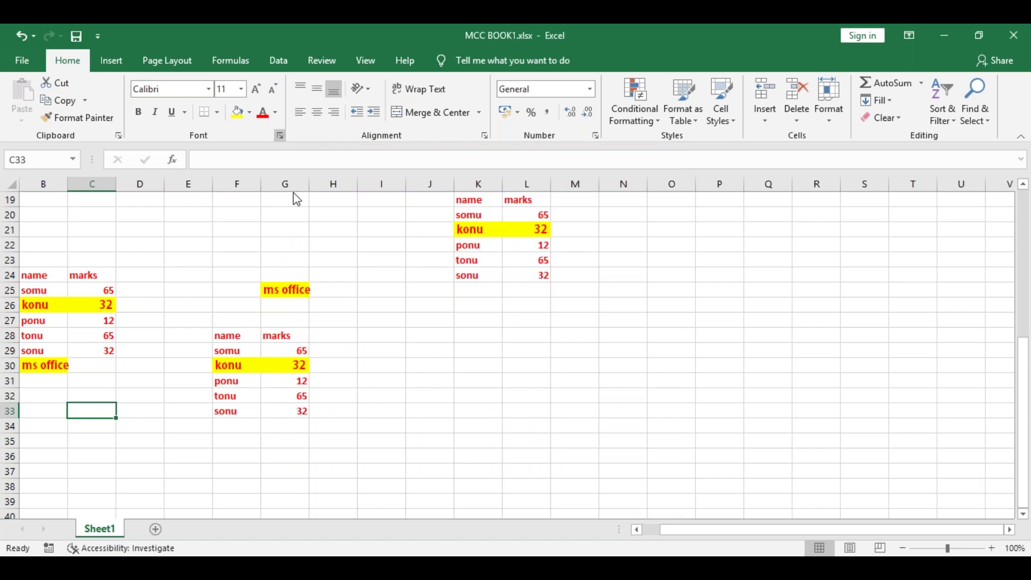
left_click(374, 271)
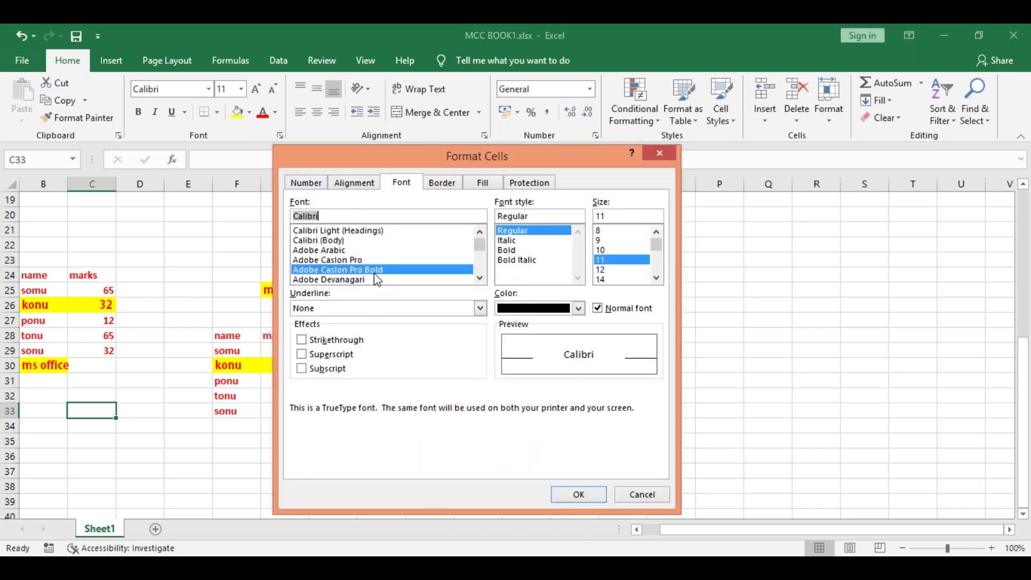
left_click(578, 494)
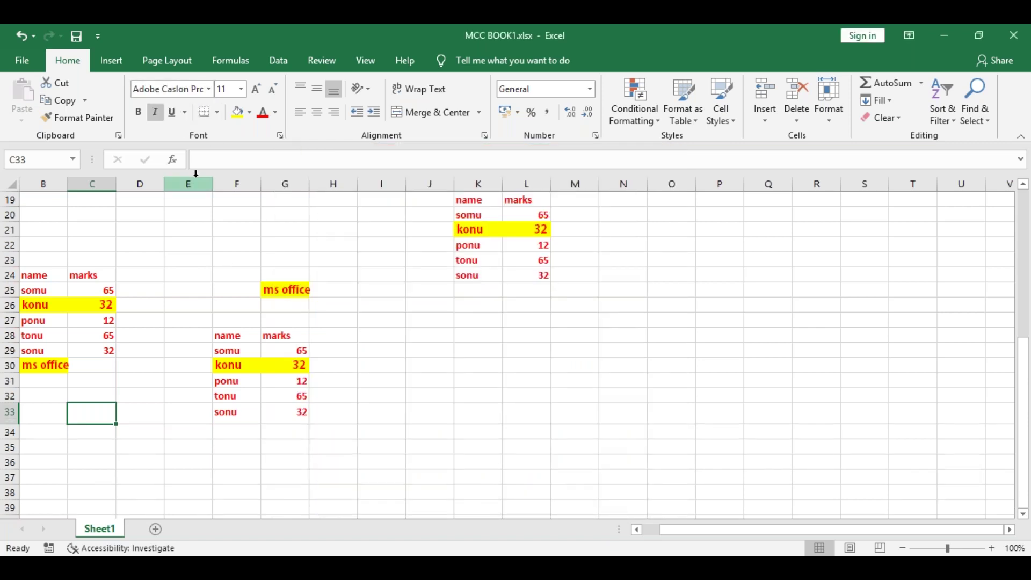
Look over the available fonts, and set the font of cell C33 to Calibri (Body) through Format Cells
left_click(208, 89)
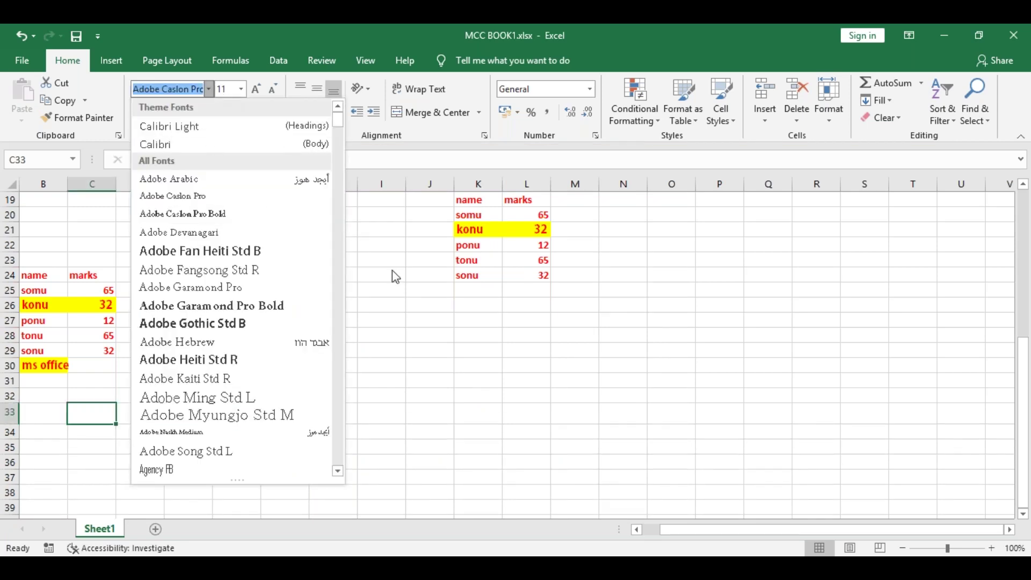
left_click(393, 273)
left_click(279, 135)
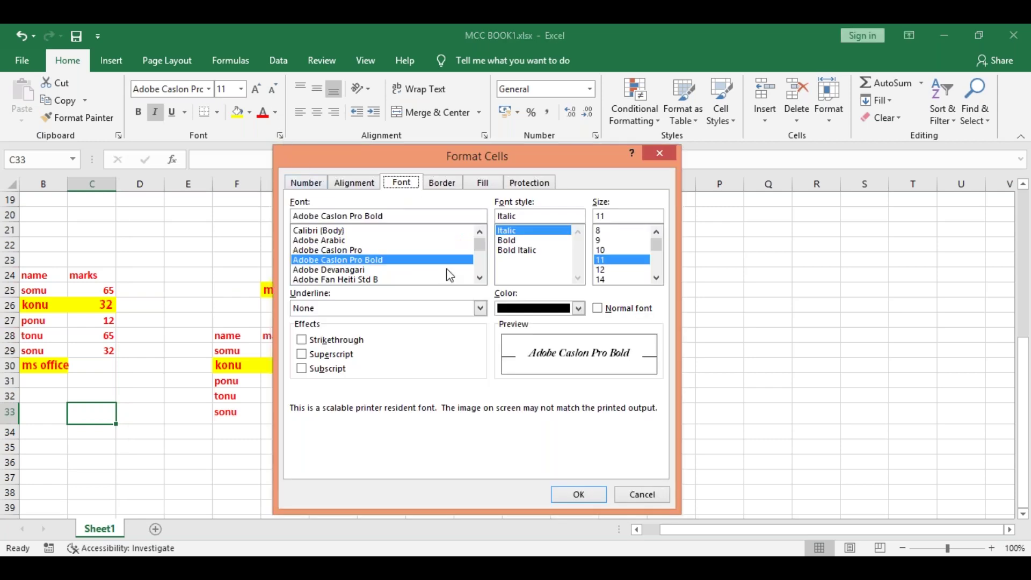
left_click(308, 232)
left_click(577, 494)
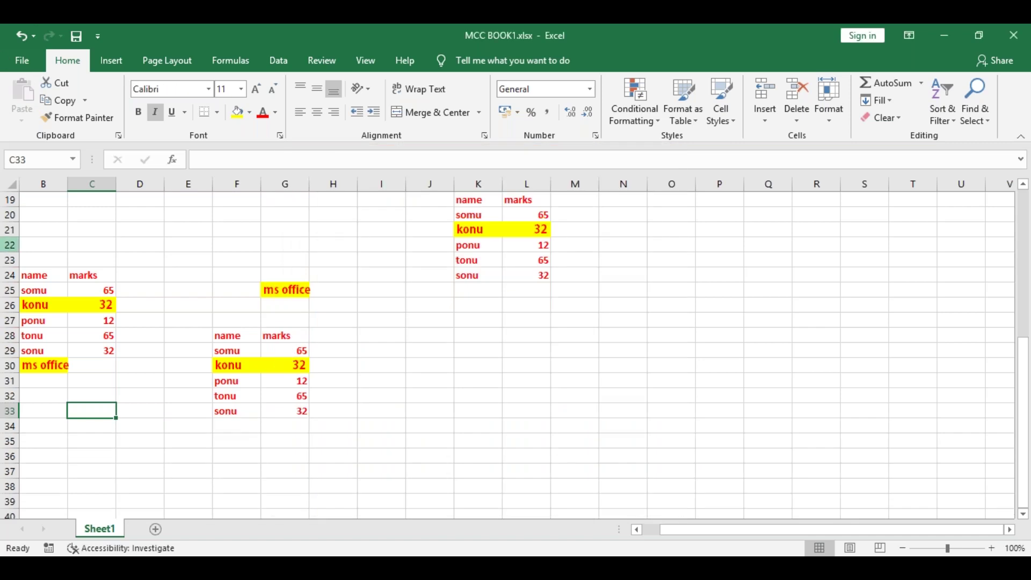